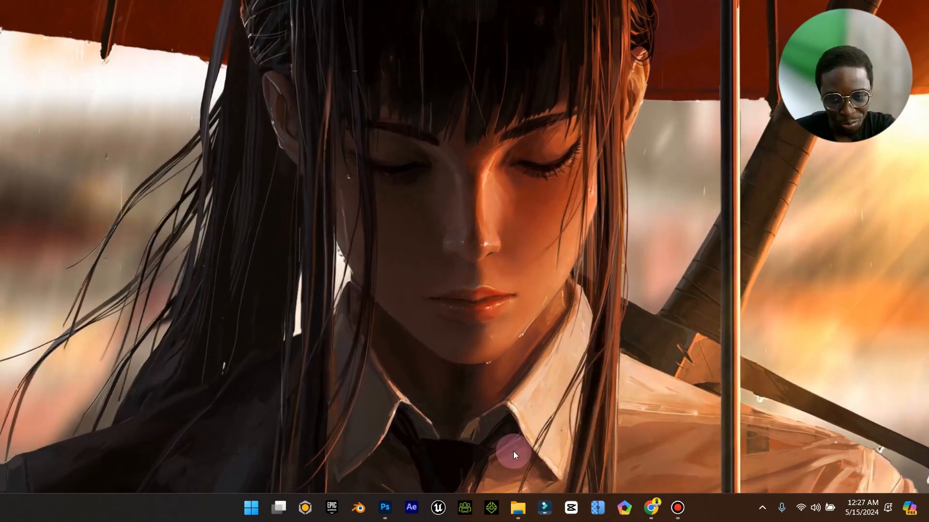
Step: Switch to File Explorer and bring the upscayl_realesrgan-x4plus_x4 folder into view, clearing the recorder window away
{"action": "mouse_move", "coordinate": [519, 501]}
{"action": "left_click", "coordinate": [587, 429]}
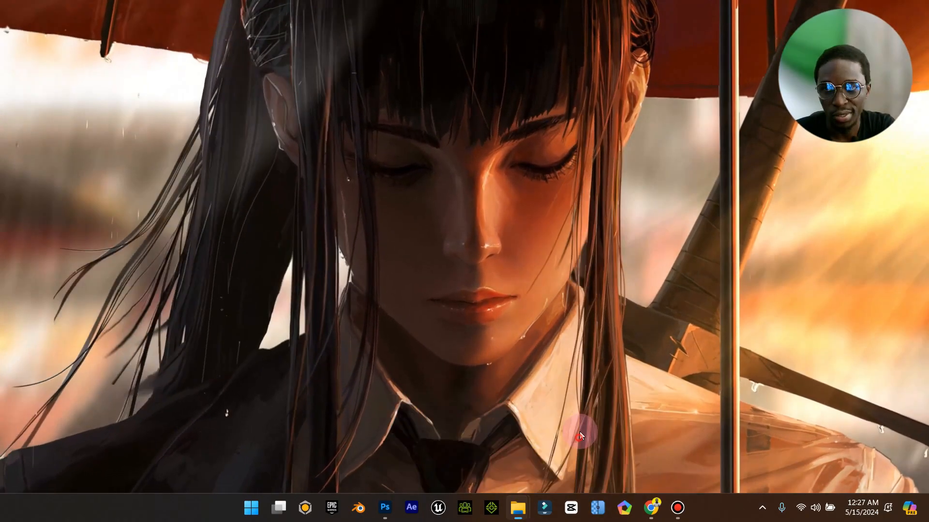
{"action": "left_click", "coordinate": [678, 513]}
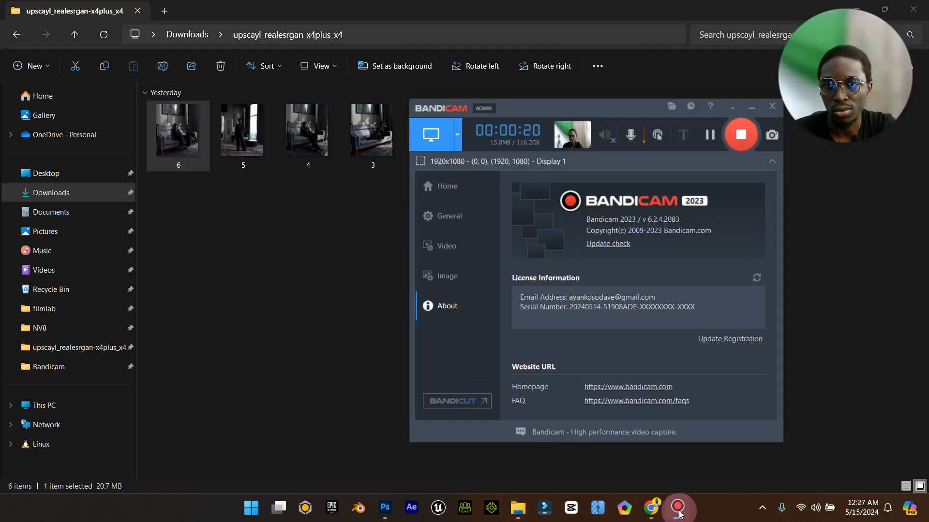
{"action": "left_click", "coordinate": [748, 106]}
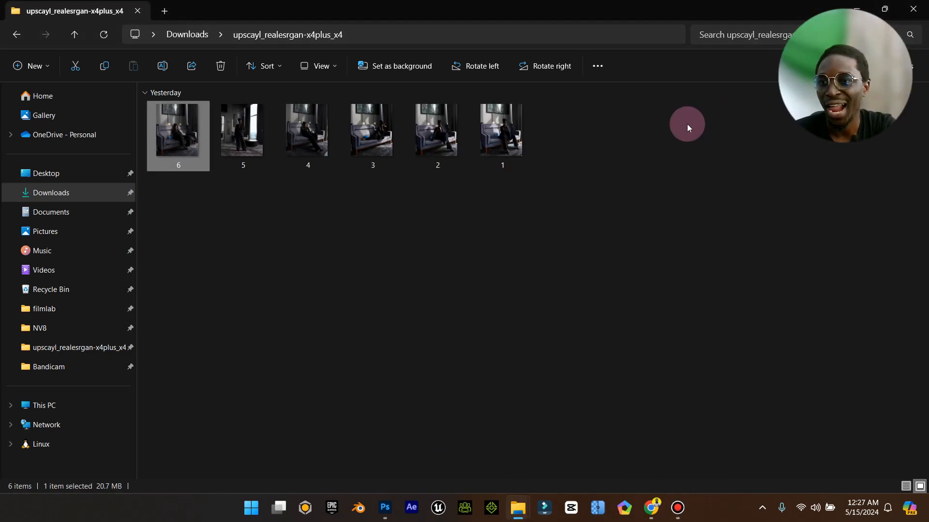
Step: View the six photos from 6.png through 1.png in a maximized image viewer, closing it when done
{"action": "double_click", "coordinate": [182, 145]}
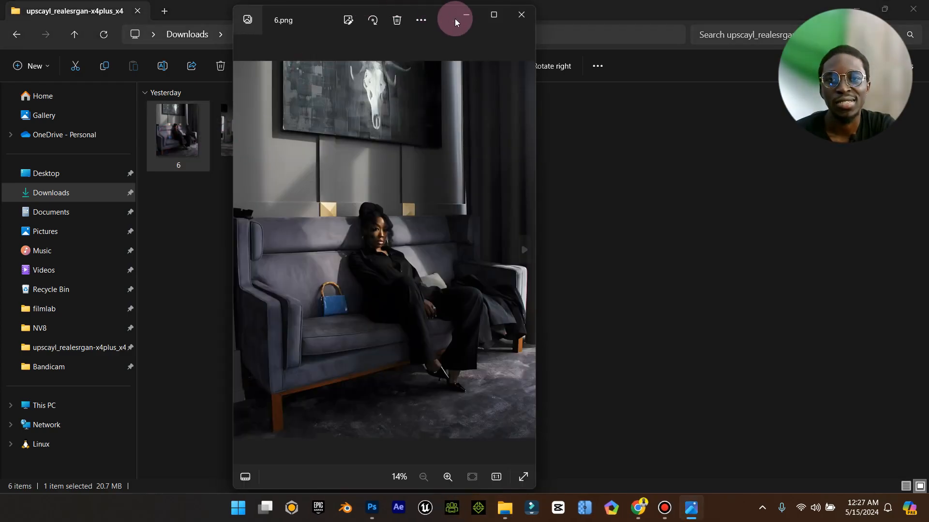
{"action": "left_click", "coordinate": [493, 16]}
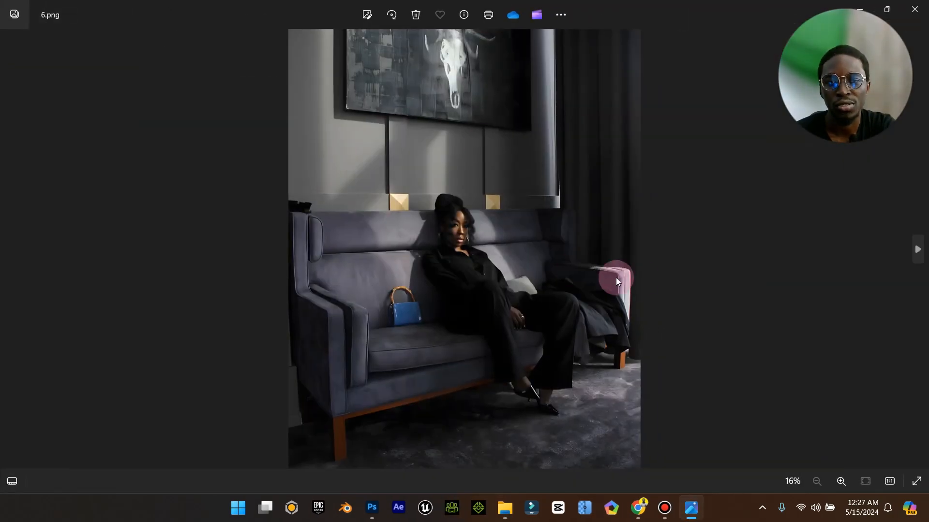
{"action": "left_click", "coordinate": [916, 264]}
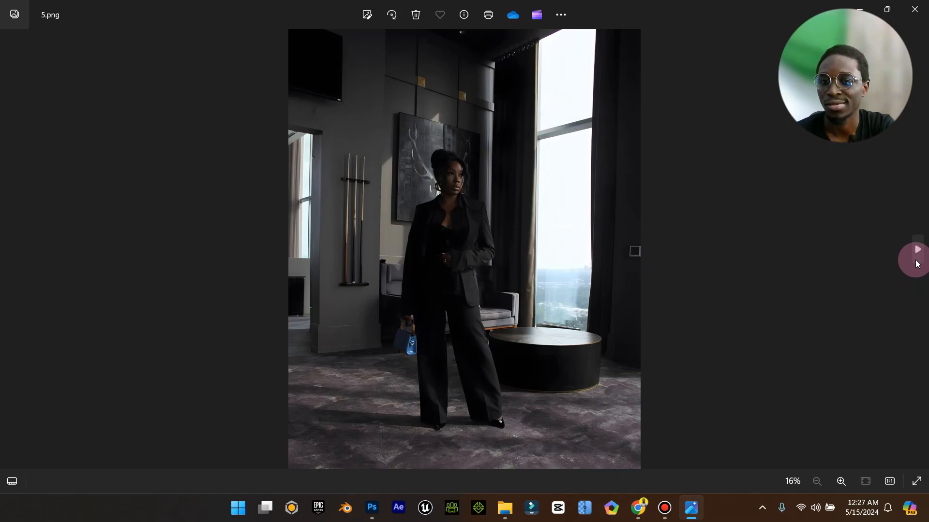
{"action": "left_click", "coordinate": [917, 263]}
{"action": "left_click", "coordinate": [916, 263]}
{"action": "left_click", "coordinate": [917, 264]}
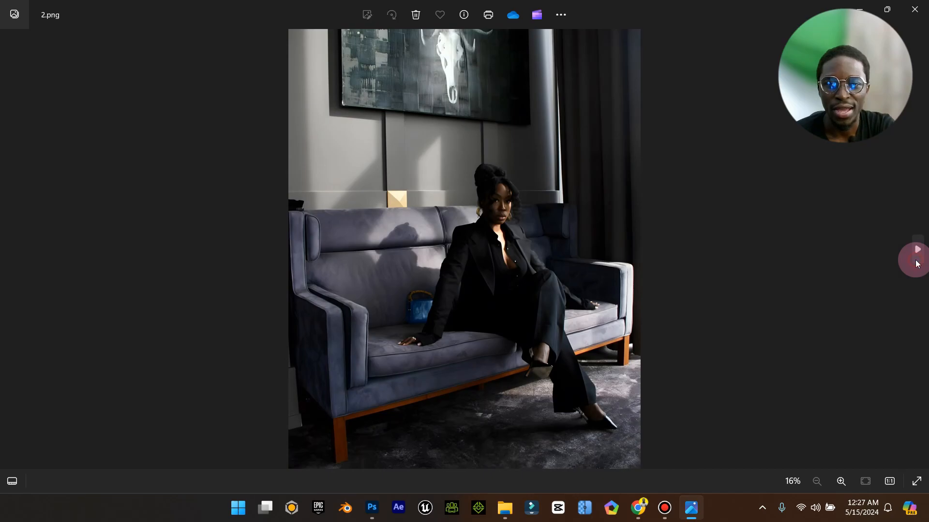
{"action": "left_click", "coordinate": [917, 264]}
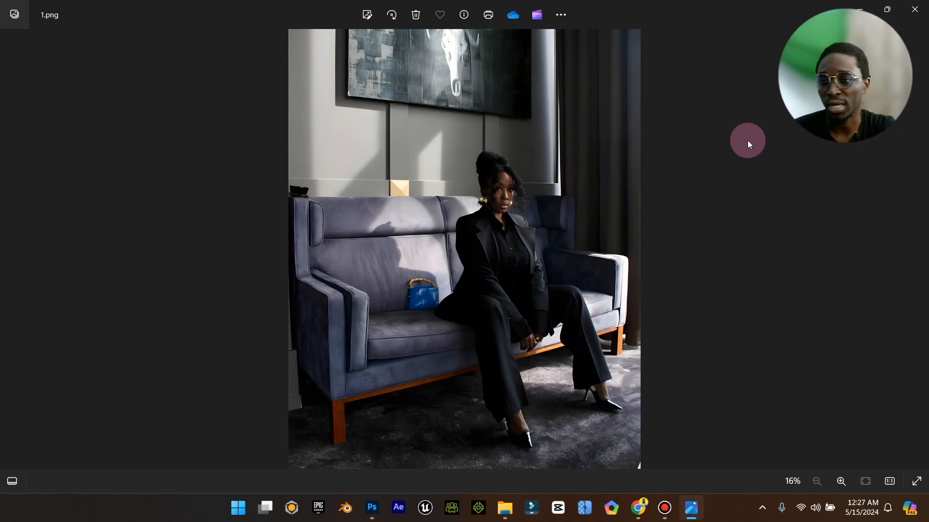
{"action": "left_click", "coordinate": [924, 7]}
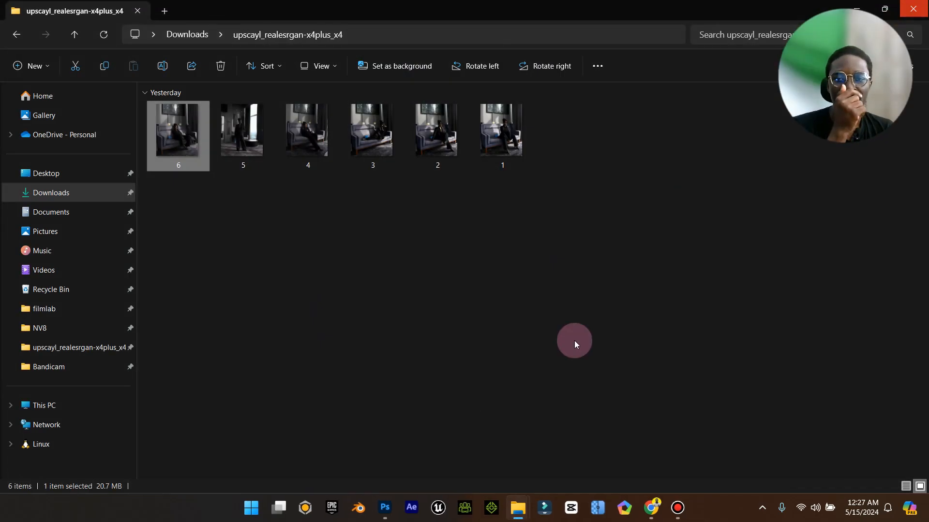
Step: Switch to Photoshop and set up a new document 4000 pixels wide and 4500 pixels high
{"action": "left_click_drag", "start_coordinate": [405, 510], "coordinate": [381, 514]}
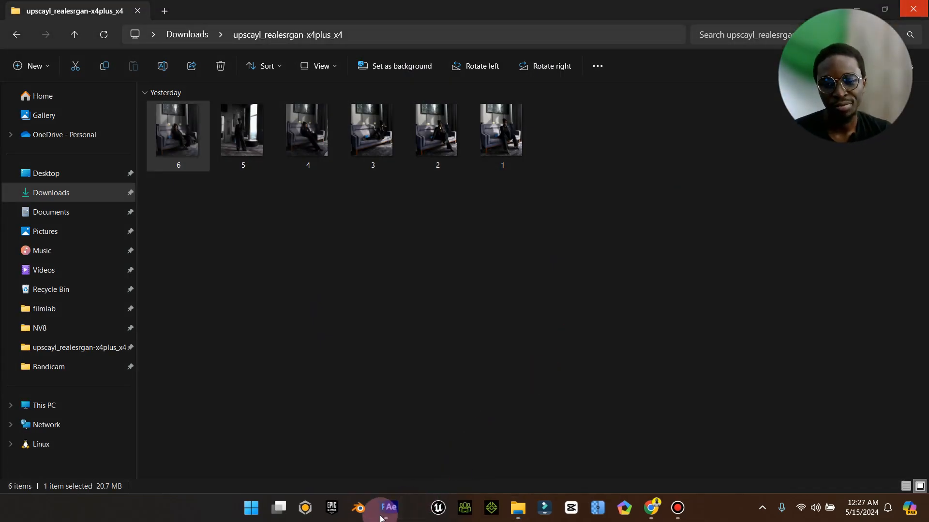
{"action": "left_click", "coordinate": [404, 514]}
{"action": "left_click", "coordinate": [30, 94]}
{"action": "left_click_drag", "start_coordinate": [614, 134], "coordinate": [575, 138]}
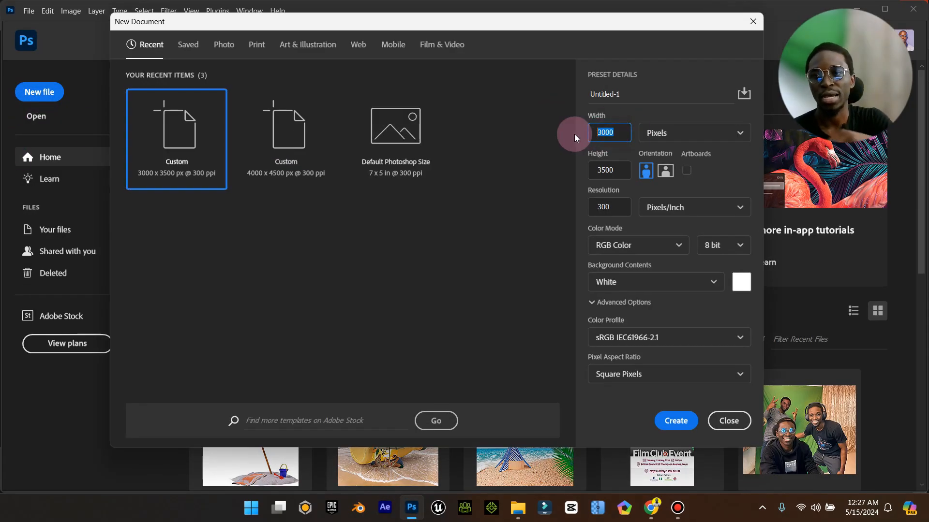
{"action": "type", "text": "4000"}
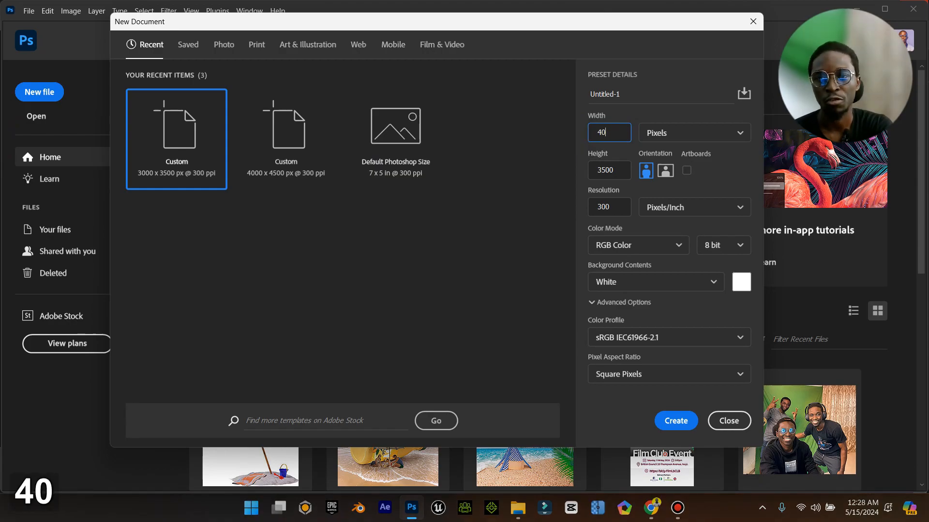
{"action": "left_click", "coordinate": [593, 153]}
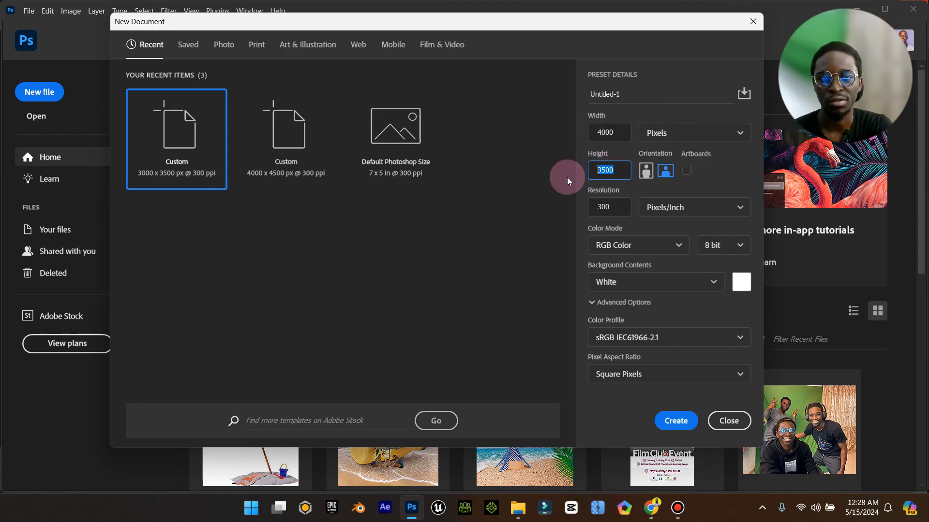
{"action": "type", "text": "45"}
Step: Name the new document BeverlyTheMovie and create it
{"action": "left_click", "coordinate": [638, 91]}
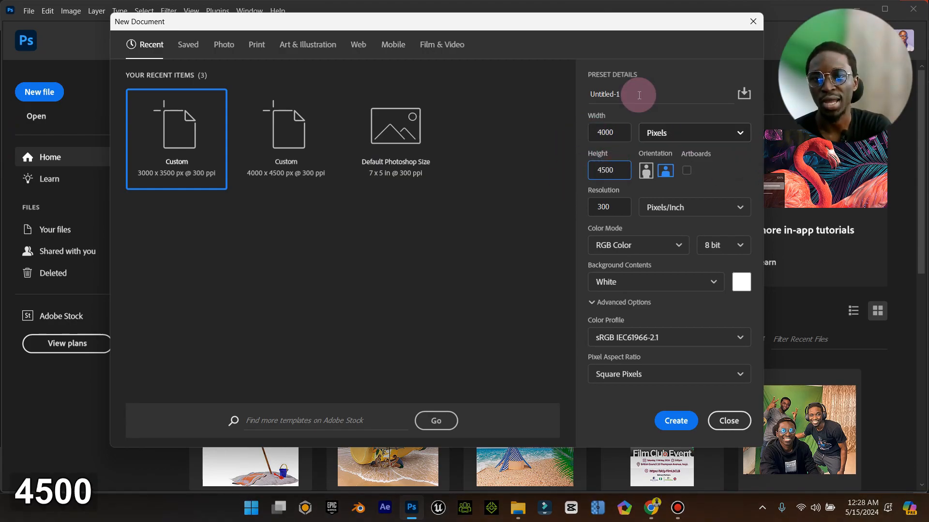
{"action": "key", "text": "Caps_Lock"}
{"action": "type", "text": "V"}
{"action": "key", "text": "BackSpace"}
{"action": "type", "text": "B"}
{"action": "key", "text": "Caps_Lock"}
{"action": "type", "text": "er"}
{"action": "key", "text": "BackSpace"}
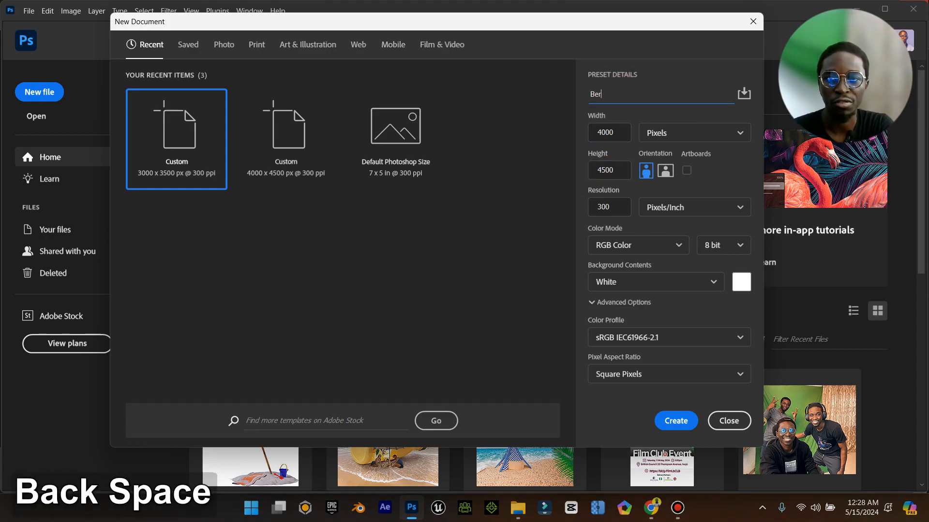
{"action": "type", "text": "verlyT"}
{"action": "key", "text": "Caps_Lock"}
{"action": "type", "text": "he"}
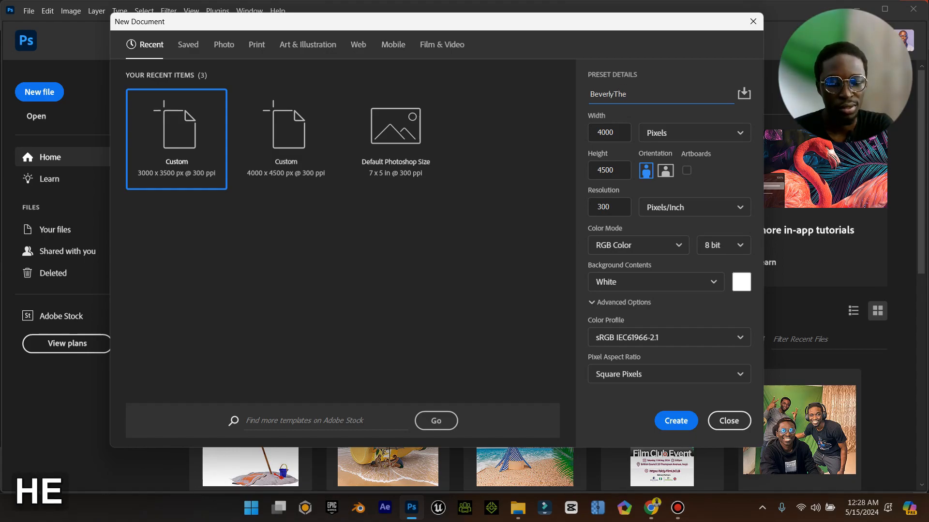
{"action": "type", "text": "Movie"}
{"action": "key", "text": "Return"}
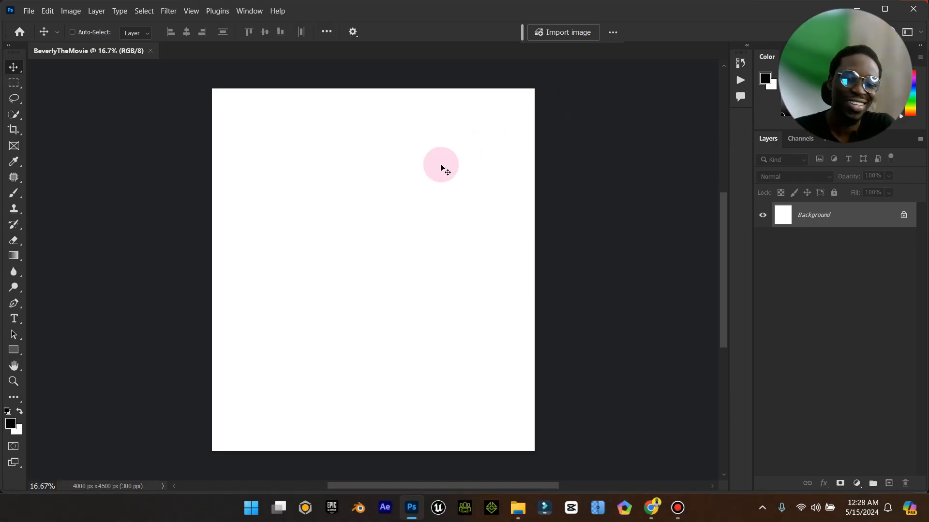
Step: Return to the upscayl_realesrgan-x4plus_x4 folder and compare the photos in the image viewer, starting from 1.png
{"action": "mouse_move", "coordinate": [518, 505]}
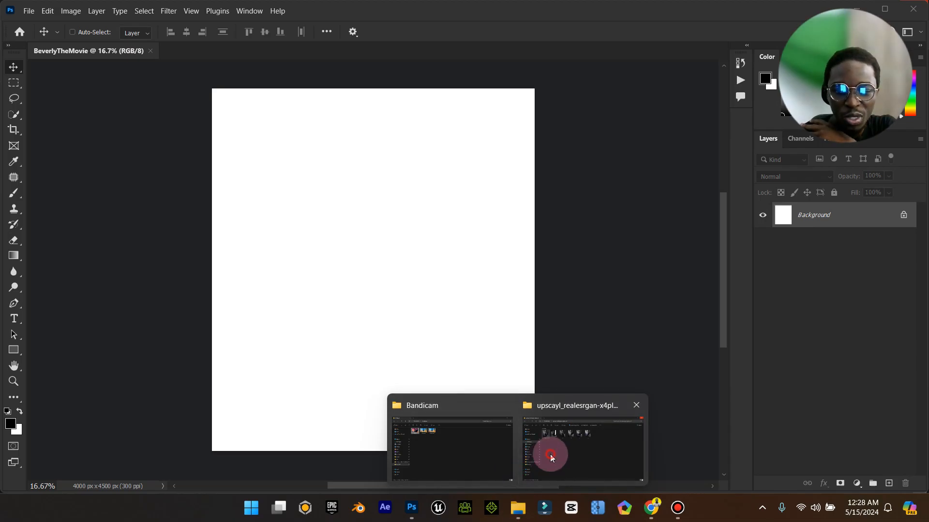
{"action": "left_click", "coordinate": [551, 457]}
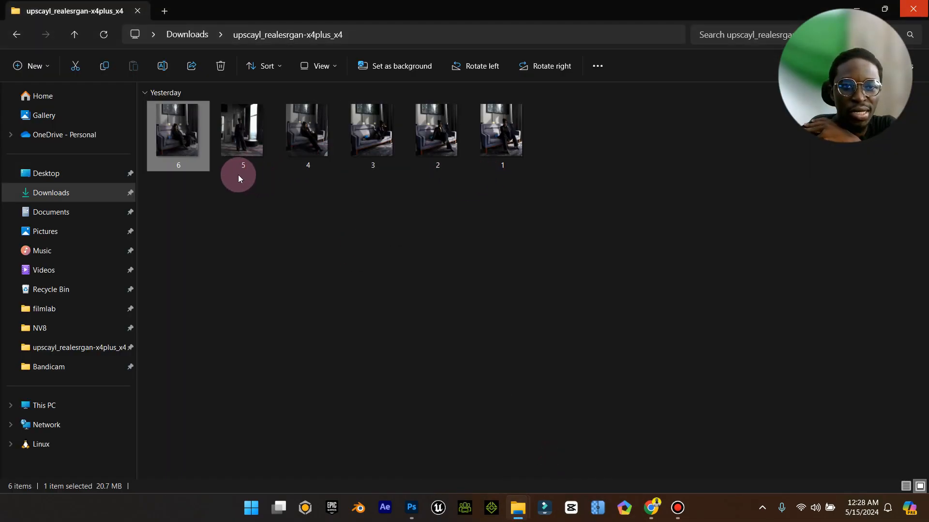
{"action": "left_click", "coordinate": [503, 136]}
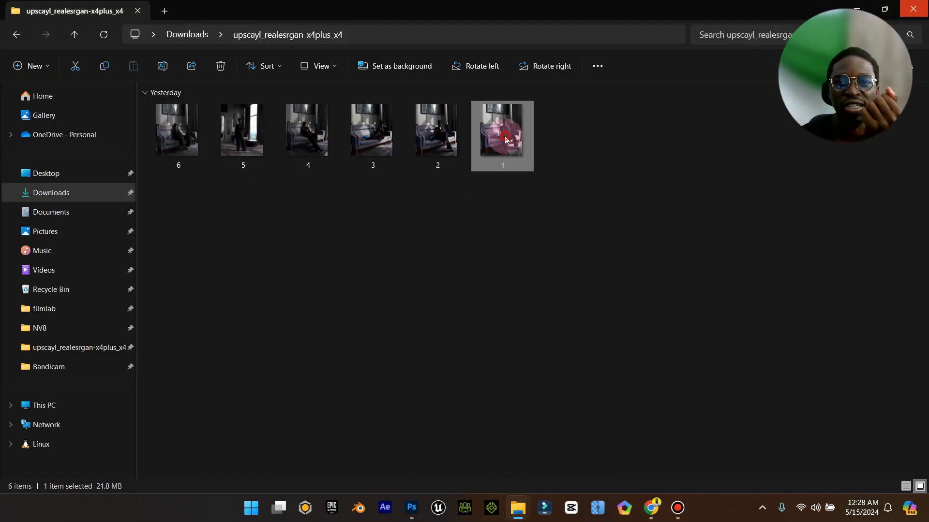
{"action": "double_click", "coordinate": [503, 137]}
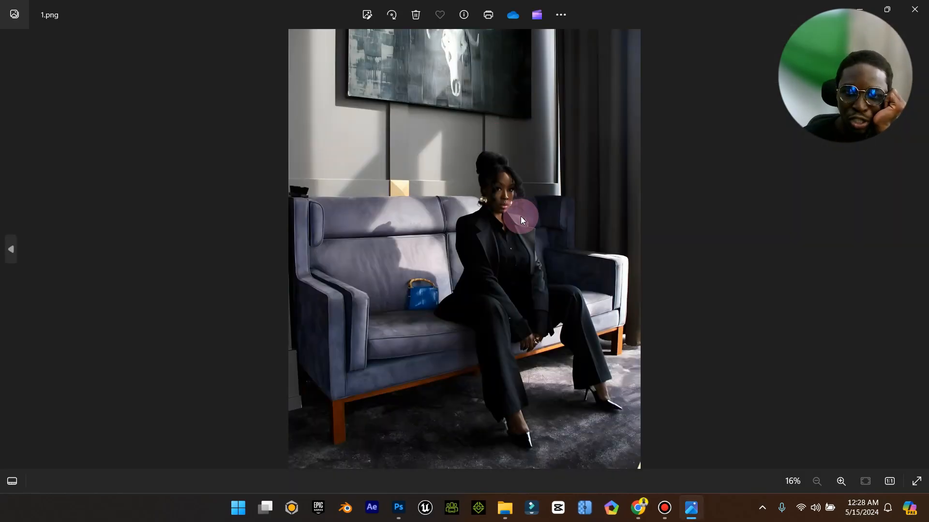
{"action": "key", "text": "Left"}
{"action": "key", "text": "Left"}
{"action": "key", "text": "Left"}
{"action": "key", "text": "Left"}
{"action": "key", "text": "Left"}
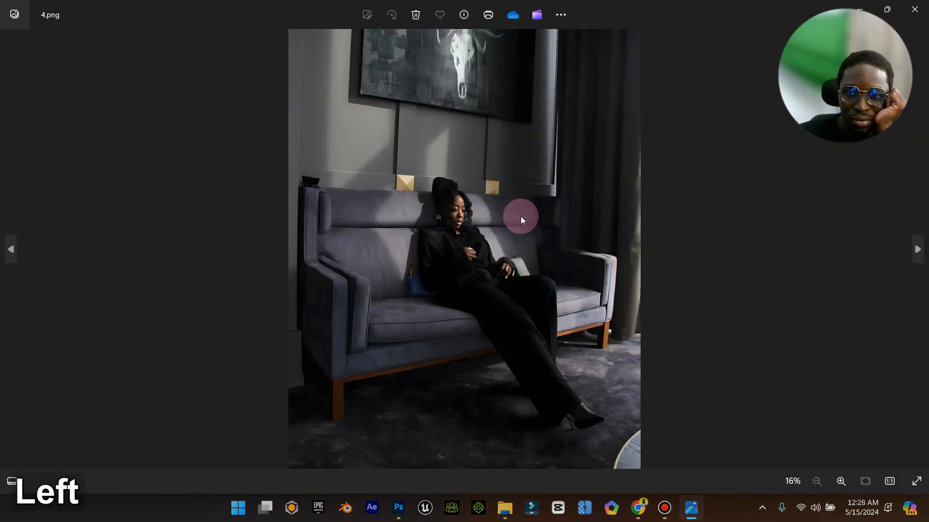
{"action": "key", "text": "Right"}
{"action": "key", "text": "Right"}
{"action": "key", "text": "Right"}
{"action": "key", "text": "Right"}
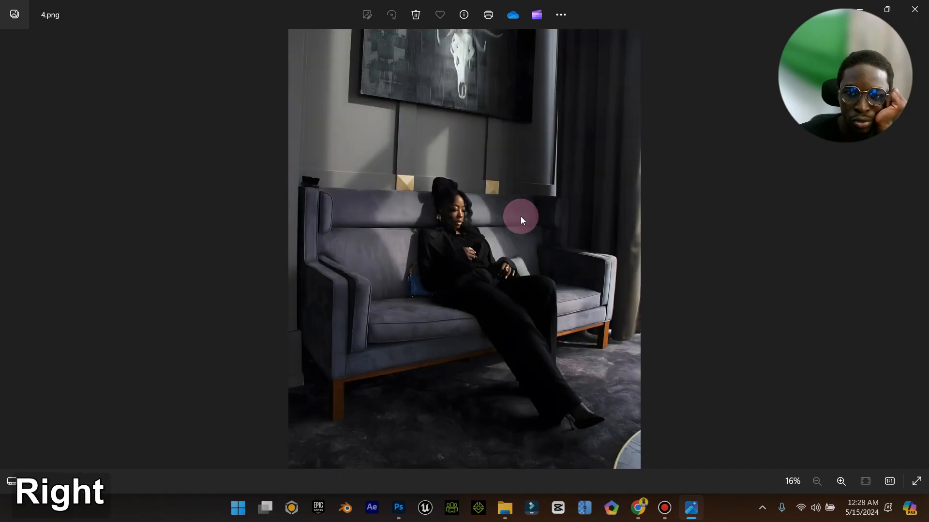
{"action": "key", "text": "Right"}
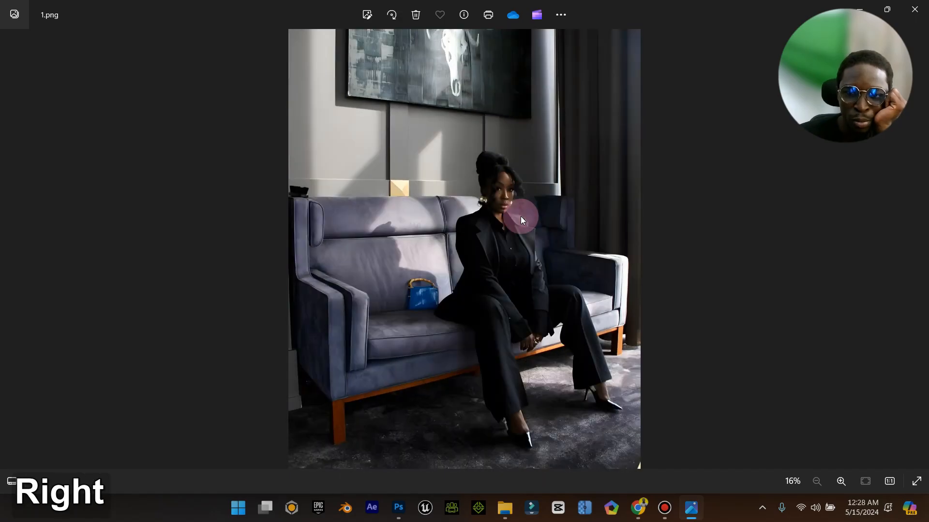
{"action": "key", "text": "Left"}
{"action": "key", "text": "Right"}
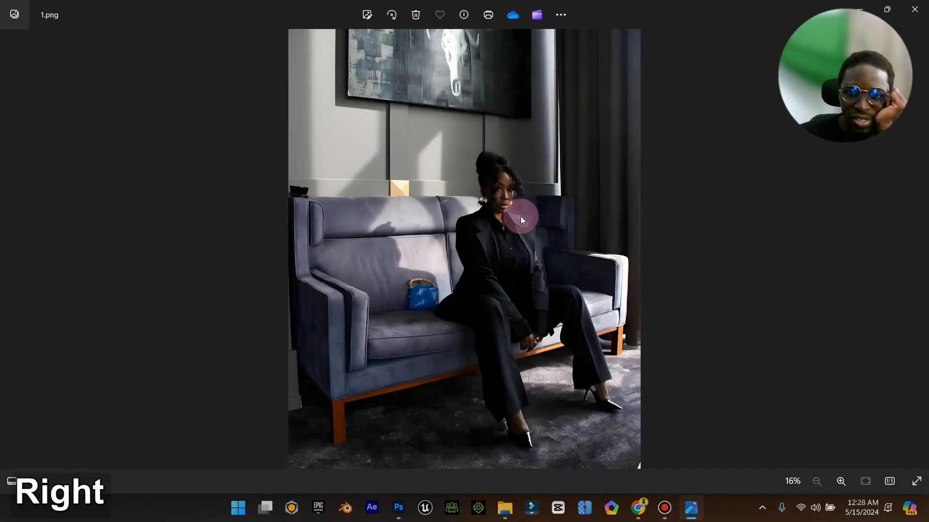
{"action": "left_click", "coordinate": [923, 5]}
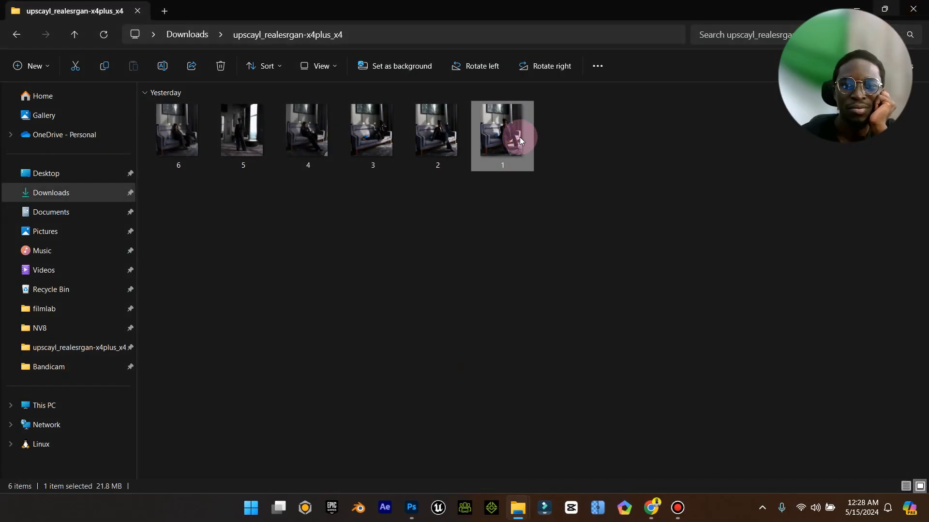
Step: Open 1.png from the folder in Adobe Photoshop 2024
{"action": "left_click_drag", "start_coordinate": [506, 143], "coordinate": [477, 131]}
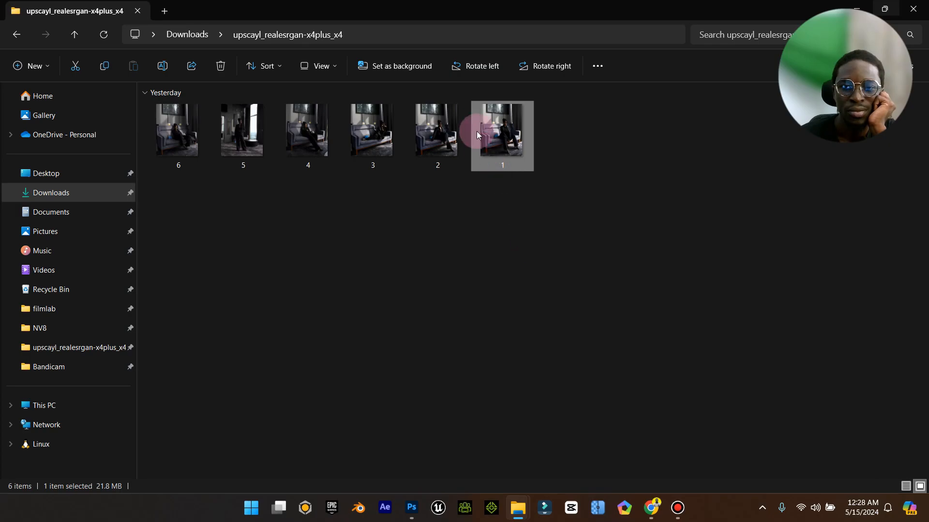
{"action": "right_click", "coordinate": [478, 128]}
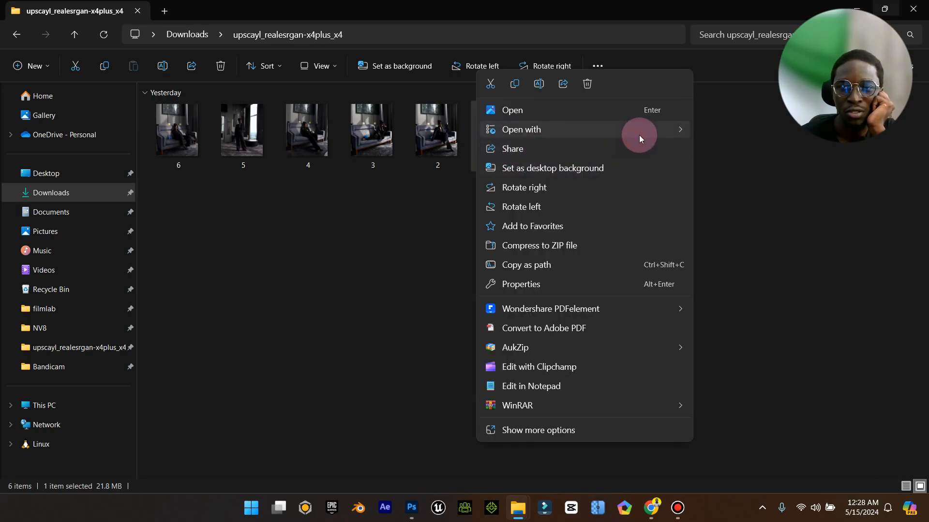
{"action": "mouse_move", "coordinate": [685, 135]}
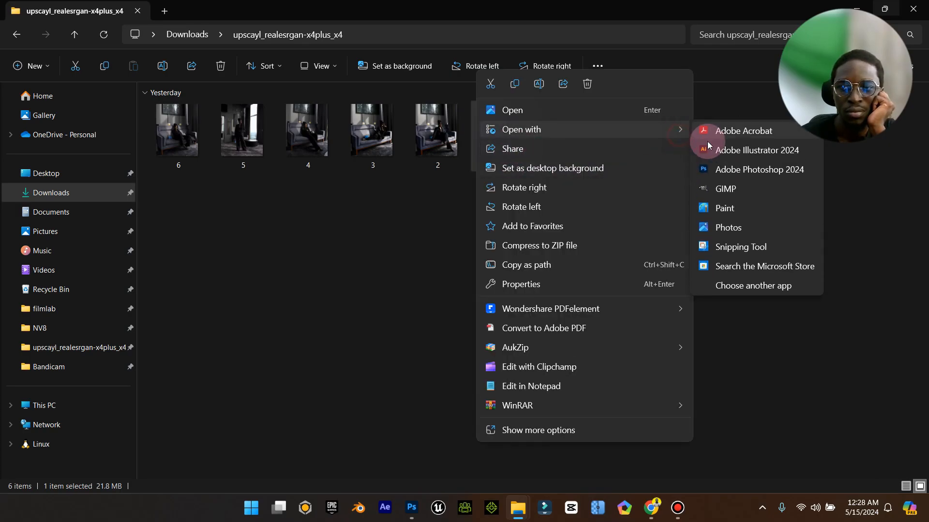
{"action": "left_click", "coordinate": [762, 170]}
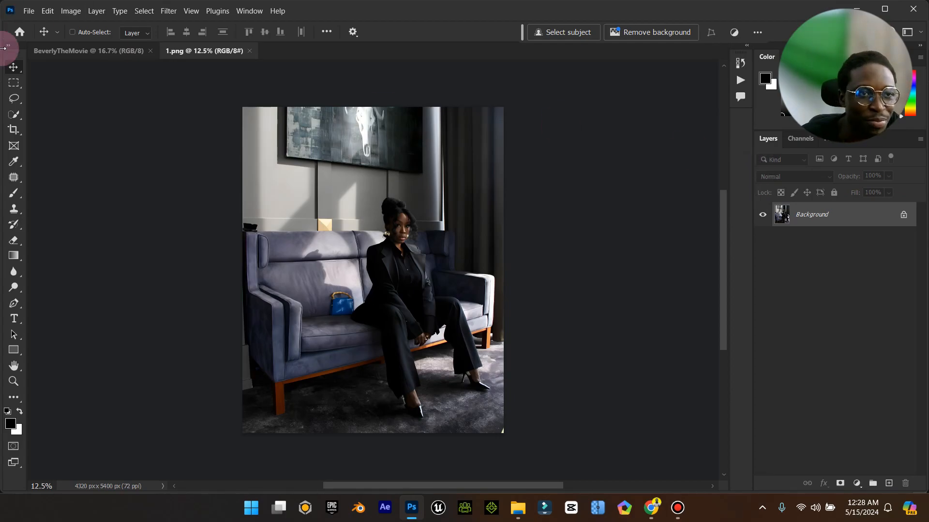
Step: Extend the canvas of 1.png past both sides and below the photo with the Crop tool, to about 5632 x 5768 px
{"action": "left_click", "coordinate": [21, 127]}
{"action": "left_click_drag", "start_coordinate": [243, 266], "coordinate": [213, 279]}
{"action": "mouse_move", "coordinate": [528, 269]}
{"action": "left_mouse_down"}
{"action": "mouse_move", "coordinate": [564, 270]}
{"action": "mouse_move", "coordinate": [540, 273]}
{"action": "left_mouse_up"}
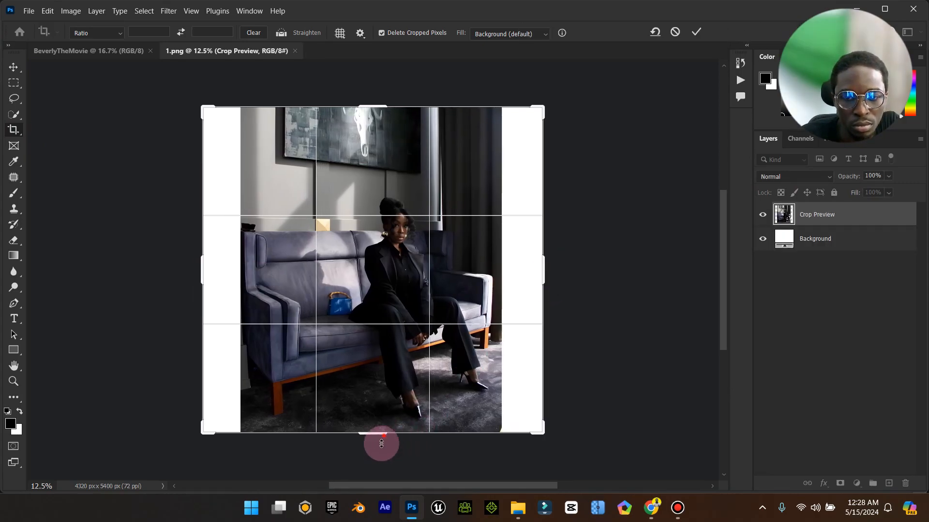
{"action": "left_click_drag", "start_coordinate": [379, 438], "coordinate": [379, 461]}
{"action": "left_click", "coordinate": [14, 100]}
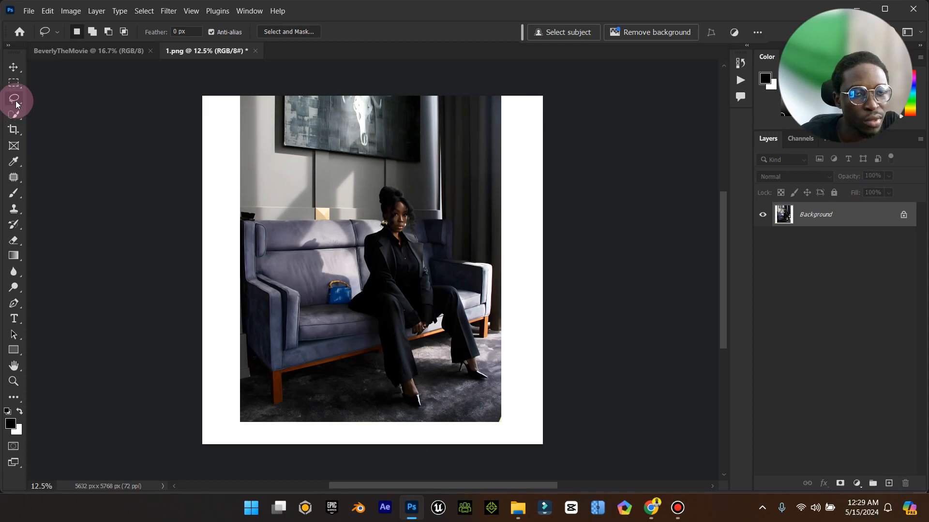
Step: Outline the white margins on both sides and below the photo with the Polygonal Lasso, slightly overlapping the image edges
{"action": "left_click_drag", "start_coordinate": [15, 99], "coordinate": [46, 111]}
{"action": "left_click", "coordinate": [184, 87]}
{"action": "left_click", "coordinate": [243, 87]}
{"action": "left_click", "coordinate": [247, 419]}
{"action": "left_click", "coordinate": [499, 417]}
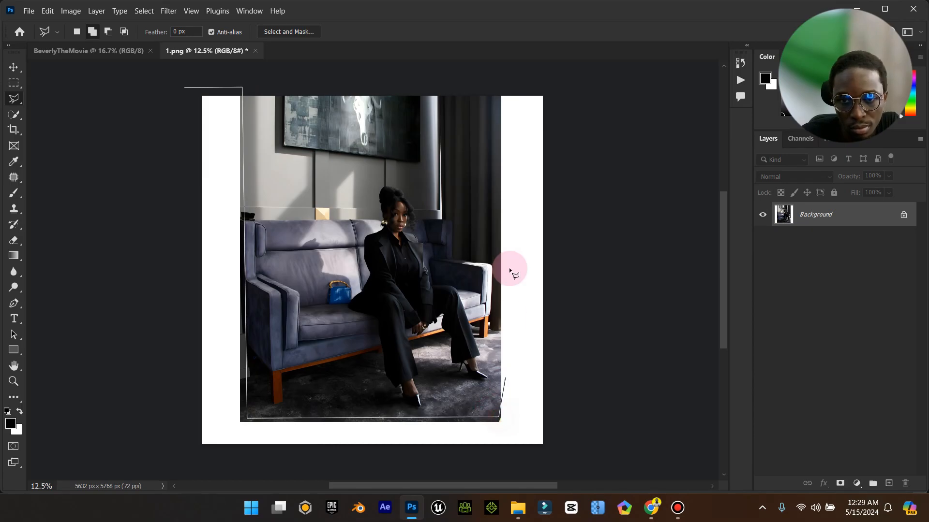
{"action": "left_click", "coordinate": [559, 89]}
{"action": "left_click", "coordinate": [580, 476]}
{"action": "left_click", "coordinate": [168, 461]}
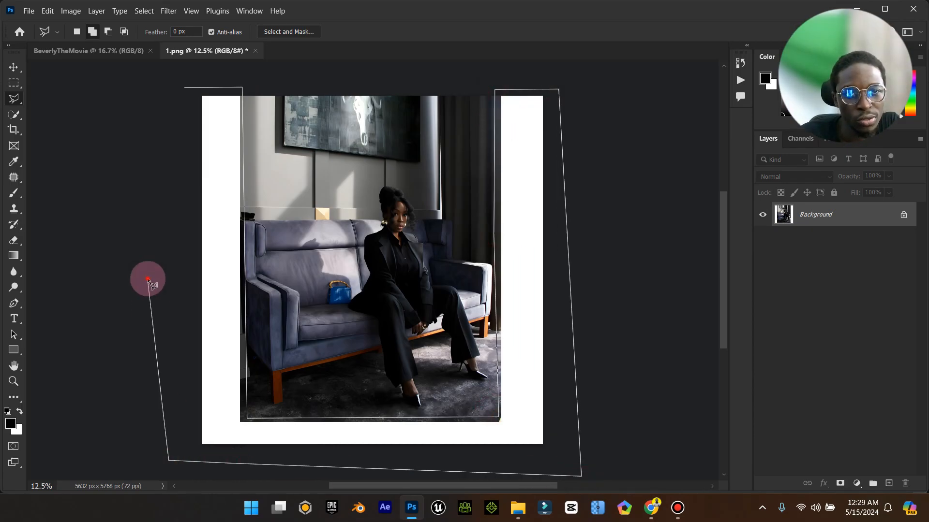
{"action": "double_click", "coordinate": [148, 279]}
Step: Run Generative Fill on the selected margins with an empty prompt and choose the third variation
{"action": "left_click", "coordinate": [564, 33]}
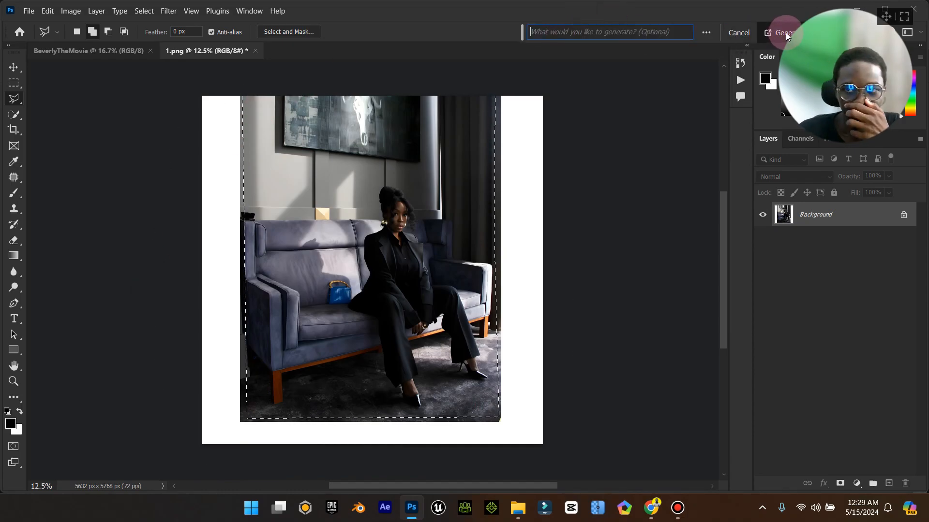
{"action": "left_click", "coordinate": [784, 33]}
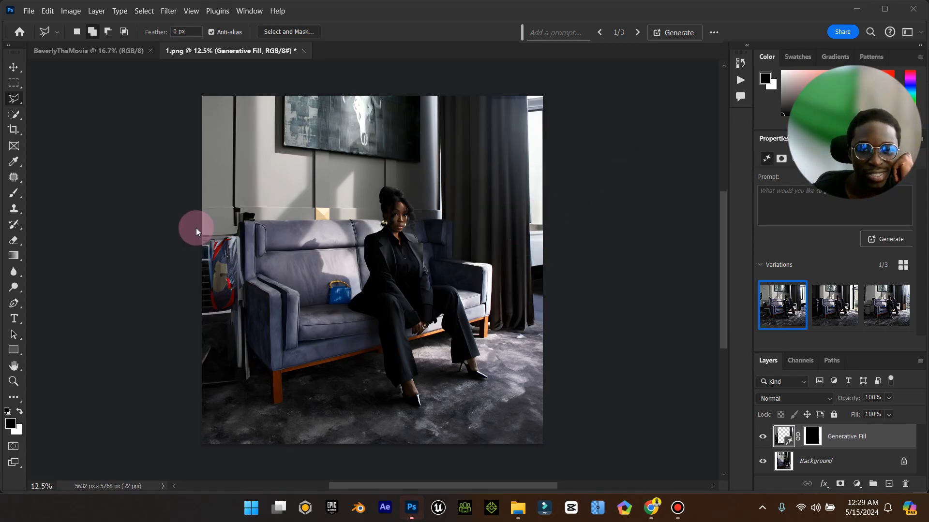
{"action": "left_click", "coordinate": [821, 305]}
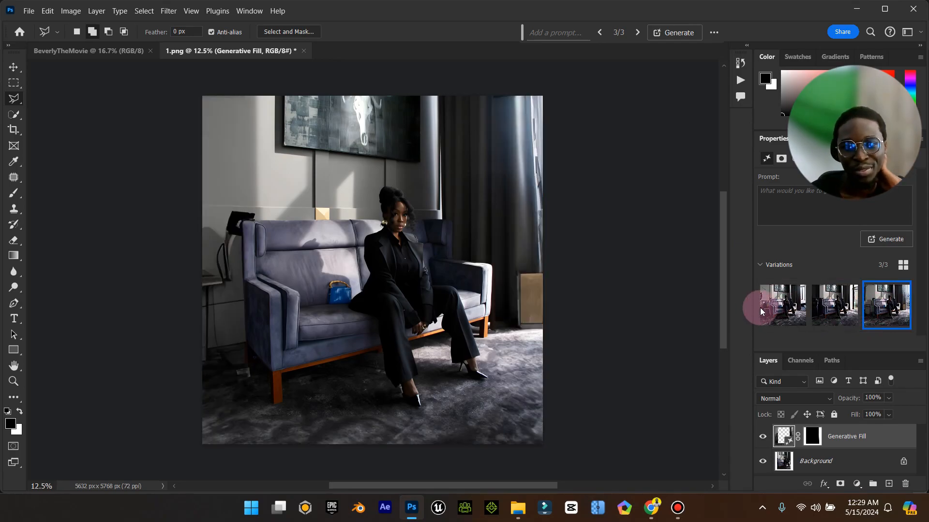
{"action": "mouse_move", "coordinate": [782, 320]}
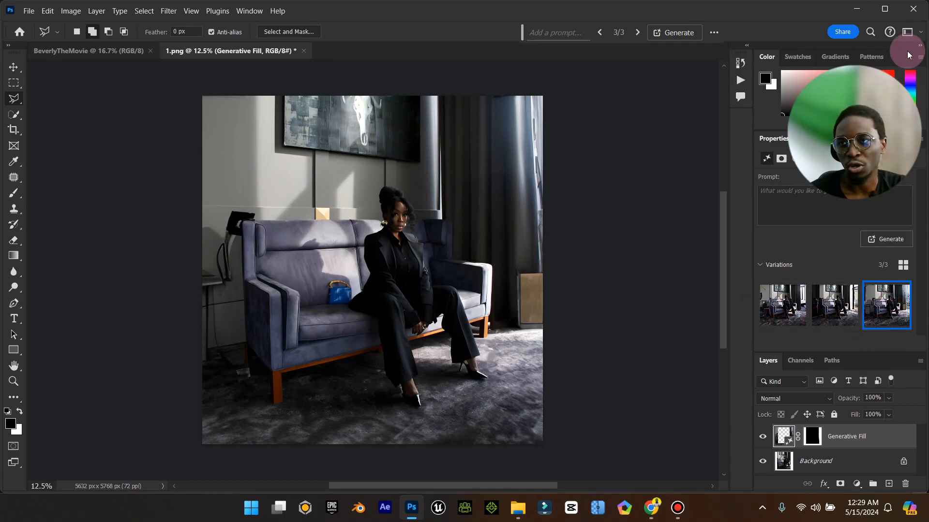
Step: Close the generative layer's properties and merge the Generative Fill layer with the Background layer
{"action": "left_click_drag", "start_coordinate": [889, 72], "coordinate": [757, 34]}
{"action": "left_click", "coordinate": [920, 139]}
{"action": "left_click", "coordinate": [883, 197]}
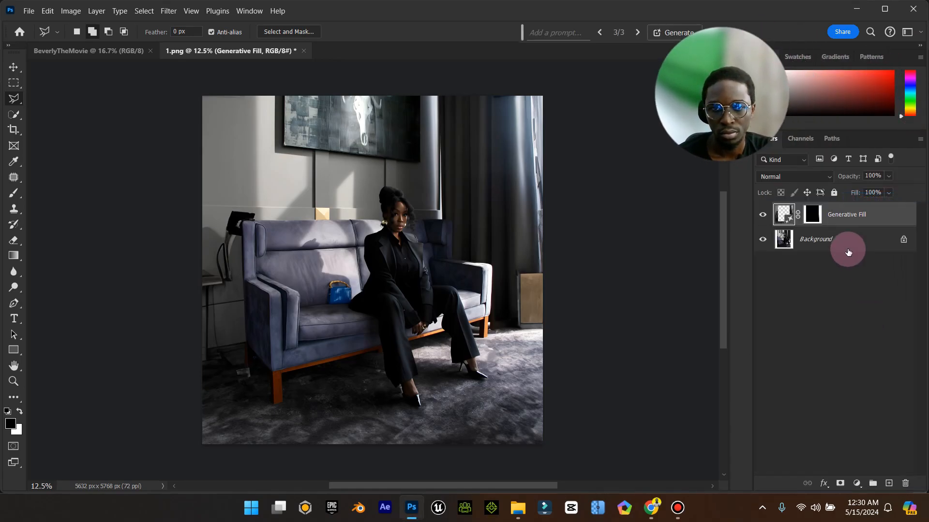
{"action": "left_click", "coordinate": [849, 242], "text": "shift"}
{"action": "right_click", "coordinate": [852, 245]}
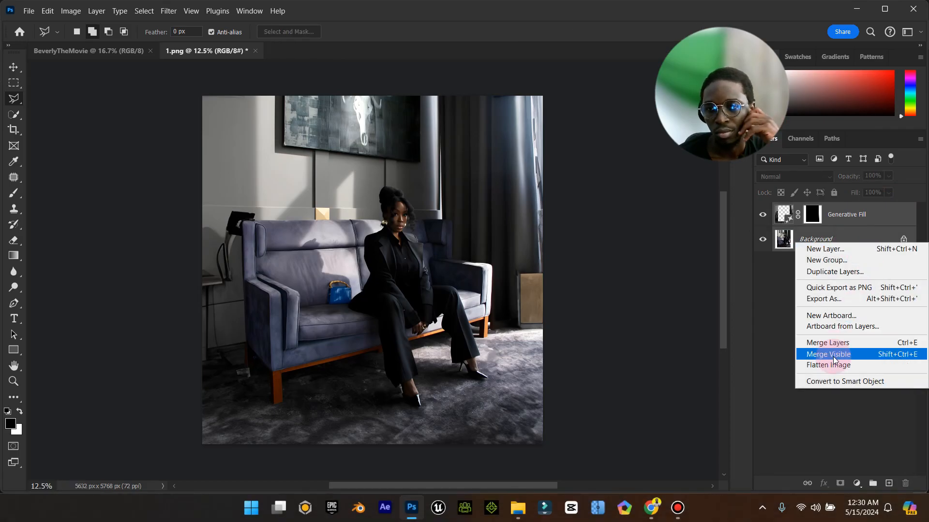
{"action": "left_click", "coordinate": [828, 342]}
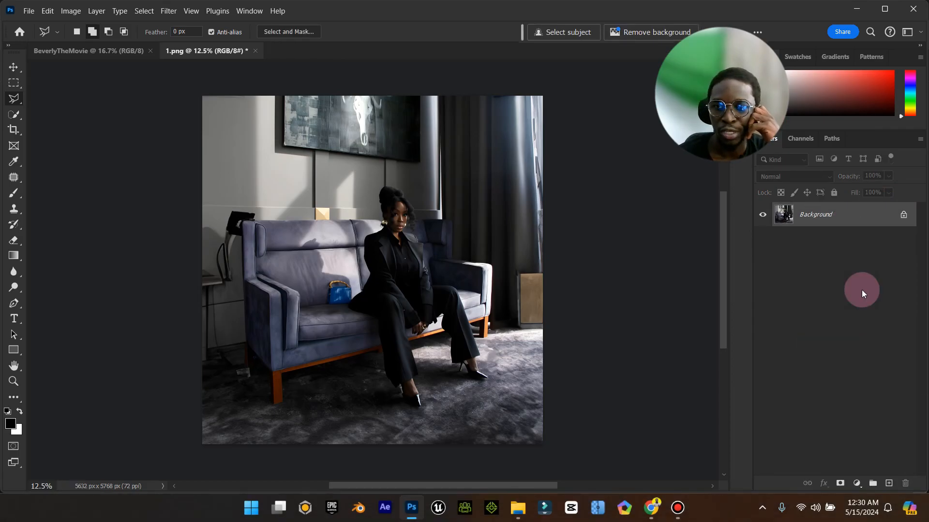
Step: Unlock the merged Background layer and move a copy of the photo into the BeverlyTheMovie document
{"action": "left_click", "coordinate": [902, 214]}
{"action": "left_click", "coordinate": [14, 66]}
{"action": "left_click_drag", "start_coordinate": [220, 97], "coordinate": [412, 288]}
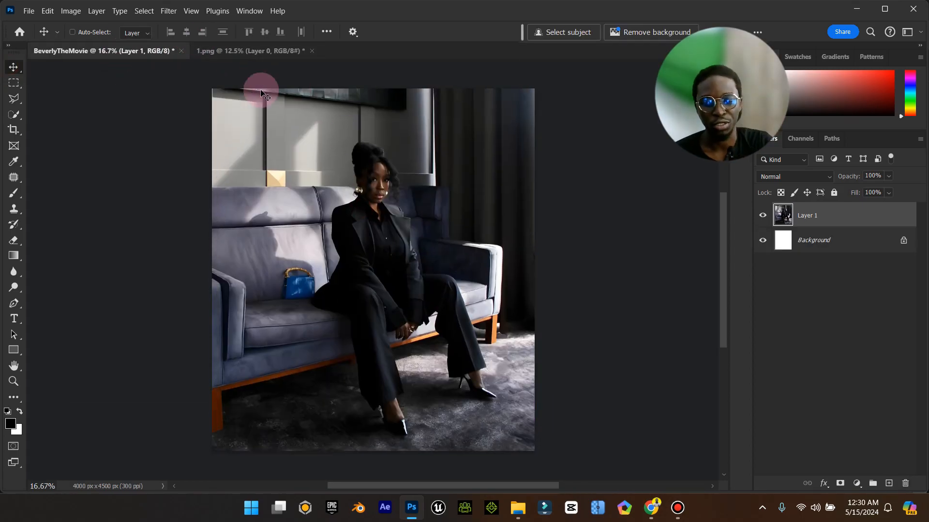
Step: Scale Layer 1 to about 68.72% and center it horizontally, with its lower edge extending past the canvas bottom
{"action": "key", "text": "ctrl"}
{"action": "key", "text": "ctrl+t"}
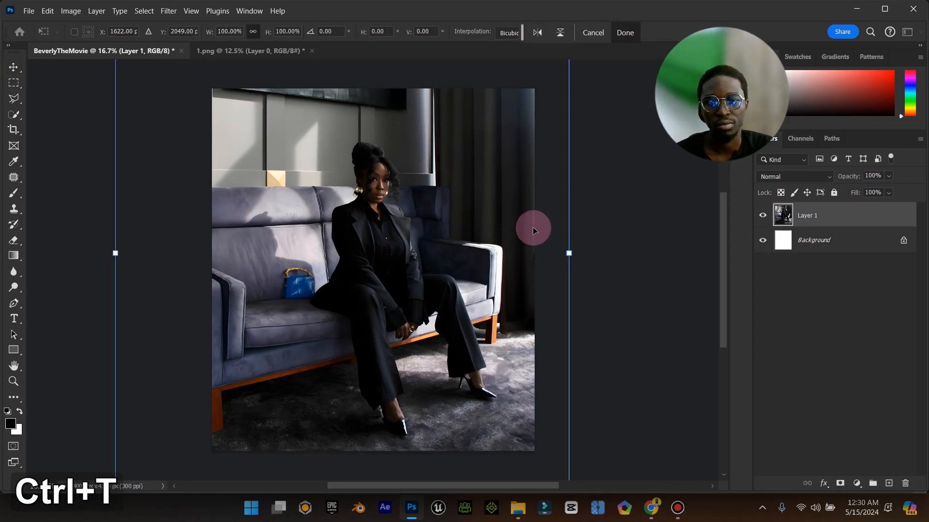
{"action": "key", "text": "alt"}
{"action": "left_click_drag", "start_coordinate": [555, 260], "coordinate": [484, 261]}
{"action": "left_click_drag", "start_coordinate": [397, 270], "coordinate": [421, 322]}
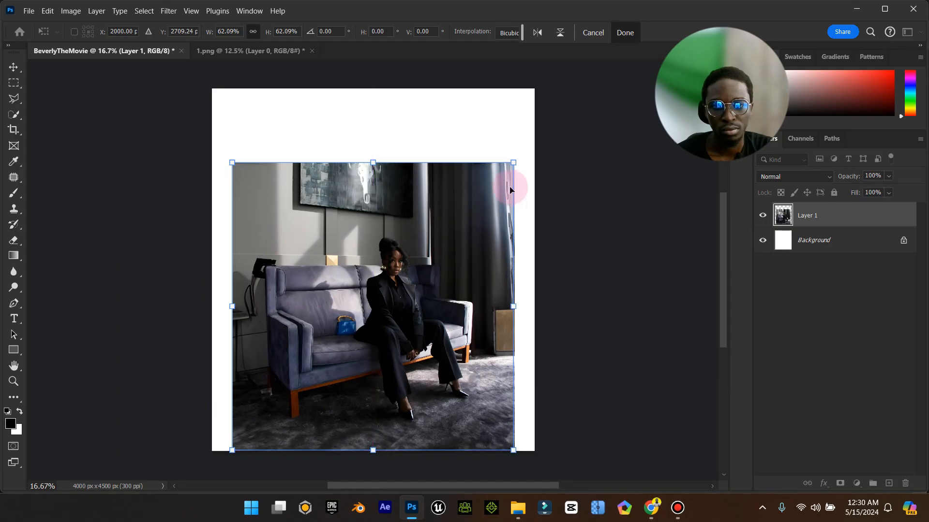
{"action": "left_click_drag", "start_coordinate": [513, 159], "coordinate": [529, 146]}
{"action": "left_click_drag", "start_coordinate": [445, 217], "coordinate": [446, 220]}
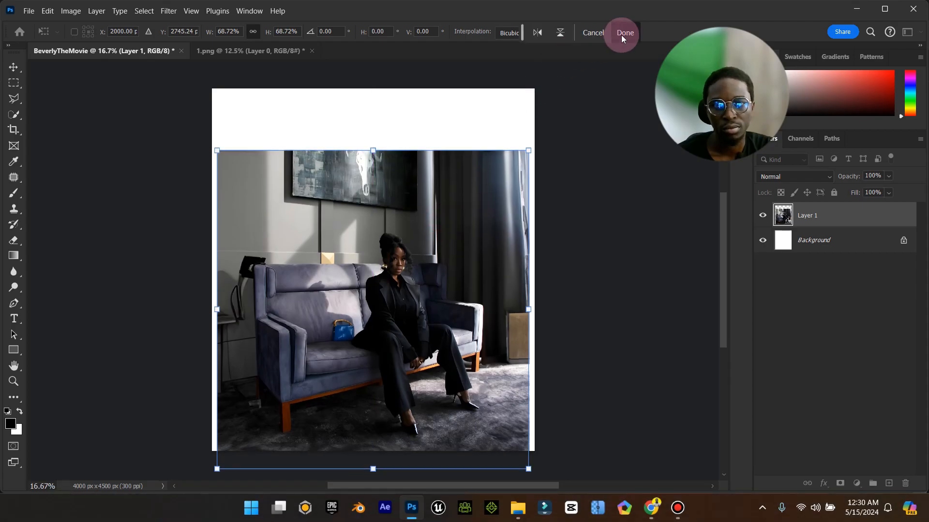
{"action": "left_click", "coordinate": [624, 33]}
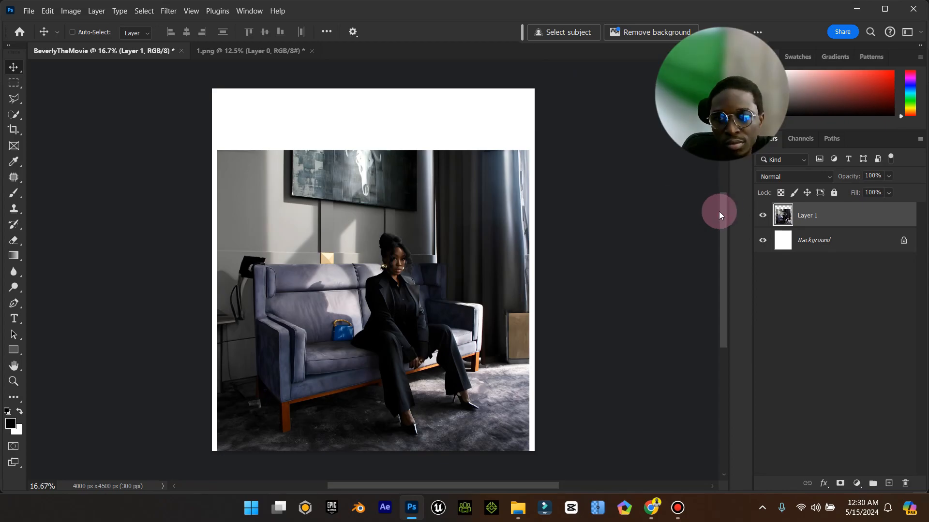
Step: Hide Layer 1 and place photo 5 from the upscayl_realesrgan-x4plus_x4 folder into BeverlyTheMovie at 20% scale
{"action": "left_click", "coordinate": [763, 216]}
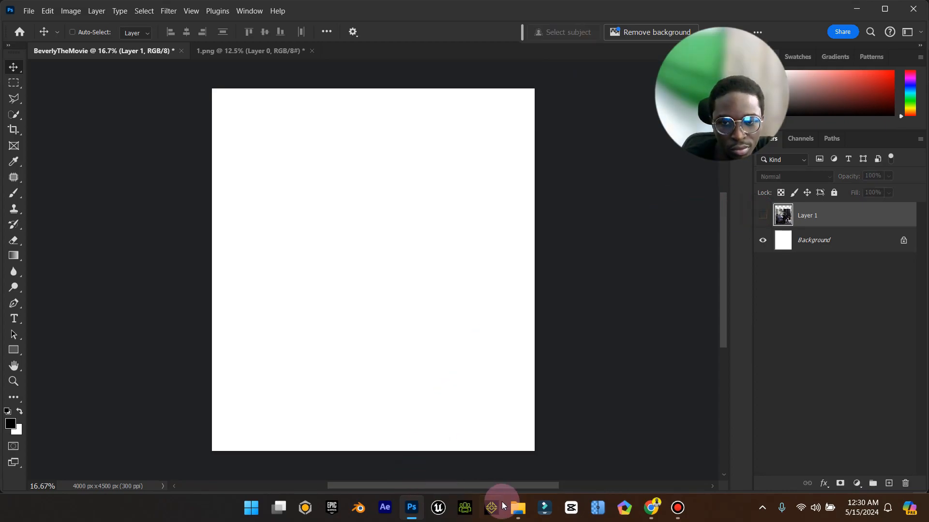
{"action": "left_click", "coordinate": [518, 507]}
{"action": "left_click", "coordinate": [576, 462]}
{"action": "left_click", "coordinate": [471, 196]}
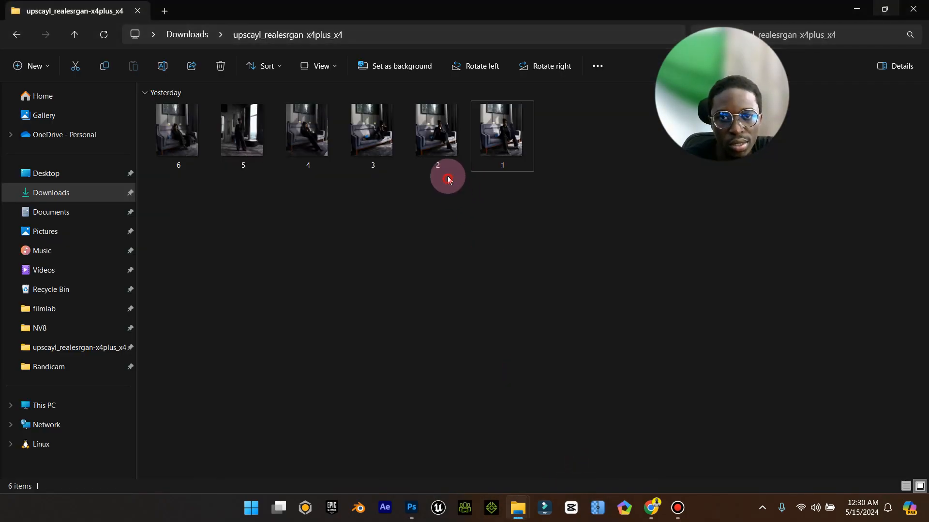
{"action": "left_click", "coordinate": [252, 135]}
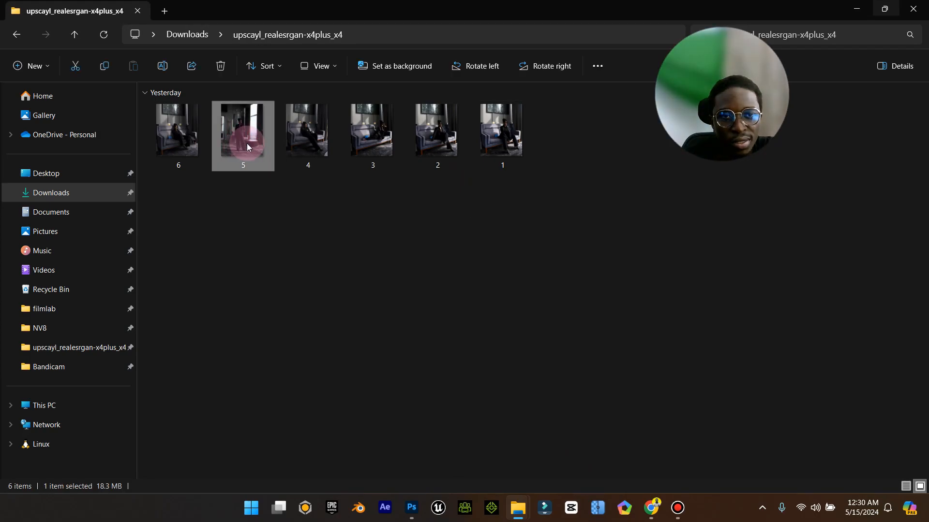
{"action": "left_click_drag", "start_coordinate": [251, 145], "coordinate": [415, 358]}
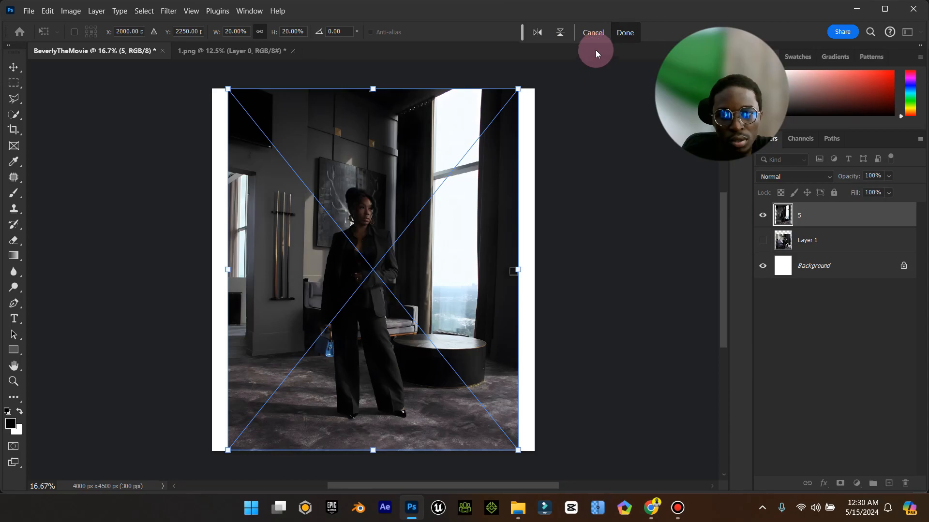
{"action": "left_click", "coordinate": [530, 221]}
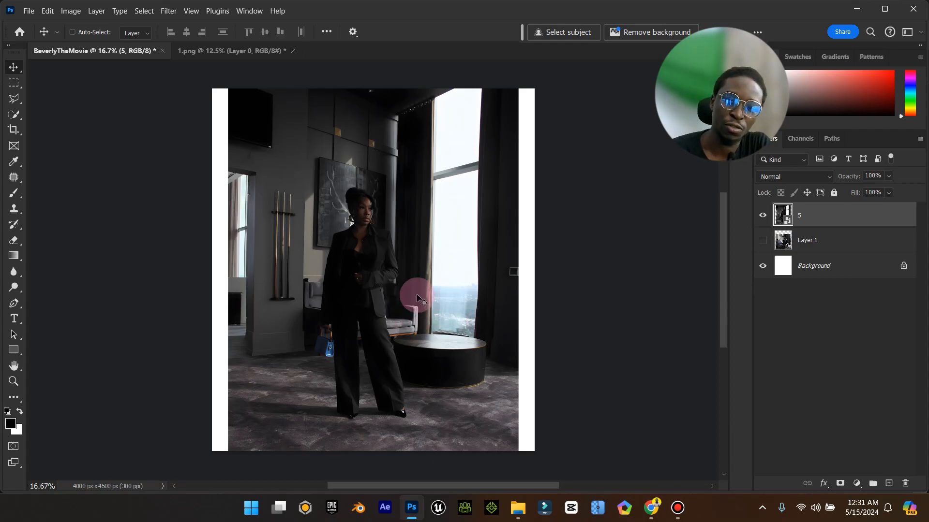
Step: Shift photo 5 up and flush with the canvas's left edge, and rasterize its layer
{"action": "left_click_drag", "start_coordinate": [405, 390], "coordinate": [404, 370]}
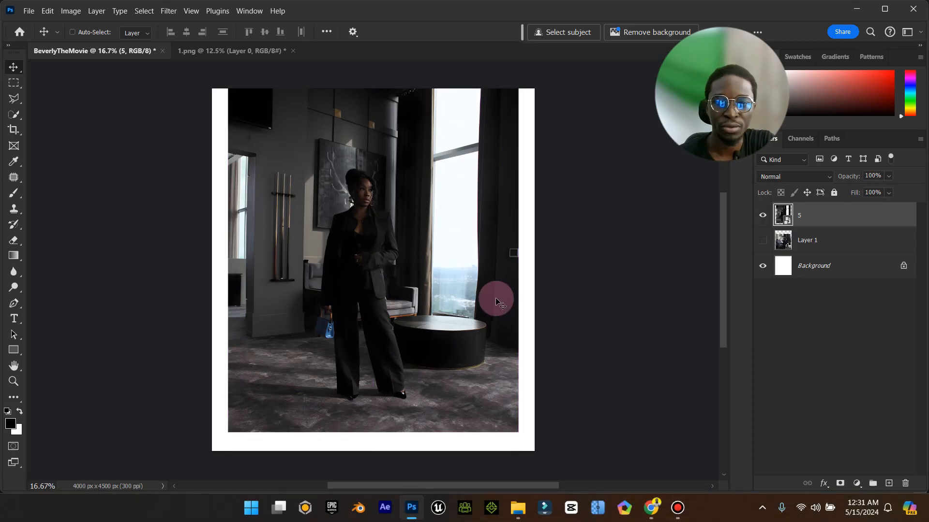
{"action": "left_click_drag", "start_coordinate": [496, 302], "coordinate": [472, 302]}
{"action": "right_click", "coordinate": [791, 242]}
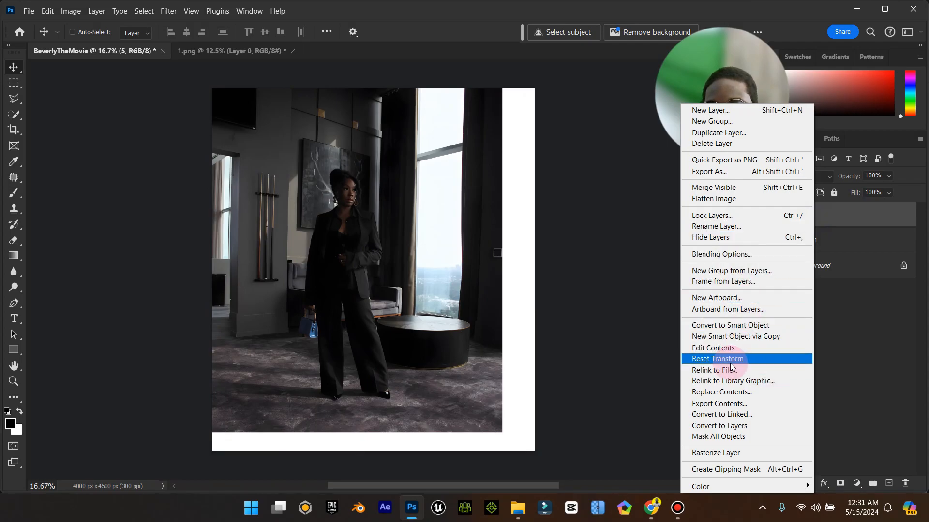
{"action": "left_click", "coordinate": [736, 452]}
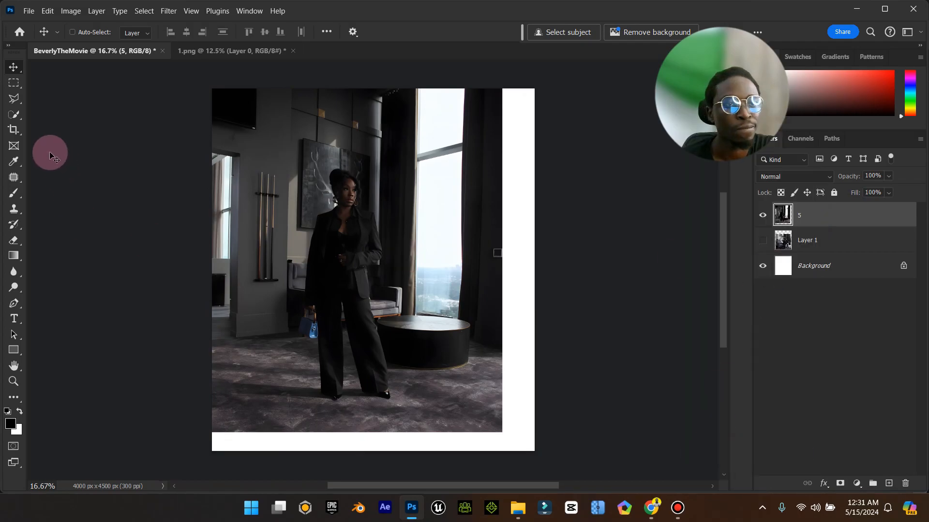
Step: Outline the white strips to the right of and below photo 5 with the Polygonal Lasso, slightly overlapping the photo
{"action": "left_click", "coordinate": [14, 99]}
{"action": "left_click", "coordinate": [485, 85]}
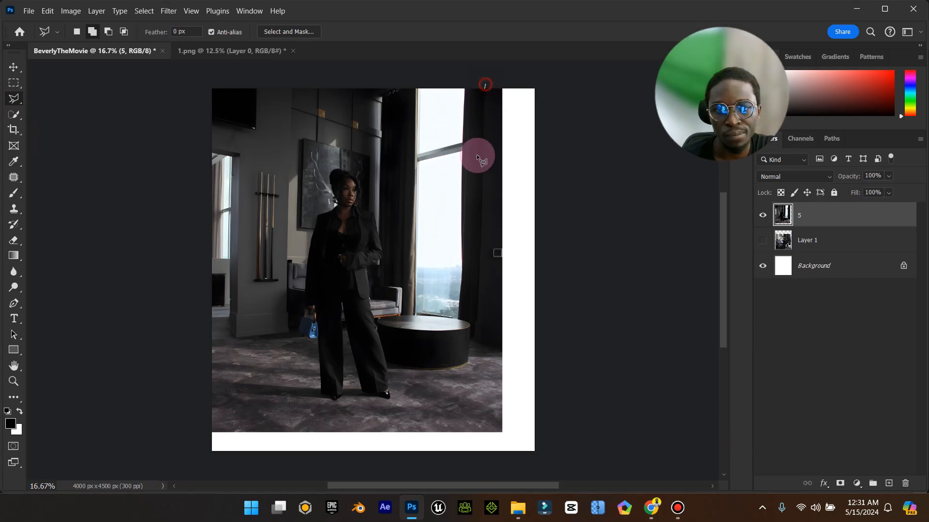
{"action": "left_click", "coordinate": [490, 417]}
{"action": "left_click", "coordinate": [154, 422]}
{"action": "left_click", "coordinate": [157, 453]}
{"action": "left_click", "coordinate": [268, 465]}
{"action": "left_click", "coordinate": [598, 472]}
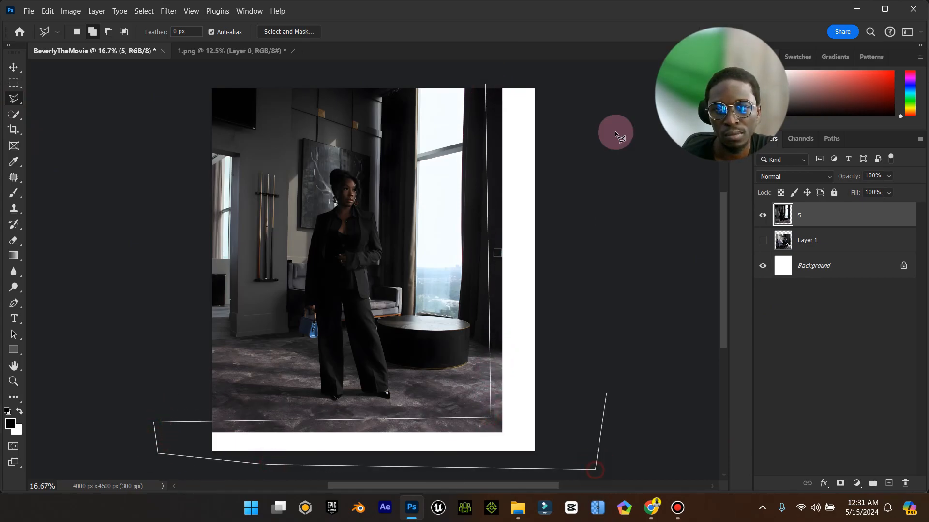
{"action": "double_click", "coordinate": [585, 68]}
Step: Fill the selected strips using Generative Fill without a prompt, compare the variations and keep the second one
{"action": "left_click", "coordinate": [566, 30]}
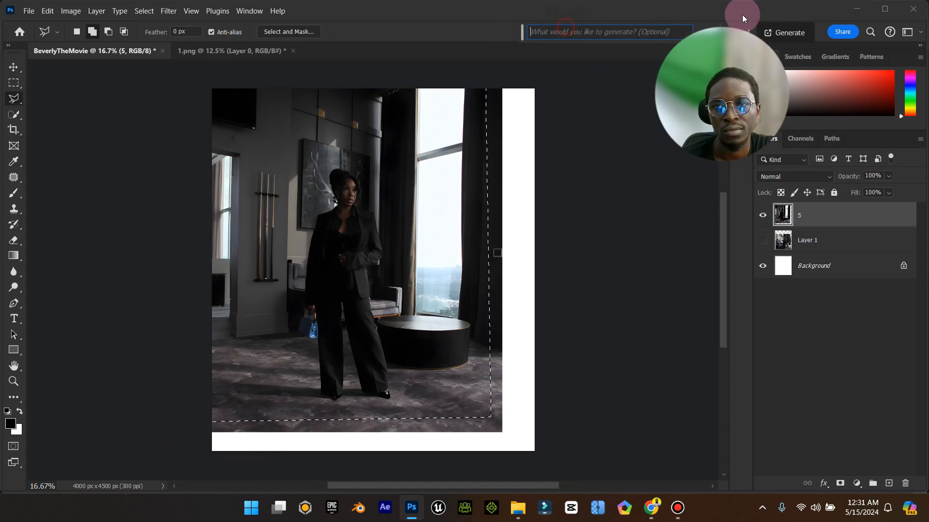
{"action": "left_click", "coordinate": [769, 31]}
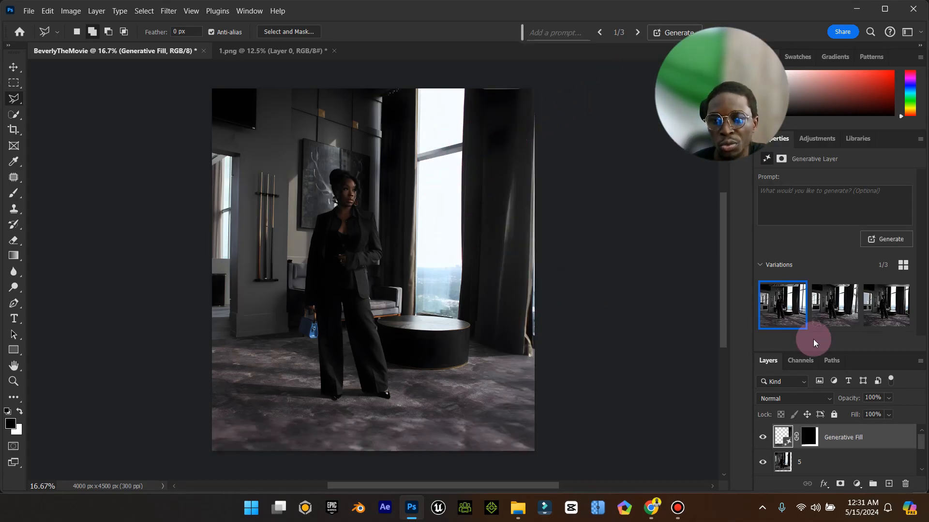
{"action": "left_click", "coordinate": [829, 314]}
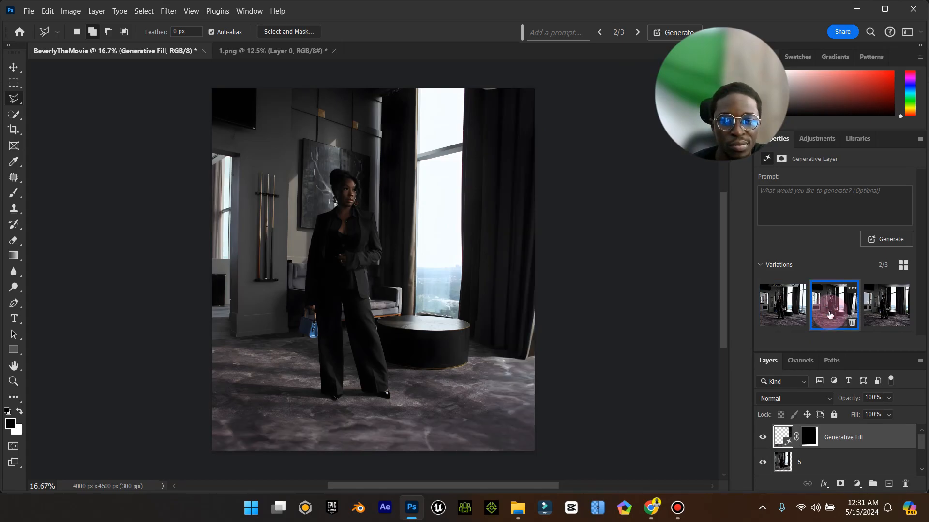
{"action": "left_click", "coordinate": [891, 315]}
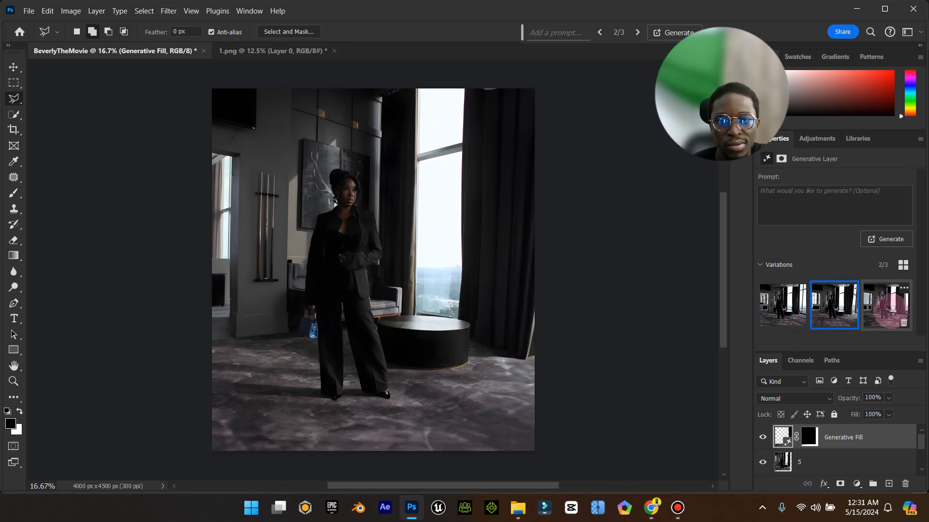
{"action": "left_click", "coordinate": [842, 313]}
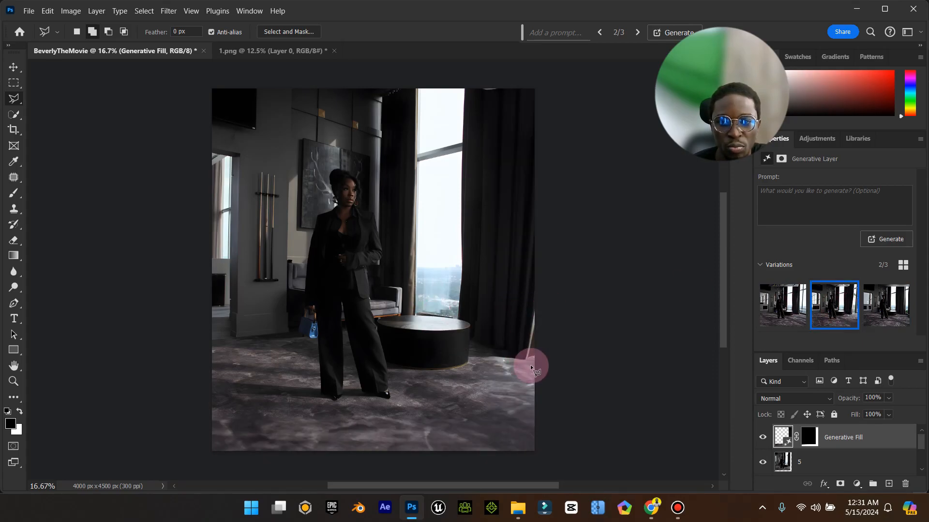
Step: Close the generative layer's properties and merge the Generative Fill layer with layer 5
{"action": "left_click", "coordinate": [13, 66]}
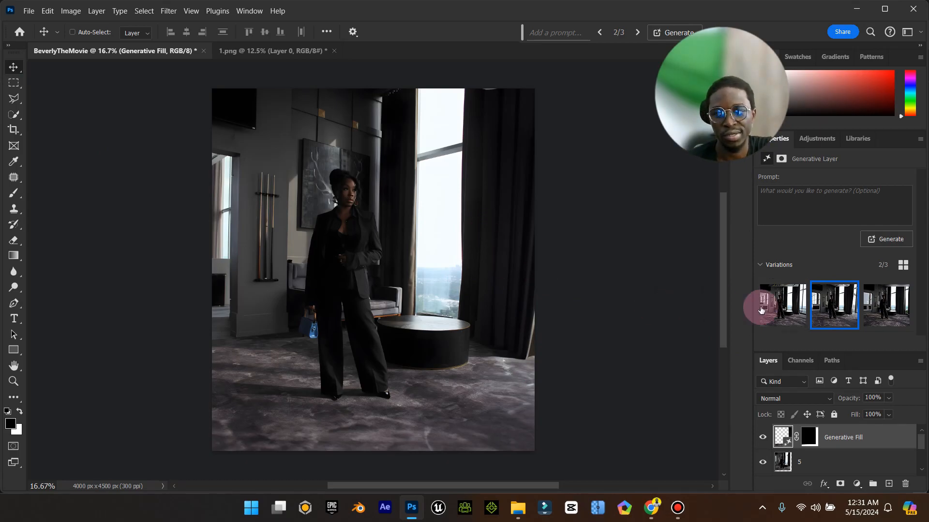
{"action": "left_click", "coordinate": [921, 141]}
{"action": "left_click", "coordinate": [870, 199]}
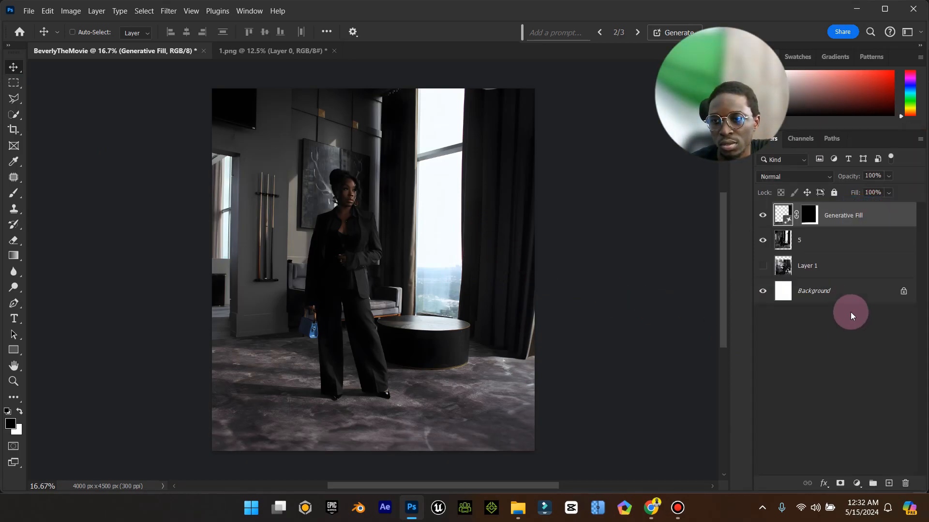
{"action": "left_click", "coordinate": [830, 248], "text": "shift"}
{"action": "right_click", "coordinate": [830, 248]}
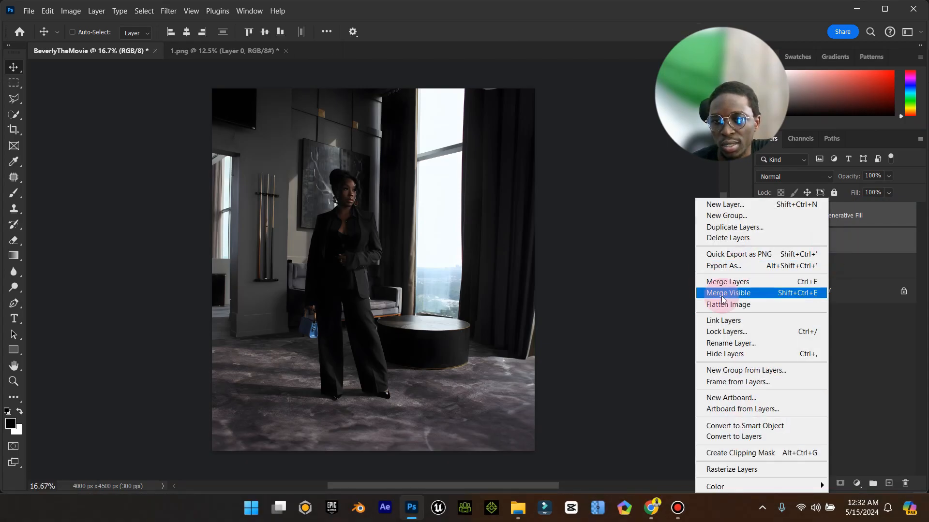
{"action": "left_click", "coordinate": [725, 282]}
Step: Move the merged photo up slightly and outline the uncovered strip along the canvas bottom with the Polygonal Lasso
{"action": "left_click_drag", "start_coordinate": [453, 288], "coordinate": [460, 265]}
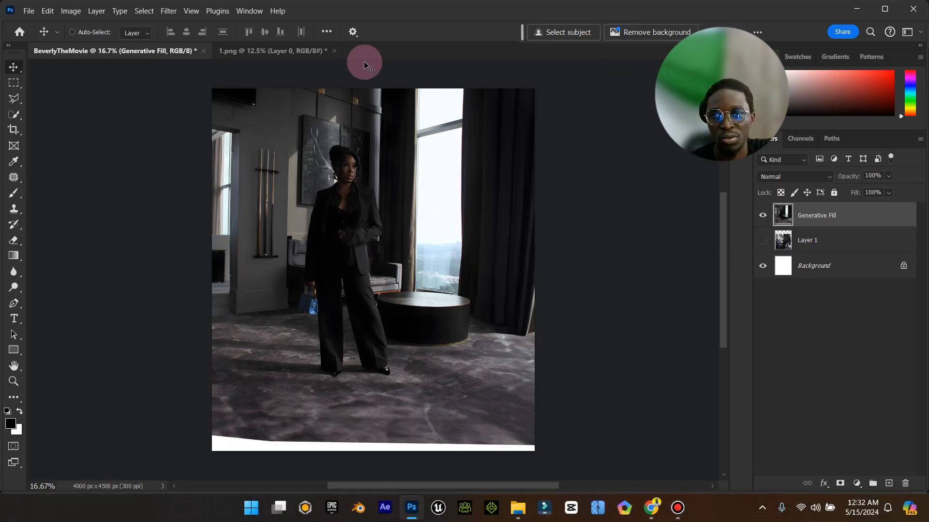
{"action": "left_click", "coordinate": [11, 99]}
{"action": "left_click", "coordinate": [193, 404]}
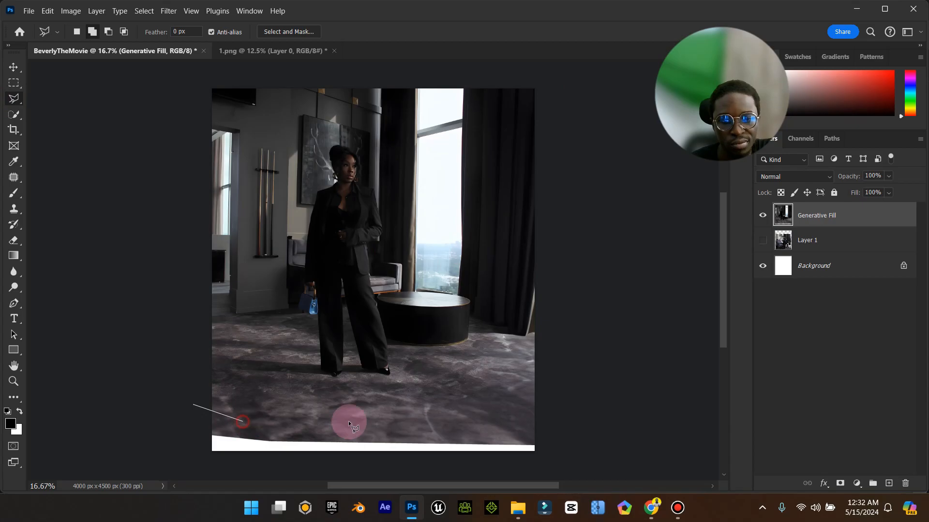
{"action": "left_click", "coordinate": [556, 412]}
{"action": "left_click", "coordinate": [565, 472]}
{"action": "double_click", "coordinate": [158, 449]}
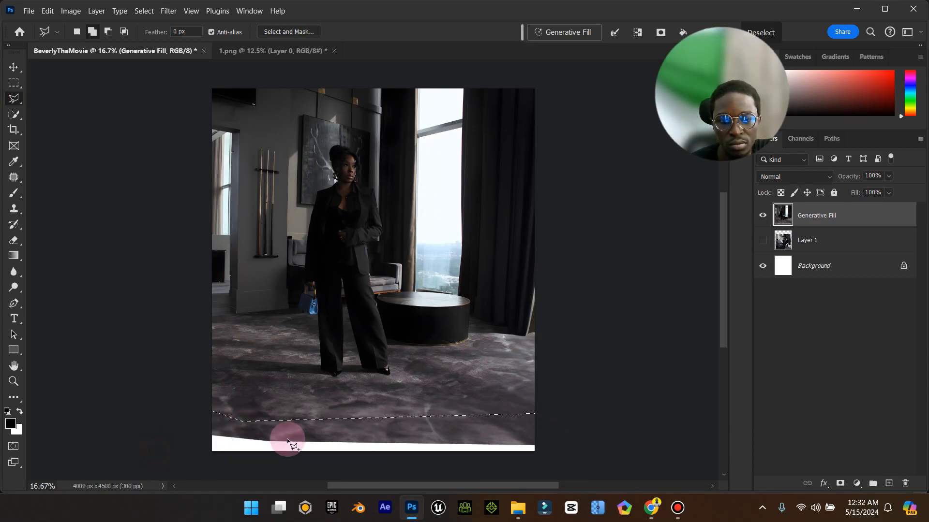
Step: Fill the selected strip along the canvas bottom using Generative Fill without a prompt
{"action": "right_click", "coordinate": [414, 435]}
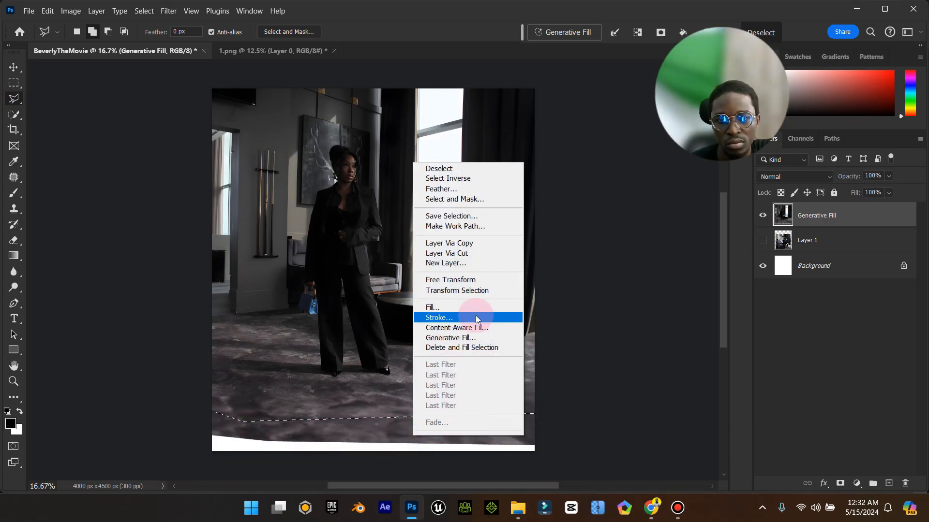
{"action": "left_click", "coordinate": [463, 338]}
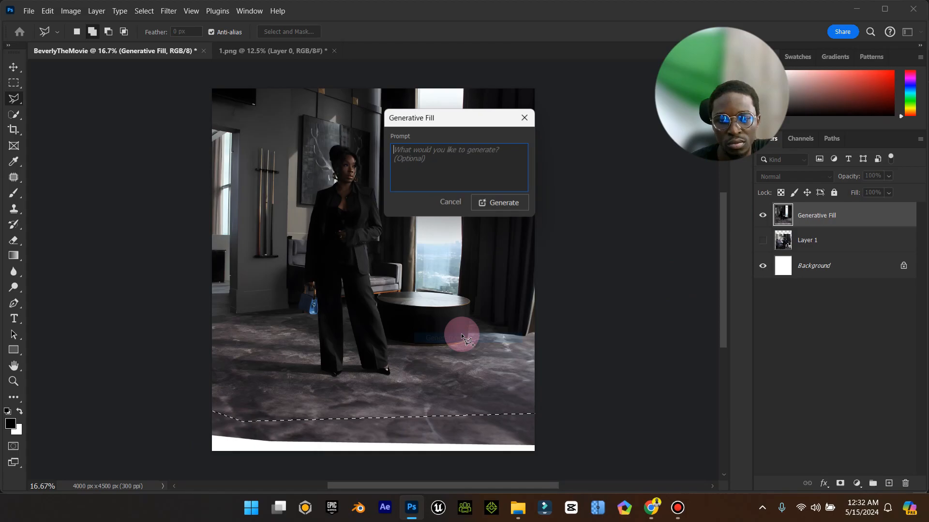
{"action": "left_click", "coordinate": [485, 212]}
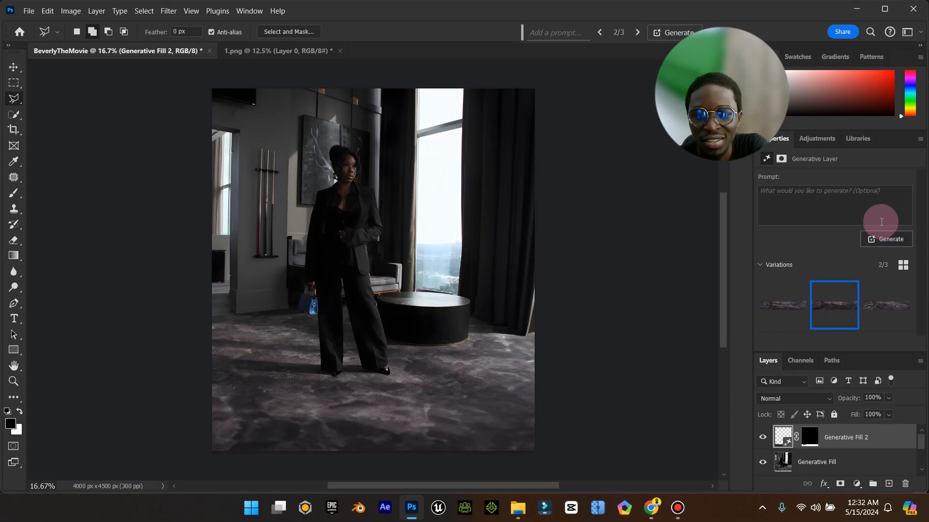
Step: Close the generative layer's properties and merge the Generative Fill 2 layer with the Generative Fill layer
{"action": "left_click", "coordinate": [919, 139]}
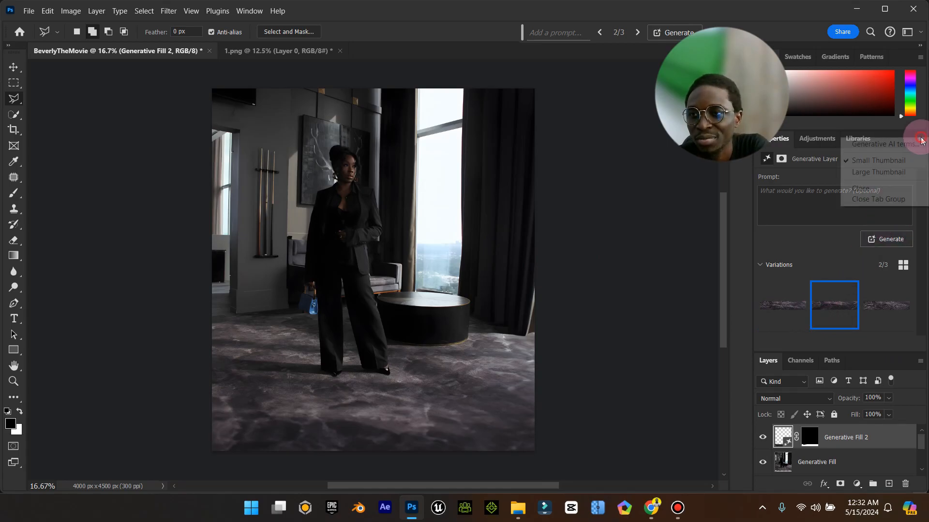
{"action": "left_click", "coordinate": [870, 189]}
{"action": "left_click", "coordinate": [14, 67]}
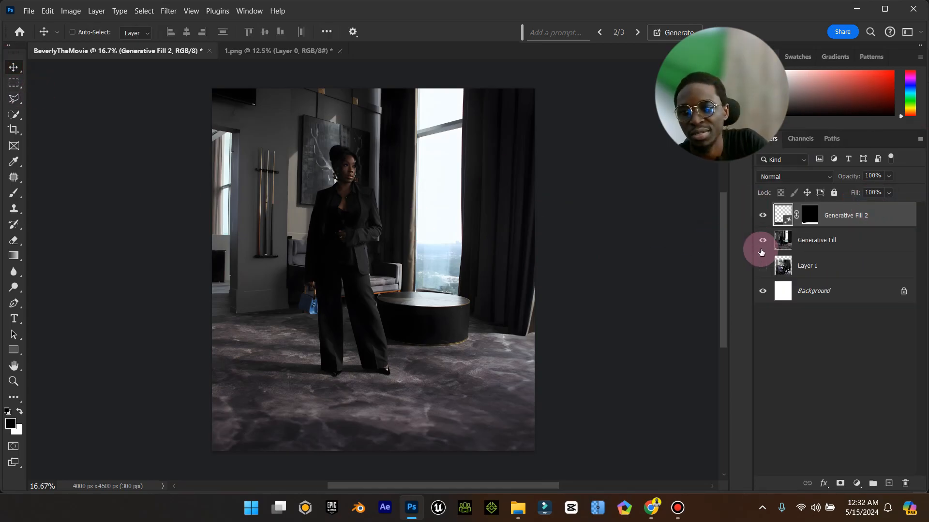
{"action": "left_click", "coordinate": [845, 240], "text": "shift"}
{"action": "right_click", "coordinate": [846, 240]}
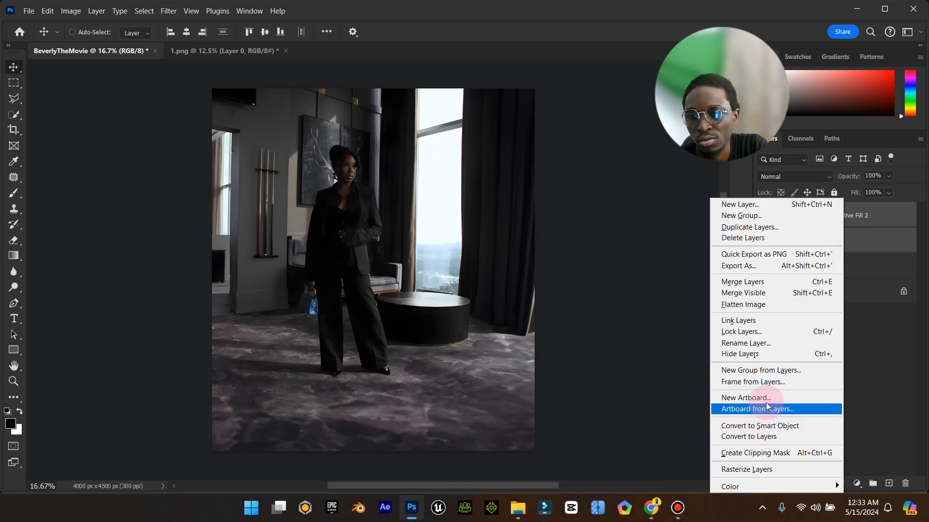
{"action": "left_click", "coordinate": [743, 281]}
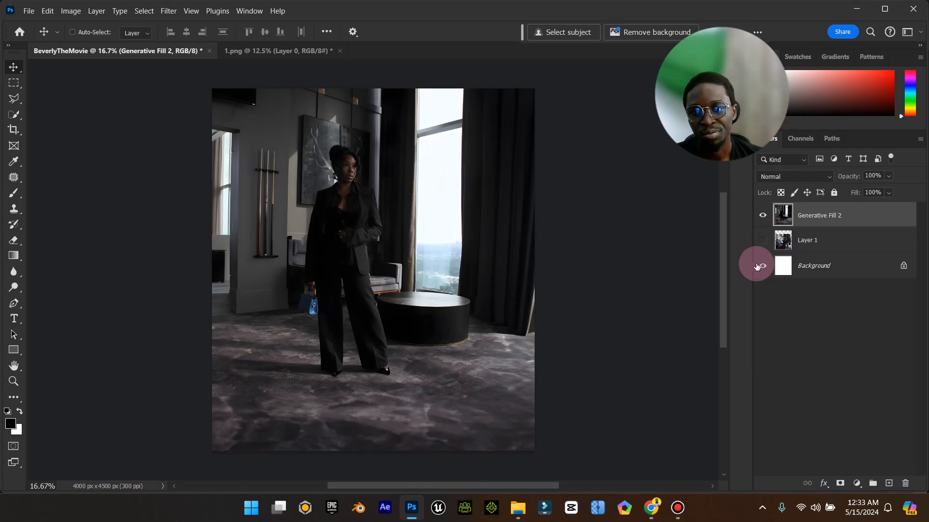
Step: Hide the merged standing-pose layer, show and activate Layer 1, and select the seated woman with Select Subject
{"action": "left_click", "coordinate": [763, 215]}
{"action": "left_click", "coordinate": [763, 241]}
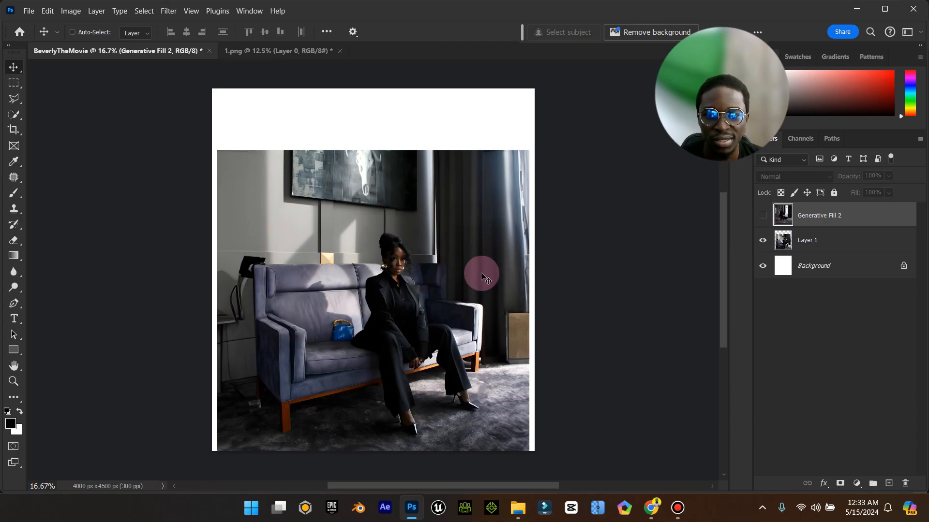
{"action": "left_click", "coordinate": [827, 242]}
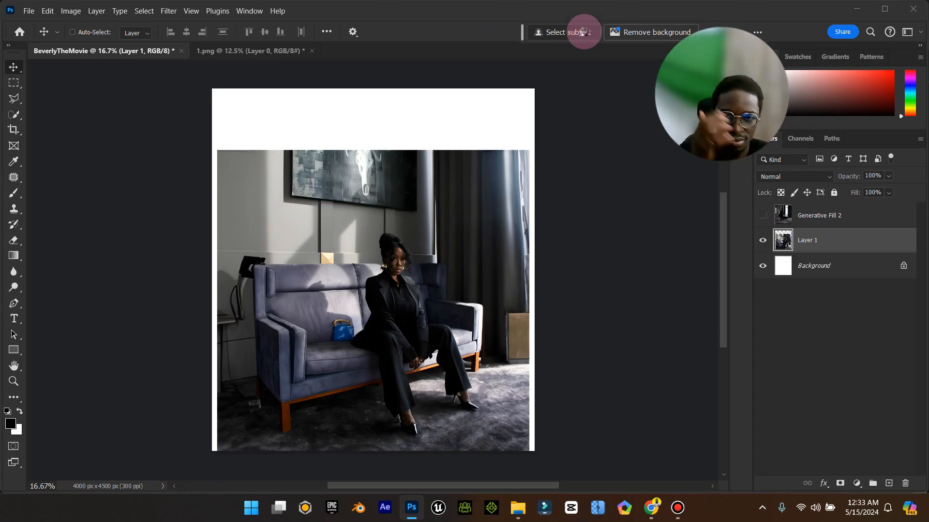
{"action": "left_click", "coordinate": [584, 32]}
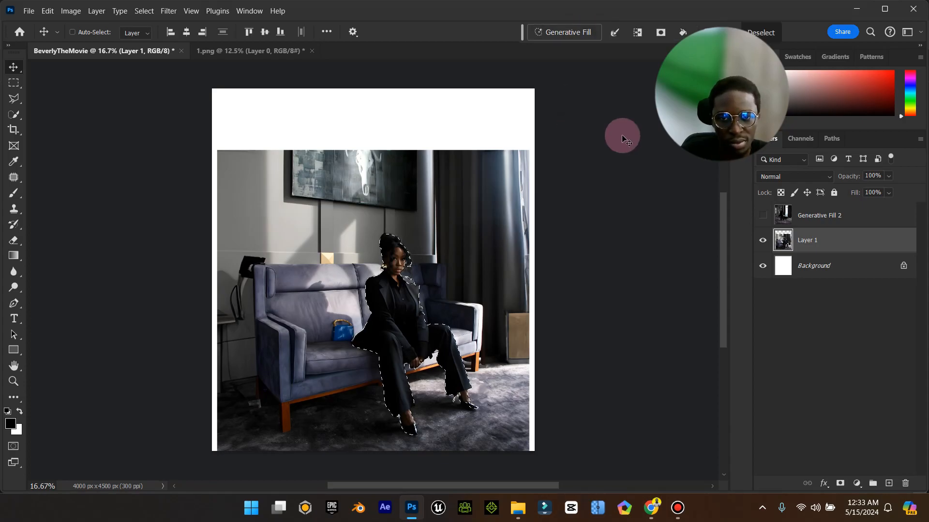
{"action": "left_click", "coordinate": [763, 216]}
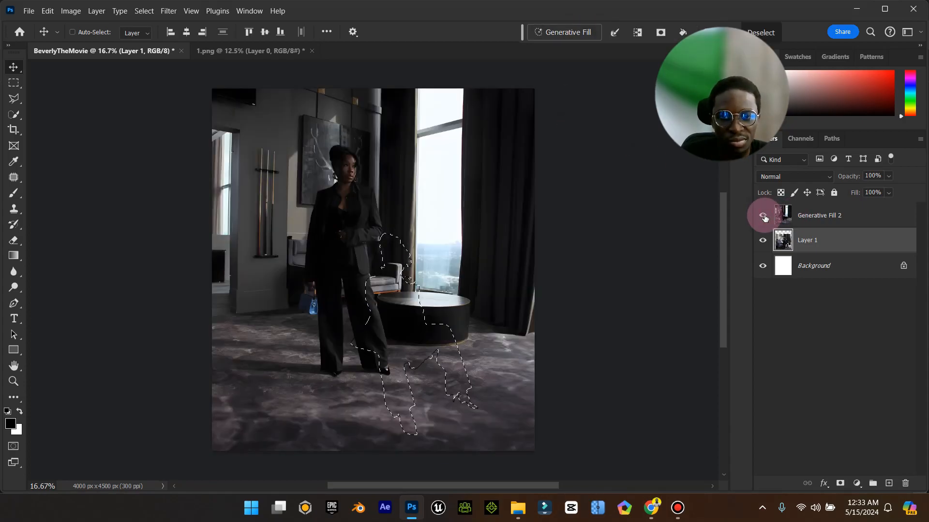
{"action": "left_click", "coordinate": [763, 216]}
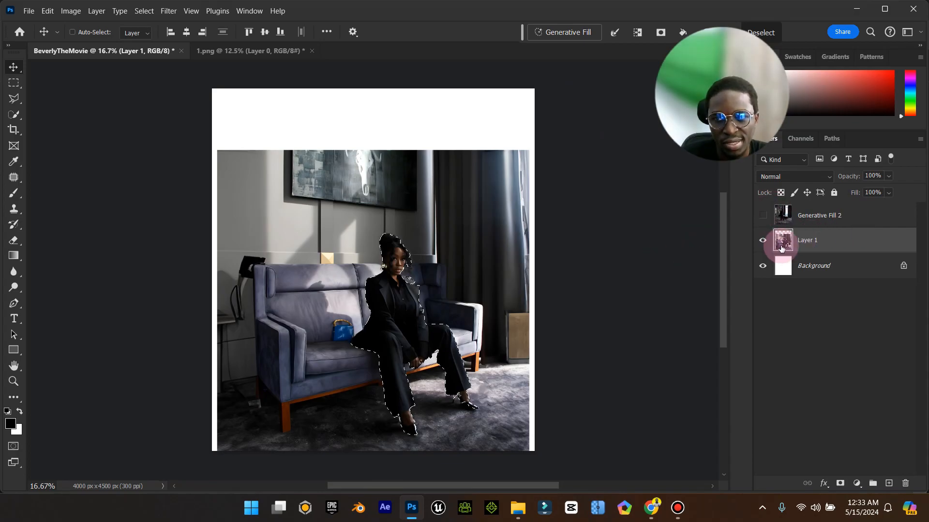
Step: Start adding the sofa to the selection with the Polygonal Lasso, tracing its left side and the top edge of its backrest
{"action": "left_click", "coordinate": [13, 381]}
{"action": "left_click_drag", "start_coordinate": [357, 419], "coordinate": [377, 402]}
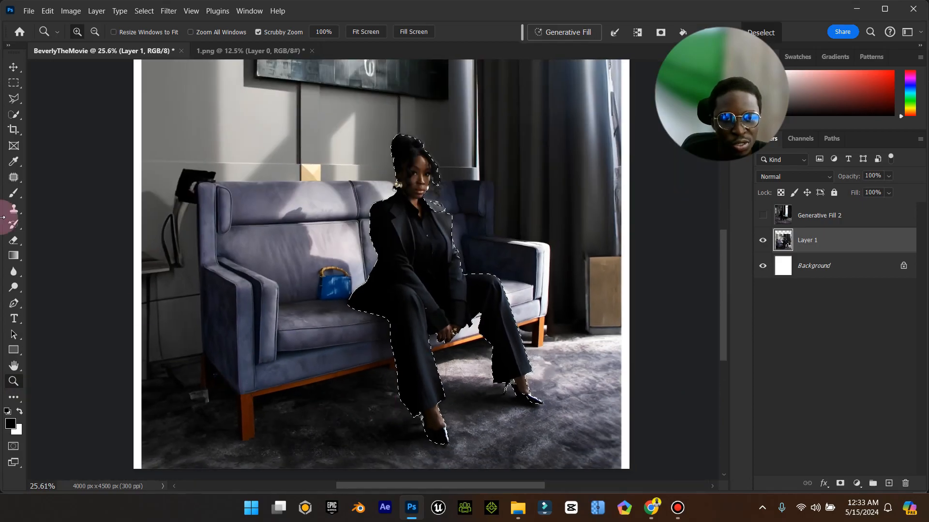
{"action": "left_click", "coordinate": [14, 98]}
{"action": "left_click", "coordinate": [117, 415]}
{"action": "left_click", "coordinate": [201, 400]}
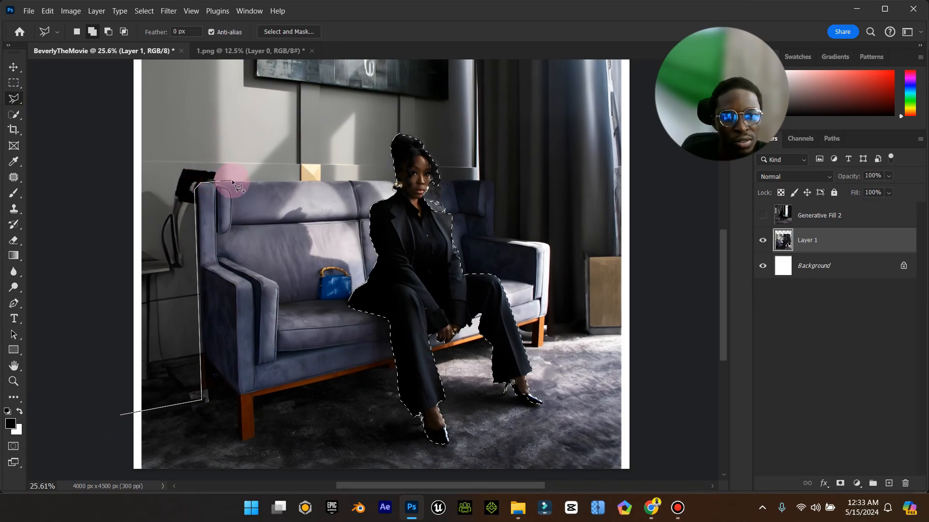
{"action": "left_click", "coordinate": [334, 182]}
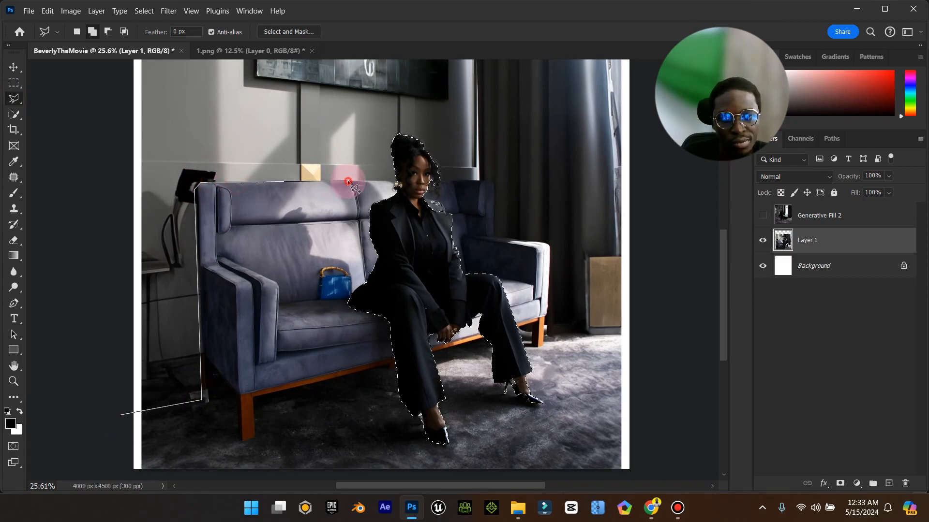
{"action": "left_click", "coordinate": [409, 181]}
{"action": "left_click", "coordinate": [458, 182]}
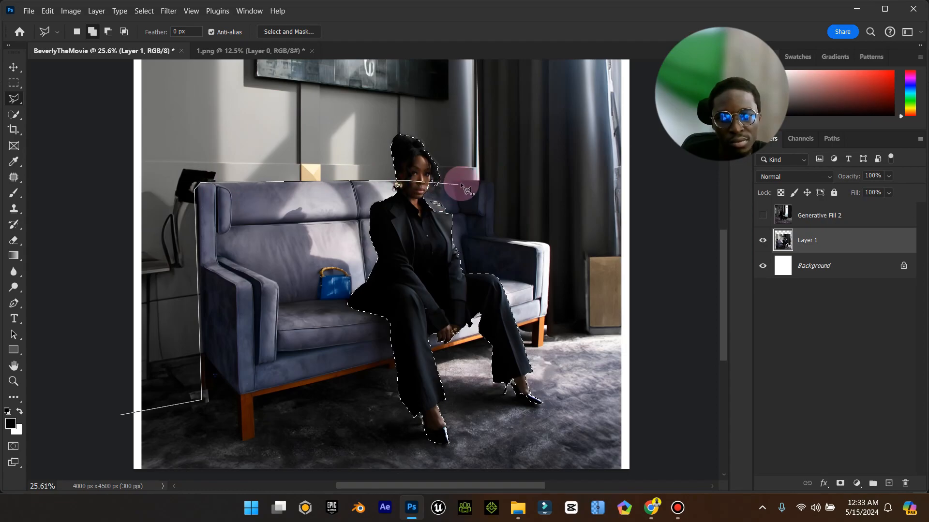
{"action": "left_click", "coordinate": [494, 182]}
Step: Trace the sofa's right armrest and leg, then close the outline around the floor so sofa and floor join the selection
{"action": "left_click", "coordinate": [493, 236]}
{"action": "left_click", "coordinate": [549, 245]}
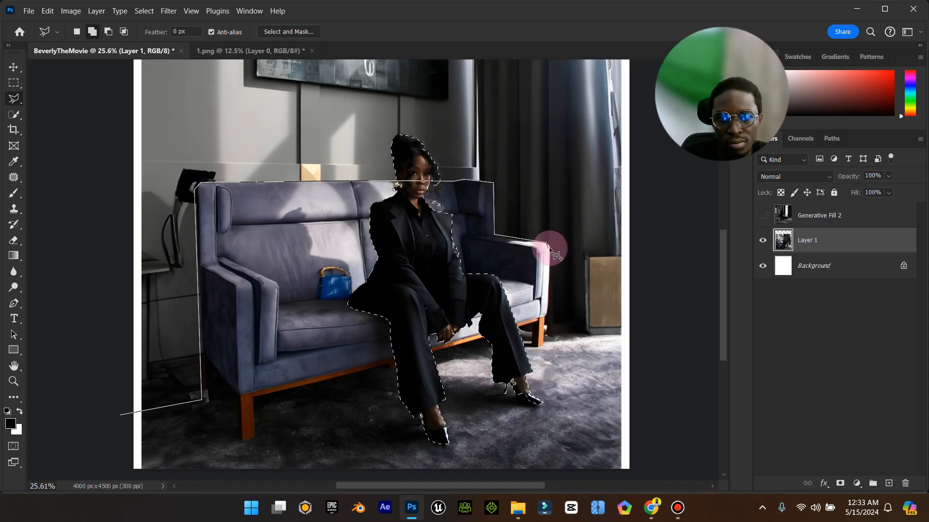
{"action": "left_click", "coordinate": [551, 249]}
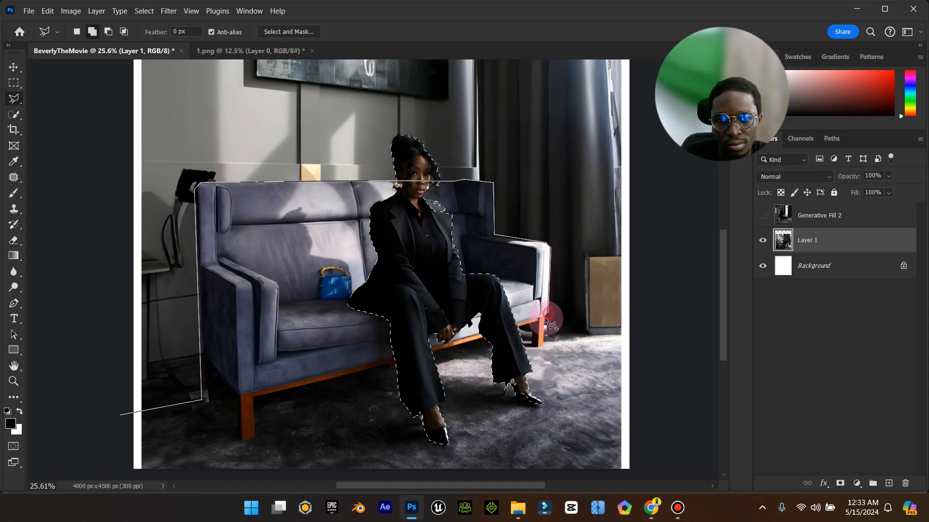
{"action": "left_click", "coordinate": [542, 343]}
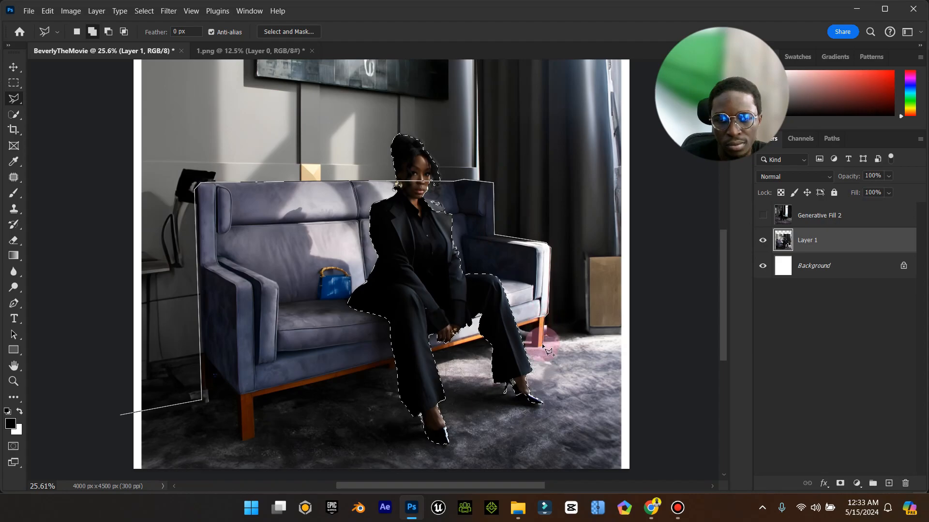
{"action": "left_click", "coordinate": [653, 375]}
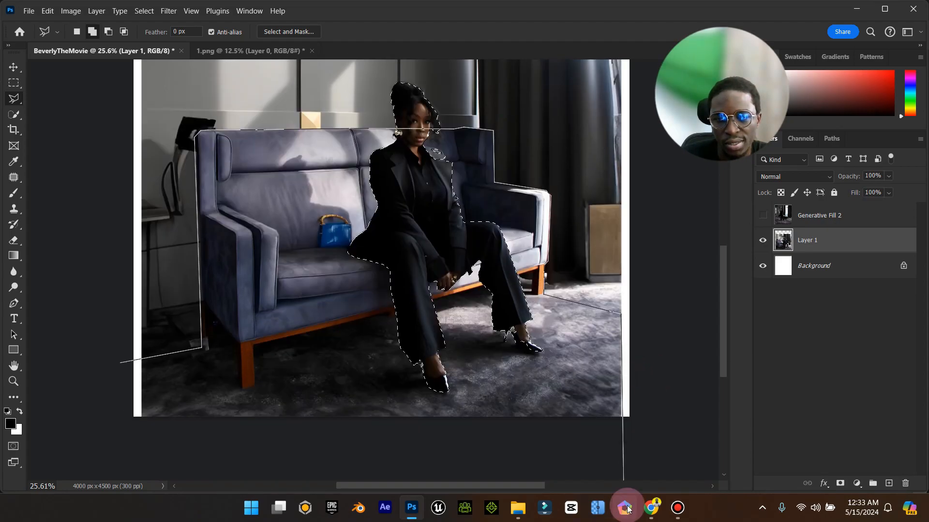
{"action": "left_click", "coordinate": [639, 333]}
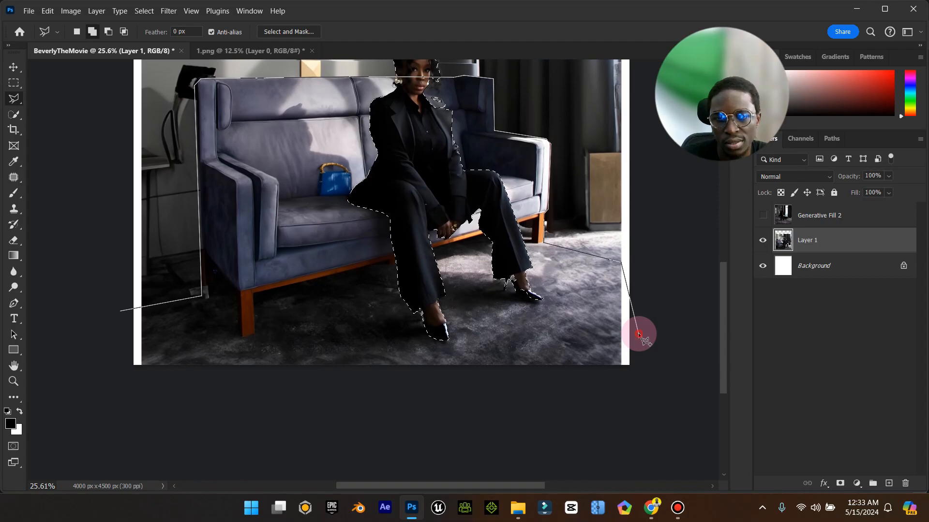
{"action": "left_click", "coordinate": [635, 404]}
{"action": "double_click", "coordinate": [69, 397]}
{"action": "scroll", "coordinate": [338, 277], "scroll_direction": "up", "scroll_amount": 3}
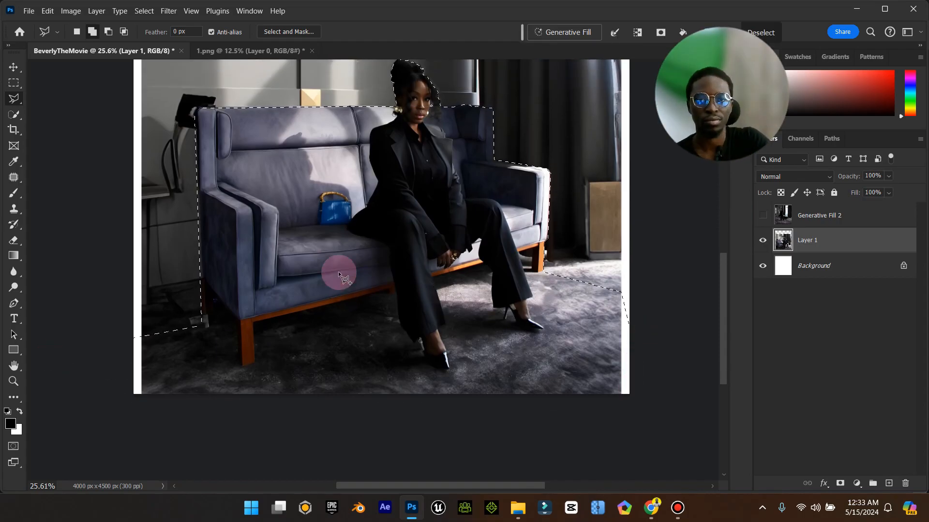
Step: Add the missed slivers along the sofa's upper-left corner and backrest edge to the selection, closing the outline across the woman's jacket
{"action": "left_click", "coordinate": [13, 382]}
{"action": "left_click_drag", "start_coordinate": [183, 166], "coordinate": [253, 172]}
{"action": "scroll", "coordinate": [191, 207], "scroll_direction": "down", "scroll_amount": 2}
{"action": "left_click_drag", "start_coordinate": [182, 114], "coordinate": [197, 108]}
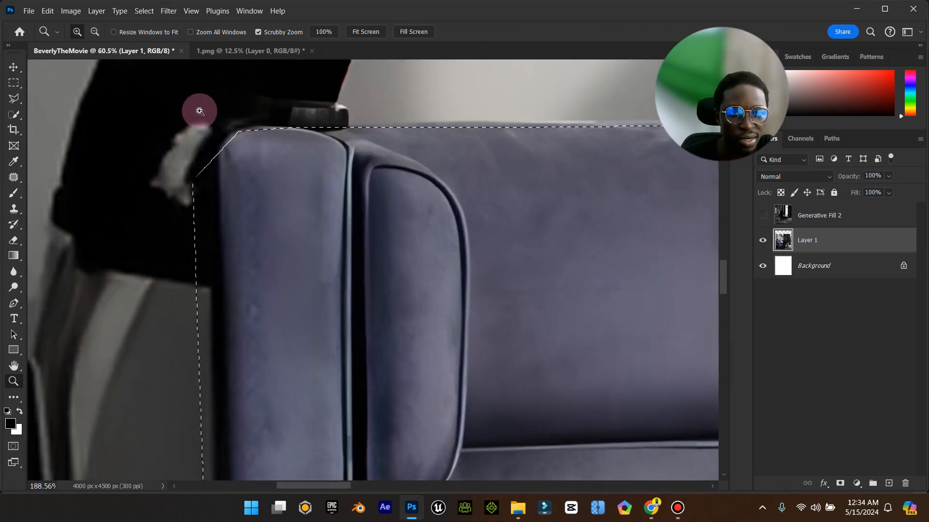
{"action": "left_click", "coordinate": [13, 98]}
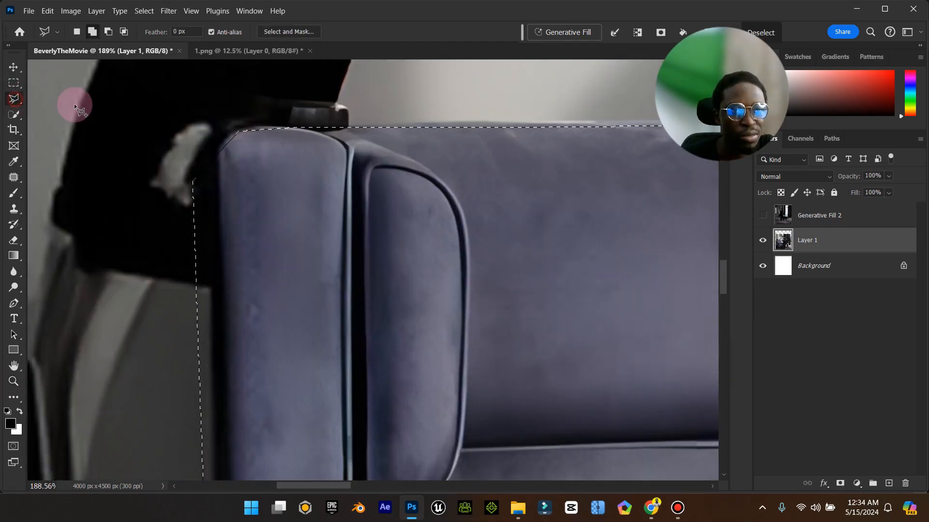
{"action": "left_click", "coordinate": [217, 182]}
{"action": "left_click", "coordinate": [274, 128]}
{"action": "left_click", "coordinate": [545, 120]}
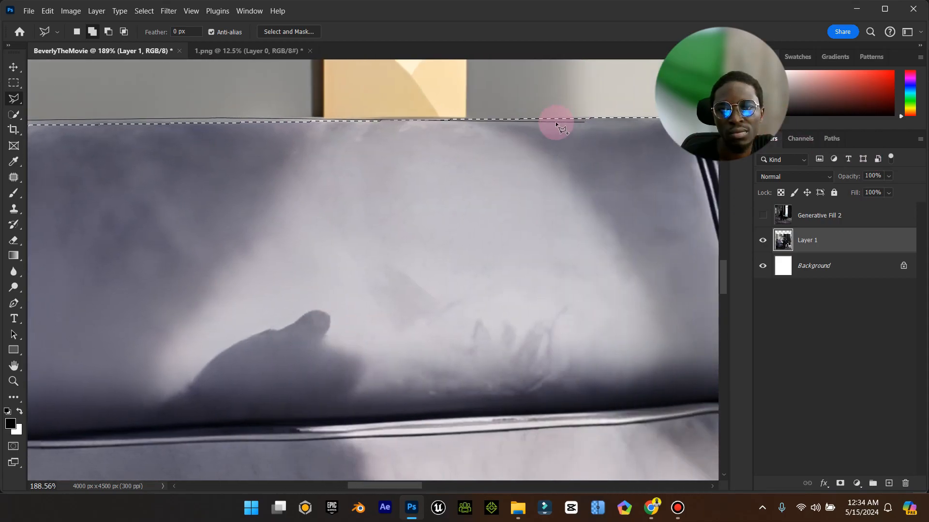
{"action": "left_click", "coordinate": [561, 117]}
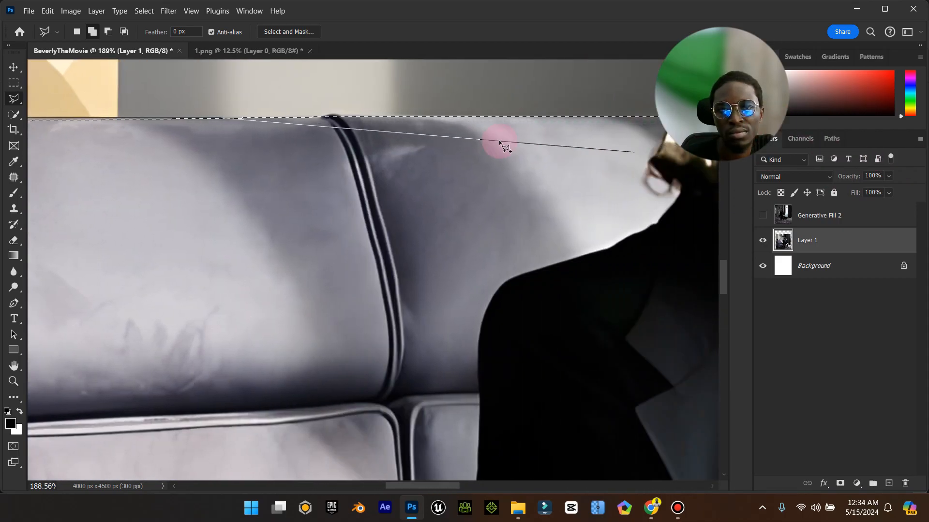
{"action": "left_click", "coordinate": [335, 115]}
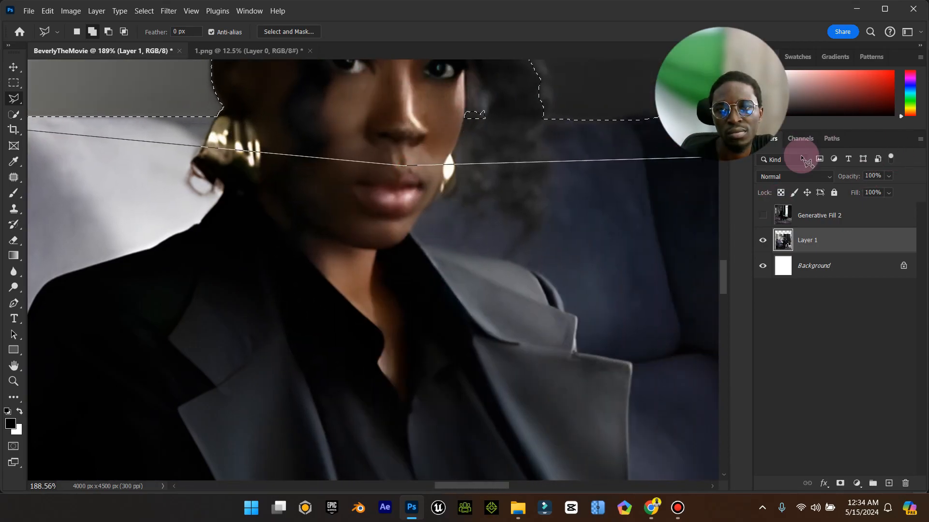
{"action": "left_click", "coordinate": [417, 154]}
{"action": "left_click", "coordinate": [430, 91]}
{"action": "left_click", "coordinate": [487, 105]}
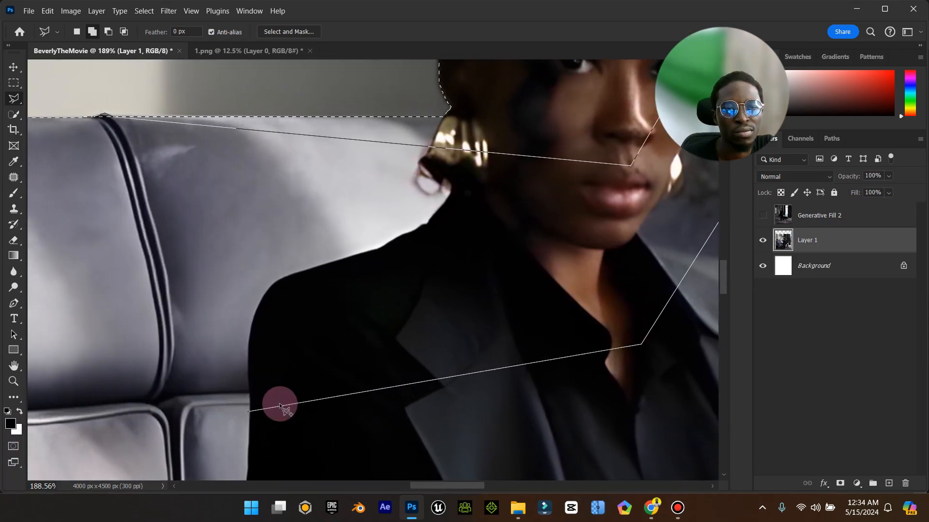
{"action": "double_click", "coordinate": [280, 404]}
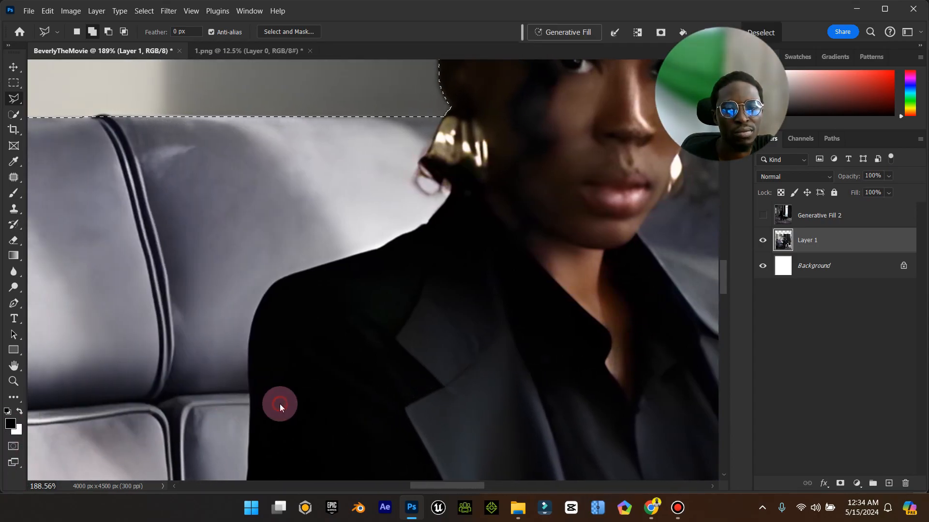
Step: Start subtracting the wall strip beside the sofa's left edge with the Polygonal Lasso, tracing down along the backrest and armrest
{"action": "left_click", "coordinate": [14, 381]}
{"action": "key", "text": "ctrl+0"}
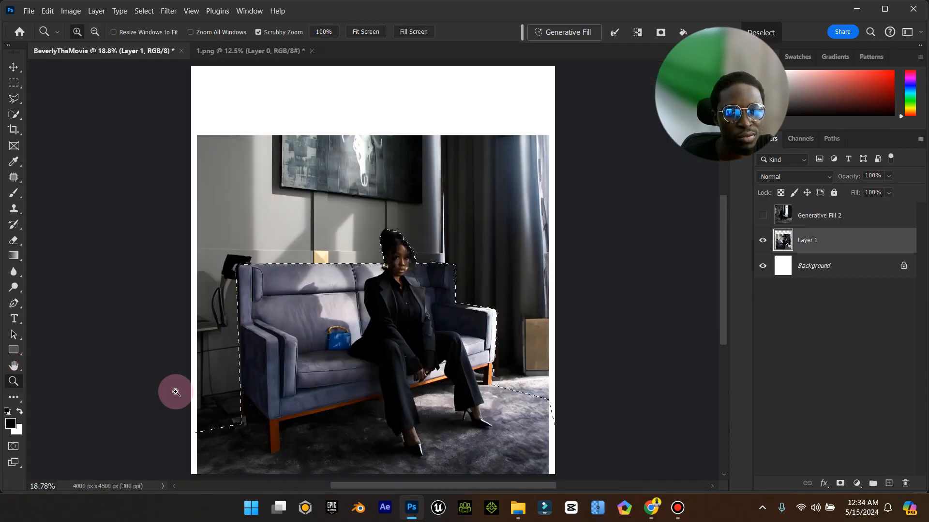
{"action": "left_click_drag", "start_coordinate": [201, 435], "coordinate": [253, 375]}
{"action": "left_click_drag", "start_coordinate": [299, 87], "coordinate": [332, 78]}
{"action": "left_click", "coordinate": [13, 98]}
{"action": "left_click", "coordinate": [109, 33]}
{"action": "left_click", "coordinate": [296, 127]}
{"action": "left_click", "coordinate": [274, 285]}
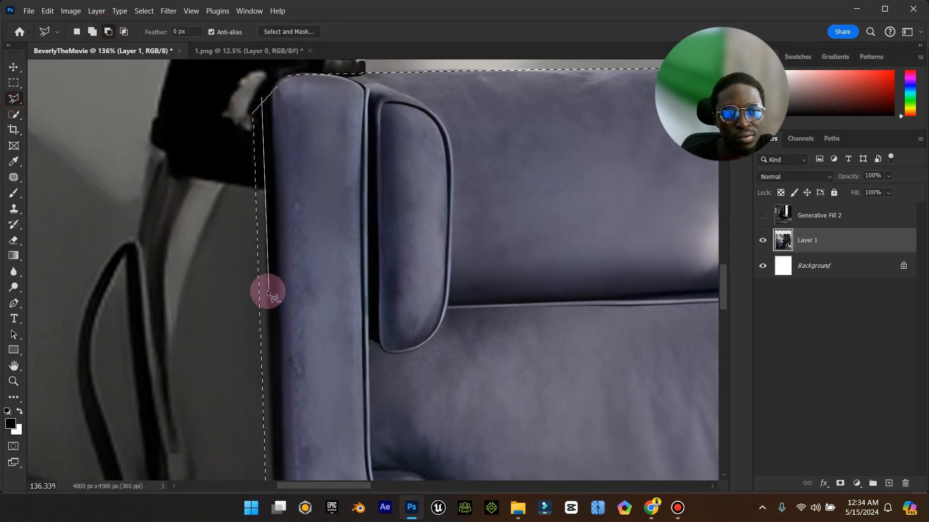
{"action": "left_click", "coordinate": [274, 457]}
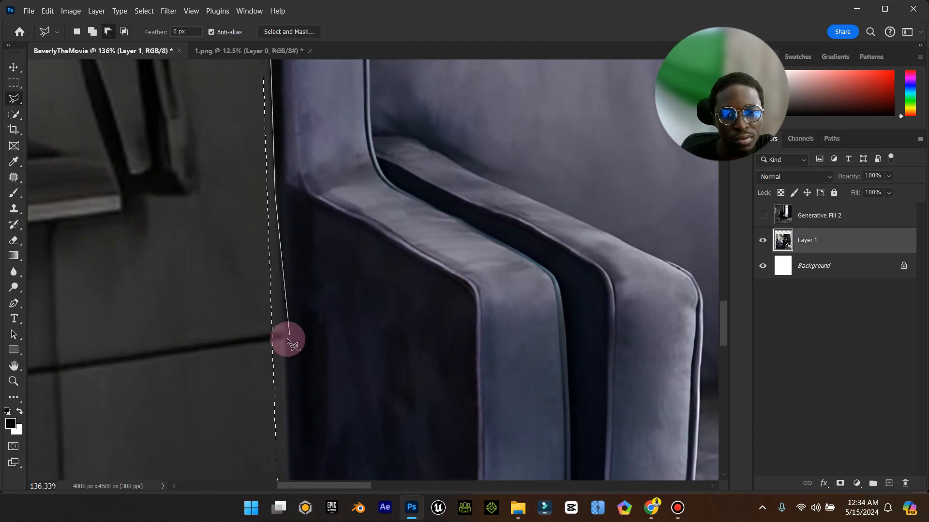
{"action": "left_click", "coordinate": [286, 339]}
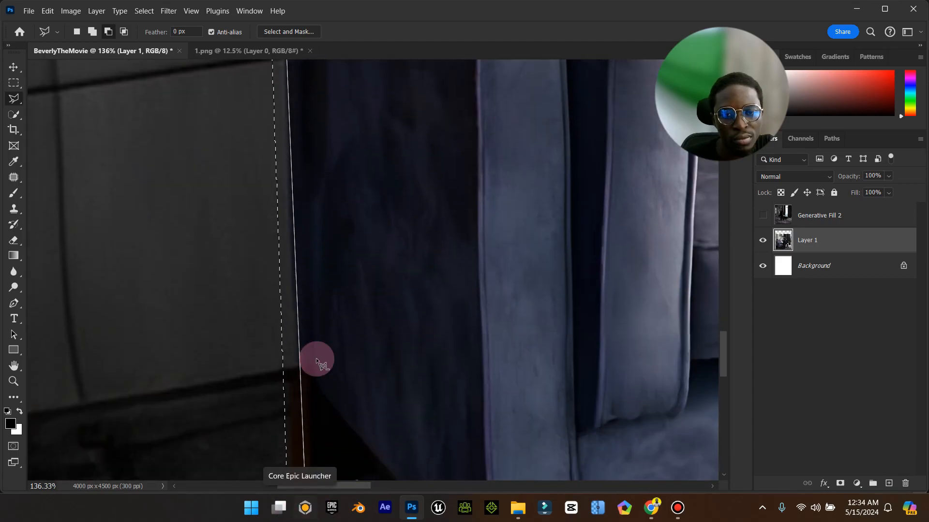
Step: Continue the subtracting outline to the sofa's left leg and close it around the wall outside the selection
{"action": "left_click", "coordinate": [296, 362]}
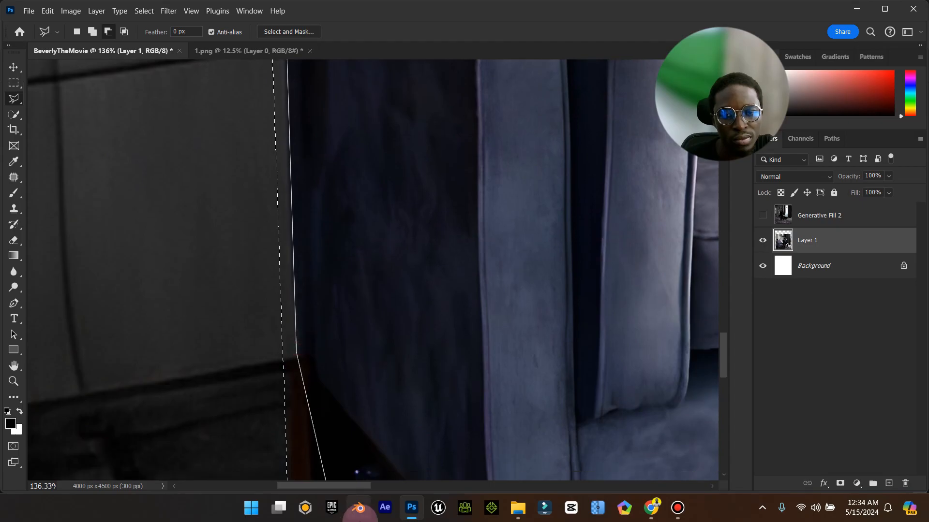
{"action": "left_click", "coordinate": [297, 393]}
{"action": "left_click", "coordinate": [280, 400]}
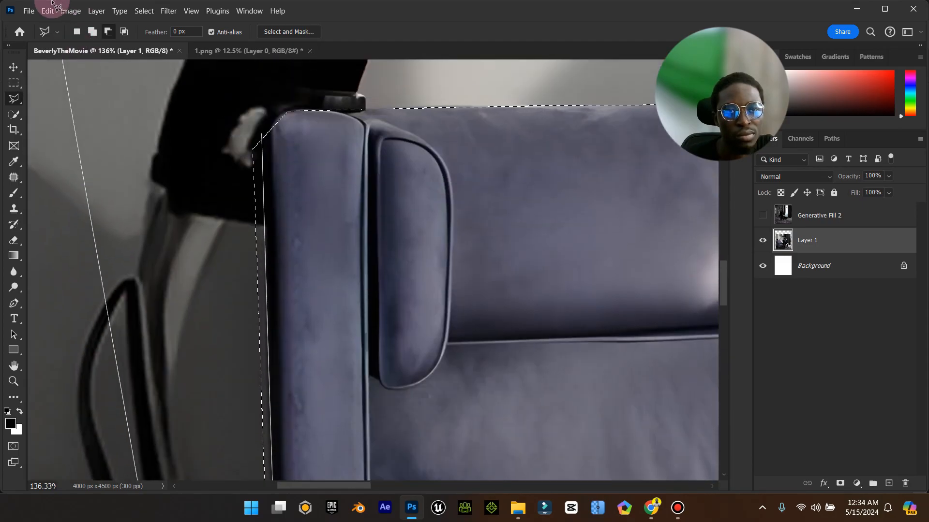
{"action": "left_click", "coordinate": [124, 164]}
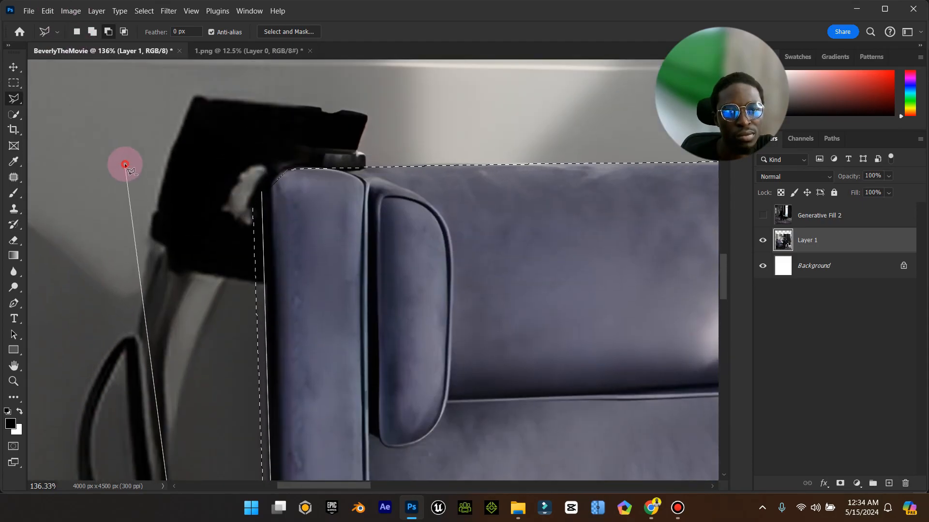
{"action": "double_click", "coordinate": [124, 164]}
{"action": "double_click", "coordinate": [14, 366]}
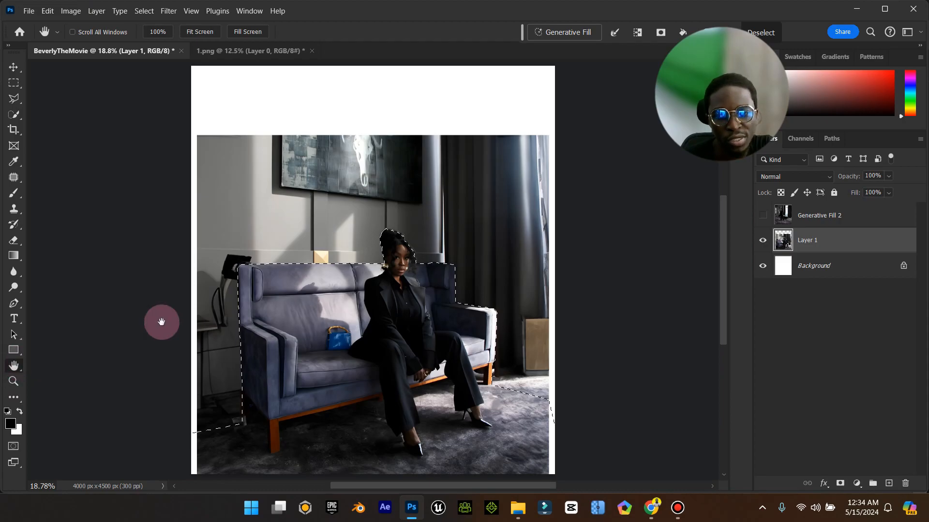
Step: Add the missed hair on the right side of the seated woman's head to the selection with the Polygonal Lasso
{"action": "left_click", "coordinate": [14, 100]}
{"action": "left_click", "coordinate": [282, 70]}
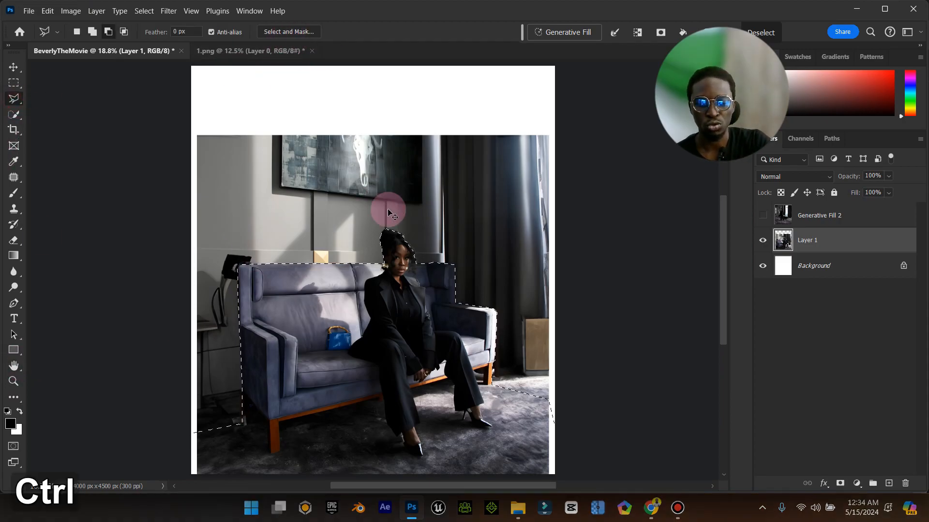
{"action": "left_click", "coordinate": [14, 381]}
{"action": "left_click_drag", "start_coordinate": [372, 228], "coordinate": [476, 247]}
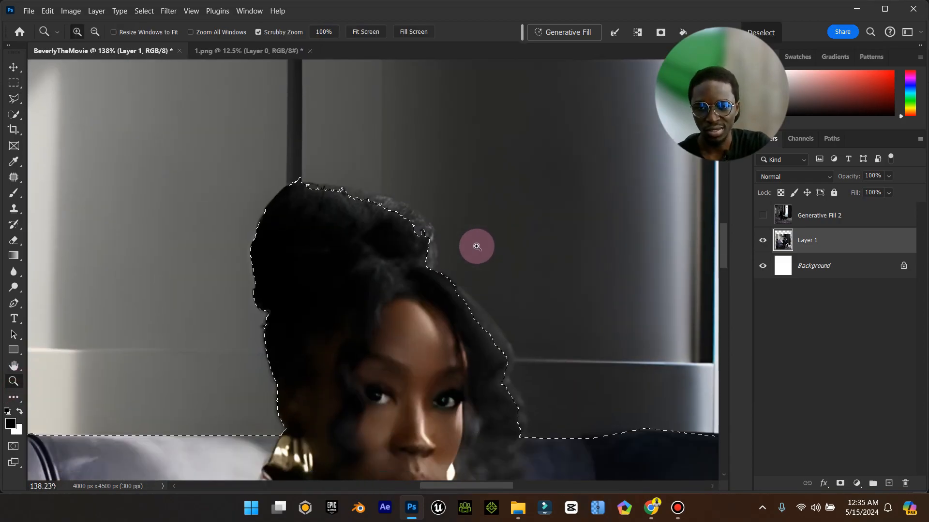
{"action": "left_click", "coordinate": [14, 99]}
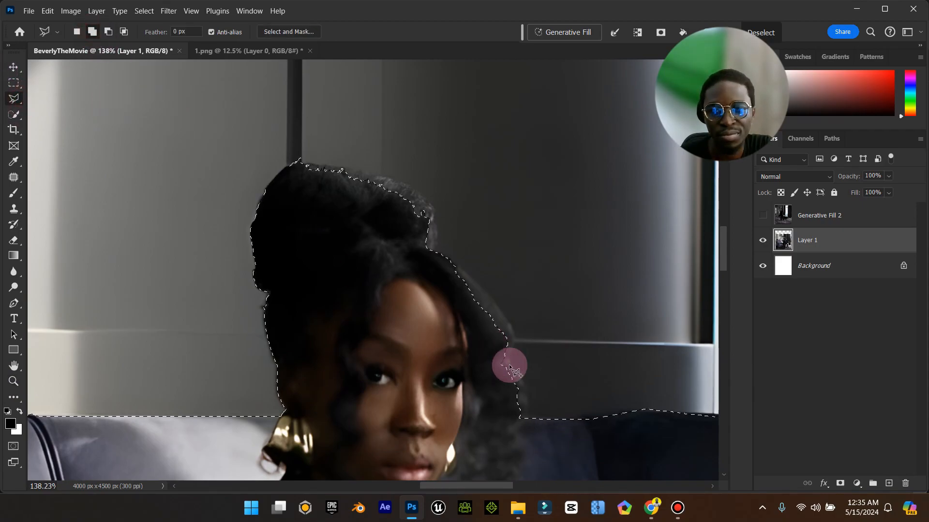
{"action": "left_click", "coordinate": [519, 422]}
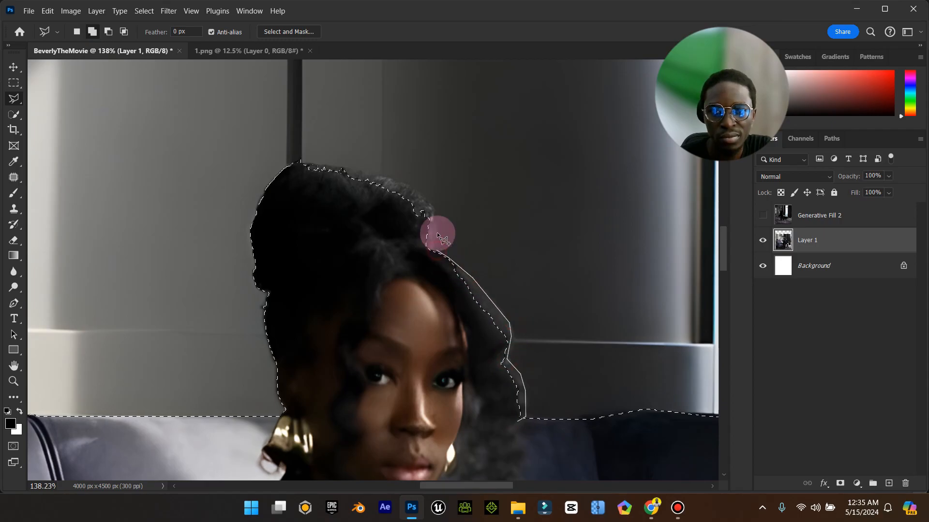
{"action": "mouse_move", "coordinate": [427, 200]}
{"action": "left_mouse_down"}
{"action": "mouse_move", "coordinate": [398, 180]}
{"action": "mouse_move", "coordinate": [306, 160]}
{"action": "mouse_move", "coordinate": [279, 212]}
{"action": "left_mouse_up"}
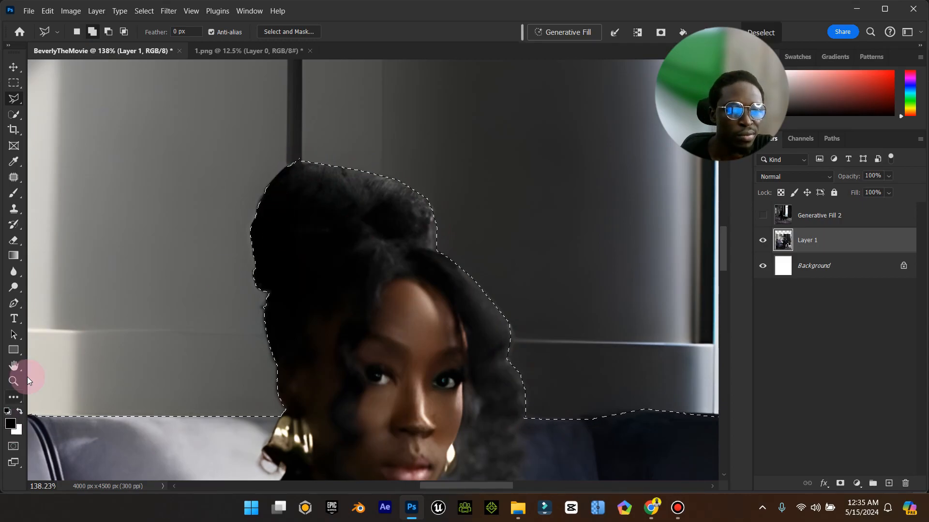
{"action": "double_click", "coordinate": [14, 367]}
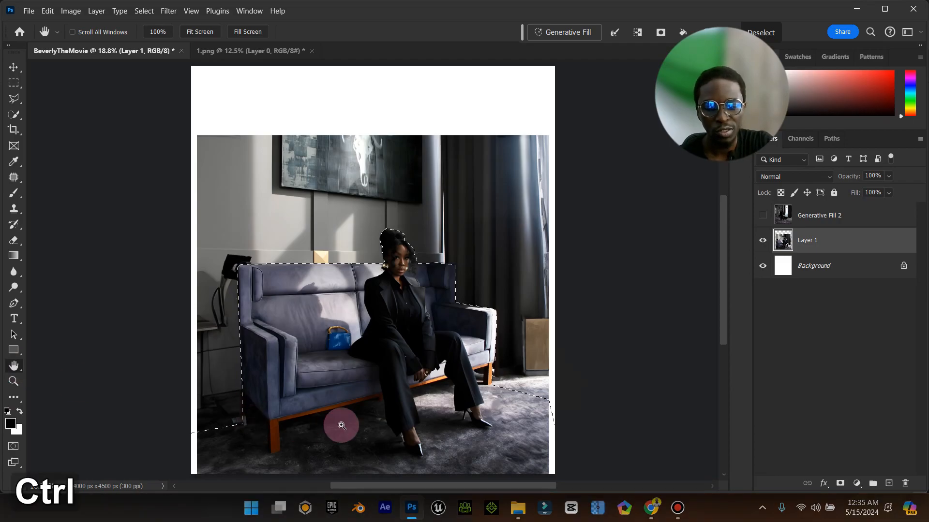
Step: Copy the selection to a new layer, hide Layer 1, and show Generative Fill 2 with Layer 2 stacked above it
{"action": "key", "text": "ctrl+j"}
{"action": "left_click", "coordinate": [763, 267]}
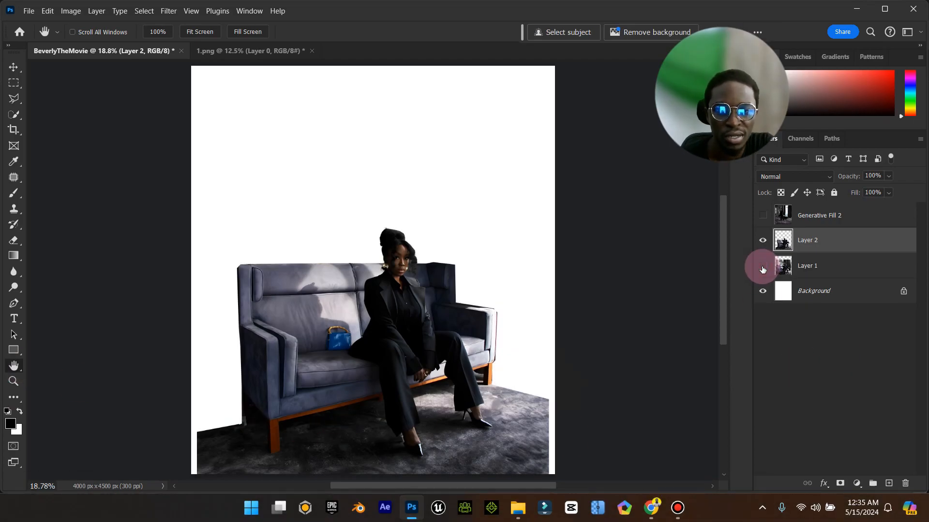
{"action": "left_click", "coordinate": [764, 216]}
{"action": "left_click_drag", "start_coordinate": [764, 235], "coordinate": [822, 217]}
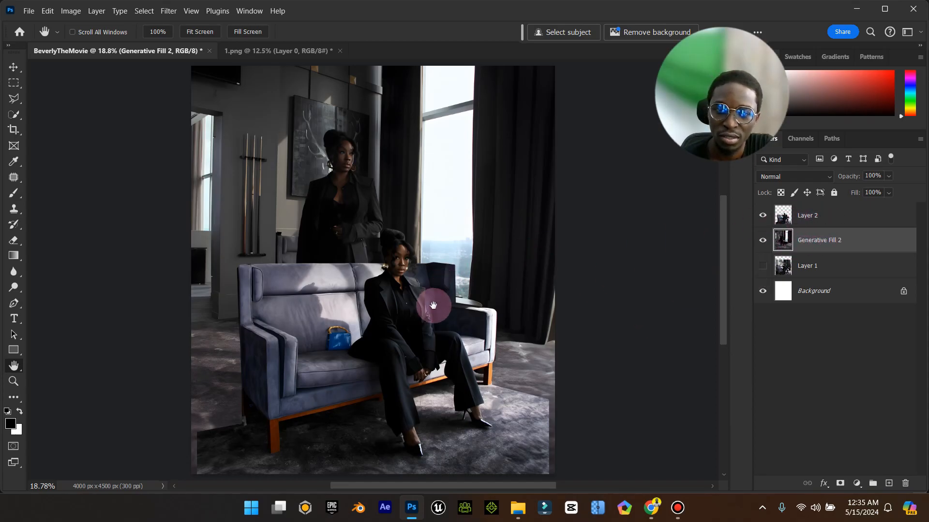
Step: Move the Layer 2 cutout of the woman, sofa and floor slightly up over the standing-pose photo
{"action": "left_click", "coordinate": [13, 66]}
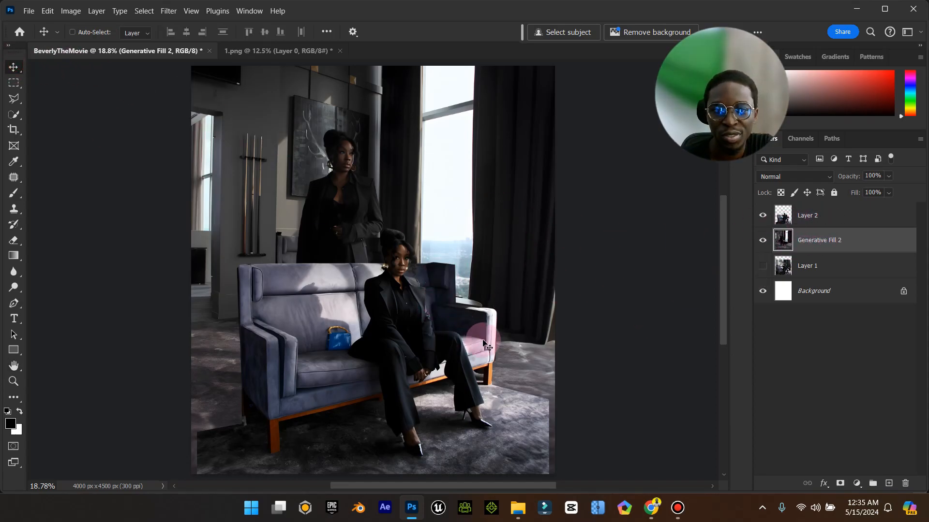
{"action": "left_click", "coordinate": [817, 216]}
{"action": "mouse_move", "coordinate": [479, 349]}
{"action": "left_mouse_down"}
{"action": "mouse_move", "coordinate": [477, 362]}
{"action": "mouse_move", "coordinate": [464, 352]}
{"action": "left_mouse_up"}
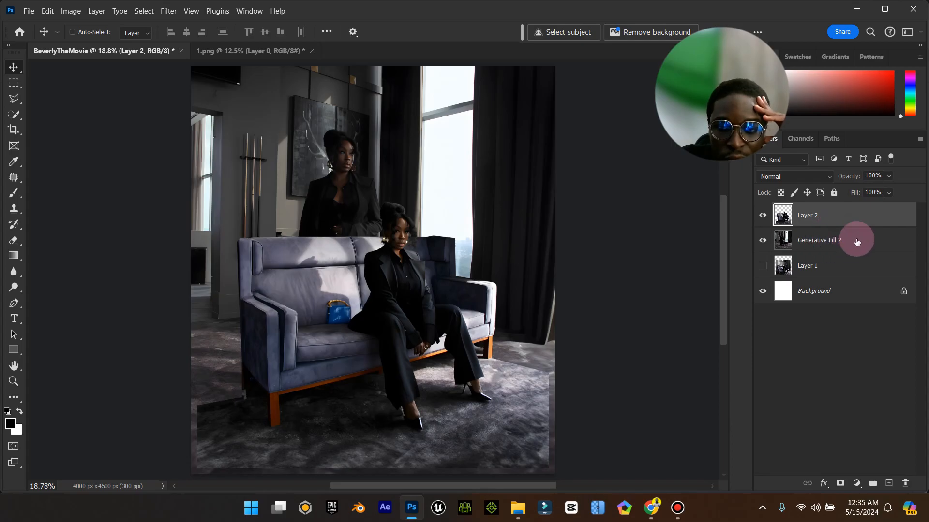
Step: Add a layer mask to Layer 2 and set the Brush to 100% opacity for painting on it
{"action": "left_click", "coordinate": [842, 487]}
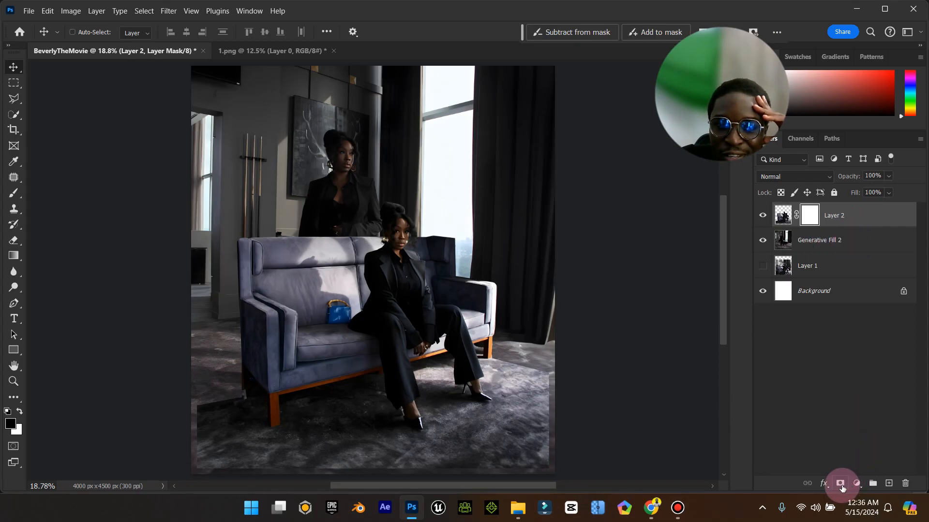
{"action": "left_click", "coordinate": [14, 193]}
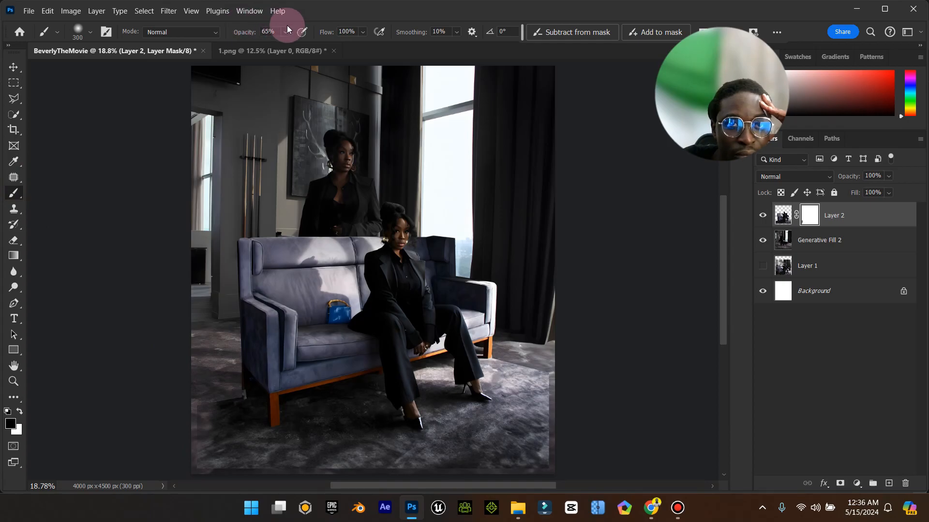
{"action": "left_click_drag", "start_coordinate": [290, 44], "coordinate": [329, 48]}
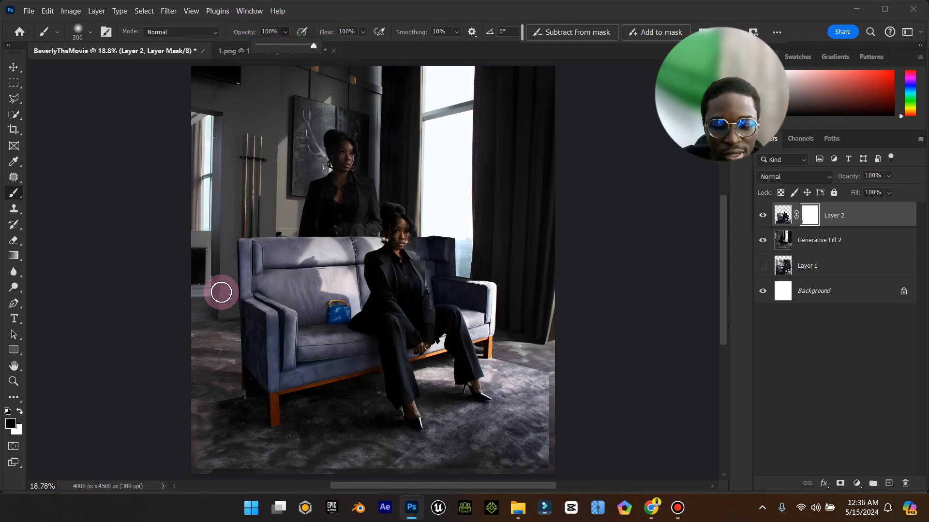
Step: Paint black on Layer 2's mask with a 400 px brush to hide the cutout floor's left, bottom and right edges
{"action": "key", "text": "bracketright"}
{"action": "key", "text": "bracketright"}
{"action": "key", "text": "bracketright"}
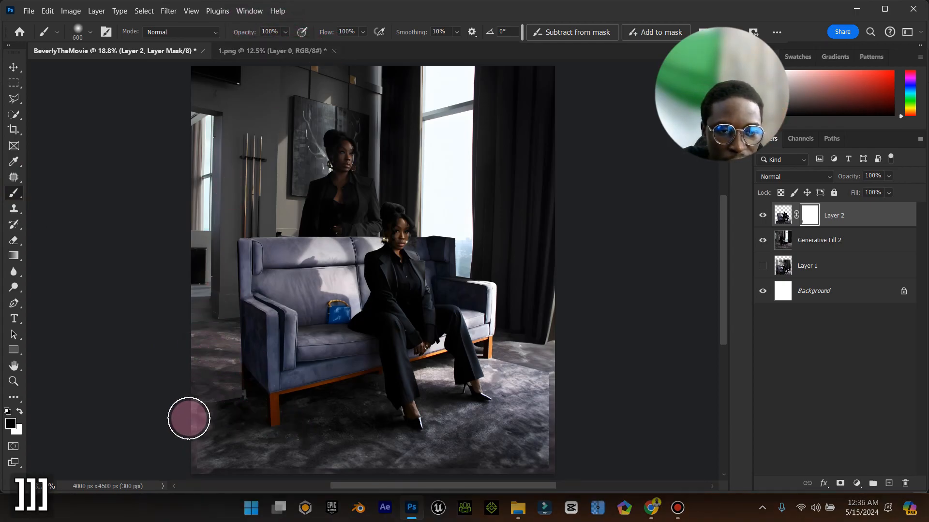
{"action": "key", "text": "bracketleft"}
{"action": "key", "text": "bracketleft"}
{"action": "mouse_move", "coordinate": [190, 437]}
{"action": "left_mouse_down"}
{"action": "mouse_move", "coordinate": [201, 412]}
{"action": "mouse_move", "coordinate": [235, 478]}
{"action": "mouse_move", "coordinate": [220, 477]}
{"action": "mouse_move", "coordinate": [213, 471]}
{"action": "mouse_move", "coordinate": [357, 478]}
{"action": "mouse_move", "coordinate": [319, 461]}
{"action": "left_mouse_up"}
{"action": "mouse_move", "coordinate": [397, 471]}
{"action": "left_mouse_down"}
{"action": "mouse_move", "coordinate": [541, 469]}
{"action": "mouse_move", "coordinate": [549, 369]}
{"action": "mouse_move", "coordinate": [540, 435]}
{"action": "left_mouse_up"}
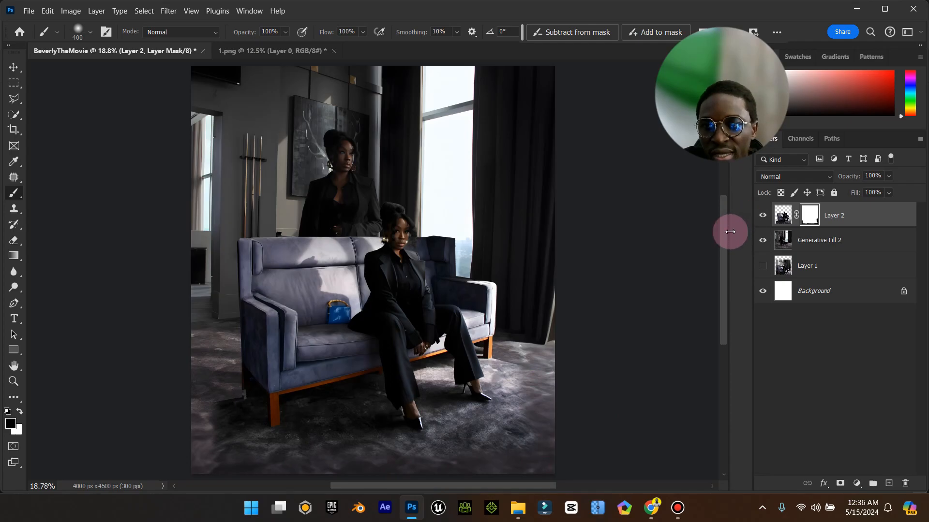
Step: Lower the brush opacity to 48% and paint the mask across the floor in front of the sofa to soften the blend
{"action": "left_click", "coordinate": [284, 33]}
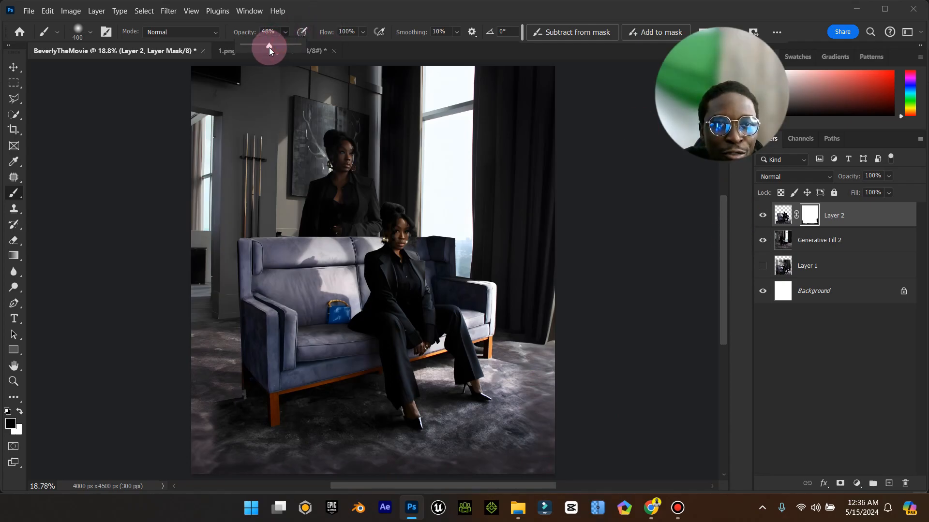
{"action": "left_click", "coordinate": [230, 398]}
{"action": "mouse_move", "coordinate": [229, 411]}
{"action": "left_mouse_down"}
{"action": "mouse_move", "coordinate": [236, 434]}
{"action": "mouse_move", "coordinate": [257, 447]}
{"action": "mouse_move", "coordinate": [321, 459]}
{"action": "mouse_move", "coordinate": [251, 446]}
{"action": "mouse_move", "coordinate": [288, 455]}
{"action": "mouse_move", "coordinate": [334, 436]}
{"action": "mouse_move", "coordinate": [395, 457]}
{"action": "mouse_move", "coordinate": [336, 445]}
{"action": "mouse_move", "coordinate": [478, 478]}
{"action": "mouse_move", "coordinate": [438, 464]}
{"action": "mouse_move", "coordinate": [541, 439]}
{"action": "mouse_move", "coordinate": [485, 436]}
{"action": "mouse_move", "coordinate": [456, 421]}
{"action": "mouse_move", "coordinate": [533, 429]}
{"action": "mouse_move", "coordinate": [509, 425]}
{"action": "mouse_move", "coordinate": [520, 425]}
{"action": "mouse_move", "coordinate": [539, 379]}
{"action": "mouse_move", "coordinate": [519, 380]}
{"action": "mouse_move", "coordinate": [507, 366]}
{"action": "mouse_move", "coordinate": [514, 363]}
{"action": "mouse_move", "coordinate": [538, 443]}
{"action": "mouse_move", "coordinate": [446, 459]}
{"action": "left_mouse_up"}
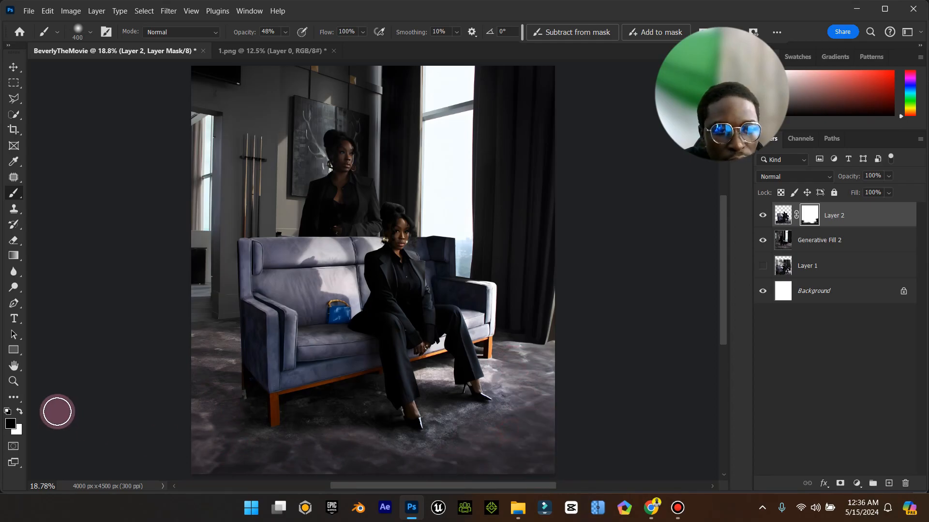
Step: Reduce the brush to 60 px and mask out the hard floor seam beside the sofa's right leg
{"action": "left_click", "coordinate": [14, 381]}
{"action": "left_click_drag", "start_coordinate": [573, 355], "coordinate": [598, 347]}
{"action": "key", "text": "b"}
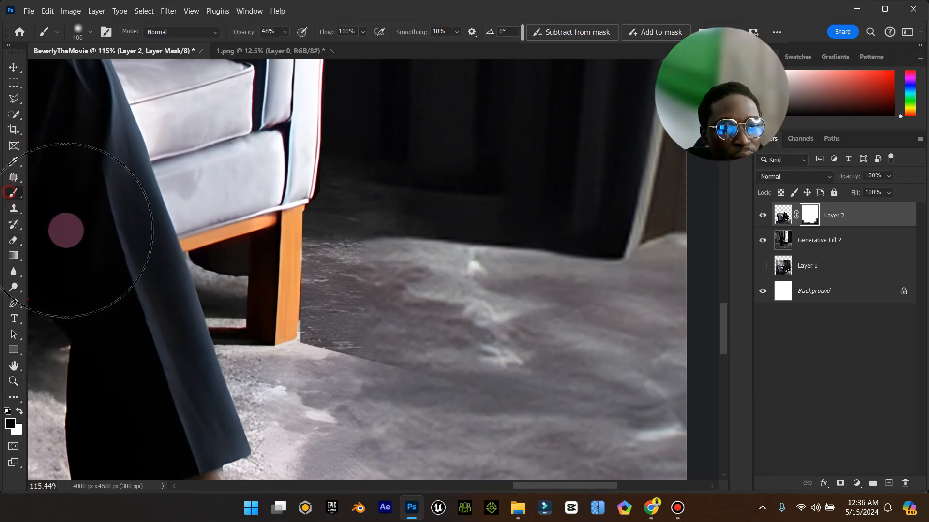
{"action": "key", "text": "bracketleft"}
{"action": "key", "text": "bracketleft"}
{"action": "key", "text": "bracketleft"}
{"action": "key", "text": "bracketleft"}
{"action": "key", "text": "bracketleft"}
{"action": "key", "text": "bracketleft"}
{"action": "key", "text": "bracketleft"}
{"action": "key", "text": "bracketleft"}
{"action": "key", "text": "bracketleft"}
{"action": "key", "text": "bracketleft"}
{"action": "key", "text": "bracketleft"}
{"action": "left_click", "coordinate": [511, 389]}
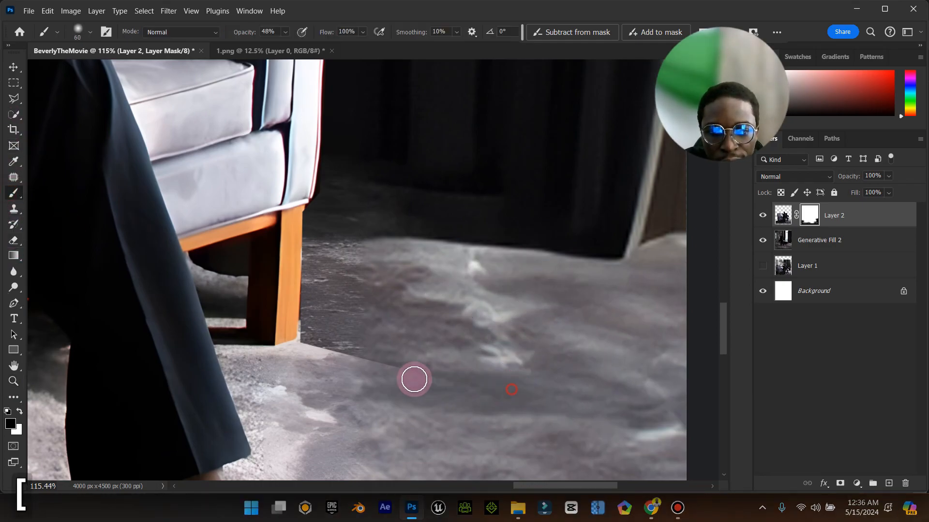
{"action": "mouse_move", "coordinate": [321, 344]}
{"action": "left_mouse_down"}
{"action": "mouse_move", "coordinate": [303, 359]}
{"action": "mouse_move", "coordinate": [442, 388]}
{"action": "mouse_move", "coordinate": [346, 360]}
{"action": "left_mouse_up"}
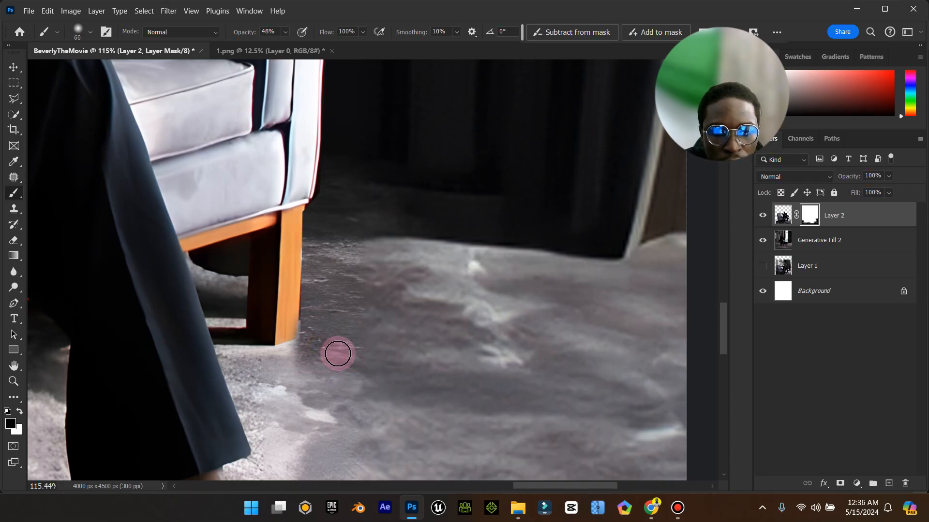
{"action": "scroll", "coordinate": [402, 385], "scroll_direction": "down", "scroll_amount": 3}
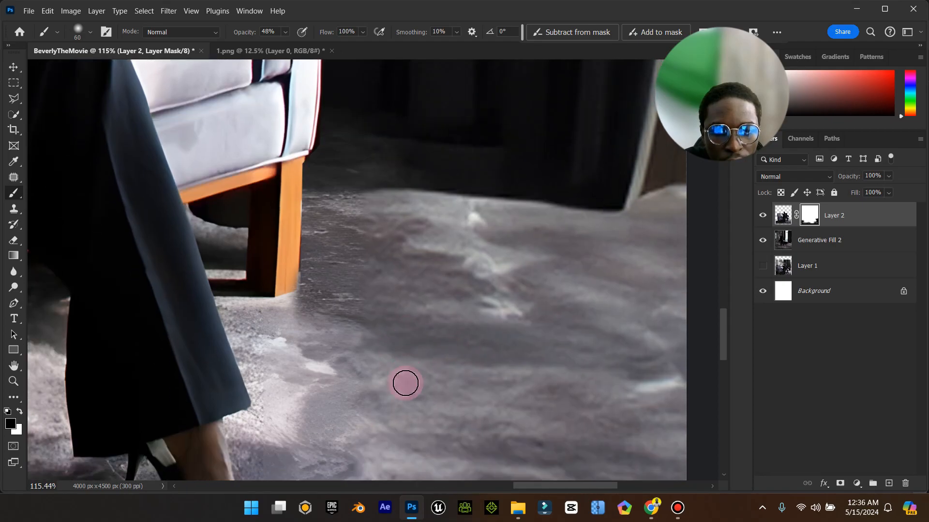
{"action": "scroll", "coordinate": [405, 383], "scroll_direction": "down", "scroll_amount": 1}
{"action": "left_click_drag", "start_coordinate": [321, 326], "coordinate": [307, 382]}
Step: Enlarge the brush in stages to 200 px and blend the floor beside and below the woman's right-hand shoe
{"action": "key", "text": "bracketright"}
{"action": "key", "text": "bracketright"}
{"action": "key", "text": "bracketright"}
{"action": "key", "text": "bracketright"}
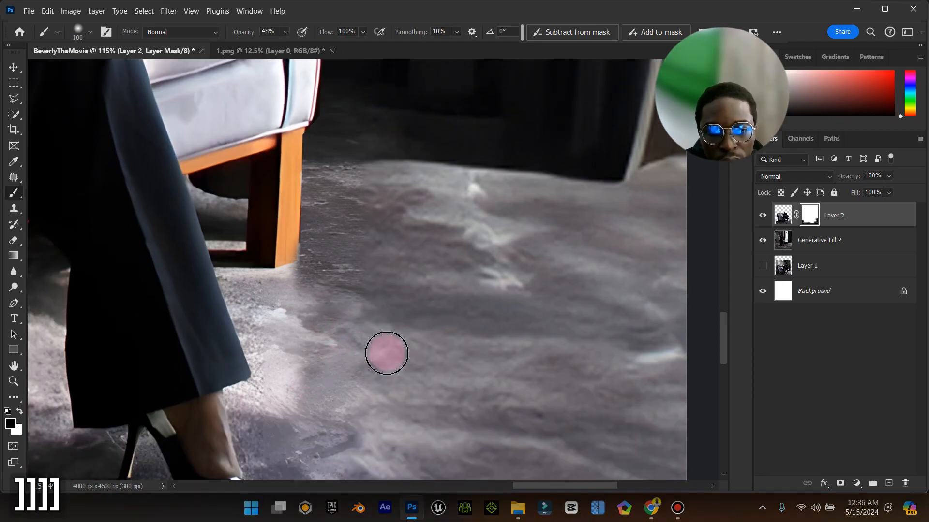
{"action": "key", "text": "bracketright"}
{"action": "key", "text": "bracketright"}
{"action": "scroll", "coordinate": [524, 371], "scroll_direction": "down", "scroll_amount": 4}
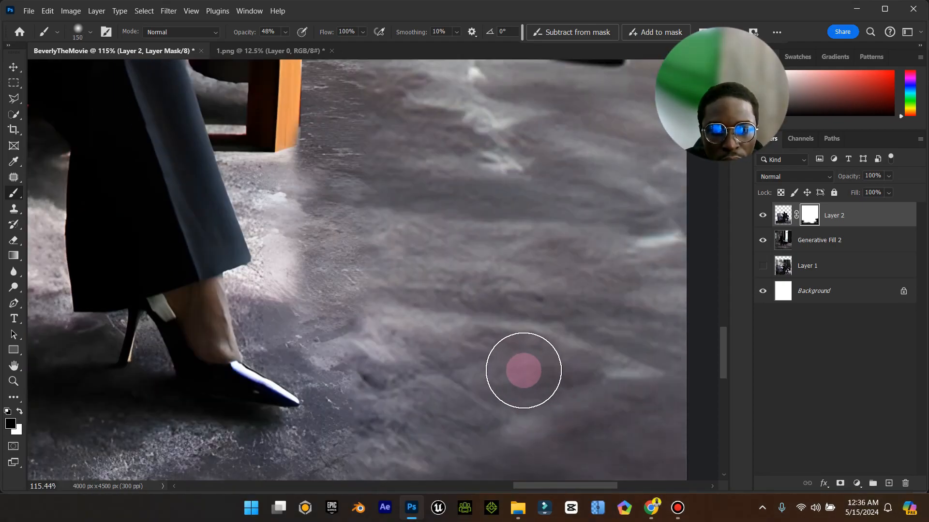
{"action": "key", "text": "bracketright"}
{"action": "key", "text": "bracketright"}
{"action": "scroll", "coordinate": [405, 388], "scroll_direction": "down", "scroll_amount": 3}
{"action": "scroll", "coordinate": [407, 389], "scroll_direction": "down", "scroll_amount": 1}
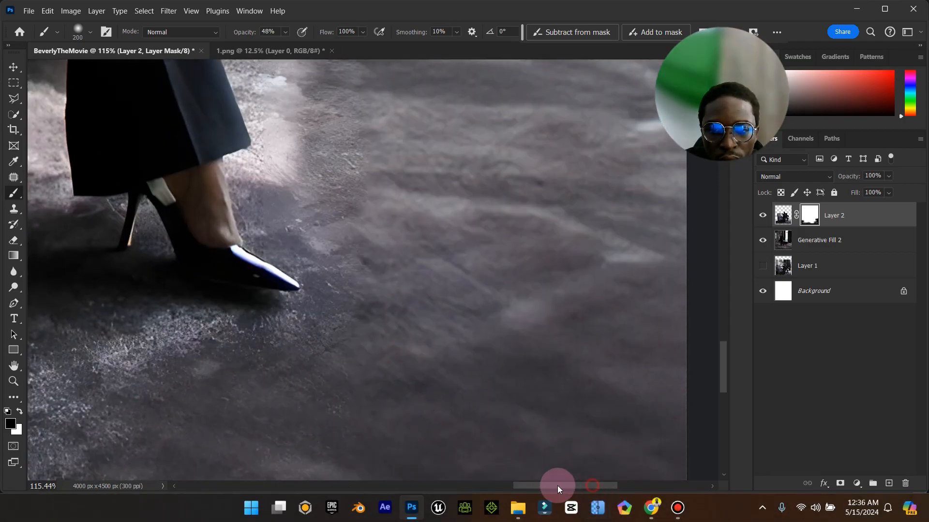
Step: Blend the floor around the woman's other shoe and in front of the sofa's left leg with the 200 px brush
{"action": "left_click_drag", "start_coordinate": [557, 486], "coordinate": [489, 485]}
{"action": "scroll", "coordinate": [544, 416], "scroll_direction": "down", "scroll_amount": 4}
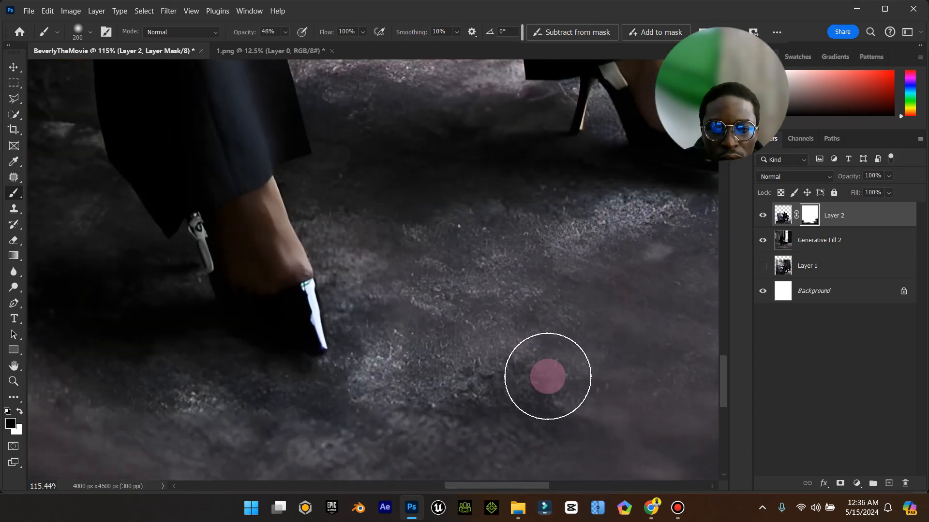
{"action": "left_click_drag", "start_coordinate": [489, 483], "coordinate": [395, 483]}
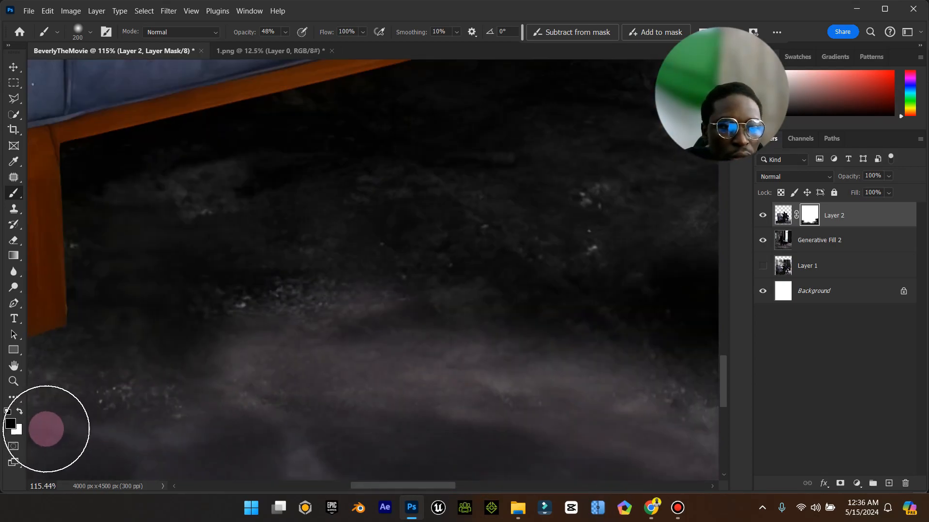
{"action": "double_click", "coordinate": [14, 368]}
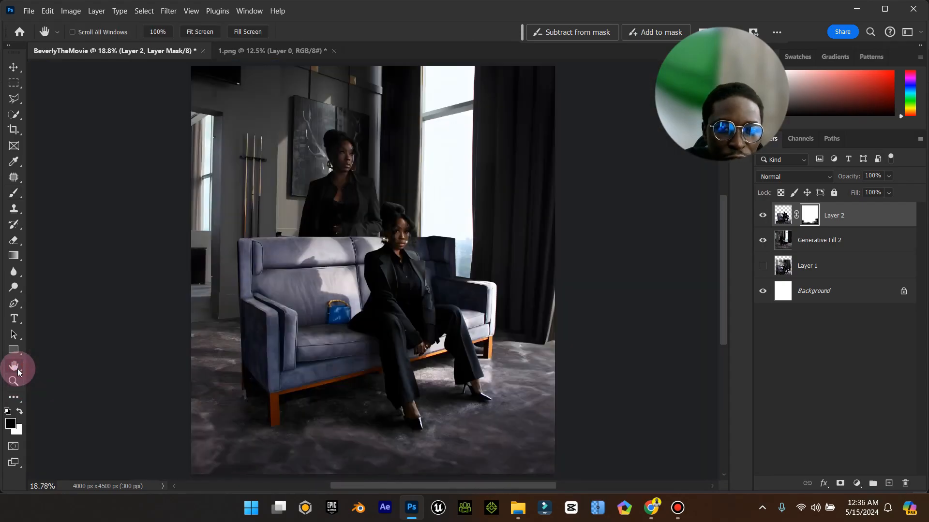
Step: Open Match Color for Layer 2's image, using BeverlyTheMovie as the source and Generative Fill 2 as the source layer
{"action": "left_click", "coordinate": [7, 68]}
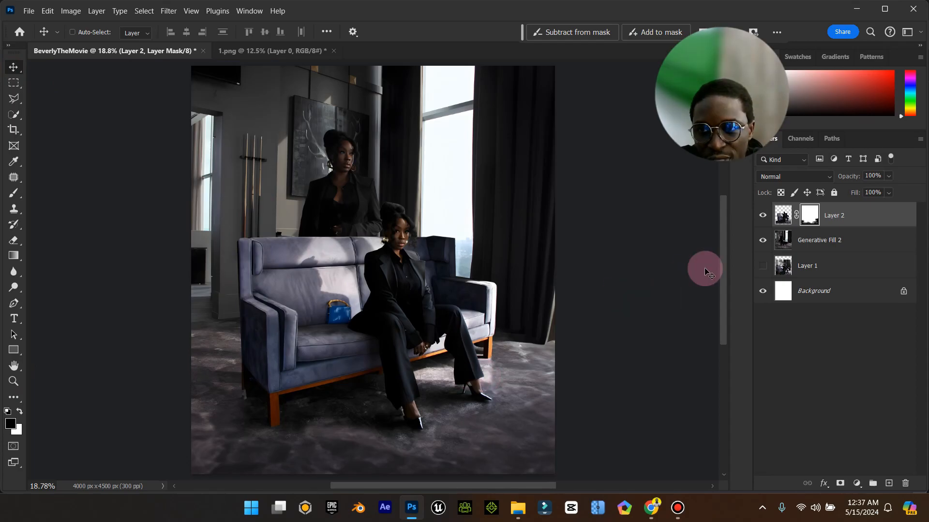
{"action": "left_click", "coordinate": [783, 215]}
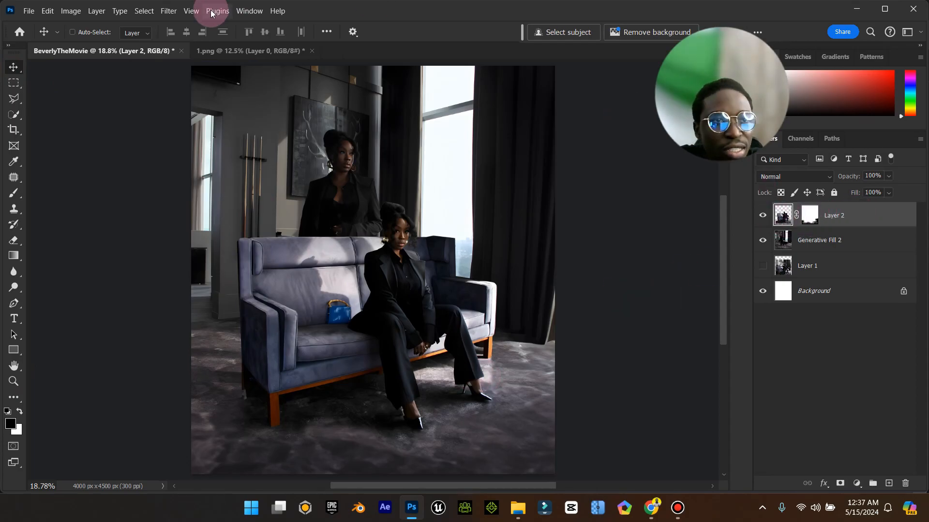
{"action": "left_click", "coordinate": [71, 11]}
{"action": "mouse_move", "coordinate": [151, 46]}
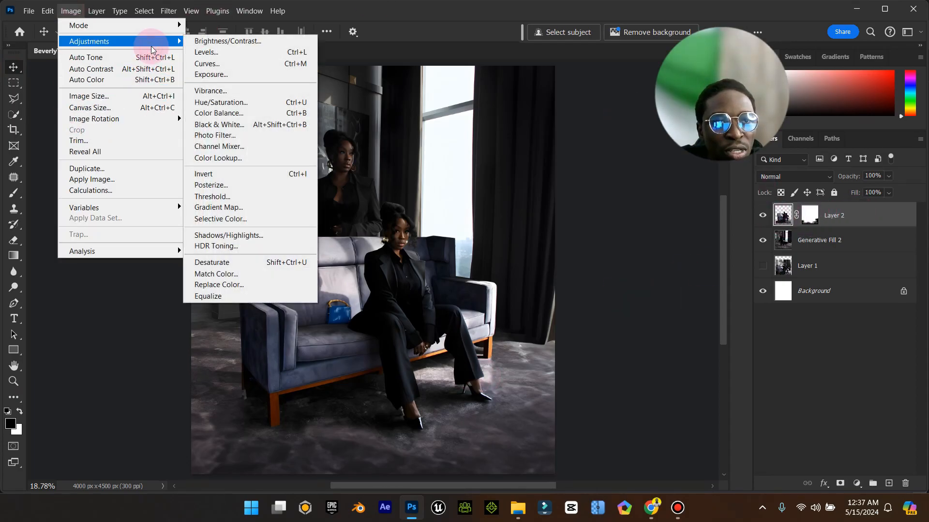
{"action": "left_click", "coordinate": [262, 279]}
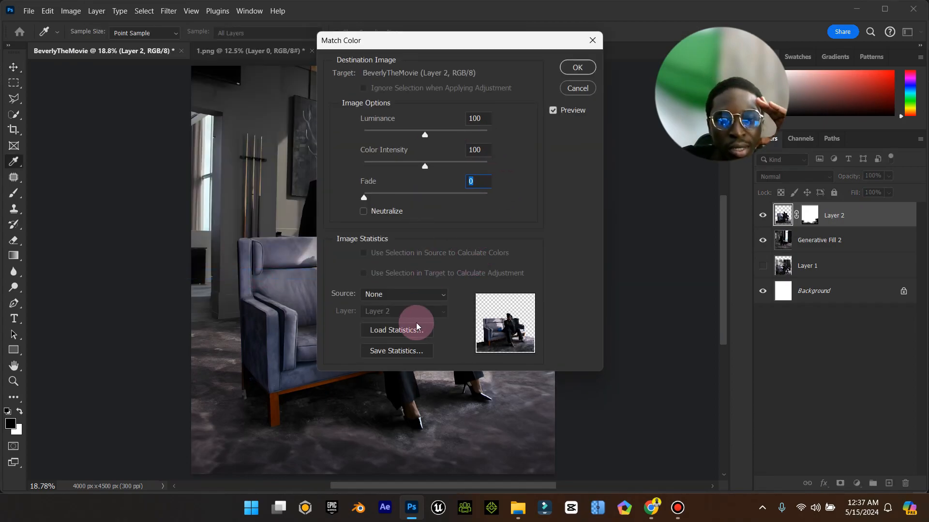
{"action": "left_click", "coordinate": [409, 295]}
{"action": "left_click", "coordinate": [402, 312]}
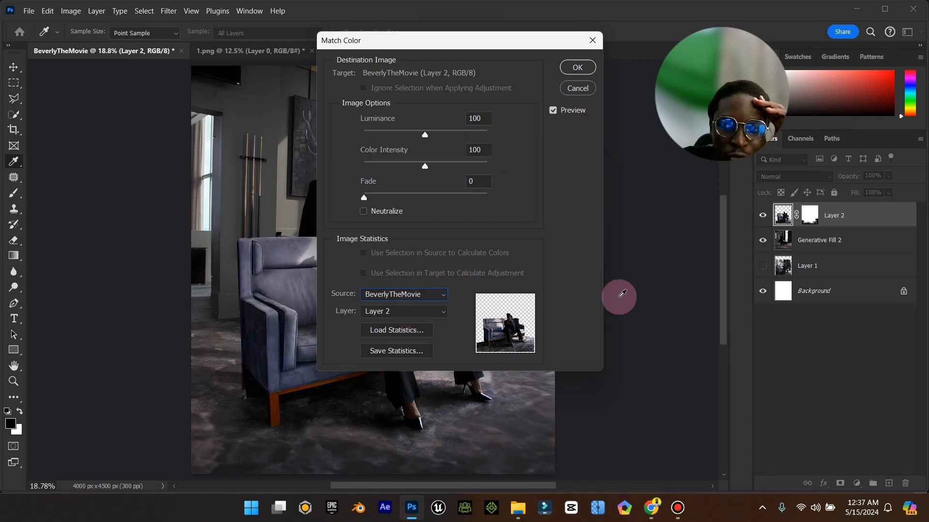
{"action": "left_click", "coordinate": [420, 311]}
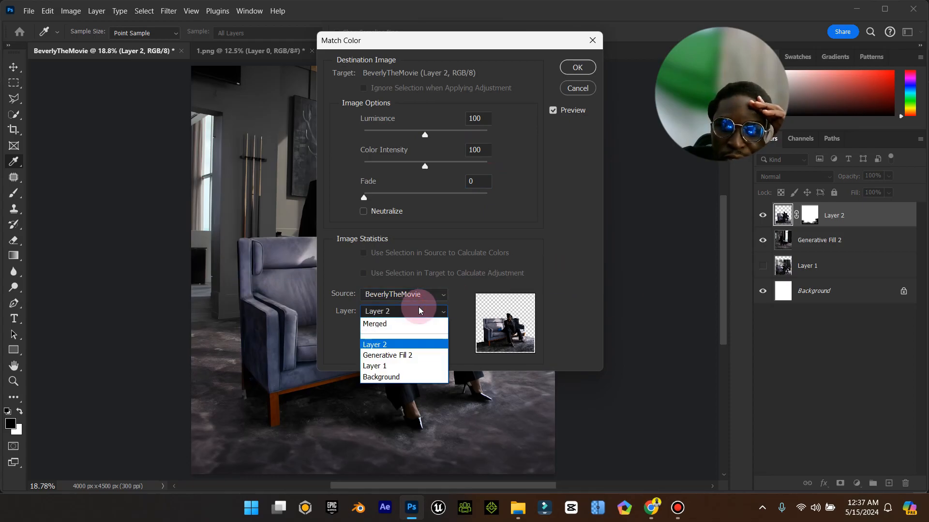
{"action": "left_click", "coordinate": [396, 355]}
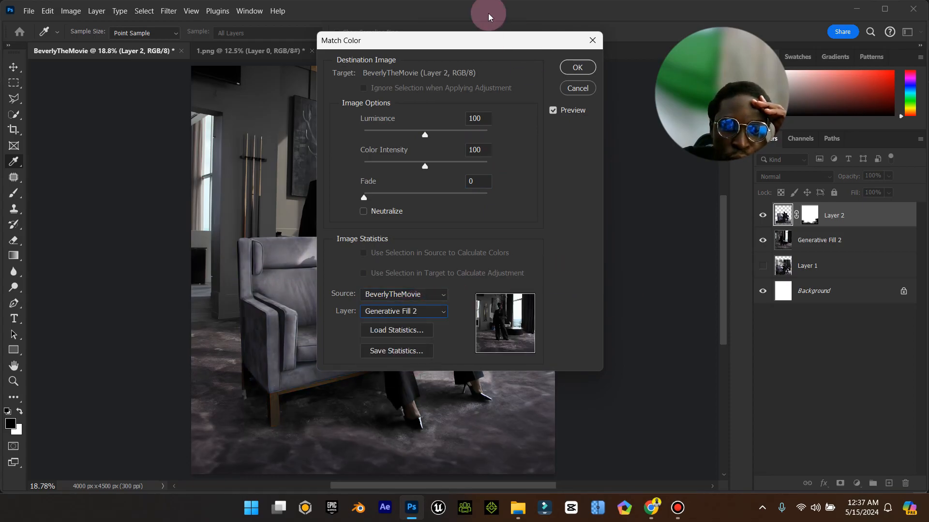
Step: Try the Neutralize option, leave it off, and raise the Color Intensity to 198
{"action": "left_click_drag", "start_coordinate": [442, 35], "coordinate": [666, 88]}
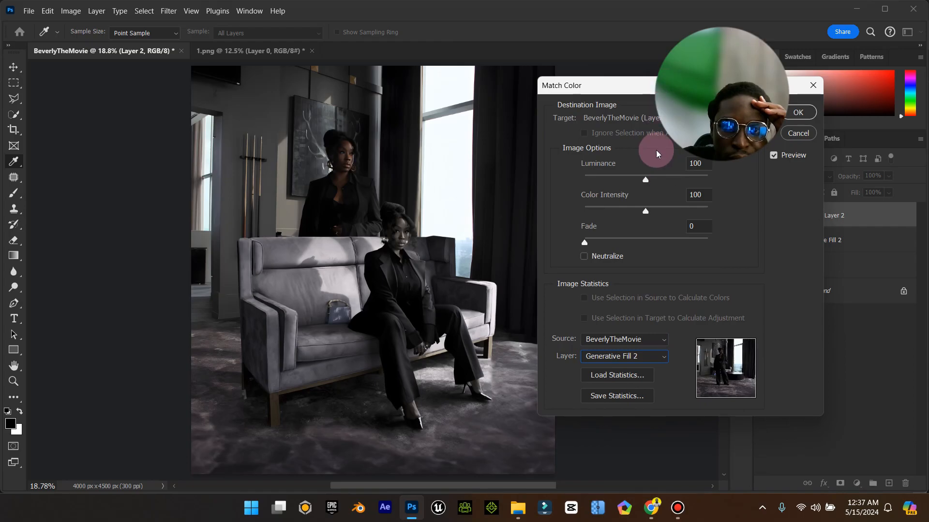
{"action": "left_click_drag", "start_coordinate": [597, 87], "coordinate": [494, 96]}
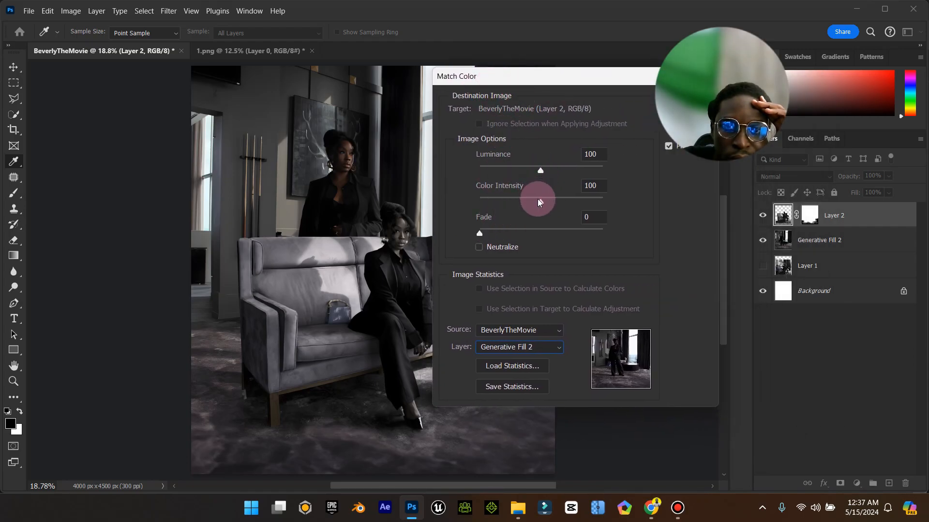
{"action": "left_click_drag", "start_coordinate": [538, 81], "coordinate": [466, 80]}
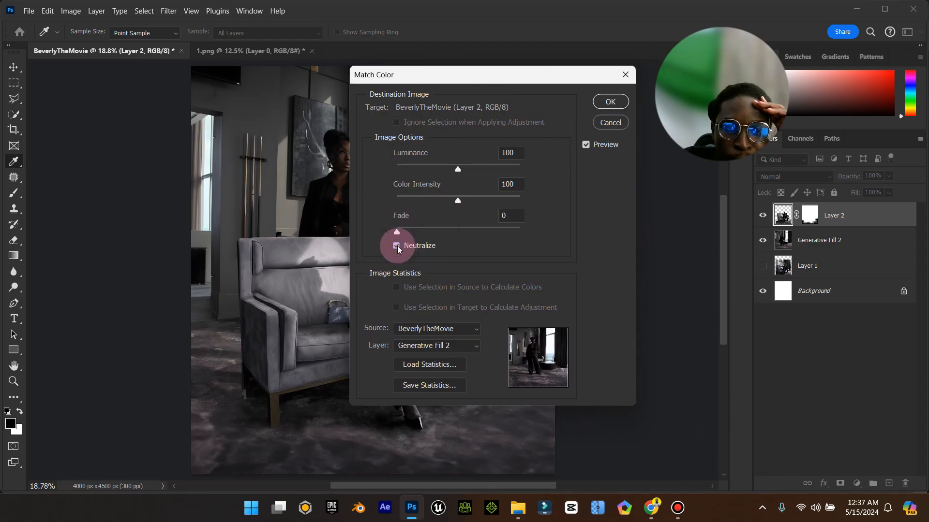
{"action": "left_click", "coordinate": [397, 246]}
{"action": "left_click_drag", "start_coordinate": [437, 74], "coordinate": [540, 101]}
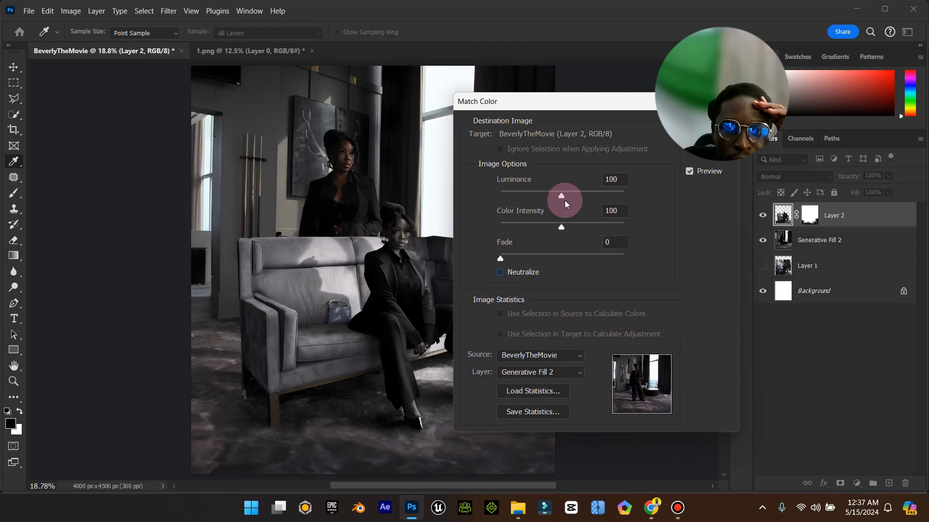
{"action": "left_click_drag", "start_coordinate": [571, 197], "coordinate": [608, 229]}
{"action": "left_click_drag", "start_coordinate": [574, 104], "coordinate": [637, 114]}
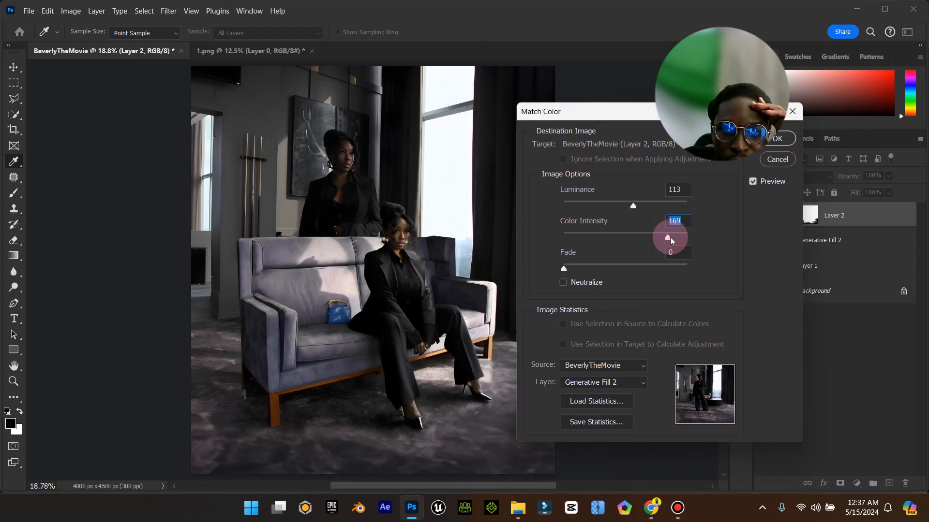
{"action": "mouse_move", "coordinate": [671, 242]}
{"action": "left_mouse_down"}
{"action": "mouse_move", "coordinate": [688, 234]}
{"action": "mouse_move", "coordinate": [590, 234]}
{"action": "mouse_move", "coordinate": [688, 246]}
{"action": "left_mouse_up"}
Step: Lower the Luminance to 45, set the Fade to 14 and apply the Match Color adjustment
{"action": "left_click_drag", "start_coordinate": [633, 208], "coordinate": [594, 203]}
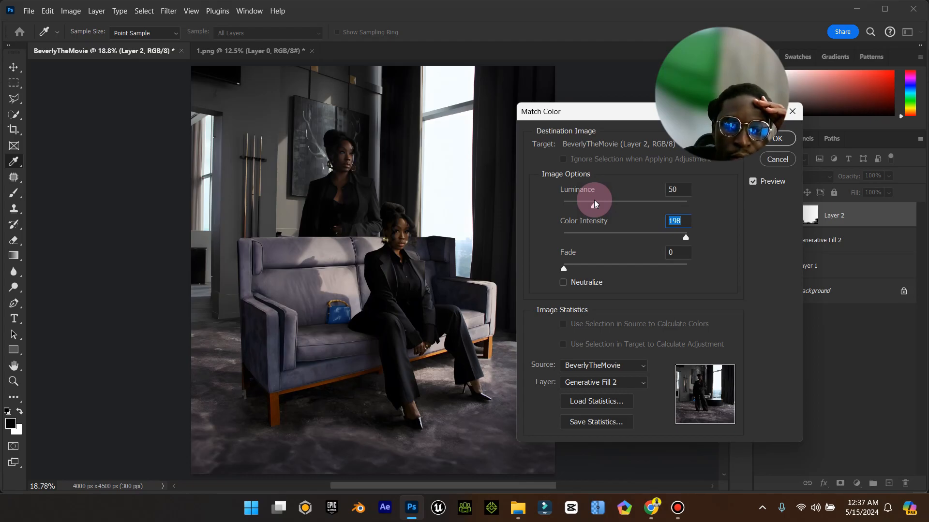
{"action": "mouse_move", "coordinate": [594, 203]}
{"action": "left_mouse_down"}
{"action": "mouse_move", "coordinate": [624, 210]}
{"action": "mouse_move", "coordinate": [611, 208]}
{"action": "left_mouse_up"}
{"action": "left_click", "coordinate": [584, 207]}
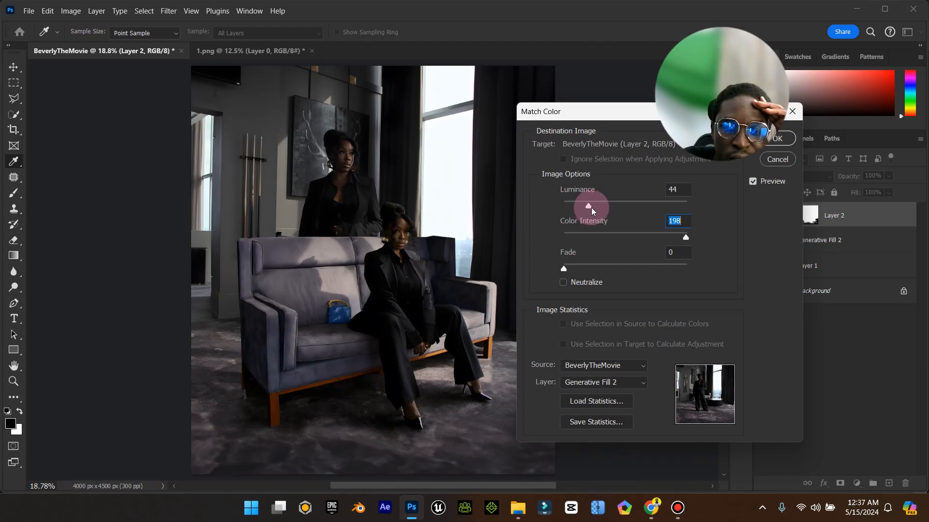
{"action": "mouse_move", "coordinate": [564, 268]}
{"action": "left_mouse_down"}
{"action": "mouse_move", "coordinate": [598, 275]}
{"action": "mouse_move", "coordinate": [582, 271]}
{"action": "left_mouse_up"}
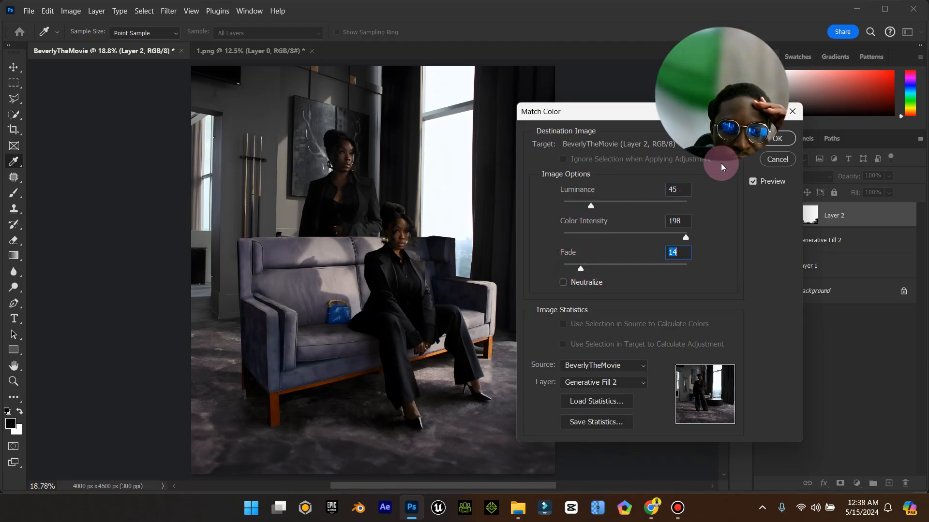
{"action": "left_click_drag", "start_coordinate": [626, 116], "coordinate": [391, 93]}
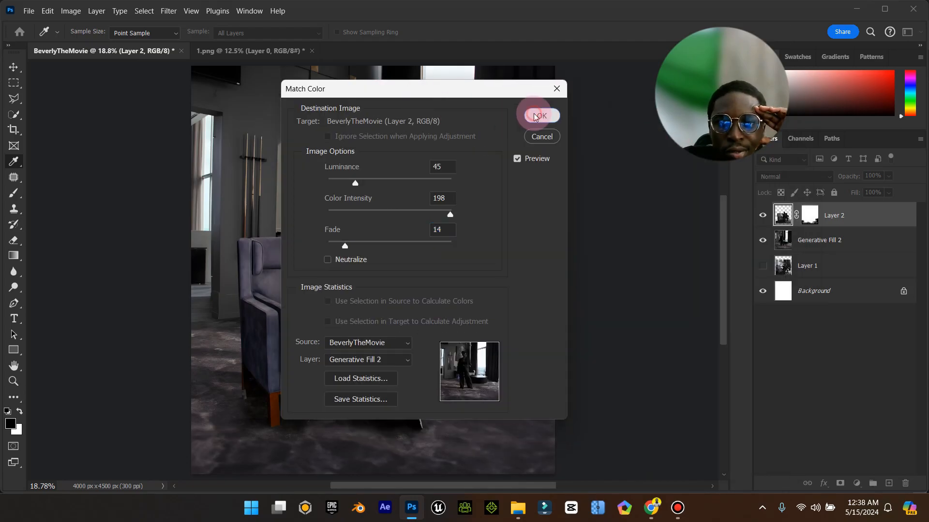
{"action": "left_click", "coordinate": [541, 115]}
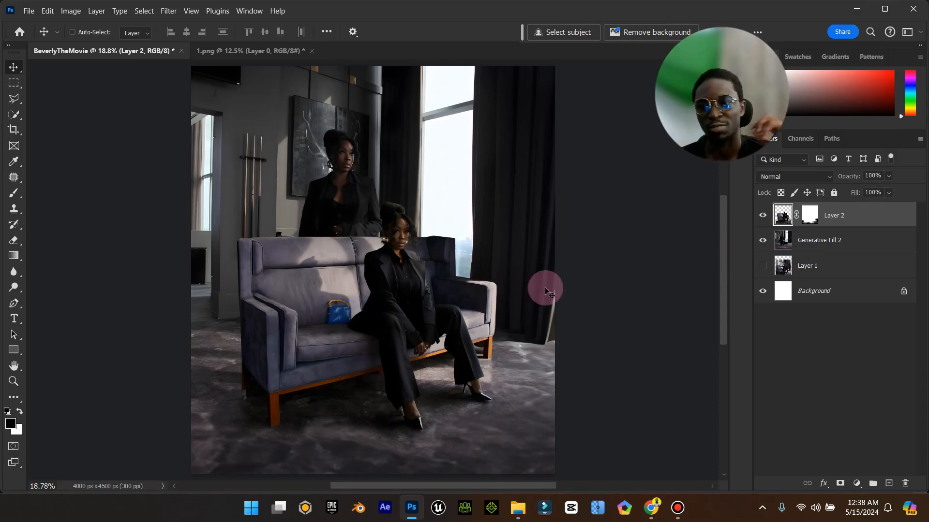
Step: Add a Solid Color fill layer, place it below Layer 2 and change its colour to a dark muted purple
{"action": "left_click", "coordinate": [890, 486]}
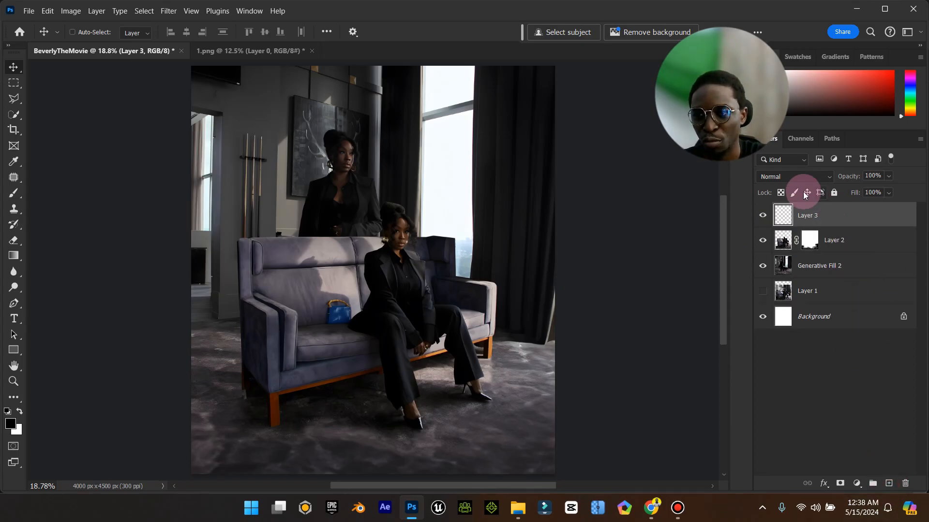
{"action": "key", "text": "ctrl+z"}
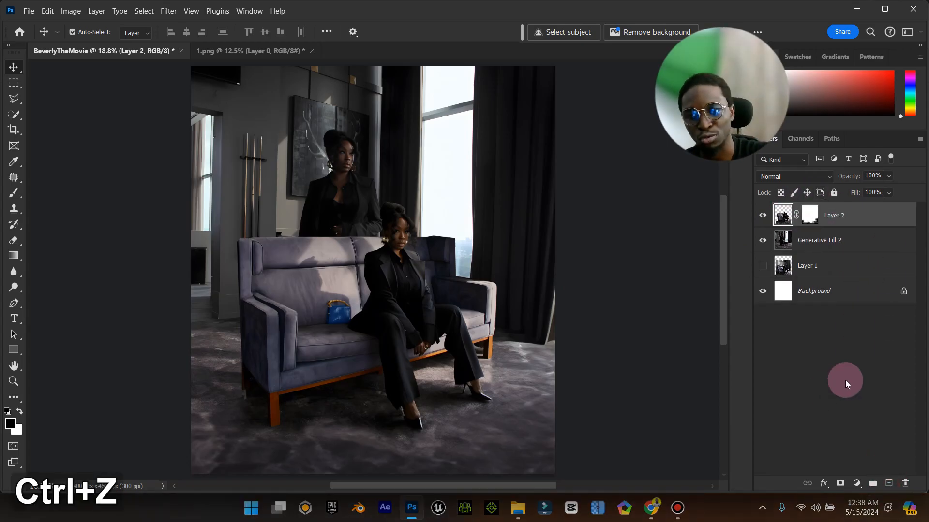
{"action": "left_click", "coordinate": [857, 484]}
{"action": "left_click", "coordinate": [850, 268]}
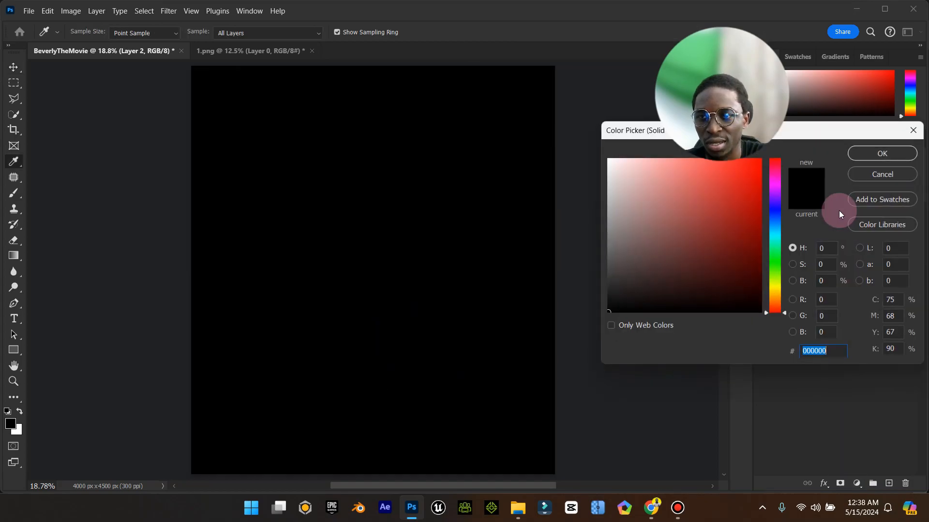
{"action": "left_click", "coordinate": [876, 155]}
{"action": "left_click_drag", "start_coordinate": [868, 247], "coordinate": [869, 269]}
{"action": "double_click", "coordinate": [784, 264]}
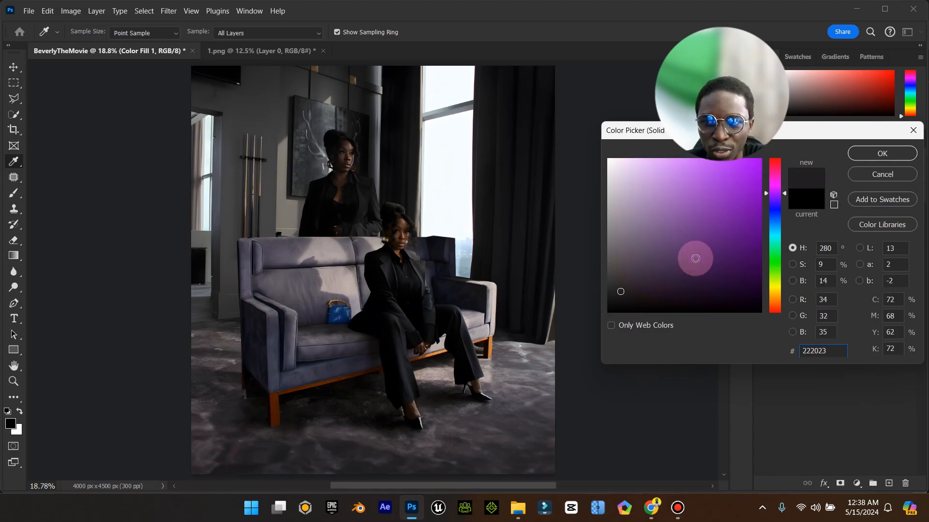
{"action": "left_click", "coordinate": [882, 153]}
Step: Move the colour fill layer above Layer 2 and clip it to that layer
{"action": "left_click_drag", "start_coordinate": [850, 266], "coordinate": [862, 216]}
{"action": "right_click", "coordinate": [868, 218]}
{"action": "left_click", "coordinate": [816, 257]}
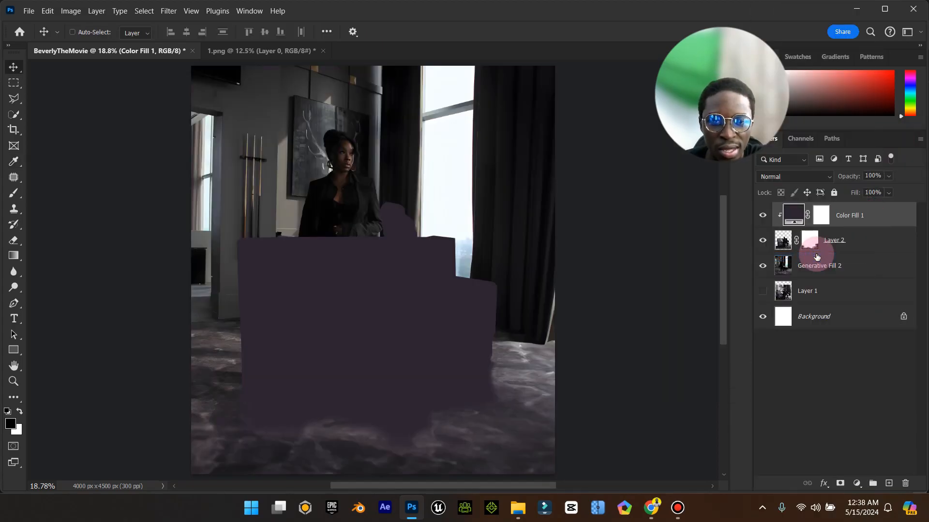
Step: Set the colour fill layer to Soft Light with 18% opacity and 71% fill, comparing the image with it hidden
{"action": "left_click", "coordinate": [814, 175]}
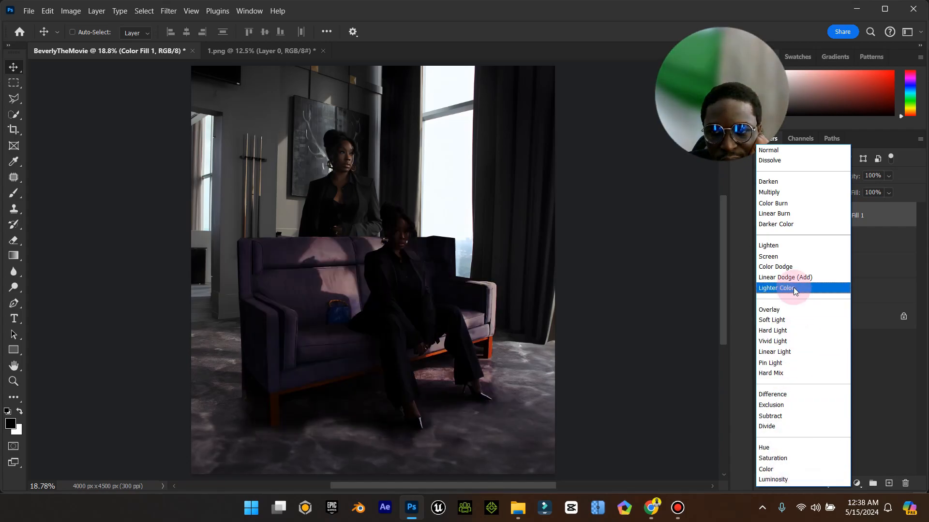
{"action": "left_click", "coordinate": [777, 321]}
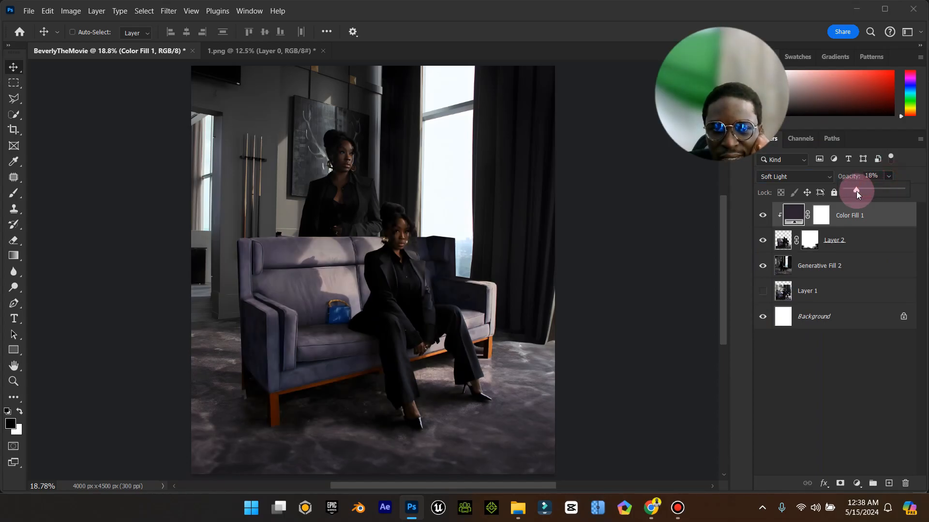
{"action": "left_click", "coordinate": [864, 216]}
{"action": "left_click", "coordinate": [889, 193]}
{"action": "mouse_move", "coordinate": [892, 196]}
{"action": "left_mouse_down"}
{"action": "mouse_move", "coordinate": [869, 207]}
{"action": "mouse_move", "coordinate": [884, 209]}
{"action": "left_mouse_up"}
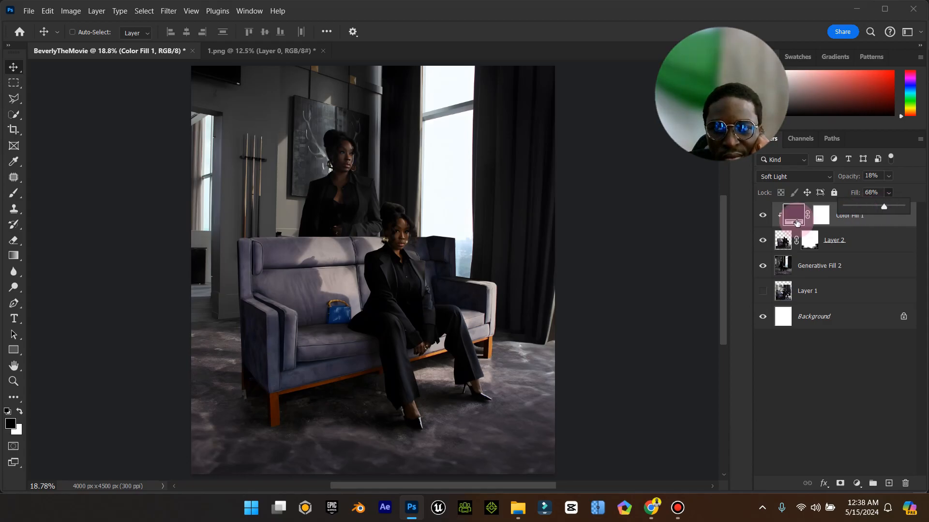
{"action": "left_click", "coordinate": [763, 215]}
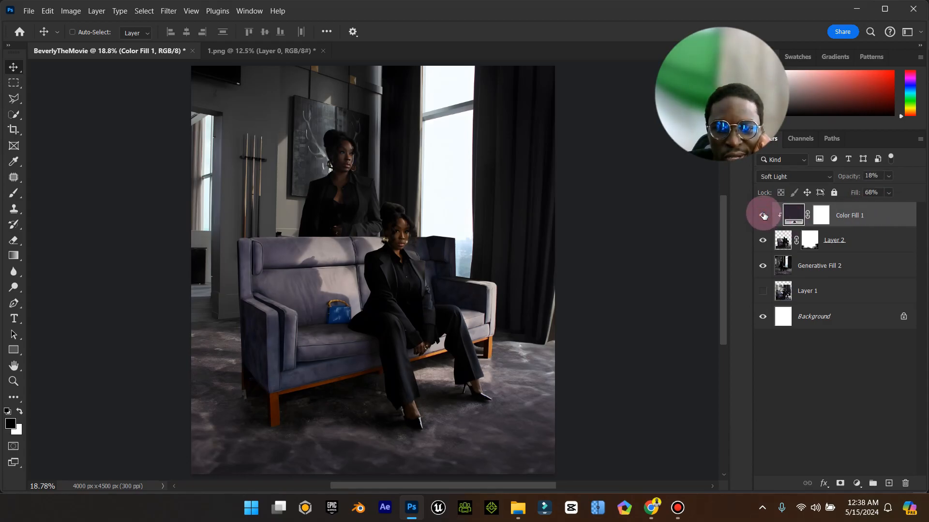
{"action": "left_click", "coordinate": [419, 400]}
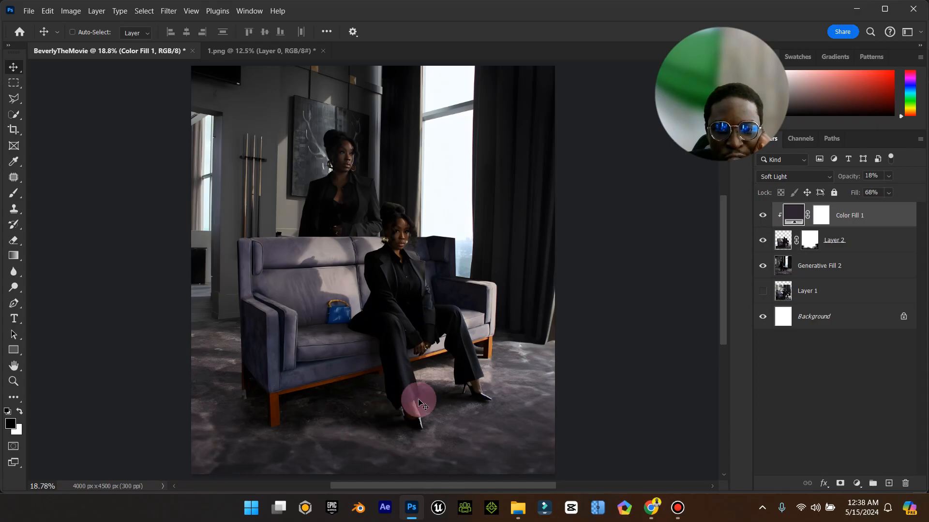
{"action": "left_click", "coordinate": [890, 192]}
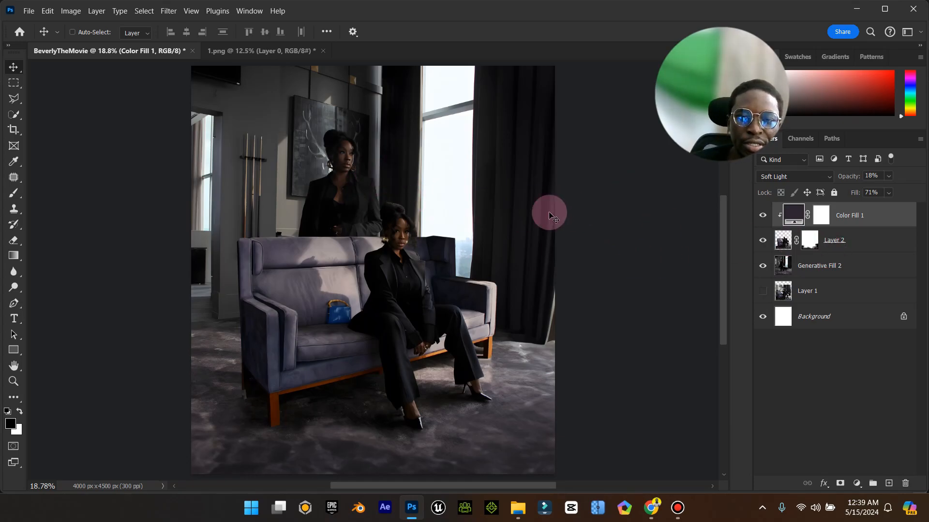
Step: Select Layer 2's image and set up the Blur Tool with a 150 px brush at 93% strength
{"action": "left_click", "coordinate": [13, 382]}
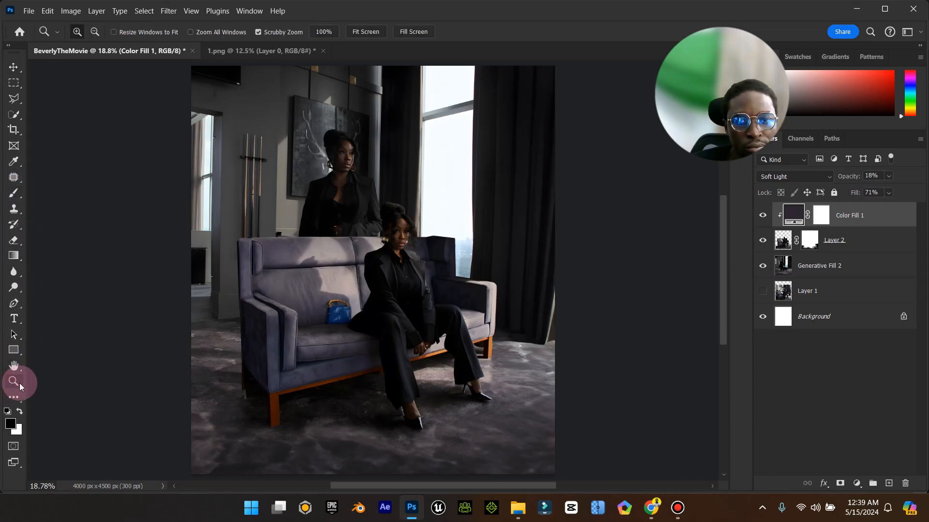
{"action": "left_click_drag", "start_coordinate": [261, 236], "coordinate": [293, 235]}
{"action": "scroll", "coordinate": [324, 247], "scroll_direction": "down", "scroll_amount": 2}
{"action": "left_click", "coordinate": [775, 249]}
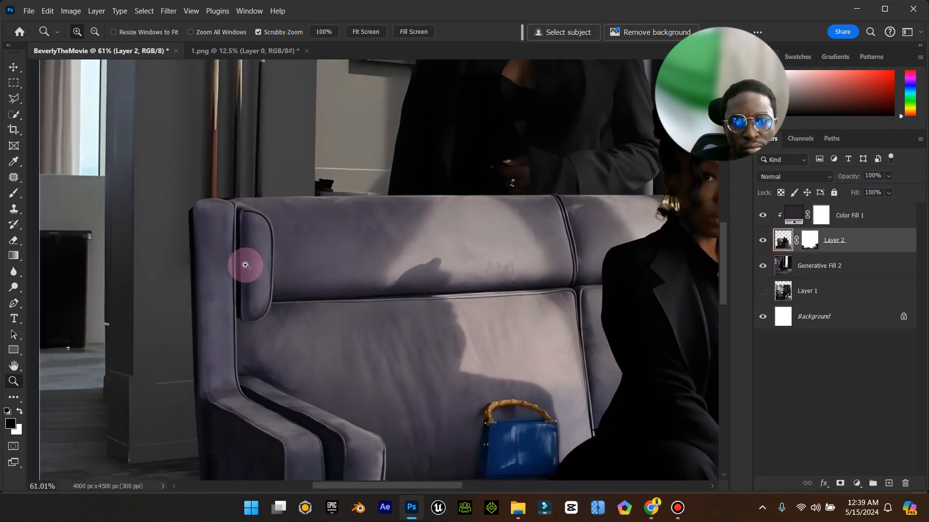
{"action": "scroll", "coordinate": [242, 263], "scroll_direction": "down", "scroll_amount": 10}
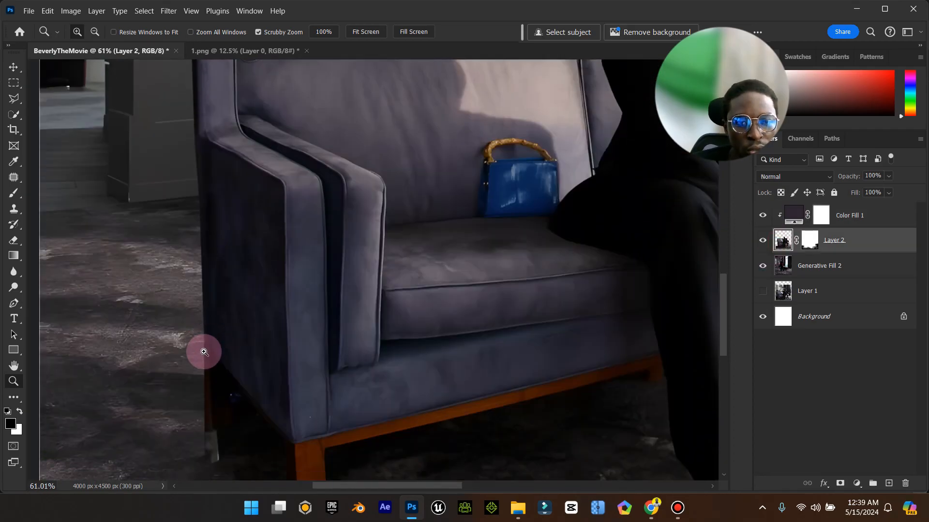
{"action": "left_click_drag", "start_coordinate": [203, 352], "coordinate": [231, 390]}
{"action": "left_click", "coordinate": [11, 274]}
{"action": "right_click", "coordinate": [10, 276]}
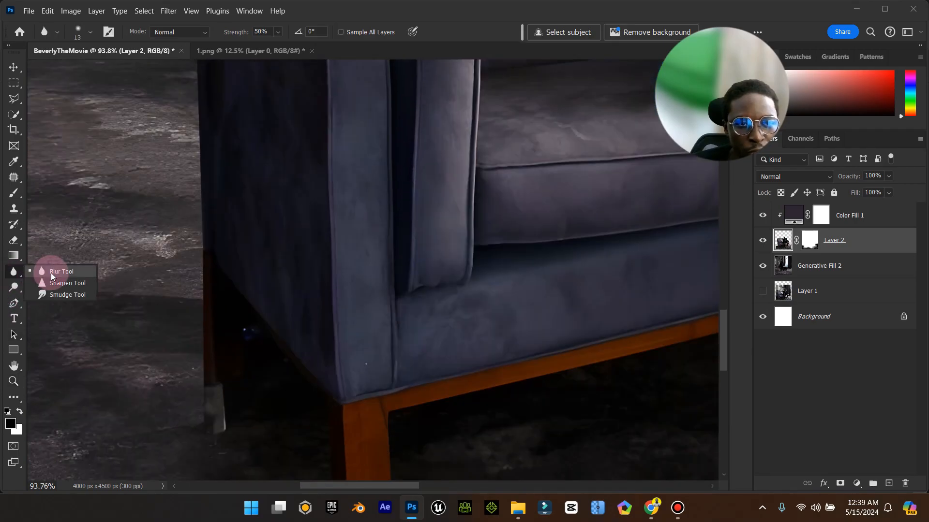
{"action": "left_click", "coordinate": [52, 272]}
{"action": "key", "text": "bracketright"}
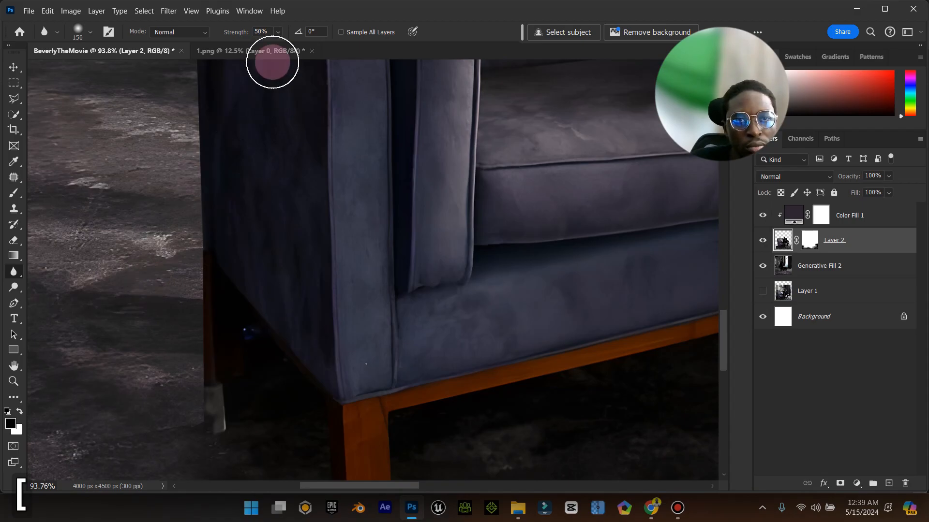
{"action": "left_click", "coordinate": [278, 32]}
Step: Soften the sofa's left outer edge on Layer 2 with blur strokes from the leg up to the top of the backrest
{"action": "left_click", "coordinate": [207, 332]}
{"action": "scroll", "coordinate": [200, 191], "scroll_direction": "up", "scroll_amount": 1}
{"action": "scroll", "coordinate": [200, 191], "scroll_direction": "up", "scroll_amount": 3}
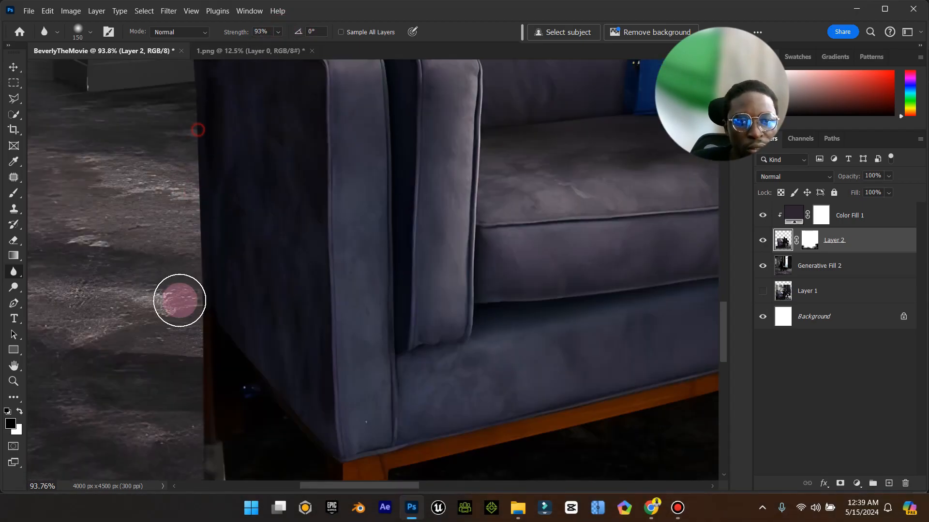
{"action": "scroll", "coordinate": [186, 166], "scroll_direction": "up", "scroll_amount": 3}
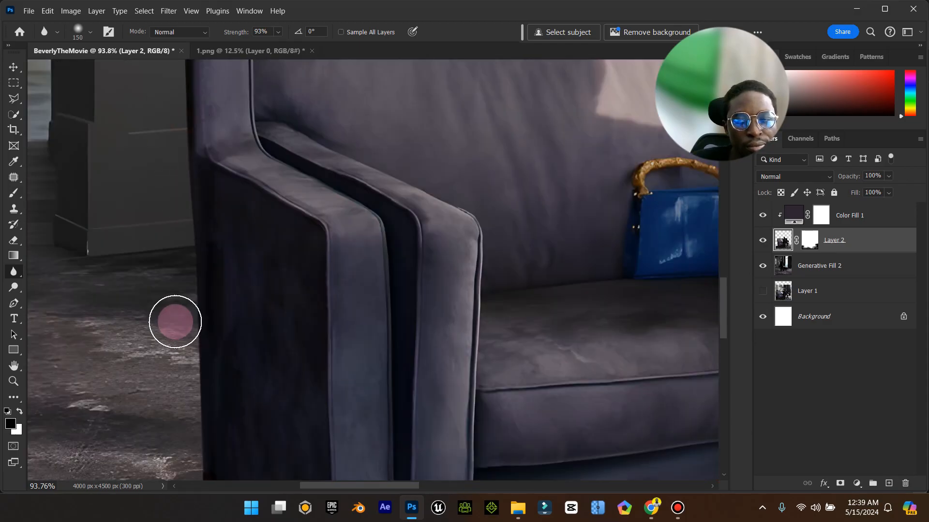
{"action": "scroll", "coordinate": [174, 324], "scroll_direction": "up", "scroll_amount": 5}
{"action": "scroll", "coordinate": [175, 322], "scroll_direction": "up", "scroll_amount": 1}
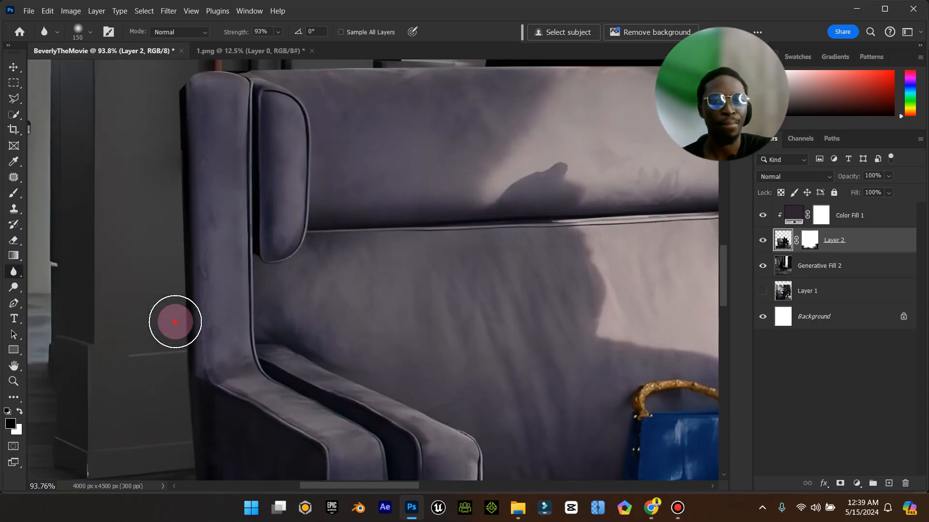
{"action": "scroll", "coordinate": [179, 261], "scroll_direction": "up", "scroll_amount": 5}
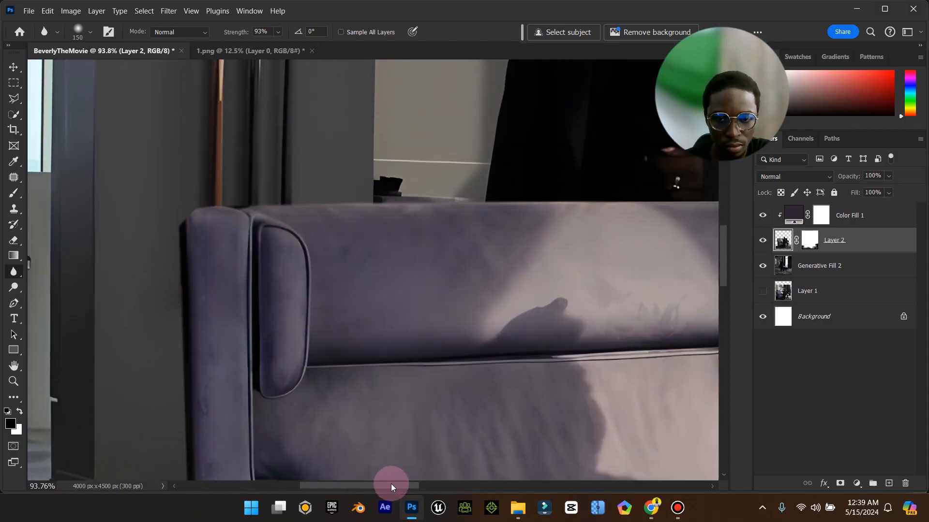
Step: Blur the sofa's cut-out edge along the top of the backrest, past the woman's head to the wing beside the window
{"action": "left_click_drag", "start_coordinate": [392, 486], "coordinate": [468, 486]}
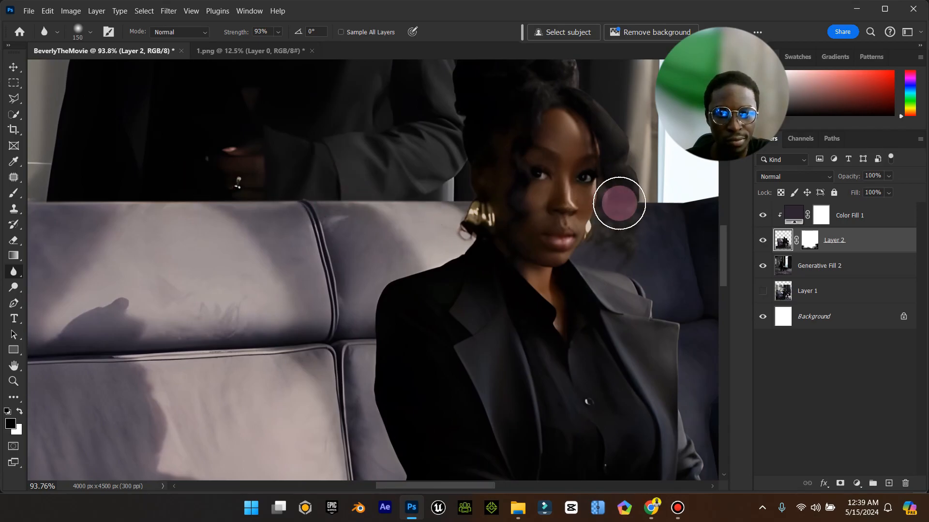
{"action": "key", "text": "ctrl"}
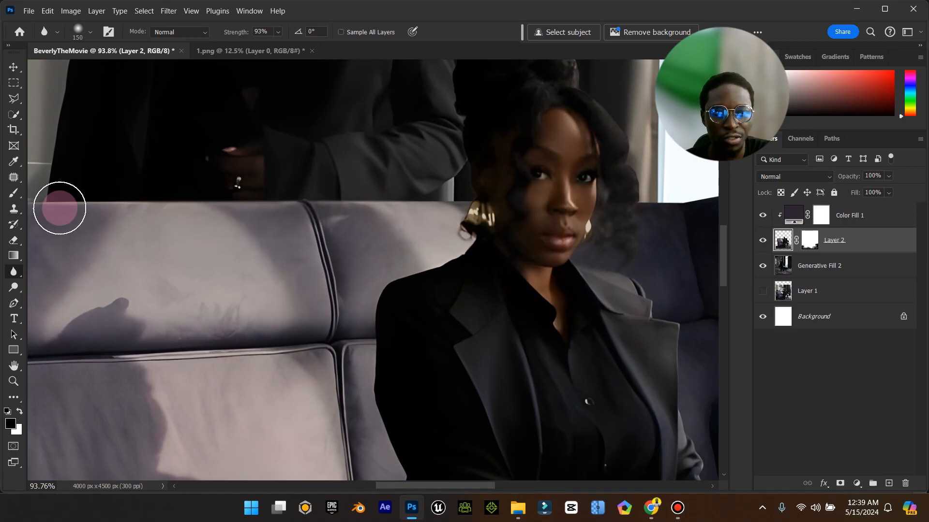
{"action": "mouse_move", "coordinate": [404, 486]}
{"action": "left_mouse_down"}
{"action": "mouse_move", "coordinate": [435, 486]}
{"action": "mouse_move", "coordinate": [483, 430]}
{"action": "left_mouse_up"}
{"action": "mouse_move", "coordinate": [263, 182]}
{"action": "left_mouse_down"}
{"action": "mouse_move", "coordinate": [232, 203]}
{"action": "mouse_move", "coordinate": [200, 199]}
{"action": "mouse_move", "coordinate": [230, 191]}
{"action": "mouse_move", "coordinate": [197, 158]}
{"action": "mouse_move", "coordinate": [192, 202]}
{"action": "mouse_move", "coordinate": [192, 117]}
{"action": "left_mouse_up"}
{"action": "scroll", "coordinate": [192, 125], "scroll_direction": "up", "scroll_amount": 3}
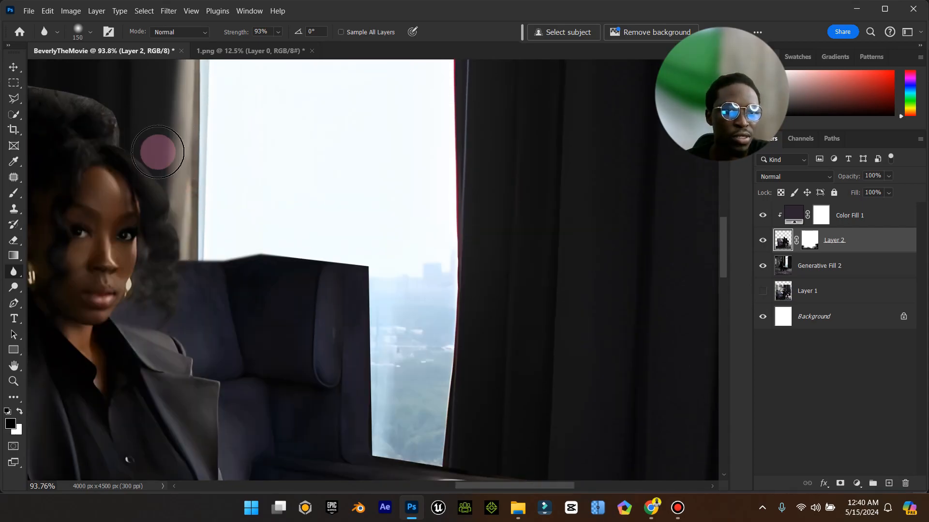
{"action": "left_click_drag", "start_coordinate": [496, 490], "coordinate": [461, 488]}
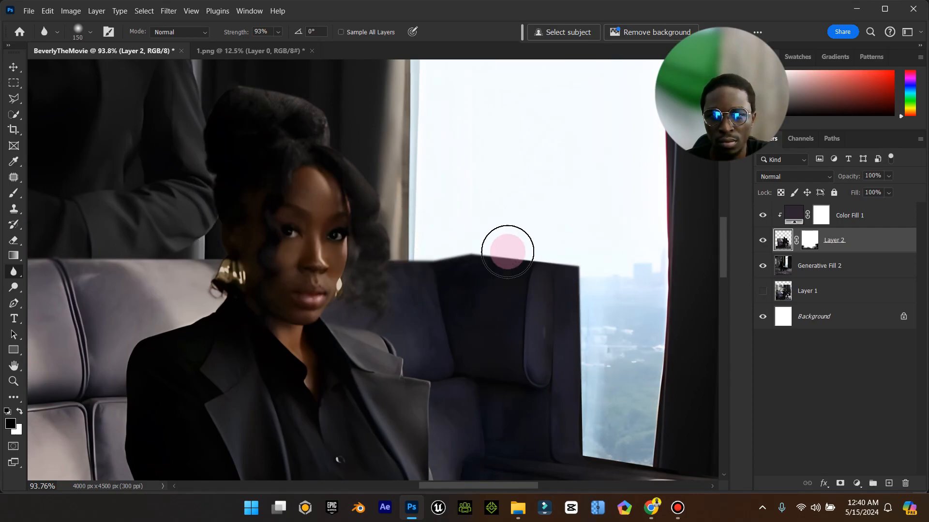
{"action": "scroll", "coordinate": [590, 276], "scroll_direction": "down", "scroll_amount": 5}
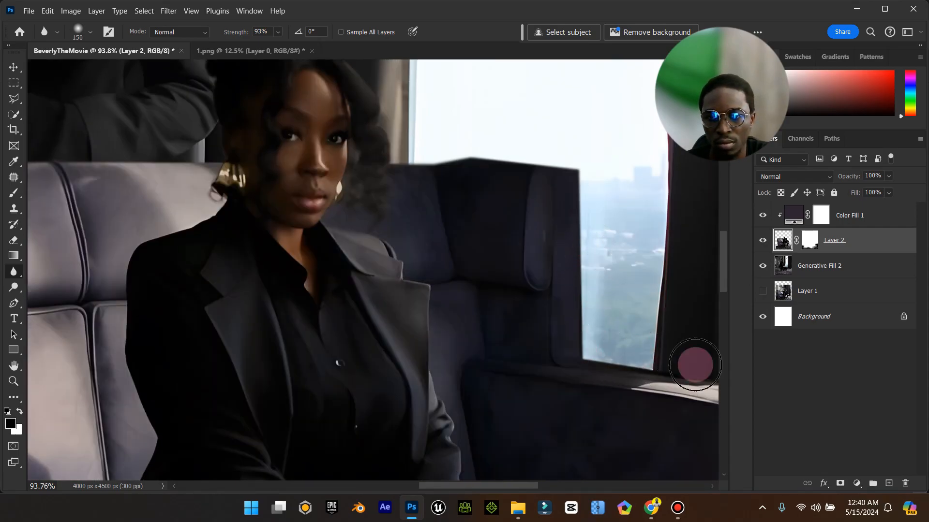
Step: Blur the cut-out edge down the armrest and sofa leg beside the curtain, then around the seated woman's trouser leg
{"action": "left_click_drag", "start_coordinate": [474, 486], "coordinate": [536, 485]}
{"action": "scroll", "coordinate": [502, 411], "scroll_direction": "down", "scroll_amount": 5}
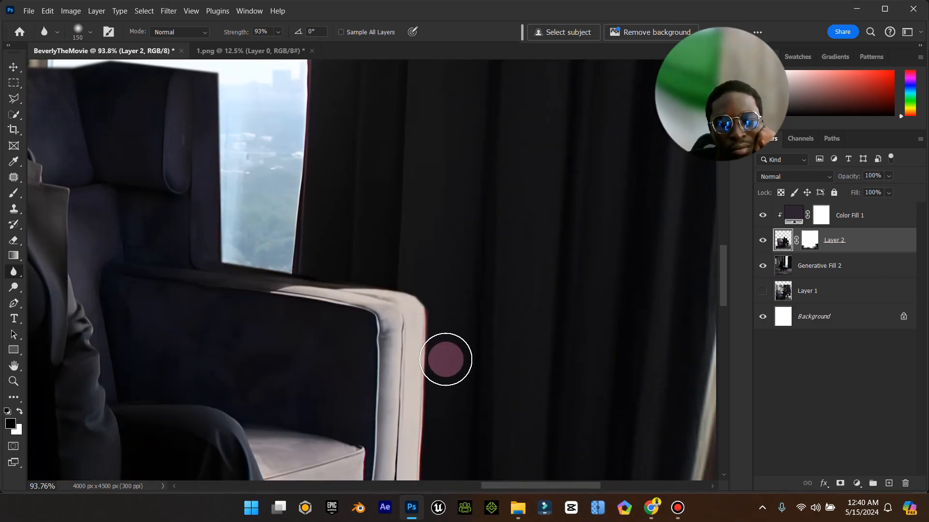
{"action": "scroll", "coordinate": [437, 215], "scroll_direction": "down", "scroll_amount": 7}
{"action": "scroll", "coordinate": [422, 317], "scroll_direction": "down", "scroll_amount": 6}
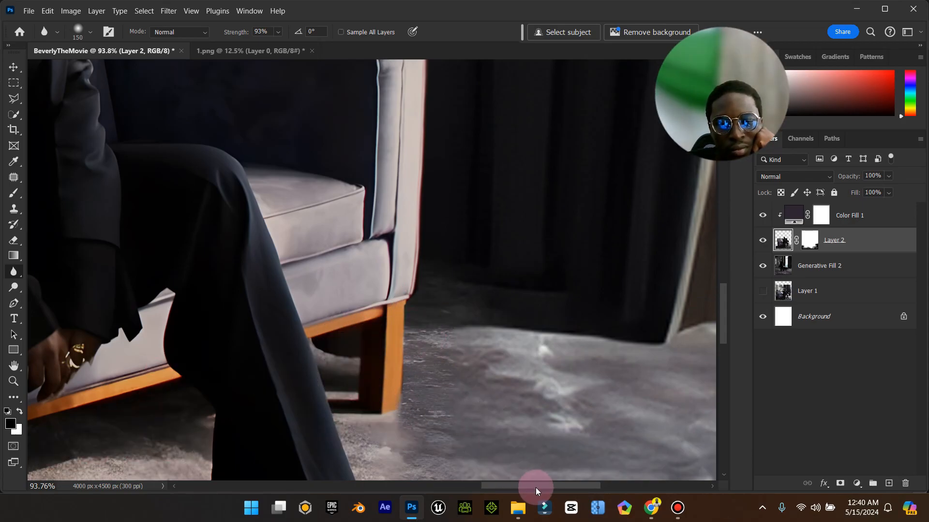
{"action": "left_click_drag", "start_coordinate": [535, 486], "coordinate": [446, 469]}
{"action": "scroll", "coordinate": [474, 416], "scroll_direction": "down", "scroll_amount": 4}
{"action": "scroll", "coordinate": [492, 366], "scroll_direction": "down", "scroll_amount": 3}
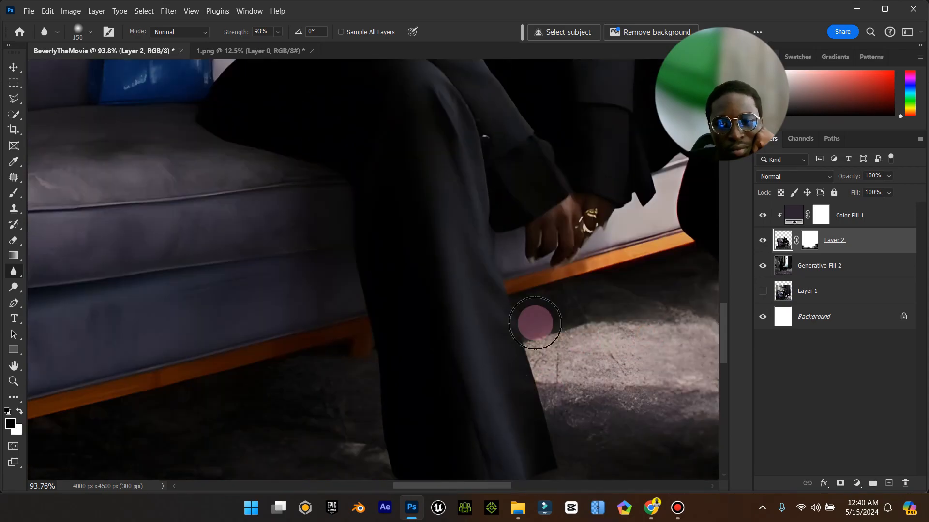
Step: Save the design as BeverlyTheMovie in PSD format with Maximize Compatibility in the Elzenitho PSD folder, and close the 1.png document
{"action": "double_click", "coordinate": [12, 368]}
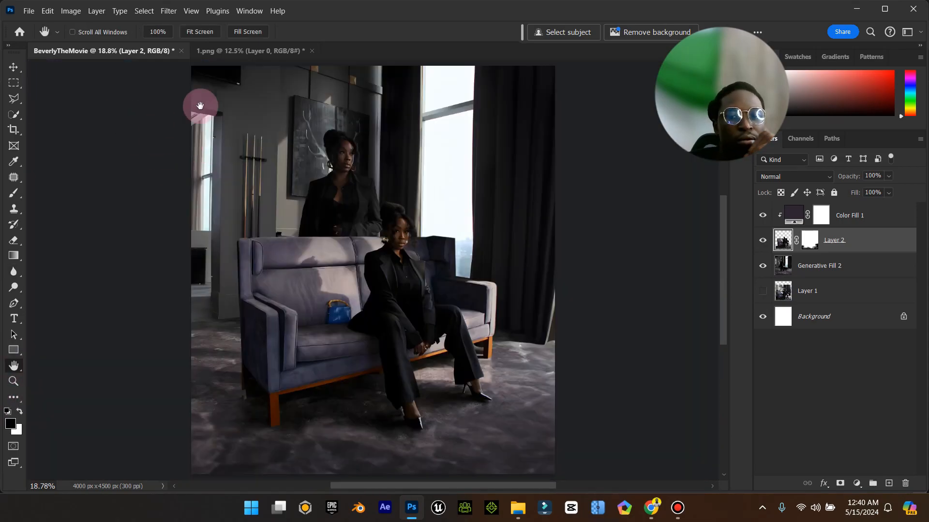
{"action": "left_click", "coordinate": [19, 72]}
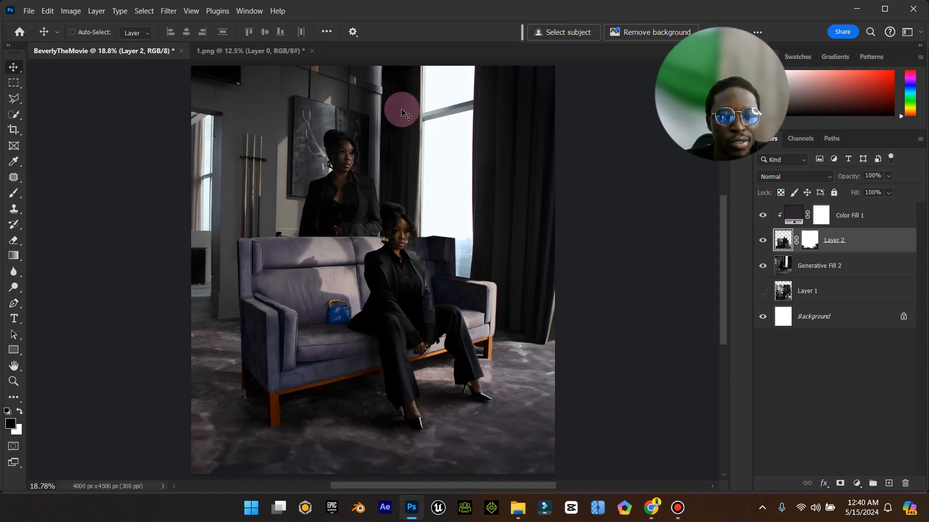
{"action": "key", "text": "ctrl+s"}
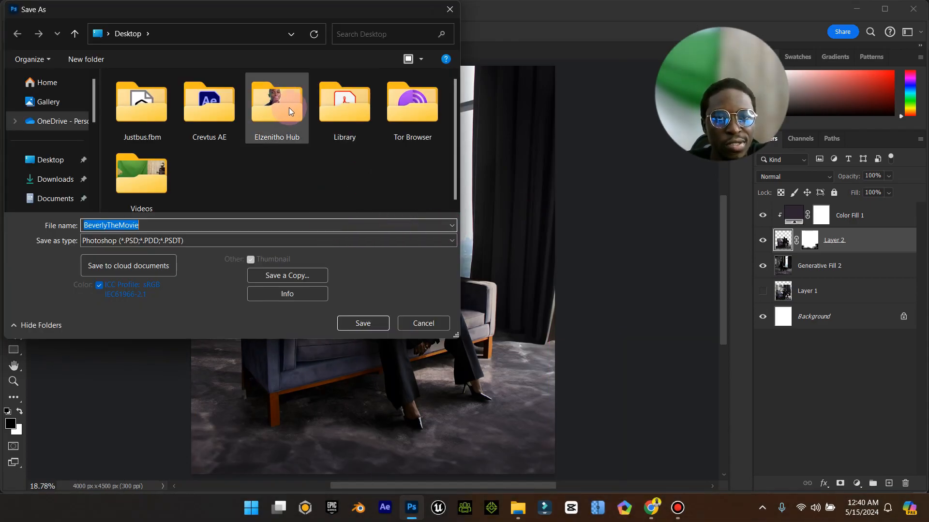
{"action": "double_click", "coordinate": [274, 115]}
{"action": "double_click", "coordinate": [293, 113]}
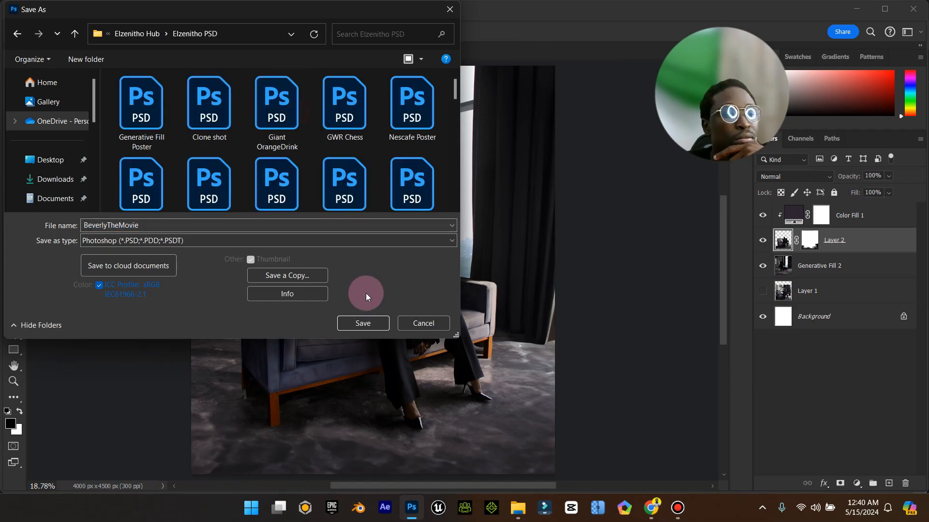
{"action": "left_click", "coordinate": [381, 329]}
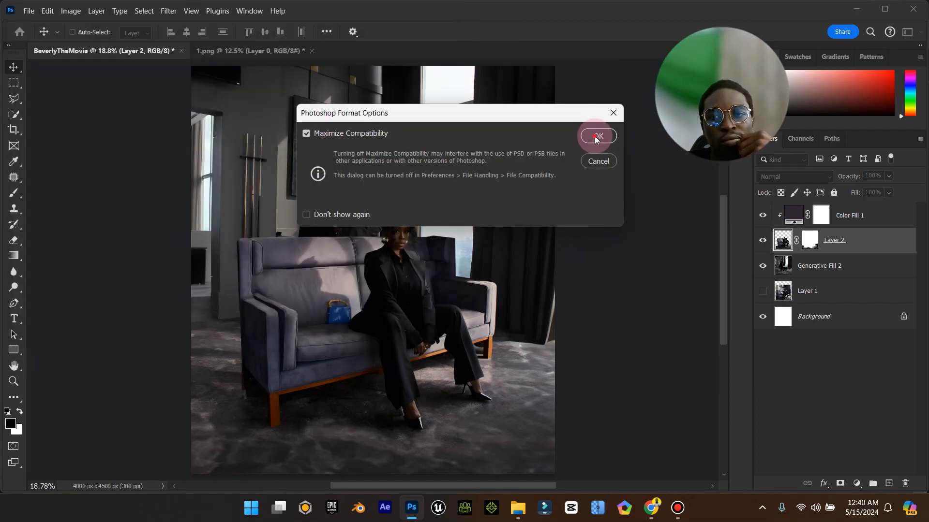
{"action": "left_click", "coordinate": [597, 137]}
{"action": "left_click", "coordinate": [260, 50]}
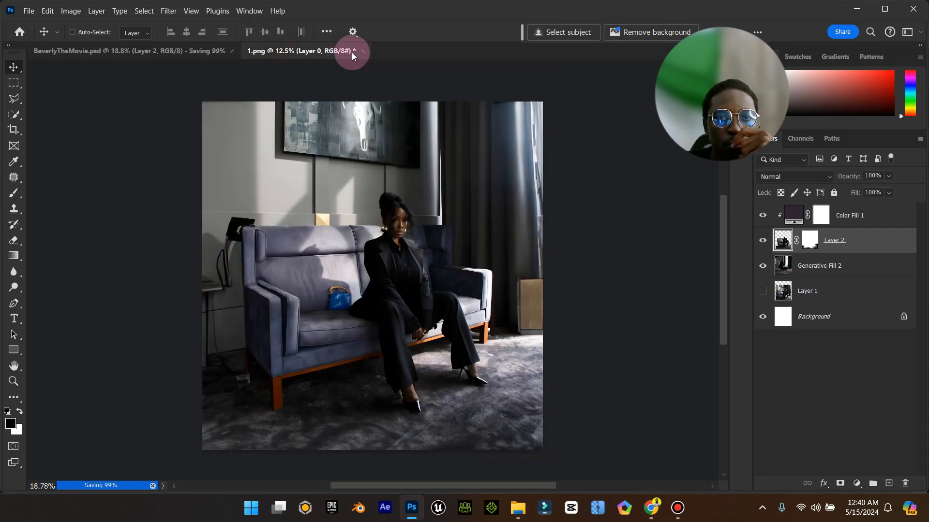
{"action": "left_click", "coordinate": [318, 50]}
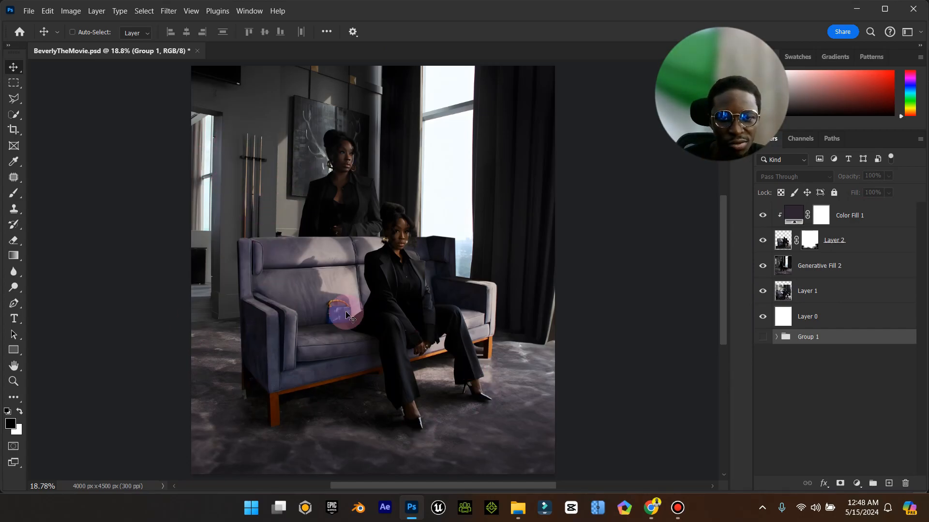
Step: Switch to Chrome, open the PNGWing site and search it for "flower vase"
{"action": "left_click", "coordinate": [659, 506]}
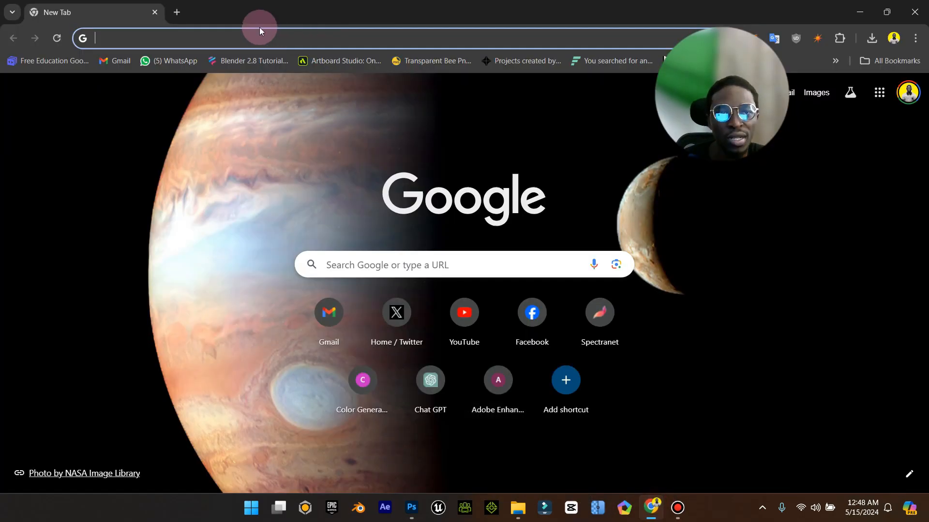
{"action": "type", "text": "png"}
{"action": "key", "text": "Return"}
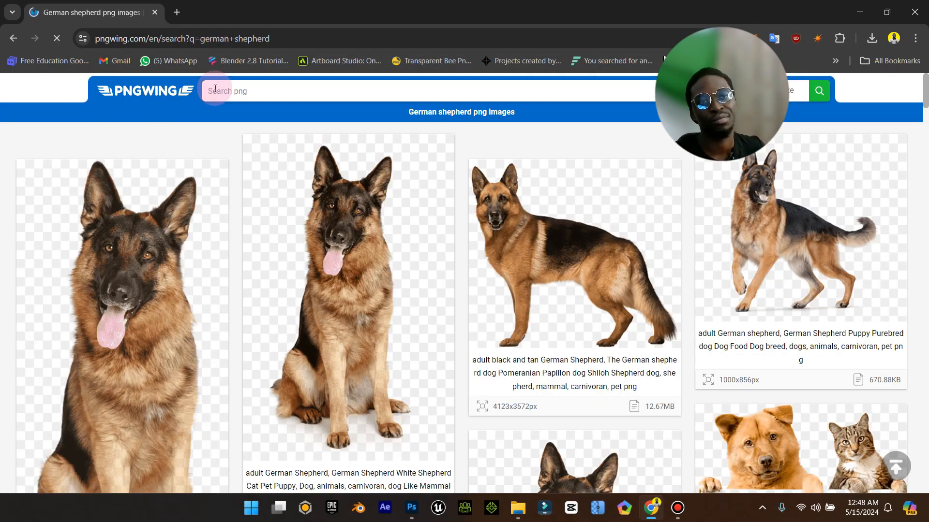
{"action": "left_click", "coordinate": [231, 90]}
{"action": "type", "text": "flower "}
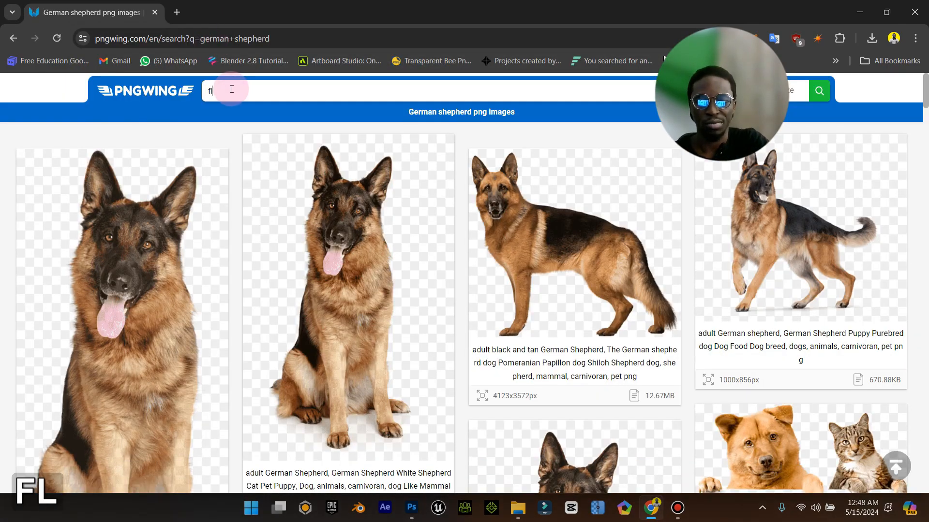
{"action": "type", "text": "vase"}
{"action": "key", "text": "Return"}
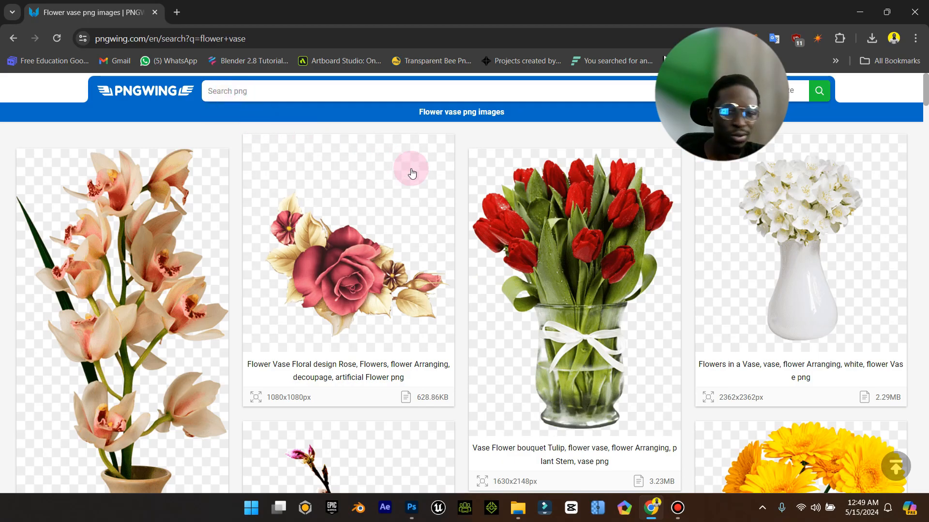
Step: Browse the flower vase results for one that suits the sofa scene, comparing them with the Photoshop composite
{"action": "scroll", "coordinate": [475, 221], "scroll_direction": "down", "scroll_amount": 5}
{"action": "scroll", "coordinate": [475, 221], "scroll_direction": "up", "scroll_amount": 4}
{"action": "scroll", "coordinate": [474, 222], "scroll_direction": "down", "scroll_amount": 9}
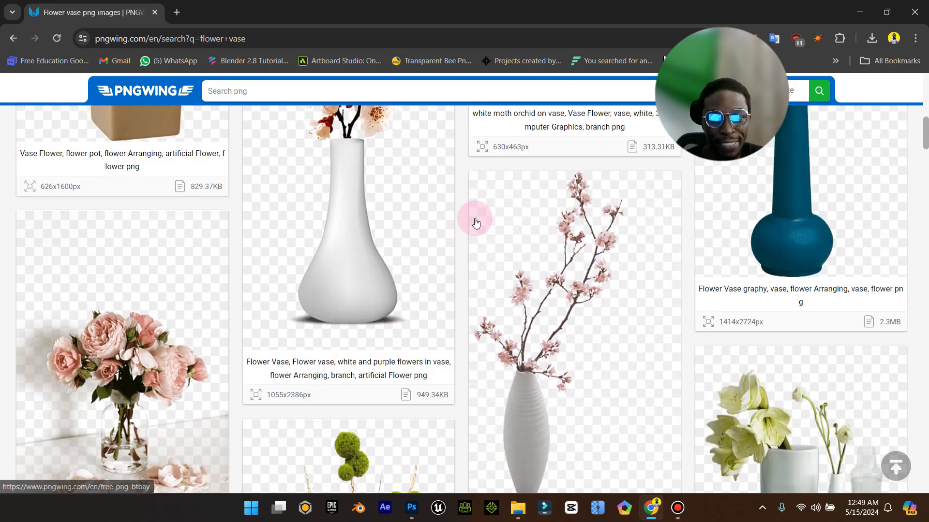
{"action": "scroll", "coordinate": [474, 221], "scroll_direction": "down", "scroll_amount": 3}
{"action": "scroll", "coordinate": [475, 223], "scroll_direction": "down", "scroll_amount": 6}
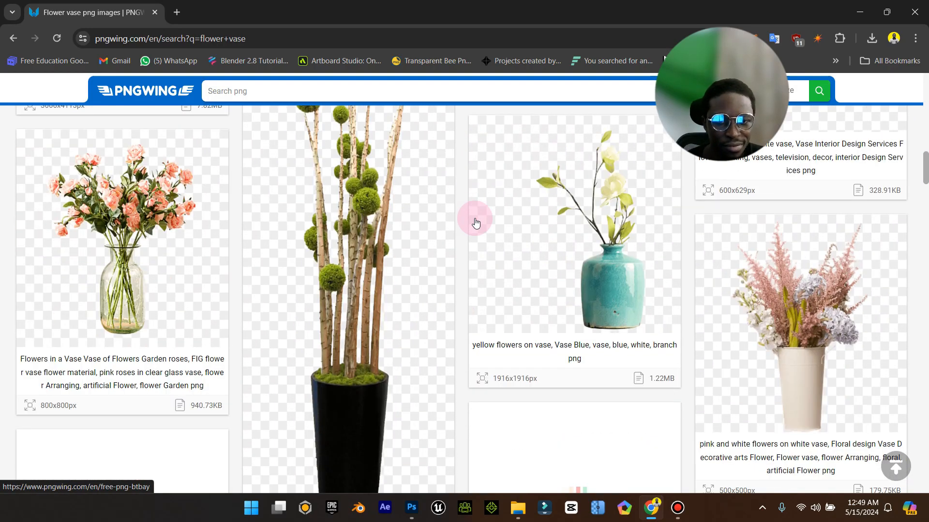
{"action": "scroll", "coordinate": [476, 223], "scroll_direction": "down", "scroll_amount": 4}
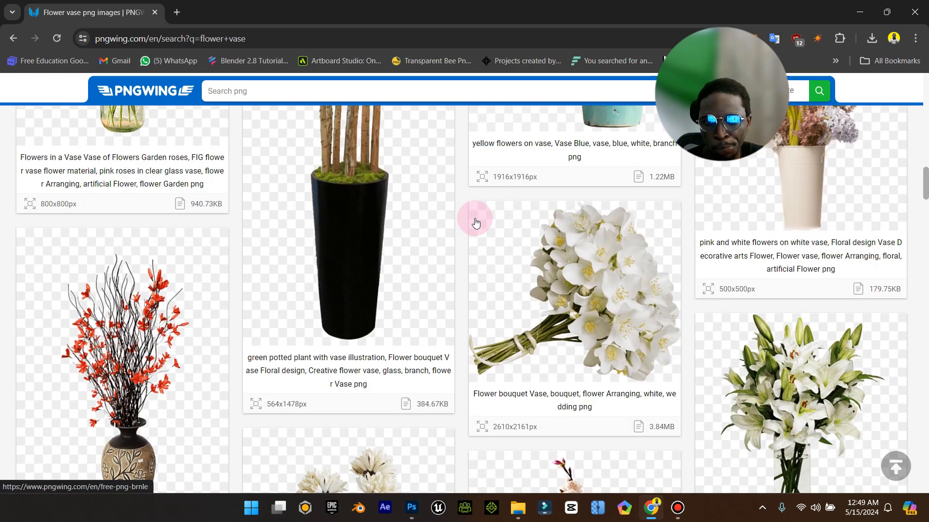
{"action": "scroll", "coordinate": [476, 223], "scroll_direction": "down", "scroll_amount": 4}
{"action": "scroll", "coordinate": [474, 222], "scroll_direction": "down", "scroll_amount": 6}
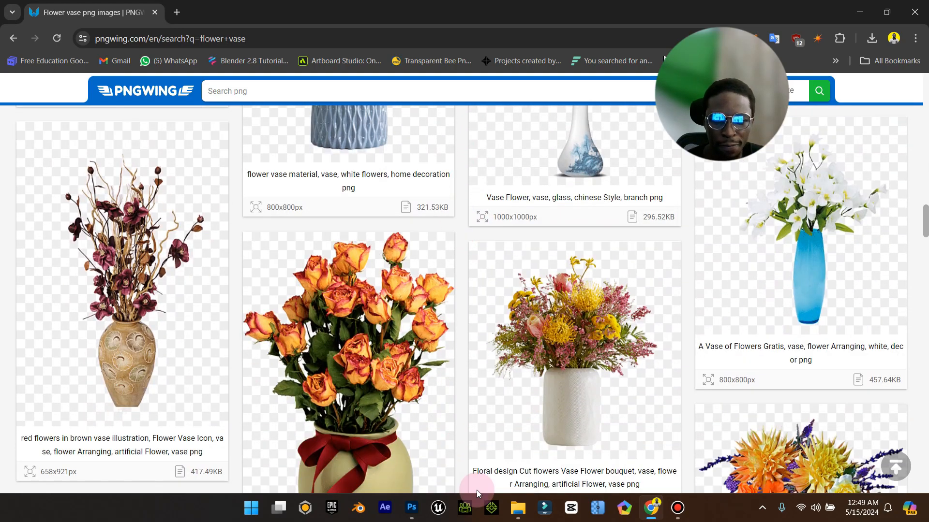
{"action": "left_click", "coordinate": [411, 507]}
{"action": "left_click", "coordinate": [410, 506]}
{"action": "scroll", "coordinate": [496, 359], "scroll_direction": "down", "scroll_amount": 7}
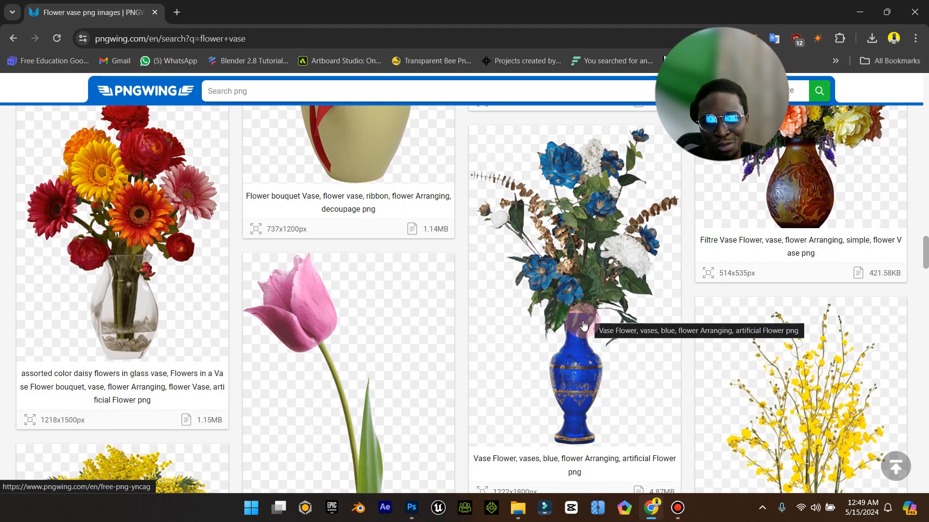
{"action": "scroll", "coordinate": [584, 323], "scroll_direction": "down", "scroll_amount": 3}
{"action": "scroll", "coordinate": [584, 321], "scroll_direction": "up", "scroll_amount": 3}
Step: Open the blue vase with artificial flowers, download its PNG by completing the letter-order check, and minimize the browser
{"action": "left_click", "coordinate": [584, 324]}
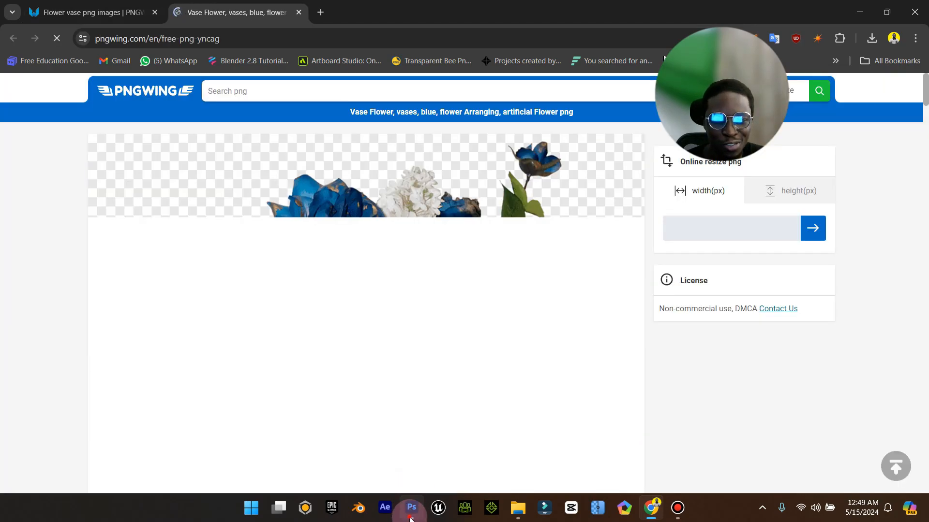
{"action": "left_click", "coordinate": [411, 508]}
{"action": "left_click", "coordinate": [410, 518]}
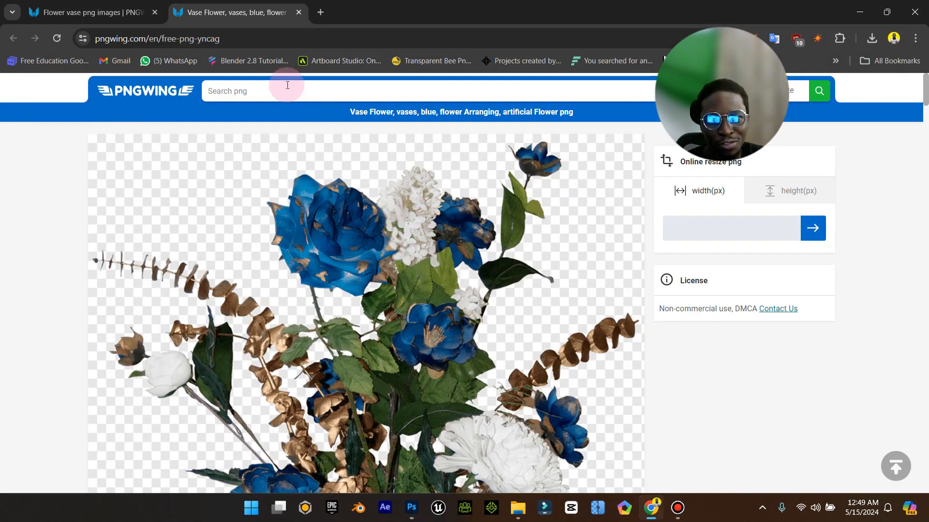
{"action": "scroll", "coordinate": [389, 267], "scroll_direction": "down", "scroll_amount": 15}
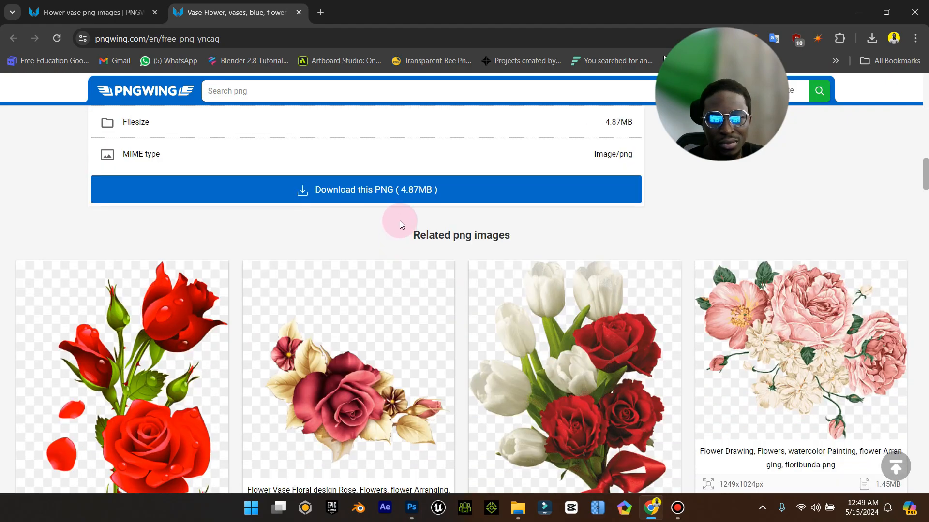
{"action": "left_click", "coordinate": [406, 188]}
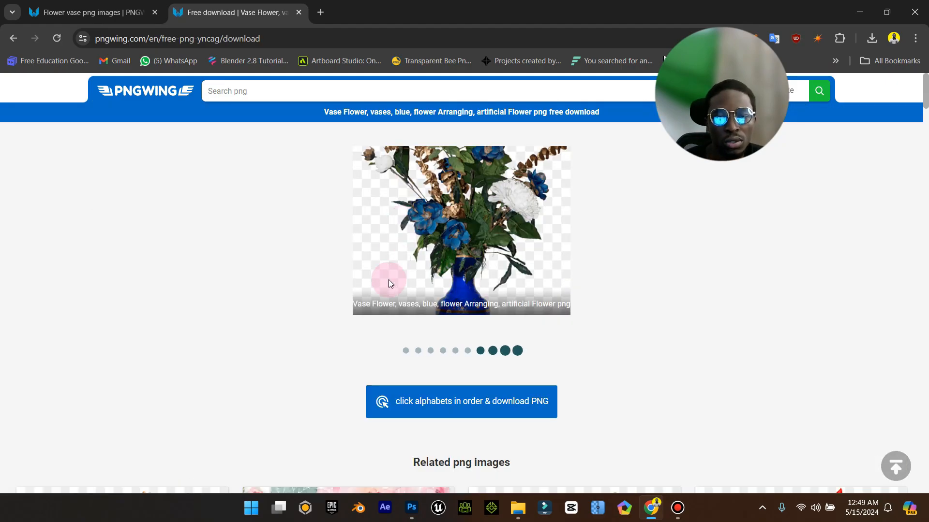
{"action": "left_click", "coordinate": [407, 396]}
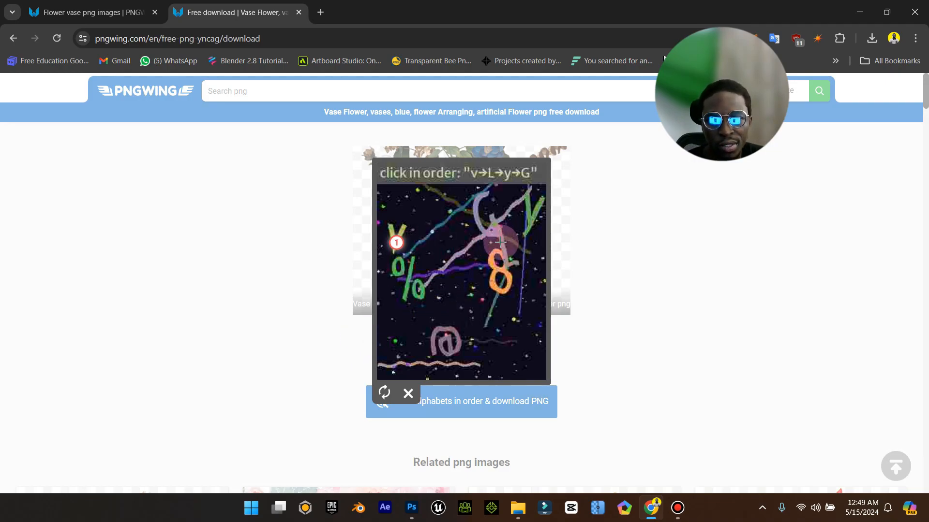
{"action": "left_click", "coordinate": [477, 221]}
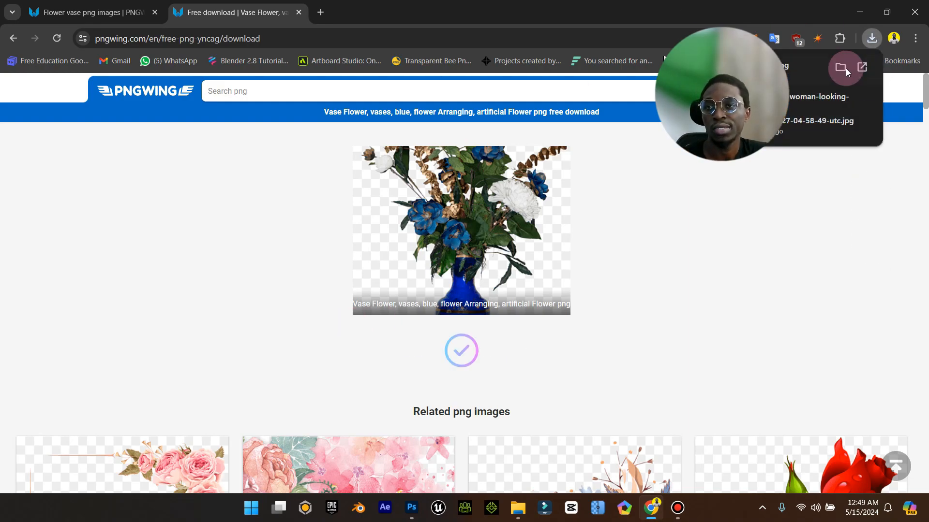
{"action": "left_click", "coordinate": [855, 12]}
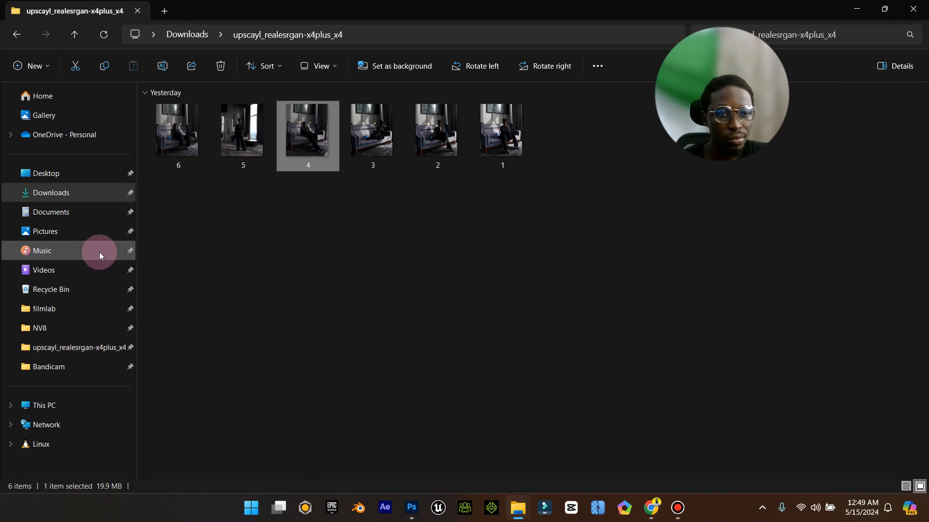
Step: Place the downloaded vase PNG from the Downloads folder into the composite, with its layer topmost and the vase near the sofa's left end
{"action": "left_click", "coordinate": [104, 193]}
{"action": "left_click_drag", "start_coordinate": [169, 140], "coordinate": [303, 353]}
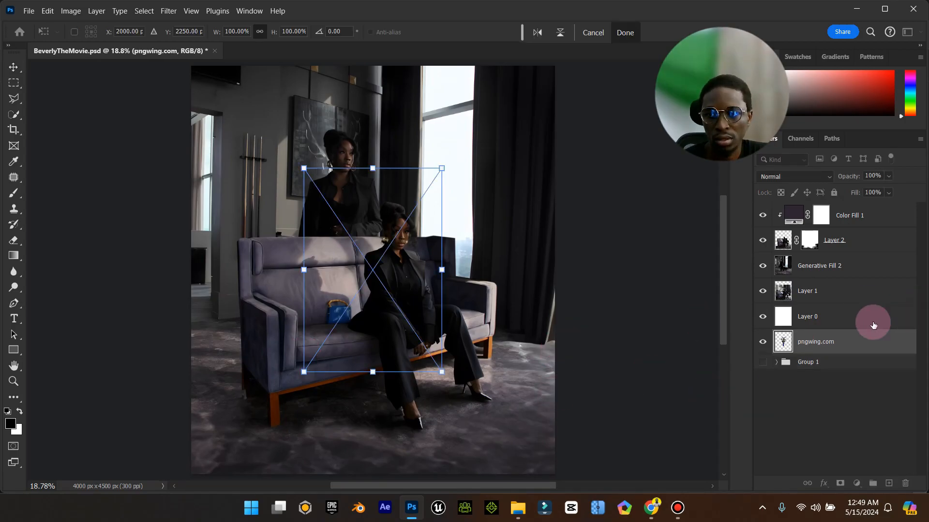
{"action": "left_click_drag", "start_coordinate": [826, 342], "coordinate": [858, 210]}
{"action": "left_click_drag", "start_coordinate": [386, 290], "coordinate": [248, 332]}
Step: Move the pngwing.com layer beneath Layer 2 and position the vase partly behind the sofa's left end
{"action": "mouse_move", "coordinate": [228, 378]}
{"action": "left_mouse_down"}
{"action": "mouse_move", "coordinate": [190, 389]}
{"action": "mouse_move", "coordinate": [230, 374]}
{"action": "left_mouse_up"}
{"action": "mouse_move", "coordinate": [220, 376]}
{"action": "left_mouse_down"}
{"action": "mouse_move", "coordinate": [210, 377]}
{"action": "mouse_move", "coordinate": [235, 386]}
{"action": "left_mouse_up"}
{"action": "left_click_drag", "start_coordinate": [879, 214], "coordinate": [859, 281]}
{"action": "left_click_drag", "start_coordinate": [230, 396], "coordinate": [239, 369]}
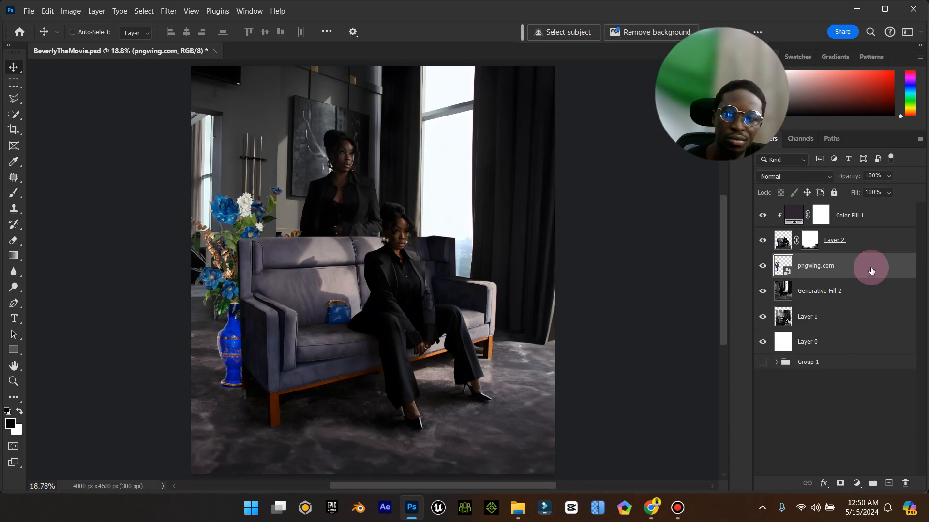
Step: Rasterize the pngwing.com layer and rename it "flower vase"
{"action": "right_click", "coordinate": [856, 271]}
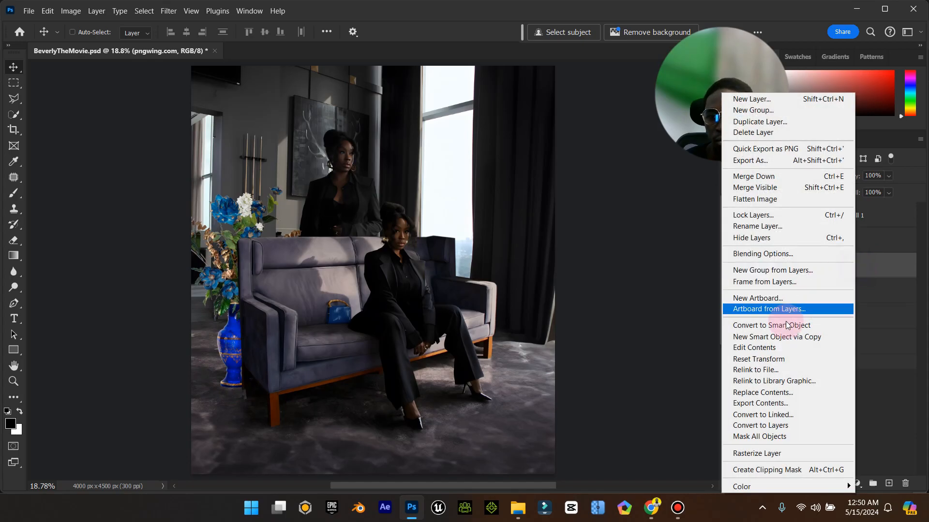
{"action": "left_click", "coordinate": [773, 451]}
{"action": "double_click", "coordinate": [808, 264]}
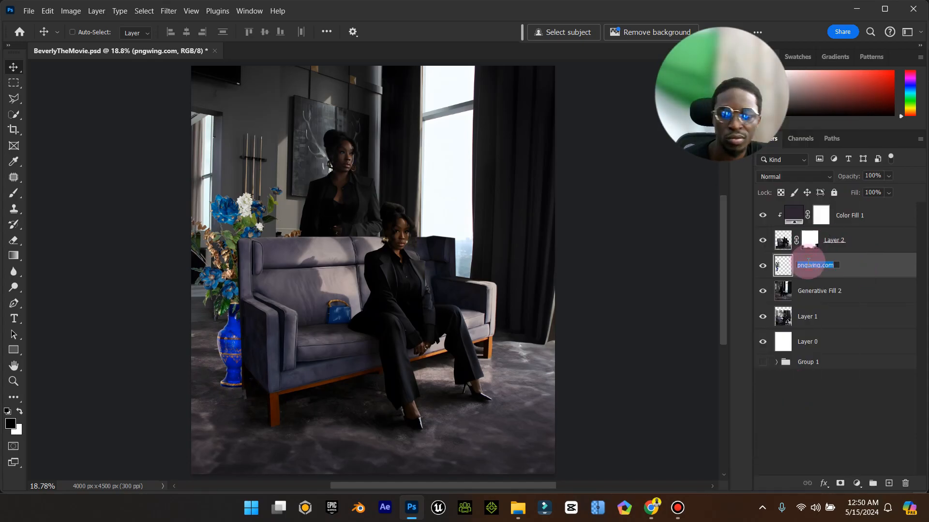
{"action": "type", "text": "flowere"}
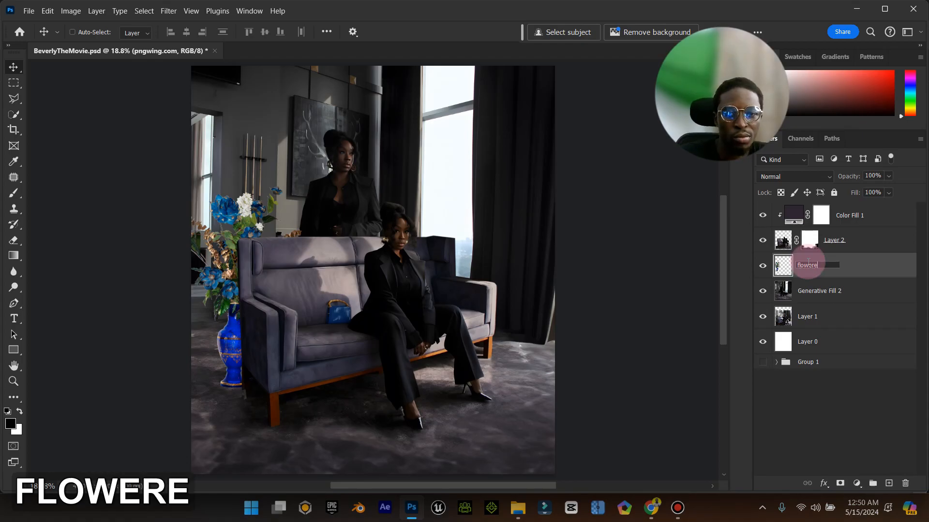
{"action": "key", "text": "BackSpace"}
{"action": "type", "text": "v"}
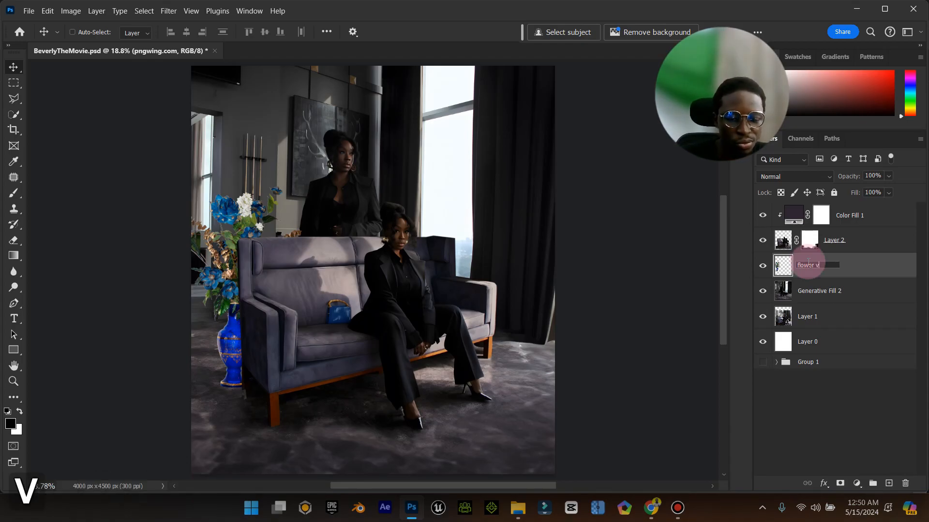
{"action": "type", "text": "ase"}
{"action": "key", "text": "Return"}
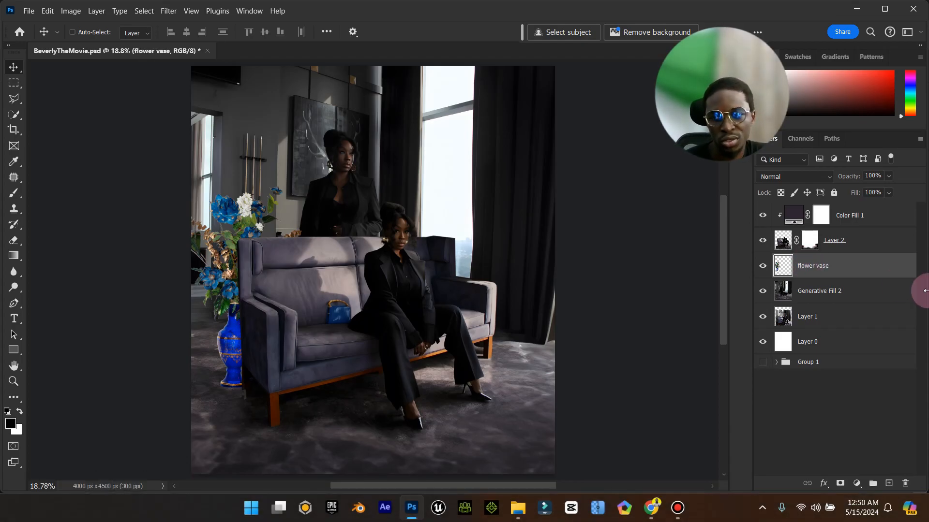
Step: Try the vase in front of the sofa's left end with the flower vase layer above all the others
{"action": "left_click_drag", "start_coordinate": [878, 266], "coordinate": [878, 213]}
{"action": "mouse_move", "coordinate": [242, 354]}
{"action": "left_mouse_down"}
{"action": "mouse_move", "coordinate": [218, 363]}
{"action": "mouse_move", "coordinate": [237, 367]}
{"action": "mouse_move", "coordinate": [223, 367]}
{"action": "mouse_move", "coordinate": [229, 376]}
{"action": "mouse_move", "coordinate": [228, 357]}
{"action": "left_mouse_up"}
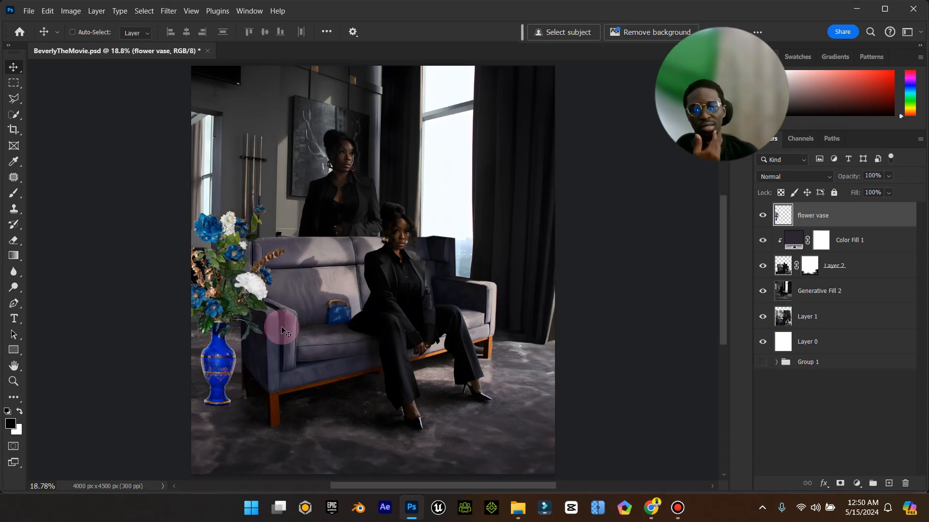
{"action": "left_click_drag", "start_coordinate": [243, 335], "coordinate": [247, 358]}
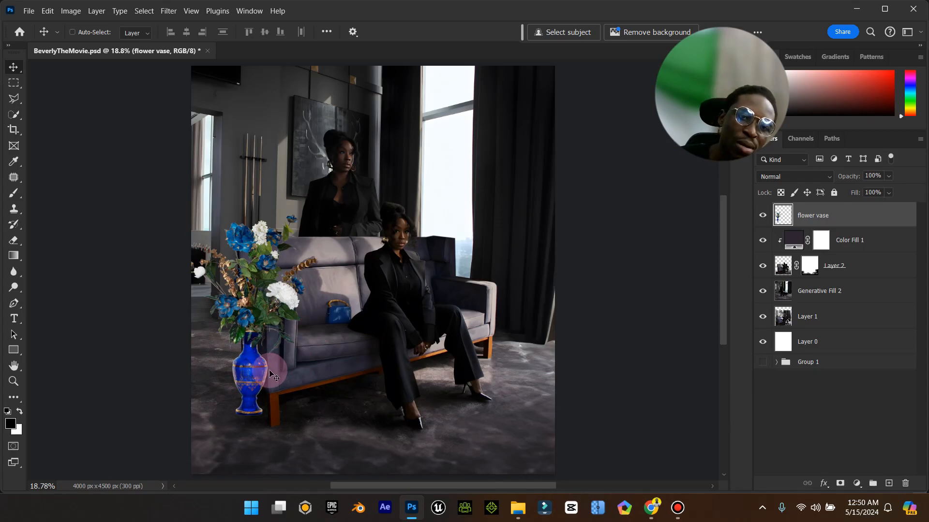
Step: Return the flower vase layer beneath Layer 2 and tuck the vase behind the sofa's left end
{"action": "left_click_drag", "start_coordinate": [875, 213], "coordinate": [846, 279]}
{"action": "left_click_drag", "start_coordinate": [260, 356], "coordinate": [259, 335]}
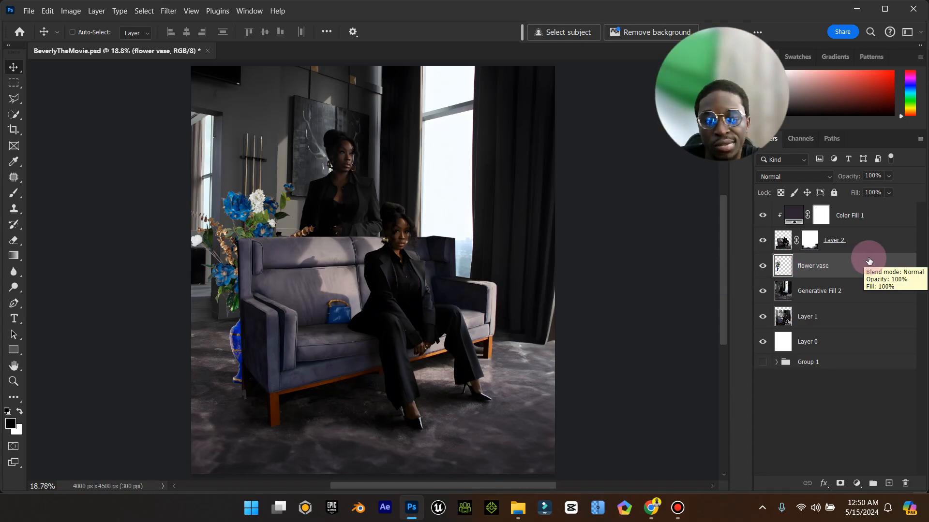
Step: Add a Brightness/Contrast adjustment clipped to the flower vase layer, with brightness -72 and contrast 23
{"action": "left_click", "coordinate": [856, 483]}
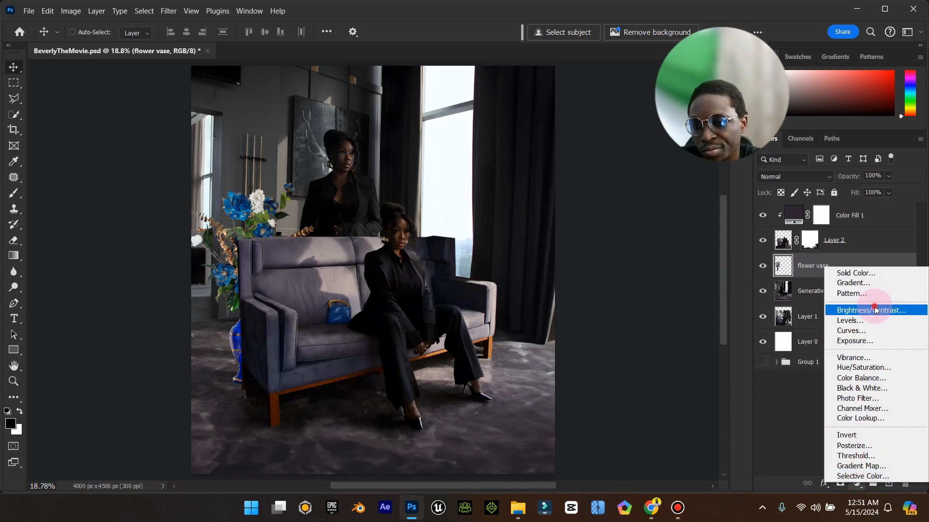
{"action": "left_click", "coordinate": [875, 310]}
{"action": "right_click", "coordinate": [882, 461]}
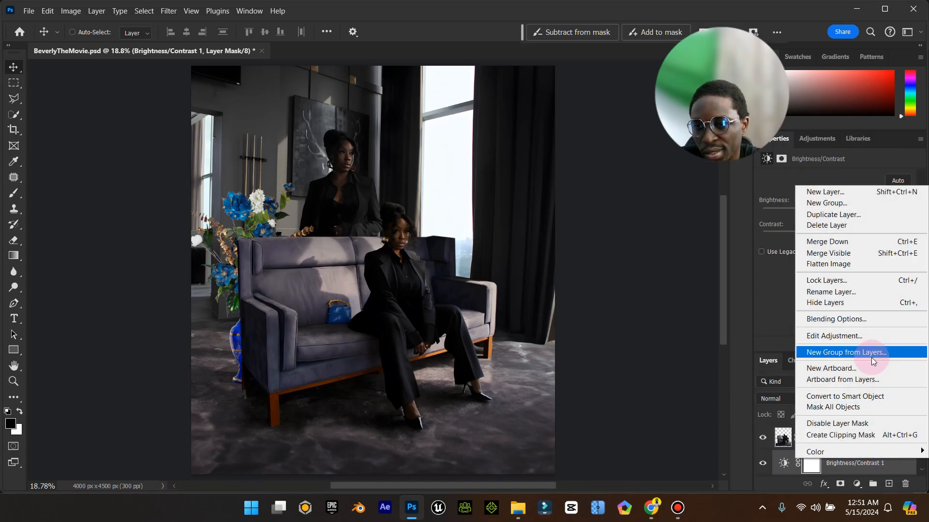
{"action": "left_click", "coordinate": [871, 434]}
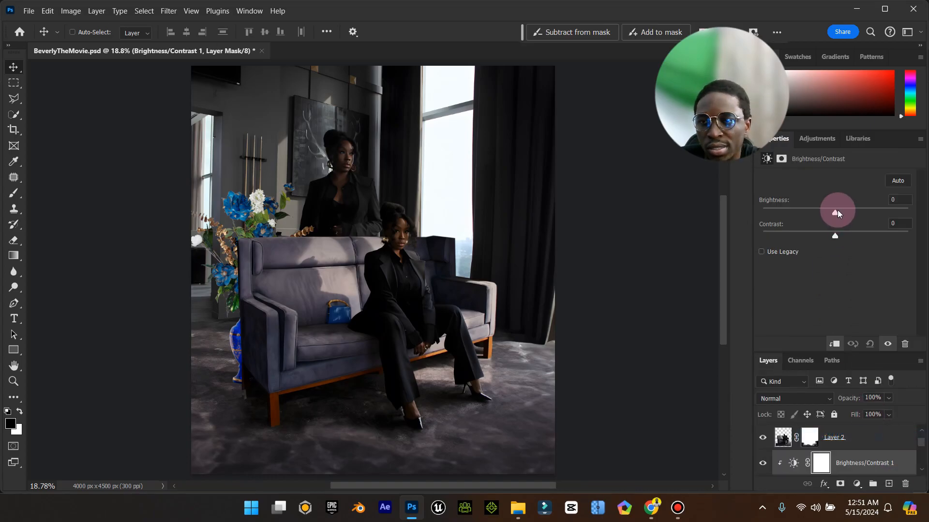
{"action": "left_click_drag", "start_coordinate": [827, 216], "coordinate": [851, 237]}
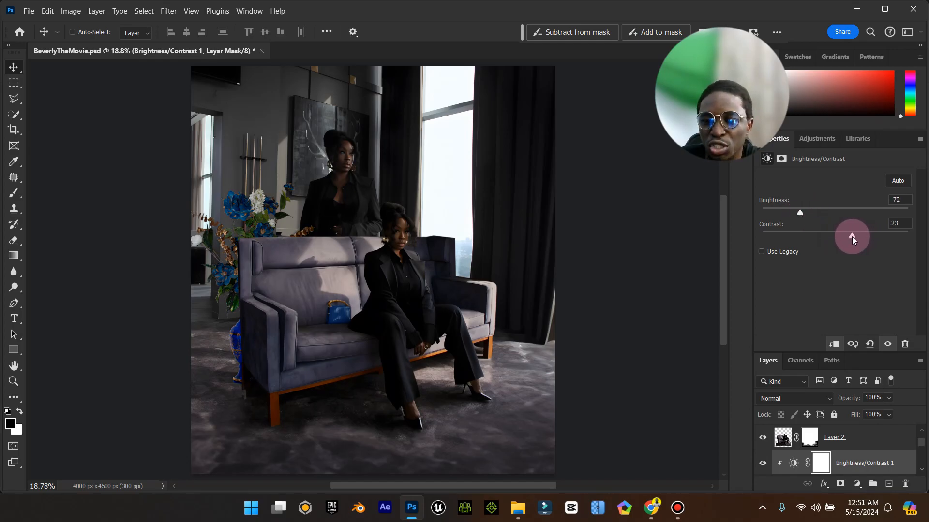
{"action": "left_click", "coordinate": [920, 139]}
{"action": "left_click", "coordinate": [858, 194]}
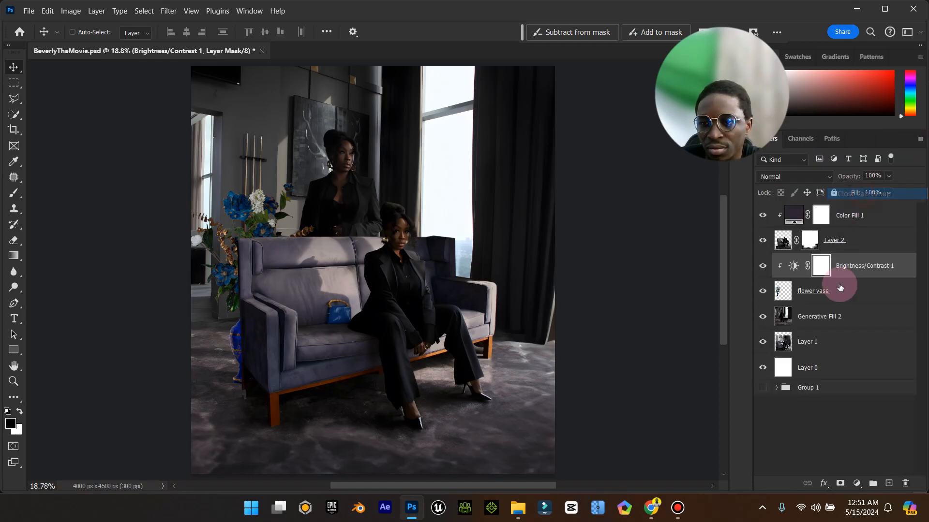
Step: Create a new clipped layer directly above the flower vase layer and name it "shade"
{"action": "left_click", "coordinate": [860, 291]}
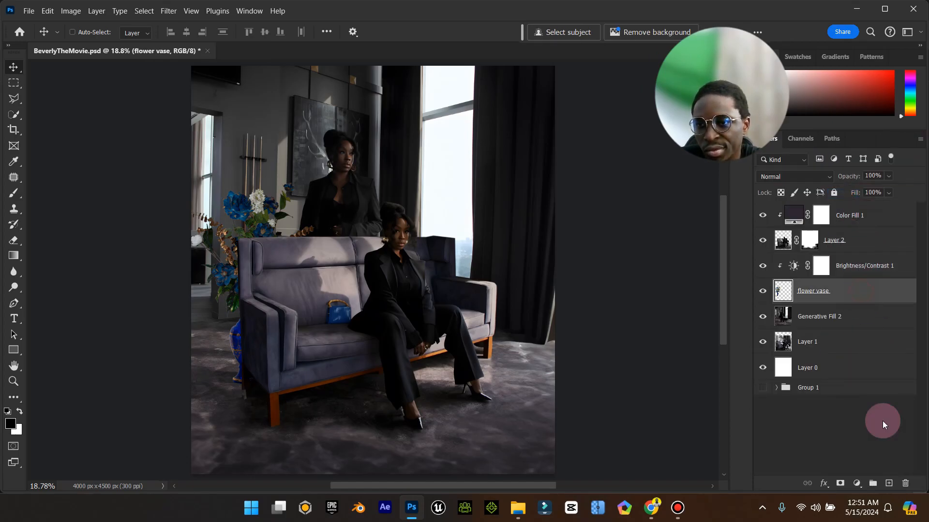
{"action": "left_click", "coordinate": [888, 483]}
{"action": "left_click", "coordinate": [823, 290]}
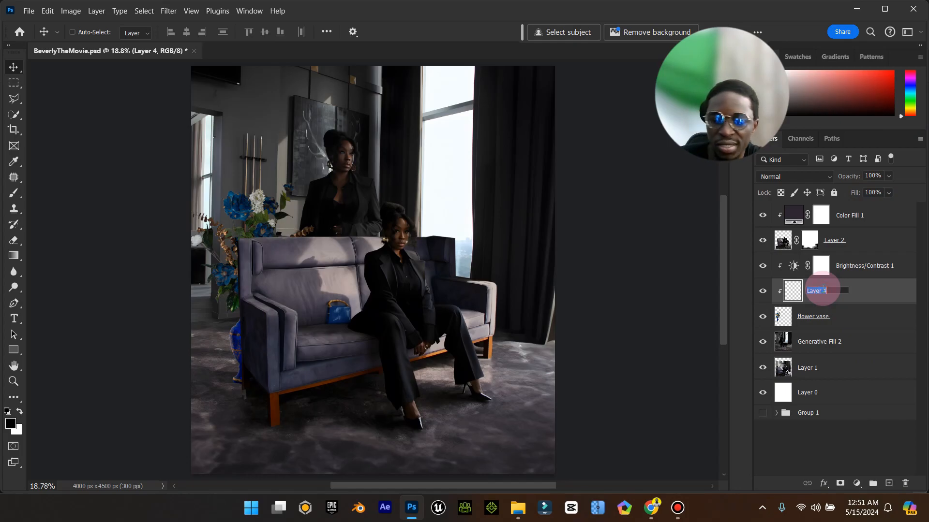
{"action": "type", "text": "shade"}
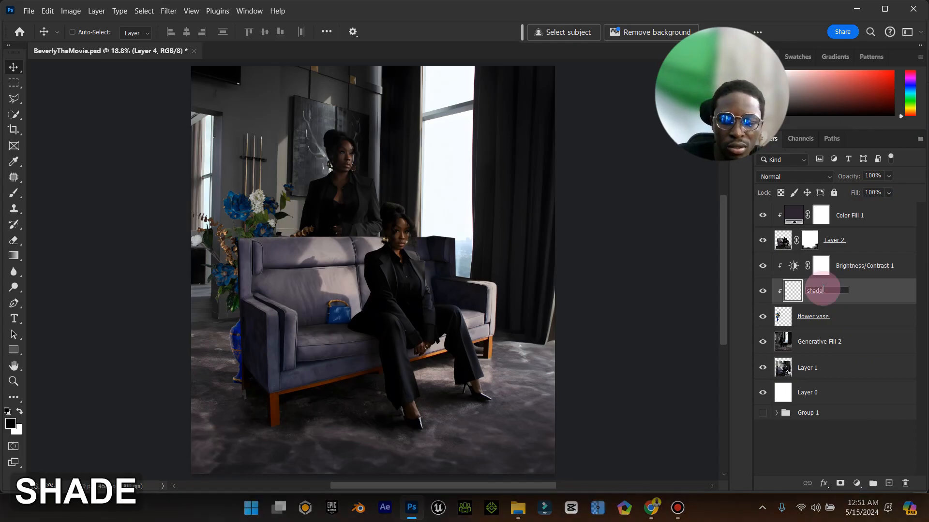
{"action": "key", "text": "Return"}
Step: Set the Brush tool to 100% opacity and size 400 for shading the vase beside the sofa
{"action": "left_click", "coordinate": [14, 381]}
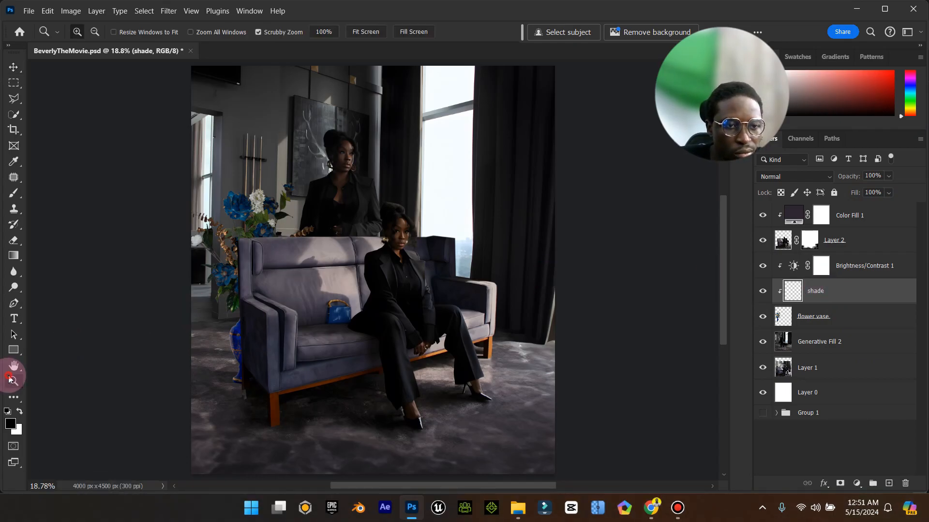
{"action": "left_click_drag", "start_coordinate": [247, 379], "coordinate": [285, 364]}
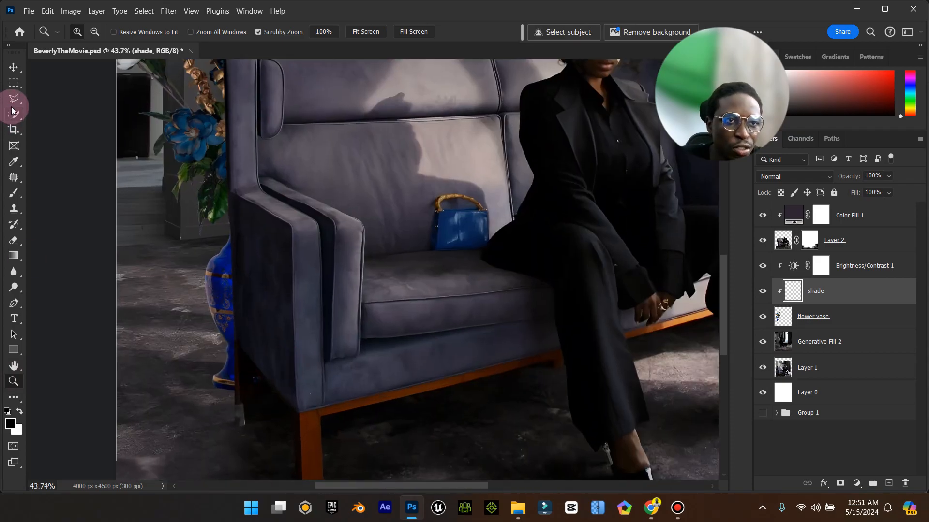
{"action": "left_click", "coordinate": [13, 194]}
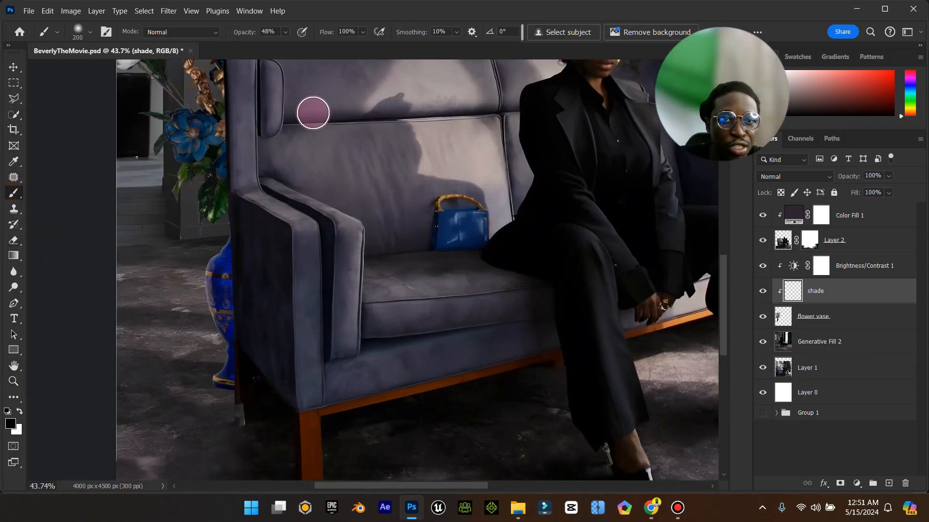
{"action": "left_click", "coordinate": [286, 32]}
{"action": "left_click_drag", "start_coordinate": [291, 46], "coordinate": [352, 45]}
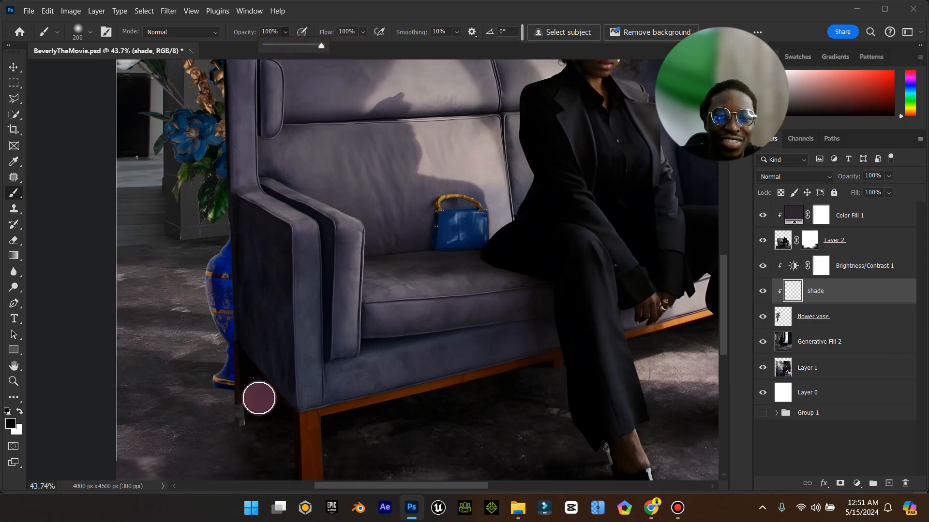
{"action": "key", "text": "bracketright"}
{"action": "key", "text": "bracketright"}
{"action": "key", "text": "bracketright"}
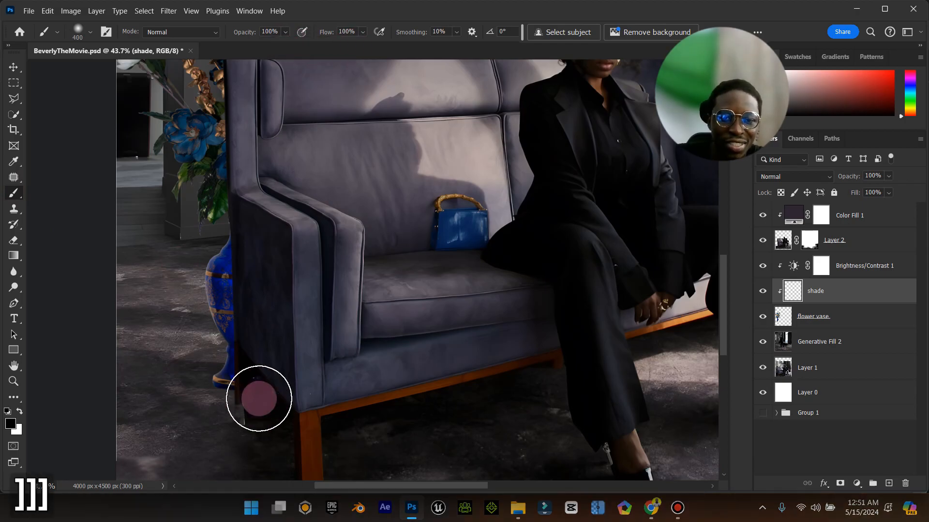
Step: Paint soft black shading on the shade layer over the flowers and vase where they meet the sofa's back and side edges
{"action": "mouse_move", "coordinate": [259, 399]}
{"action": "left_mouse_down"}
{"action": "mouse_move", "coordinate": [282, 302]}
{"action": "mouse_move", "coordinate": [264, 328]}
{"action": "mouse_move", "coordinate": [268, 272]}
{"action": "mouse_move", "coordinate": [263, 350]}
{"action": "mouse_move", "coordinate": [270, 232]}
{"action": "mouse_move", "coordinate": [258, 273]}
{"action": "mouse_move", "coordinate": [277, 208]}
{"action": "left_mouse_up"}
{"action": "scroll", "coordinate": [261, 227], "scroll_direction": "up", "scroll_amount": 2}
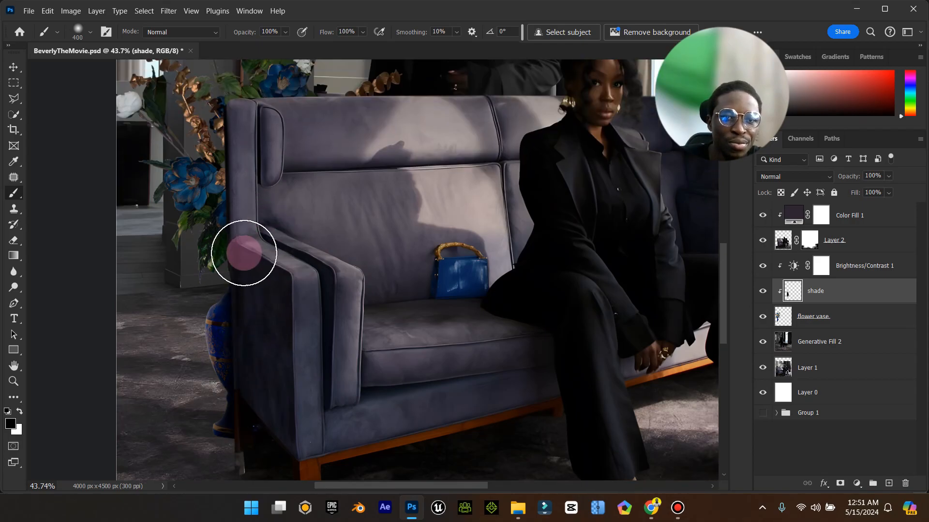
{"action": "scroll", "coordinate": [271, 222], "scroll_direction": "up", "scroll_amount": 2}
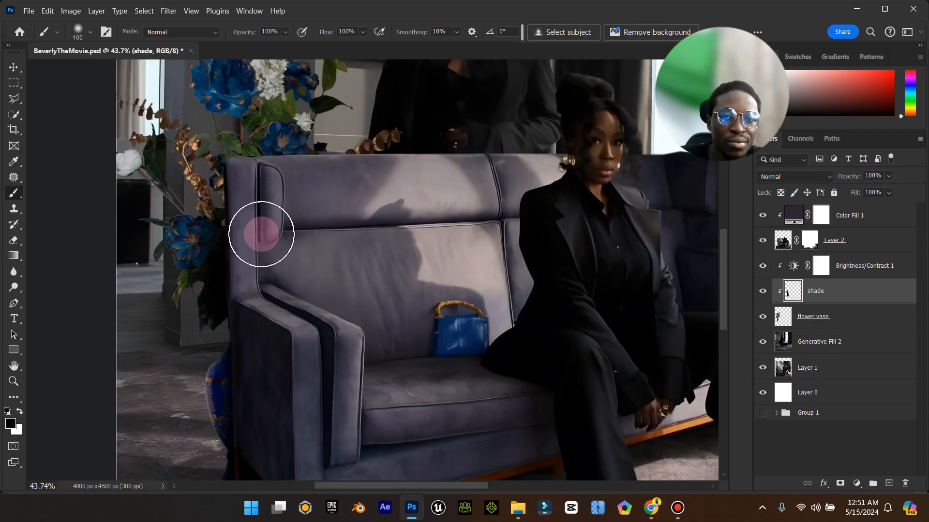
{"action": "scroll", "coordinate": [261, 228], "scroll_direction": "up", "scroll_amount": 2}
{"action": "mouse_move", "coordinate": [281, 218]}
{"action": "left_mouse_down"}
{"action": "mouse_move", "coordinate": [325, 240]}
{"action": "mouse_move", "coordinate": [380, 215]}
{"action": "mouse_move", "coordinate": [423, 214]}
{"action": "left_mouse_up"}
{"action": "scroll", "coordinate": [420, 214], "scroll_direction": "up", "scroll_amount": 2}
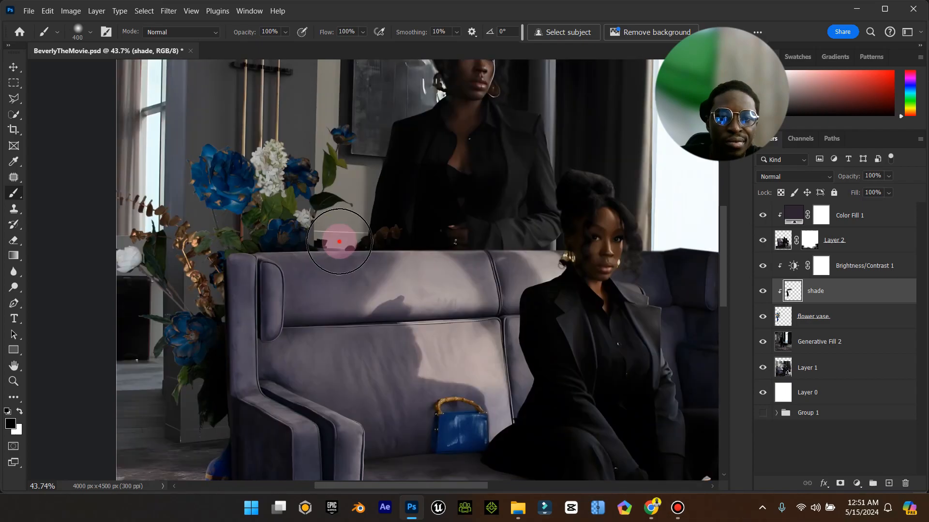
{"action": "scroll", "coordinate": [278, 355], "scroll_direction": "down", "scroll_amount": 4}
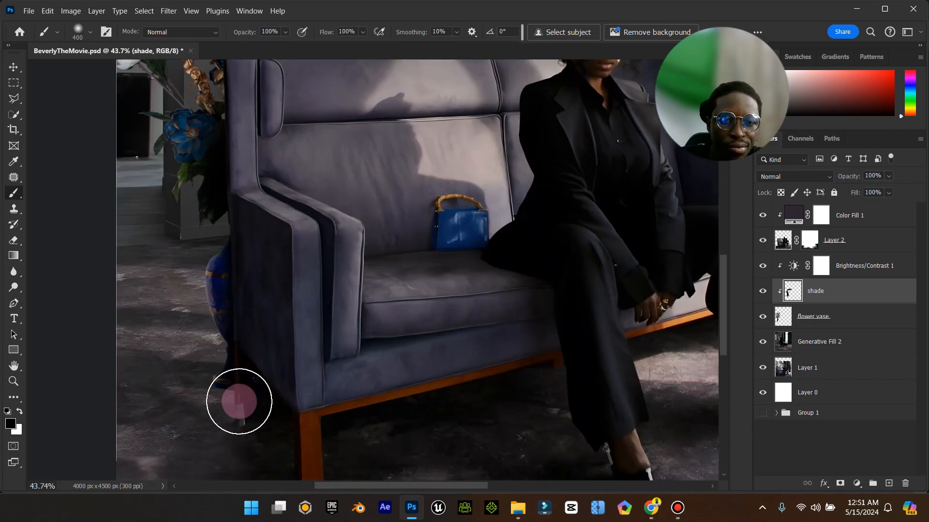
{"action": "mouse_move", "coordinate": [180, 408]}
{"action": "left_mouse_down"}
{"action": "mouse_move", "coordinate": [225, 394]}
{"action": "mouse_move", "coordinate": [201, 381]}
{"action": "mouse_move", "coordinate": [221, 370]}
{"action": "left_mouse_up"}
{"action": "left_click_drag", "start_coordinate": [250, 294], "coordinate": [241, 312]}
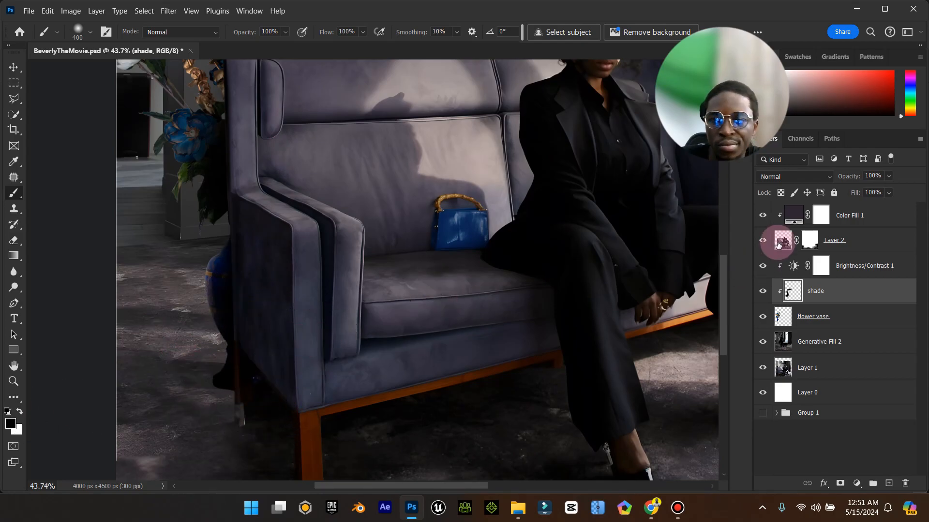
Step: Set the vase's shade layer to Multiply blending with 75% opacity and 85% fill
{"action": "left_click", "coordinate": [814, 179]}
{"action": "left_click", "coordinate": [809, 189]}
{"action": "mouse_move", "coordinate": [887, 177]}
{"action": "left_mouse_down"}
{"action": "mouse_move", "coordinate": [878, 190]}
{"action": "mouse_move", "coordinate": [890, 191]}
{"action": "left_mouse_up"}
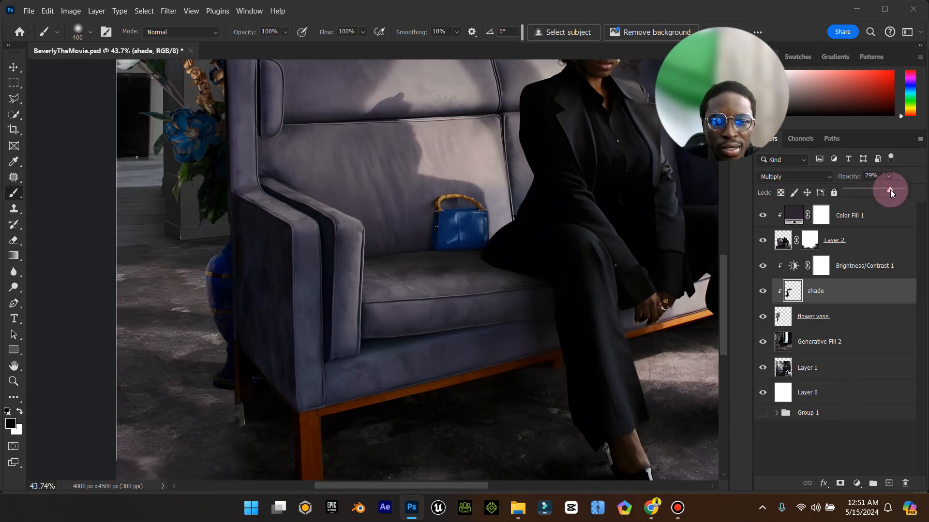
{"action": "left_click", "coordinate": [865, 298]}
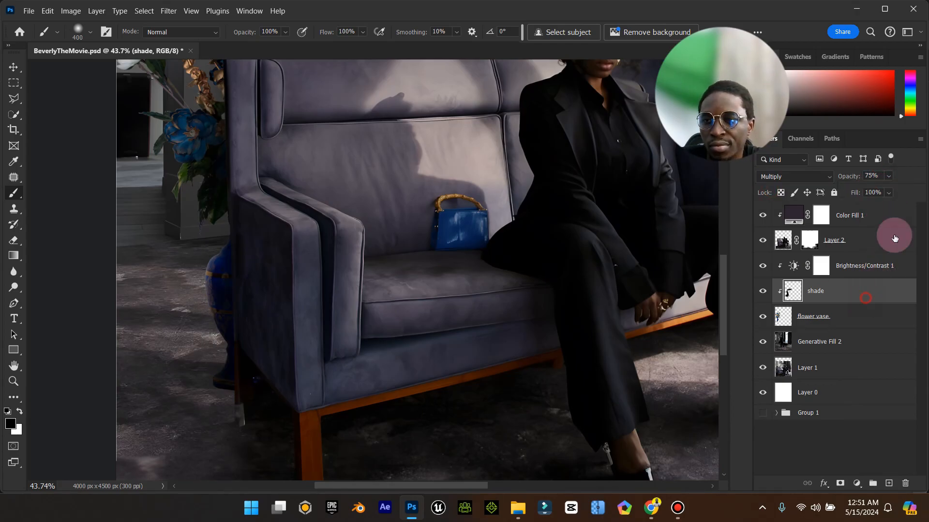
{"action": "left_click_drag", "start_coordinate": [884, 205], "coordinate": [892, 208]}
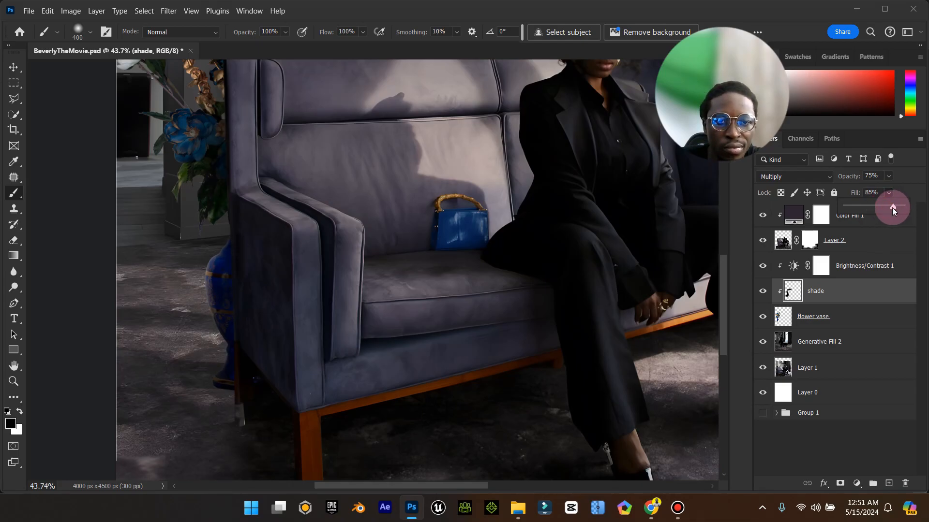
Step: View the whole image and compare it with the vase's shade layer hidden and shown
{"action": "double_click", "coordinate": [14, 366]}
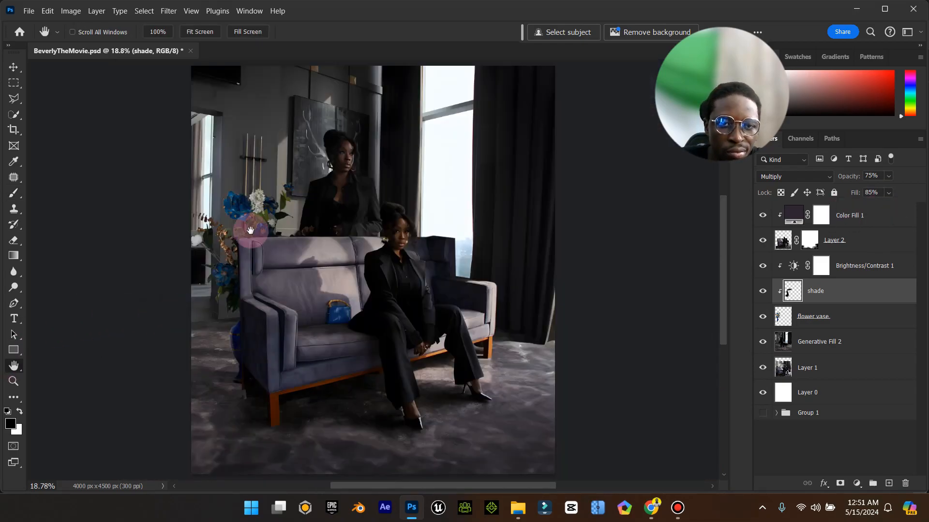
{"action": "left_click", "coordinate": [14, 67]}
{"action": "left_click", "coordinate": [765, 296]}
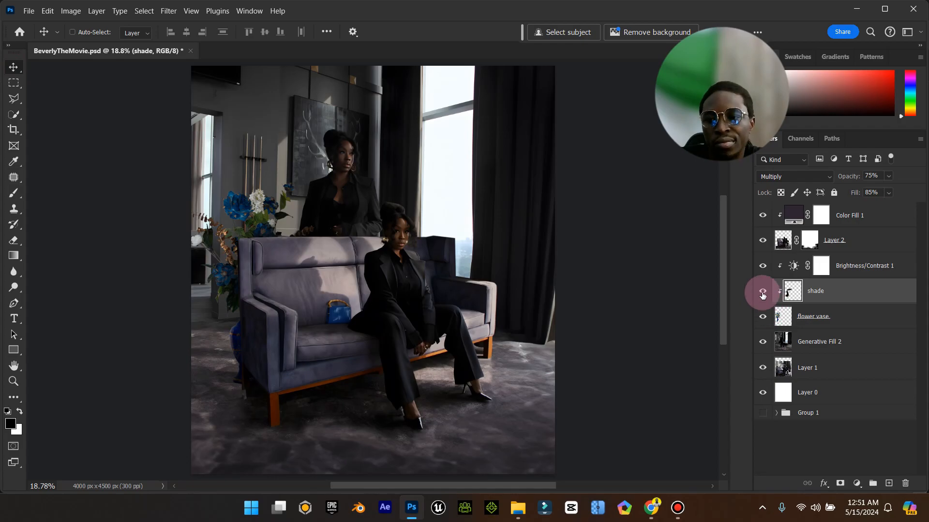
{"action": "left_click", "coordinate": [758, 295]}
{"action": "left_click", "coordinate": [759, 295]}
{"action": "left_click", "coordinate": [758, 295]}
{"action": "left_click", "coordinate": [759, 295]}
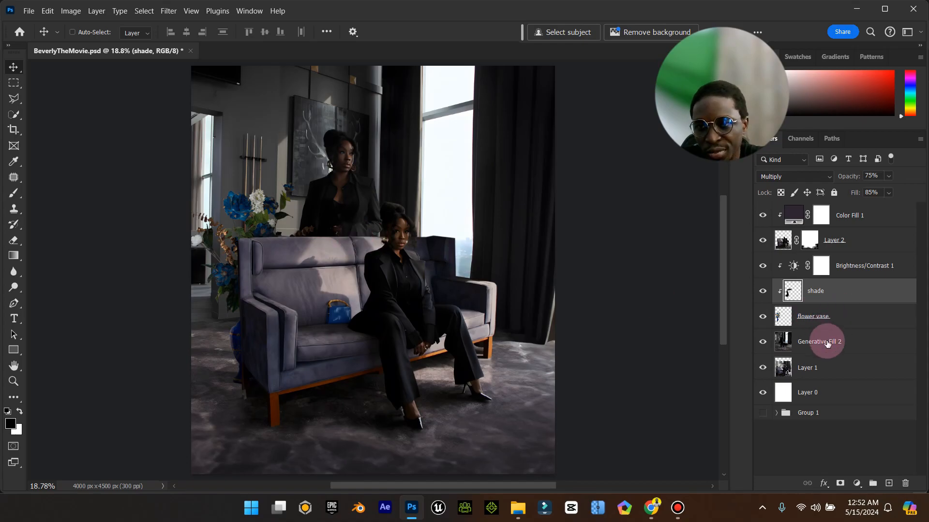
Step: Apply the layer mask of Layer 2 and add a clipped layer above it named shade
{"action": "right_click", "coordinate": [810, 240]}
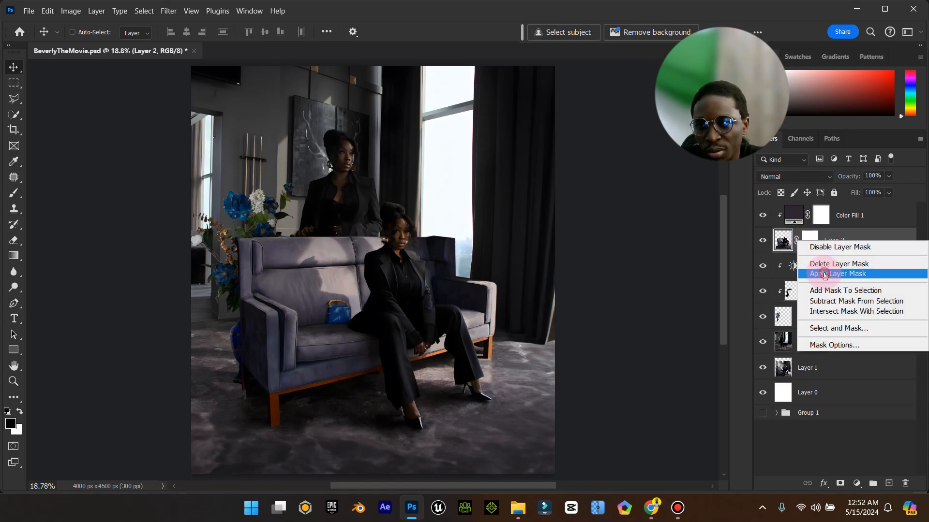
{"action": "left_click", "coordinate": [824, 265]}
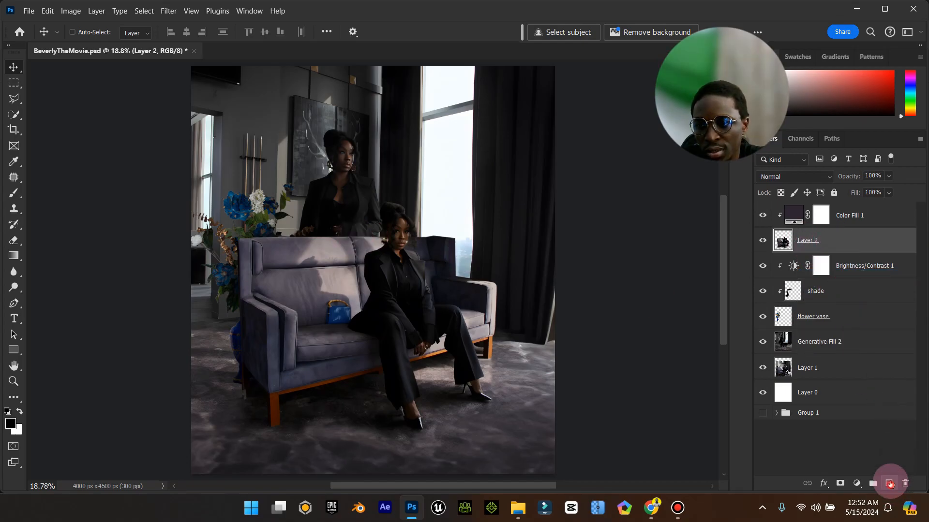
{"action": "left_click", "coordinate": [888, 483]}
{"action": "double_click", "coordinate": [814, 240]}
{"action": "type", "text": "sh"}
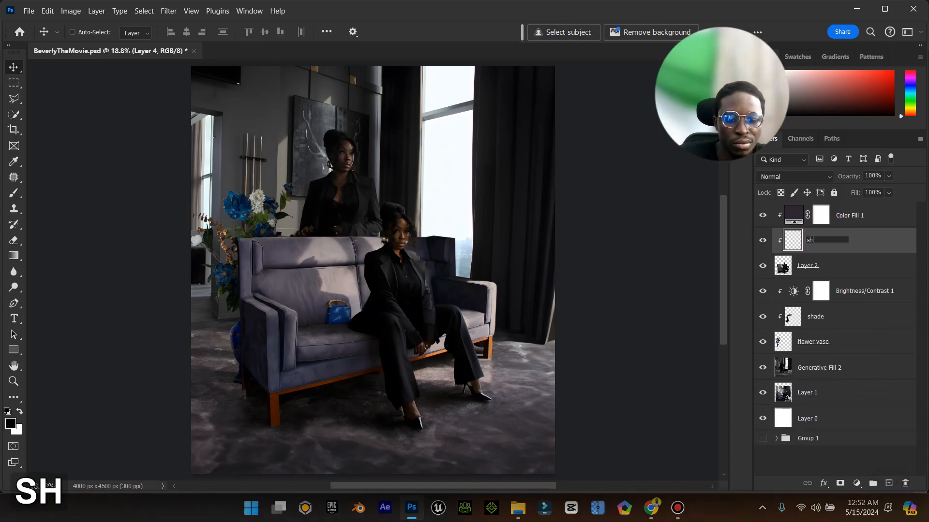
{"action": "type", "text": "ade"}
{"action": "key", "text": "Return"}
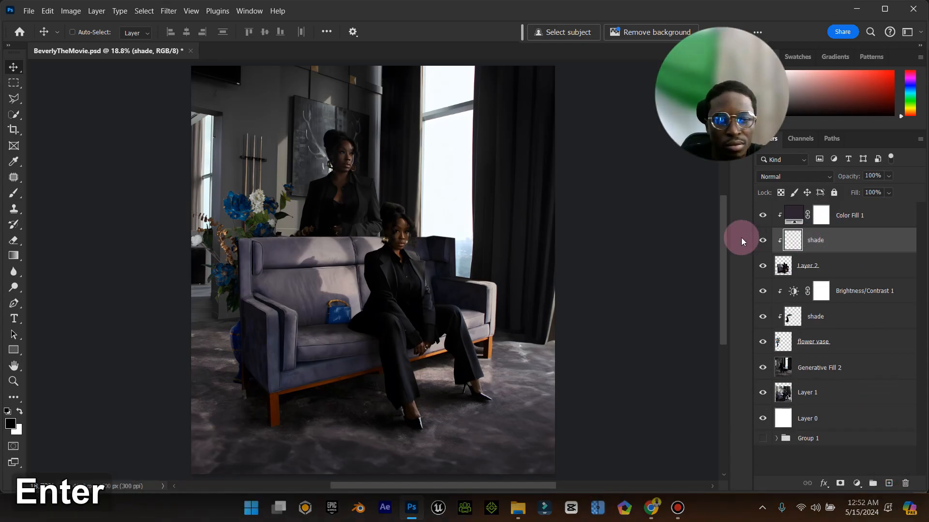
Step: Paint soft black shading over the standing woman along the sofa's top edge, undoing the last stroke
{"action": "left_click", "coordinate": [13, 193]}
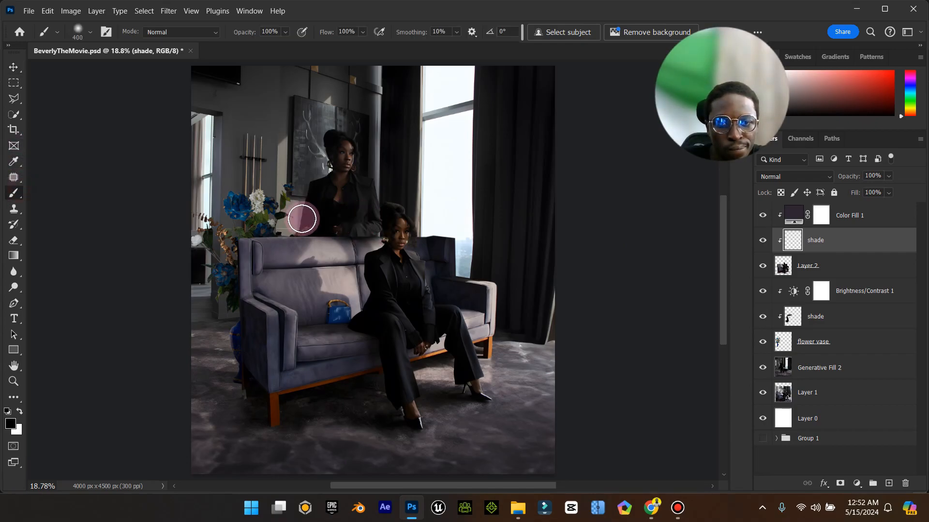
{"action": "left_click", "coordinate": [408, 231]}
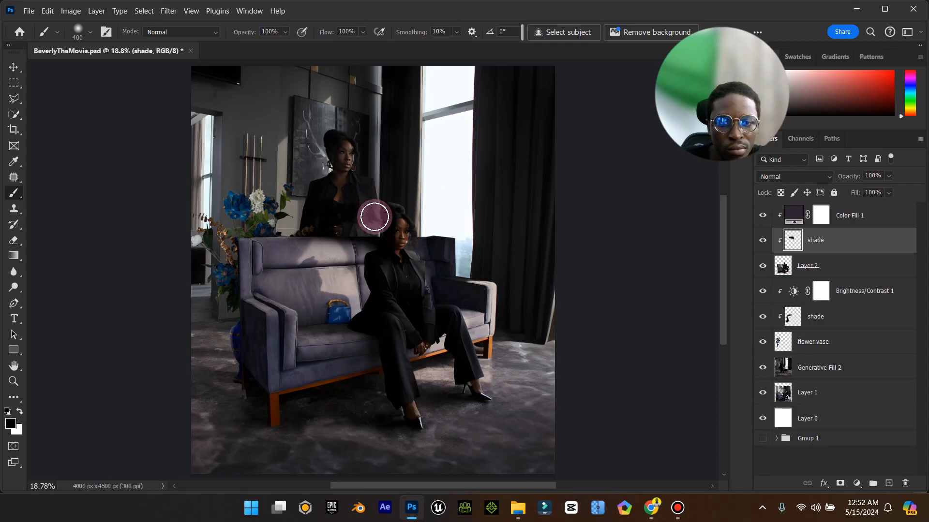
{"action": "key", "text": "ctrl+z"}
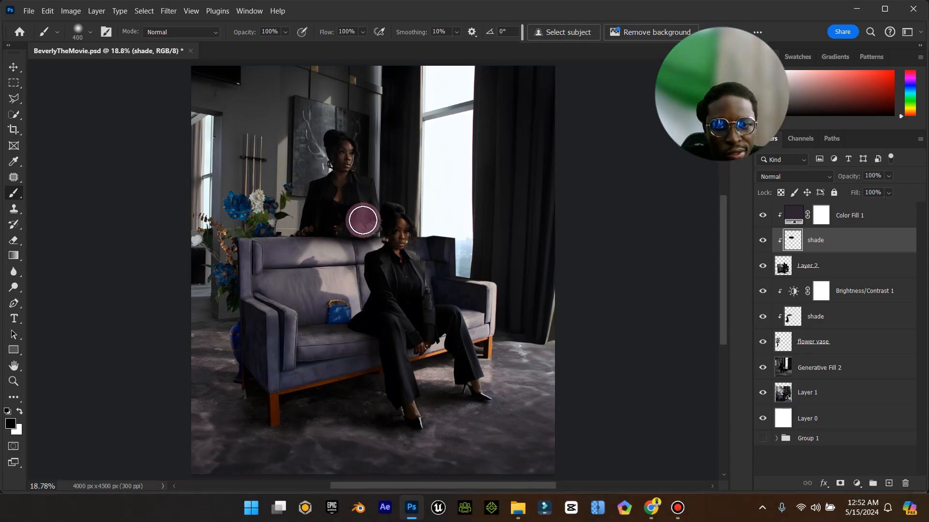
Step: Set the new shade layer above Layer 2 to Multiply blending with 86% opacity and 84% fill
{"action": "left_click", "coordinate": [808, 177]}
{"action": "left_click", "coordinate": [813, 192]}
{"action": "left_click_drag", "start_coordinate": [889, 178], "coordinate": [873, 192]}
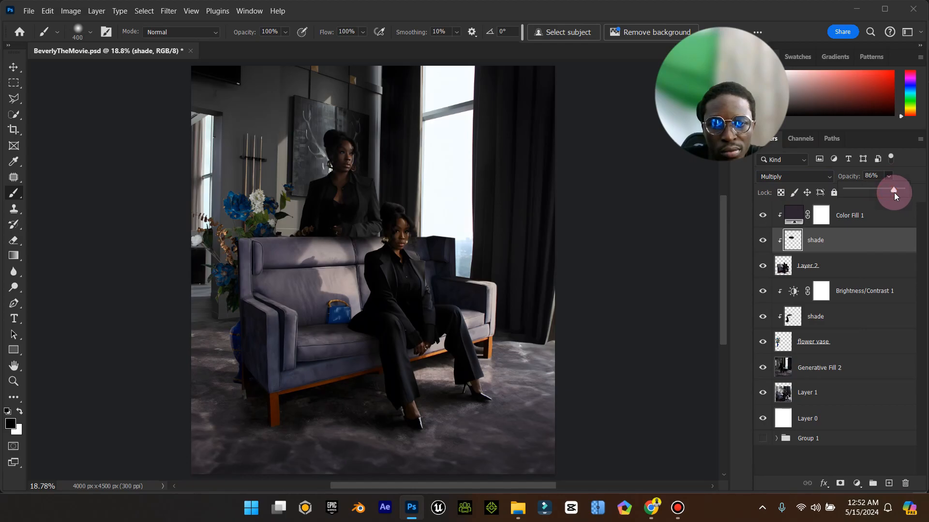
{"action": "left_click_drag", "start_coordinate": [892, 193], "coordinate": [891, 194]}
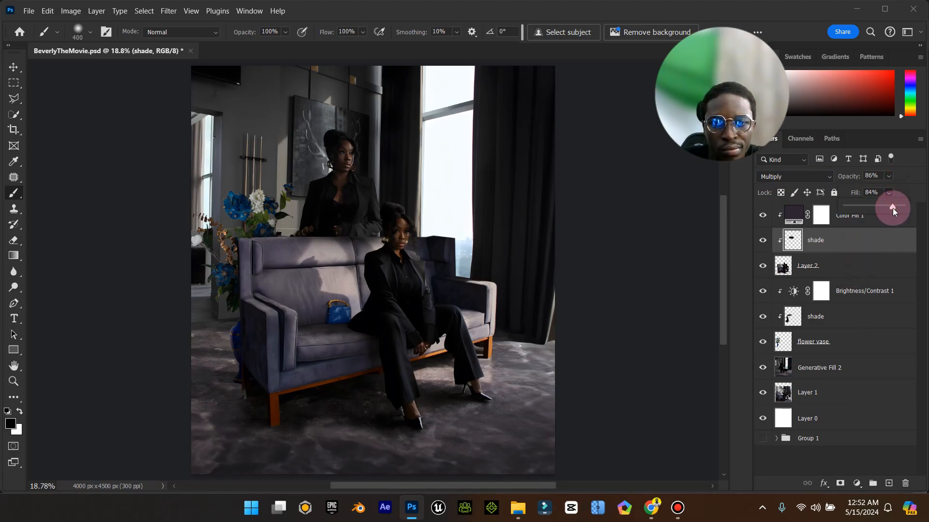
Step: Check the shaded composite up close and as a whole, and save the document
{"action": "left_click", "coordinate": [13, 67]}
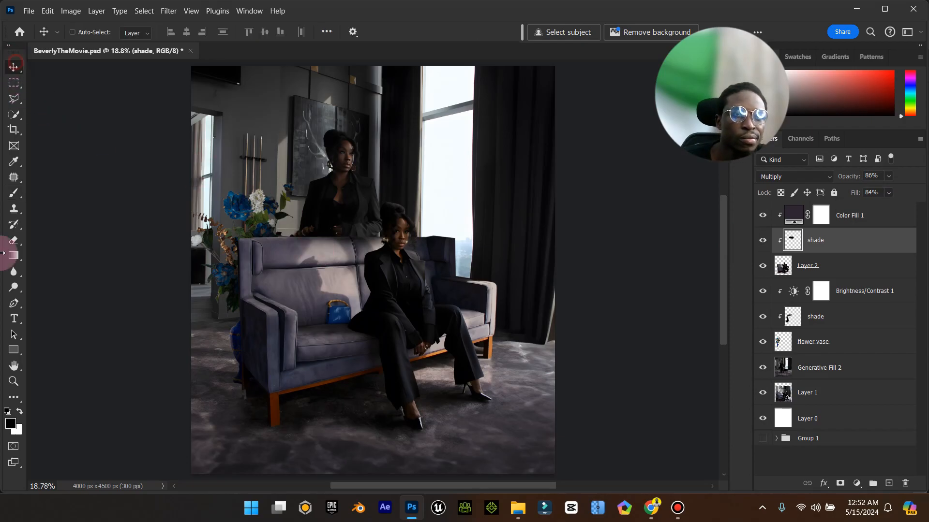
{"action": "left_click", "coordinate": [13, 380]}
{"action": "left_click_drag", "start_coordinate": [321, 228], "coordinate": [339, 239]}
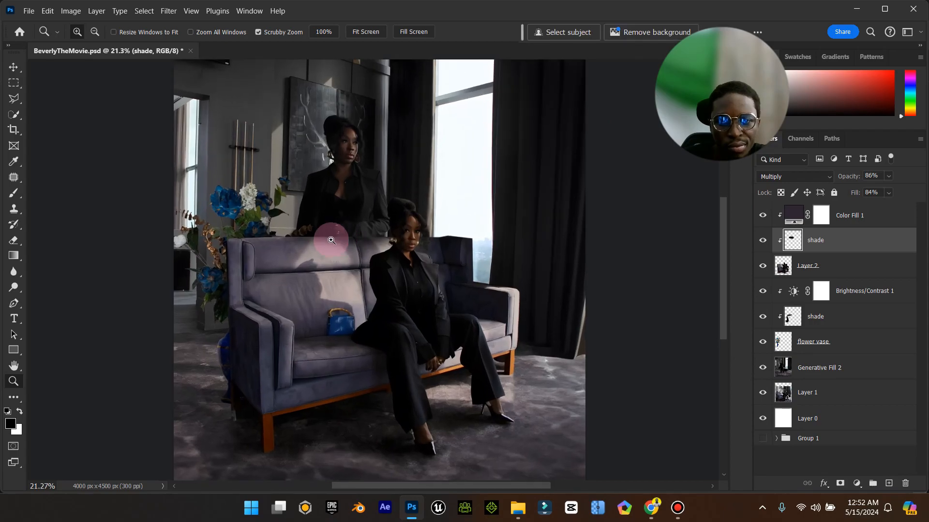
{"action": "left_click", "coordinate": [13, 67]}
{"action": "double_click", "coordinate": [14, 369]}
{"action": "left_click", "coordinate": [12, 381]}
{"action": "mouse_move", "coordinate": [397, 347]}
{"action": "left_mouse_down"}
{"action": "mouse_move", "coordinate": [373, 343]}
{"action": "mouse_move", "coordinate": [386, 348]}
{"action": "left_mouse_up"}
{"action": "left_click", "coordinate": [15, 69]}
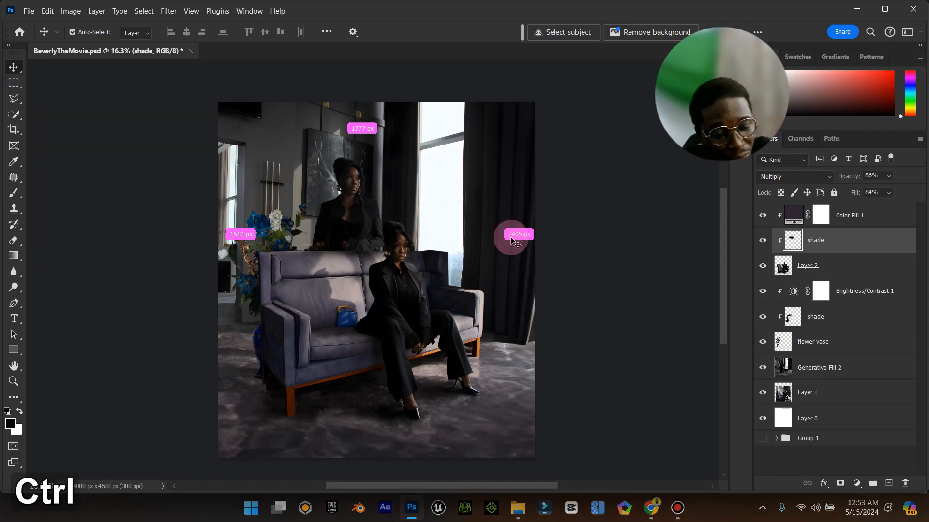
{"action": "key", "text": "ctrl+s"}
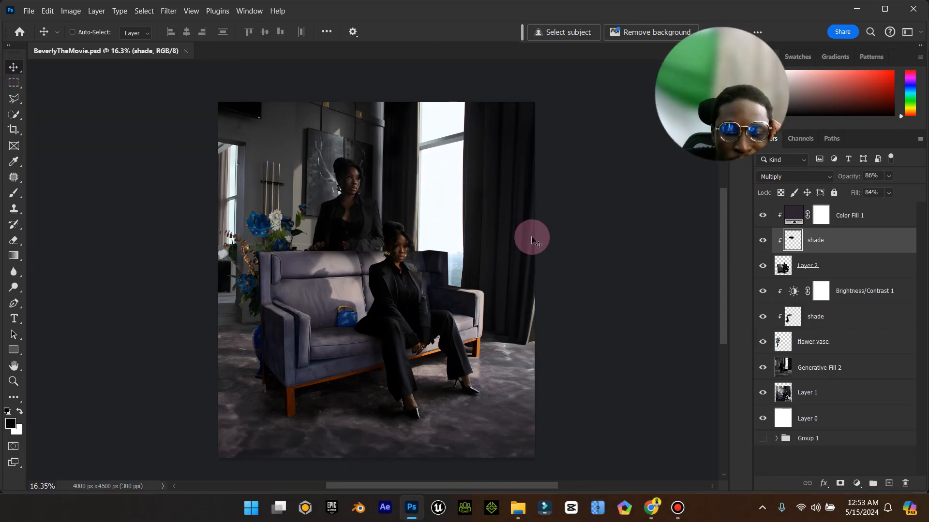
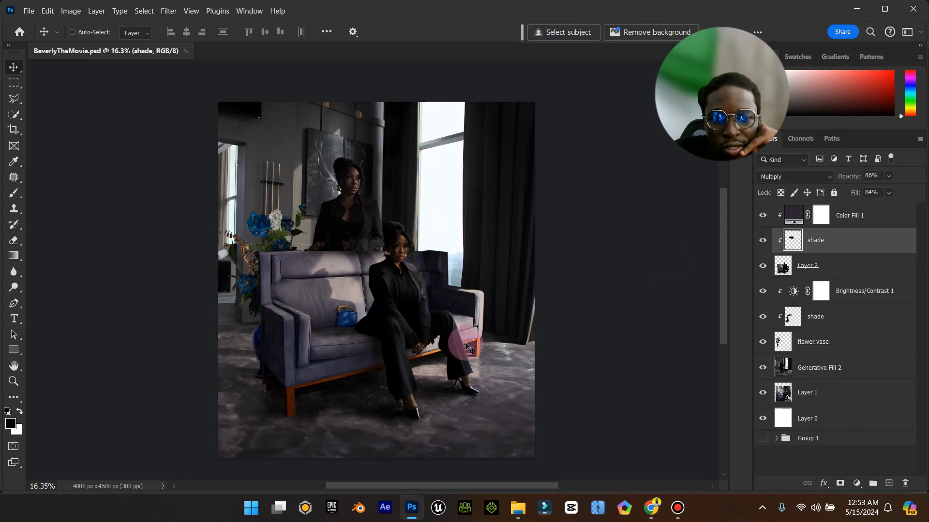
Step: Add a layer clipped to the flower vase and shade the vase's base on it with a size 30 brush at 58% fill
{"action": "left_click", "coordinate": [822, 344]}
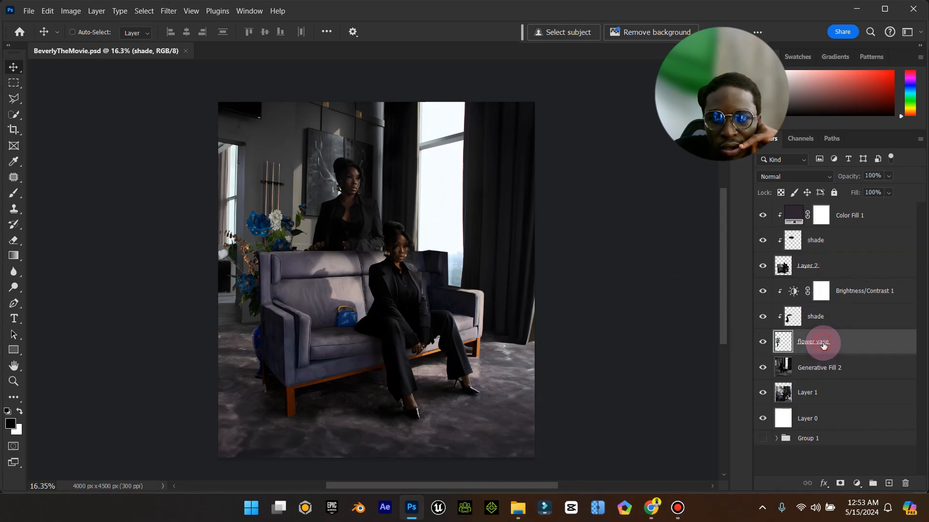
{"action": "left_click", "coordinate": [887, 485]}
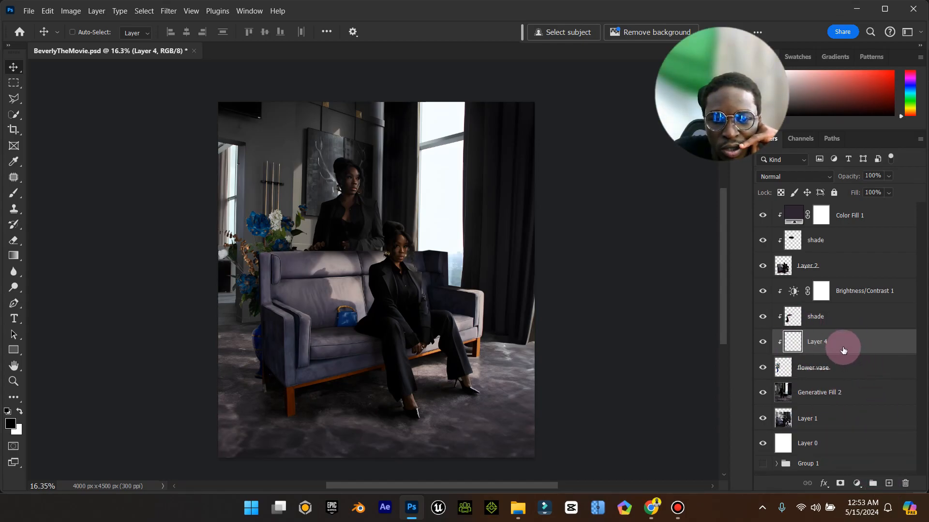
{"action": "left_click", "coordinate": [13, 381]}
{"action": "left_click_drag", "start_coordinate": [241, 386], "coordinate": [460, 317]}
{"action": "left_click", "coordinate": [12, 192]}
{"action": "key", "text": "bracketleft"}
{"action": "key", "text": "bracketleft"}
{"action": "key", "text": "bracketleft"}
{"action": "key", "text": "bracketleft"}
{"action": "key", "text": "bracketleft"}
{"action": "key", "text": "bracketleft"}
{"action": "key", "text": "bracketleft"}
{"action": "key", "text": "bracketleft"}
{"action": "key", "text": "bracketleft"}
{"action": "key", "text": "bracketleft"}
{"action": "key", "text": "bracketleft"}
{"action": "key", "text": "bracketleft"}
{"action": "key", "text": "bracketleft"}
{"action": "key", "text": "bracketleft"}
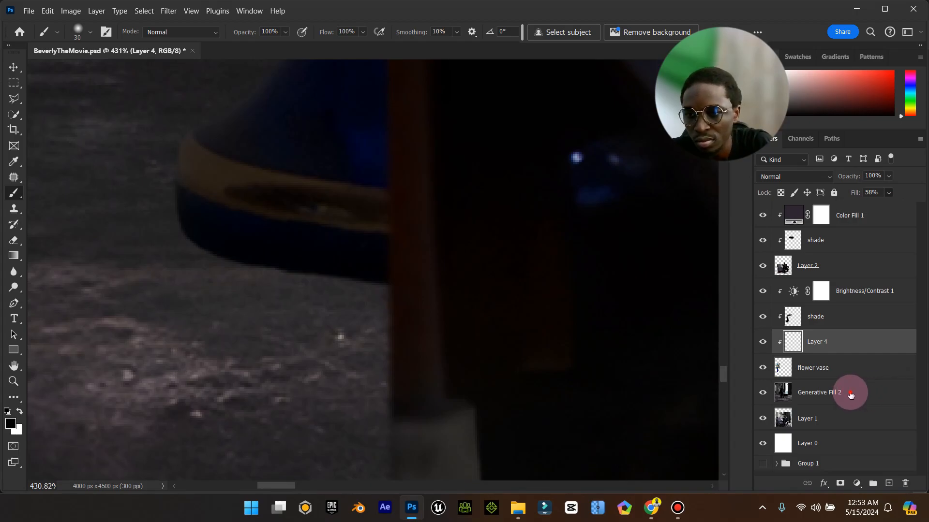
Step: Add a layer above Generative Fill 2 and paint a soft black contact shadow on the floor beneath the vase
{"action": "left_click", "coordinate": [850, 392]}
{"action": "left_click", "coordinate": [887, 484]}
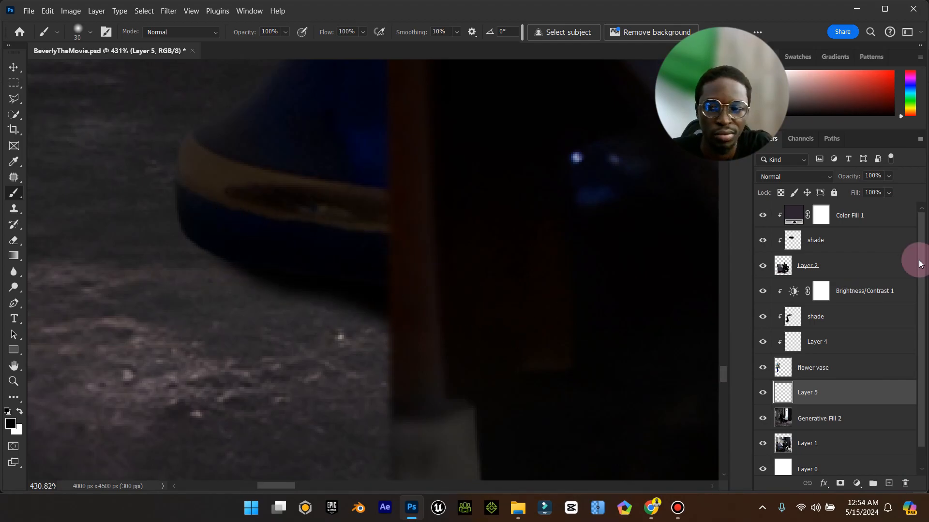
Step: Set the vase's floor shadow layer to Multiply with 77% opacity and 78% fill, and save the document
{"action": "left_click", "coordinate": [824, 178]}
{"action": "left_click", "coordinate": [797, 187]}
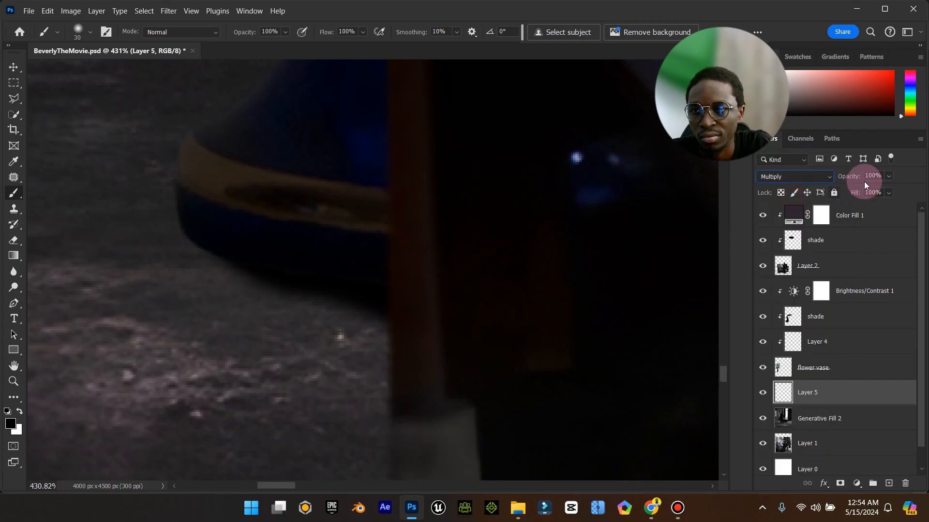
{"action": "left_click", "coordinate": [880, 190]}
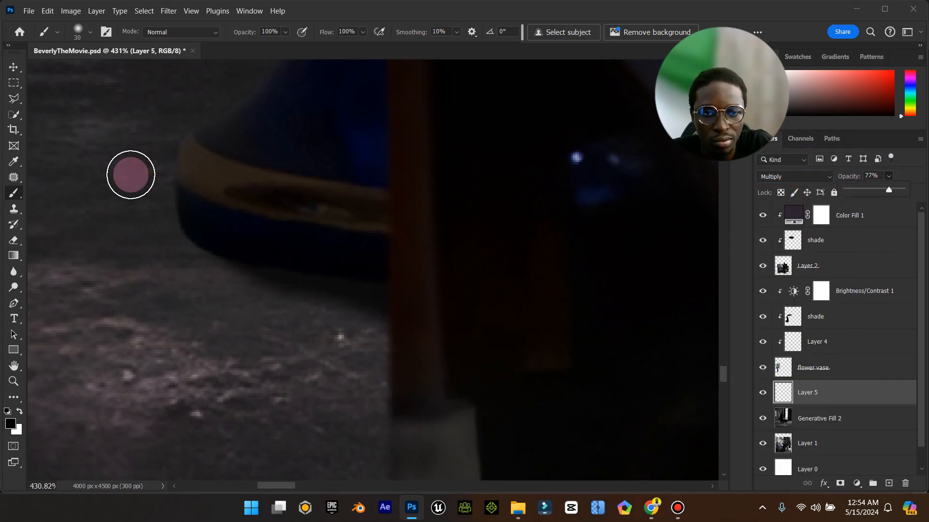
{"action": "left_click", "coordinate": [13, 66]}
{"action": "double_click", "coordinate": [14, 366]}
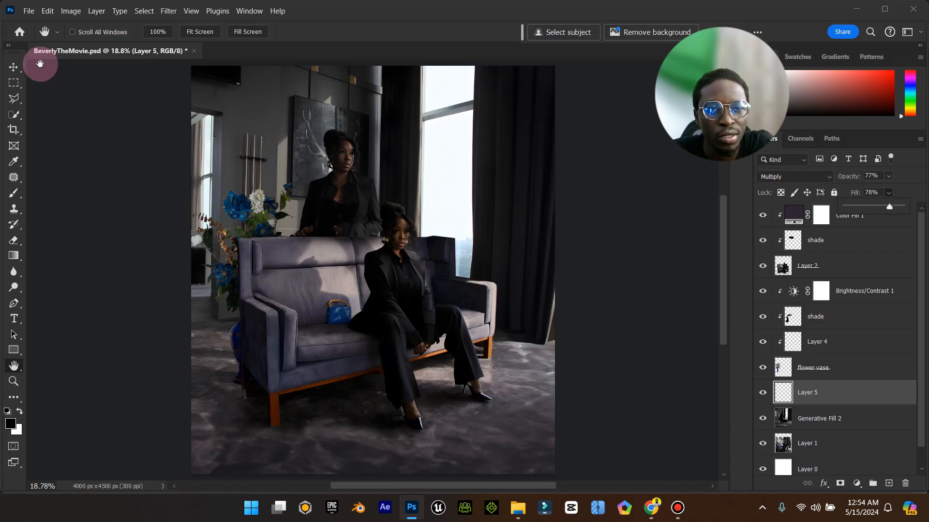
{"action": "left_click", "coordinate": [20, 71]}
{"action": "key", "text": "ctrl+s"}
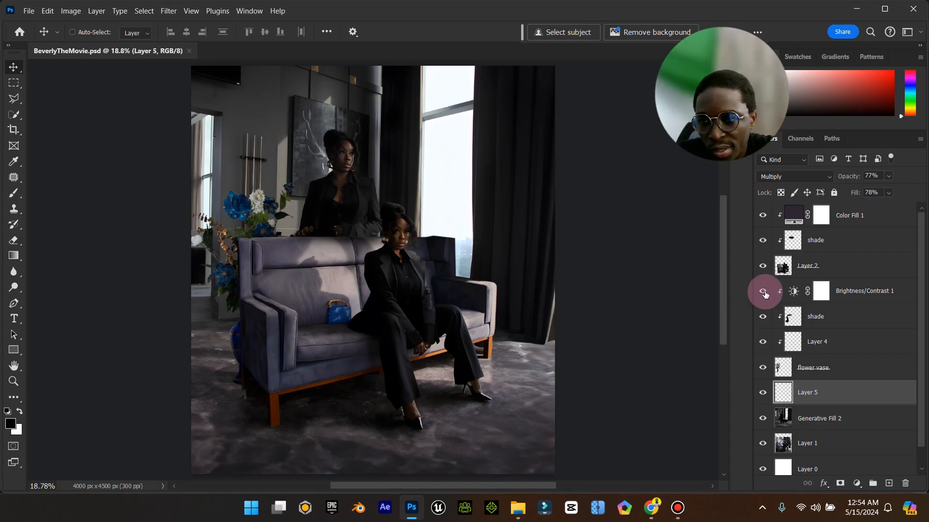
Step: Compare the composite with Layer 2 hidden and shown
{"action": "left_click", "coordinate": [757, 266]}
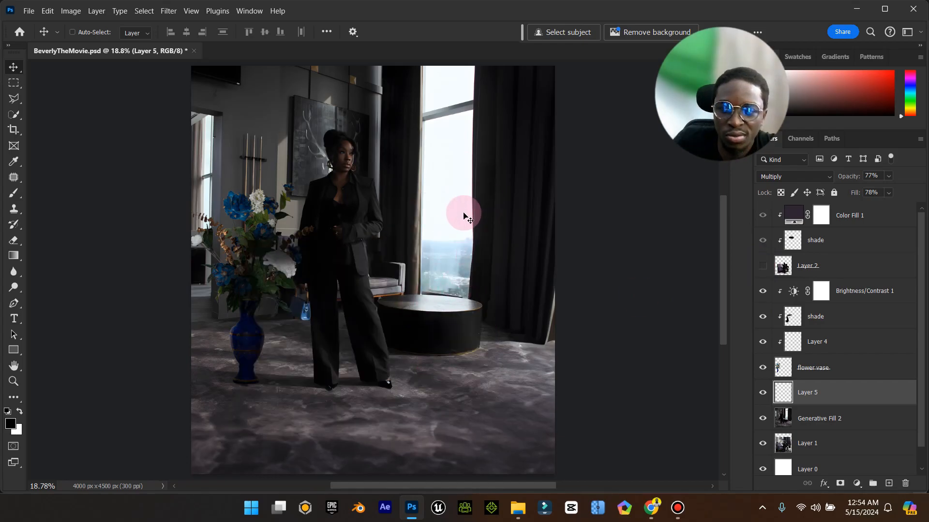
{"action": "left_click", "coordinate": [764, 269]}
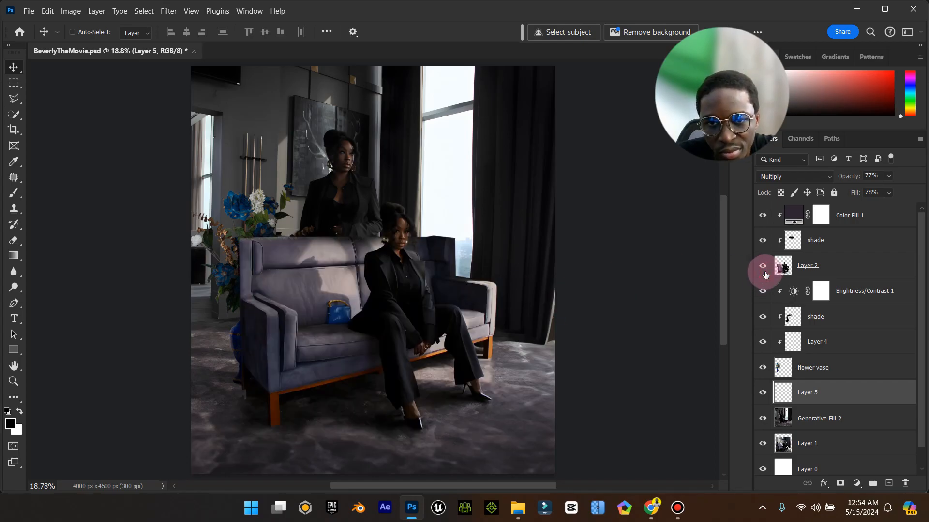
Step: Toggle Layer 2's visibility again to check the vase and its floor shadow behind the sofa
{"action": "left_click", "coordinate": [764, 272]}
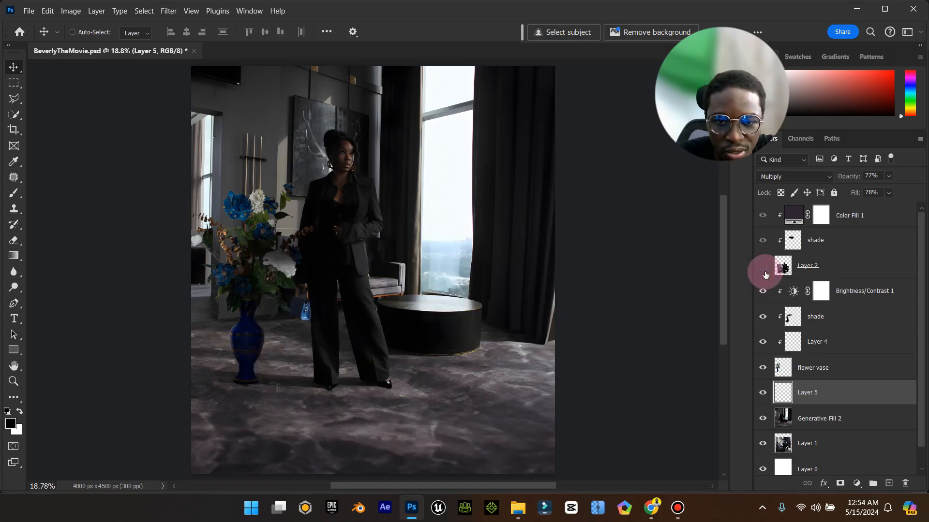
{"action": "left_click", "coordinate": [766, 274]}
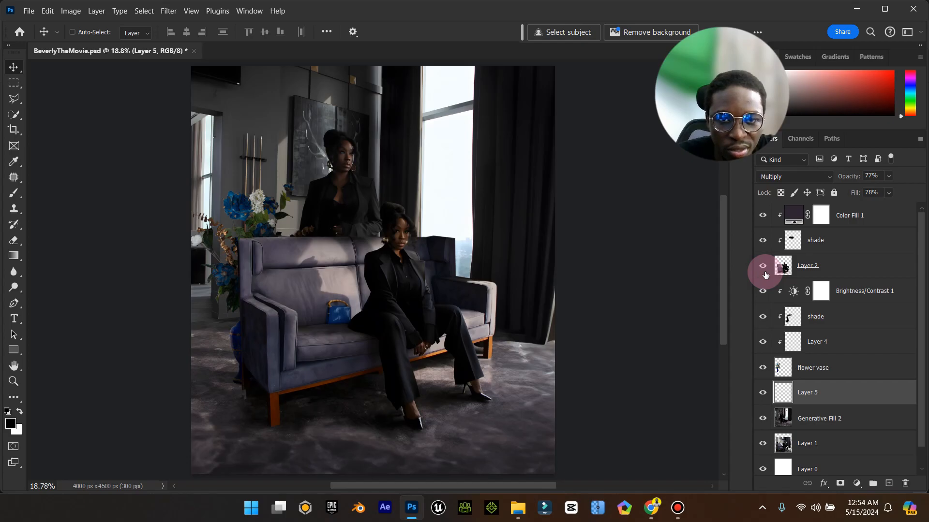
{"action": "left_click", "coordinate": [765, 274]}
{"action": "left_click", "coordinate": [765, 274]}
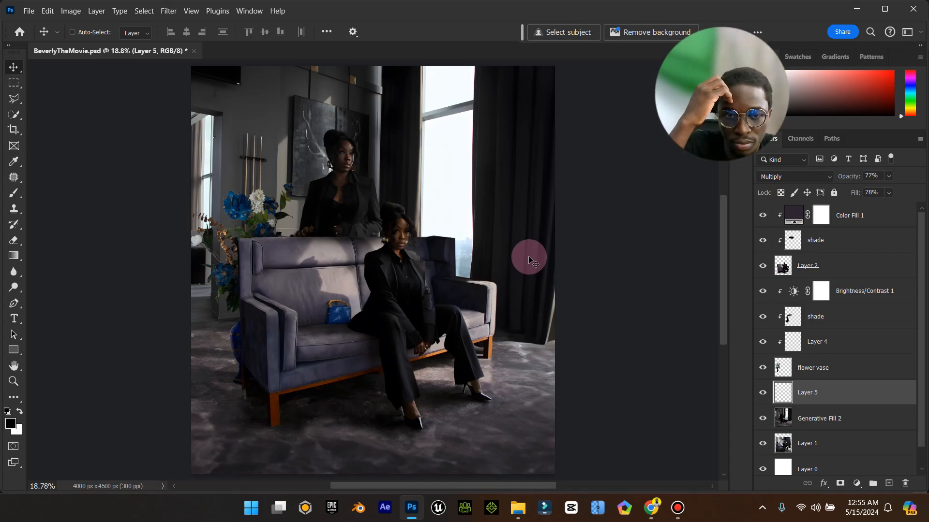
Step: Select the lower part of the sofa's front leg on Layer 2 with the Polygonal Lasso and copy it to a new layer
{"action": "left_click", "coordinate": [14, 382]}
{"action": "left_click_drag", "start_coordinate": [265, 398], "coordinate": [320, 381]}
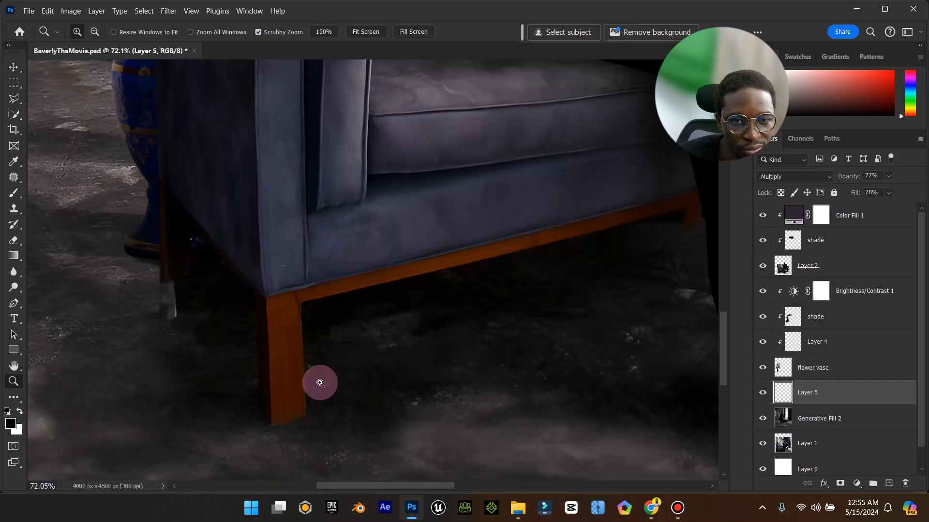
{"action": "left_click", "coordinate": [14, 98]}
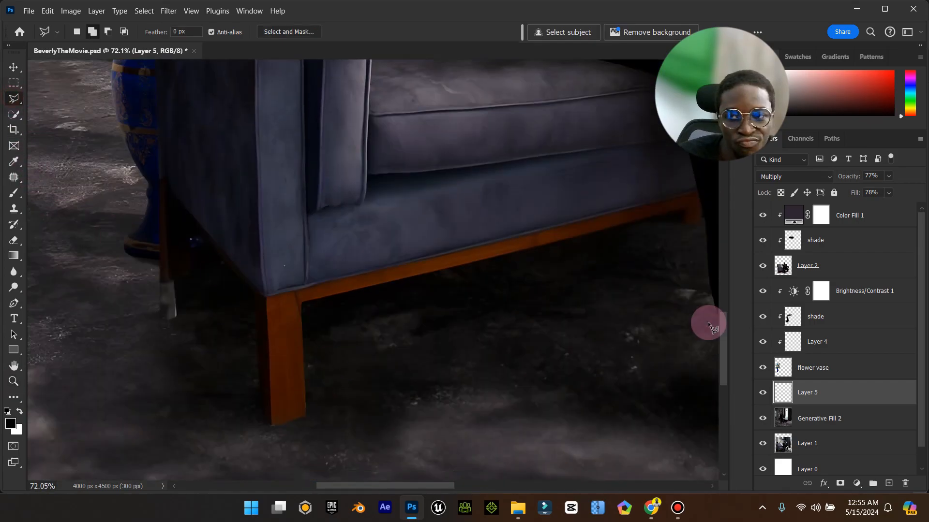
{"action": "left_click", "coordinate": [795, 267]}
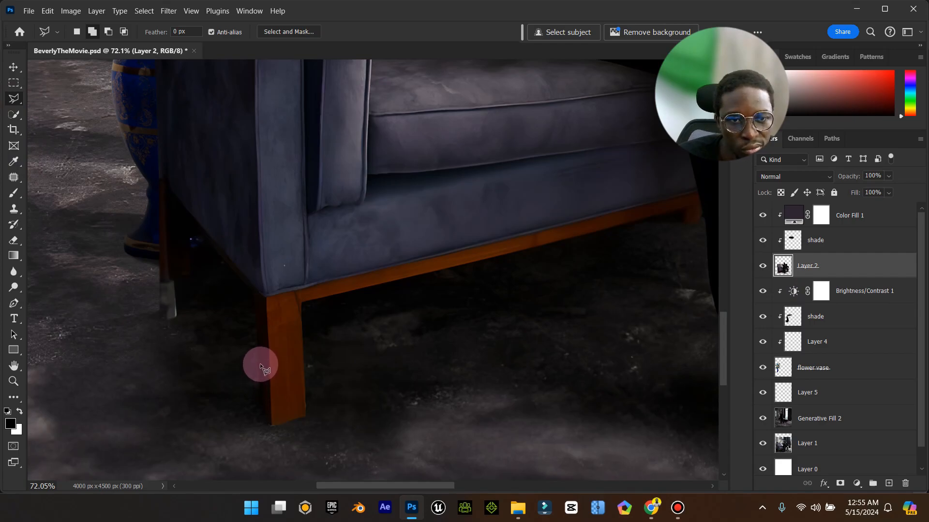
{"action": "left_click", "coordinate": [259, 358]}
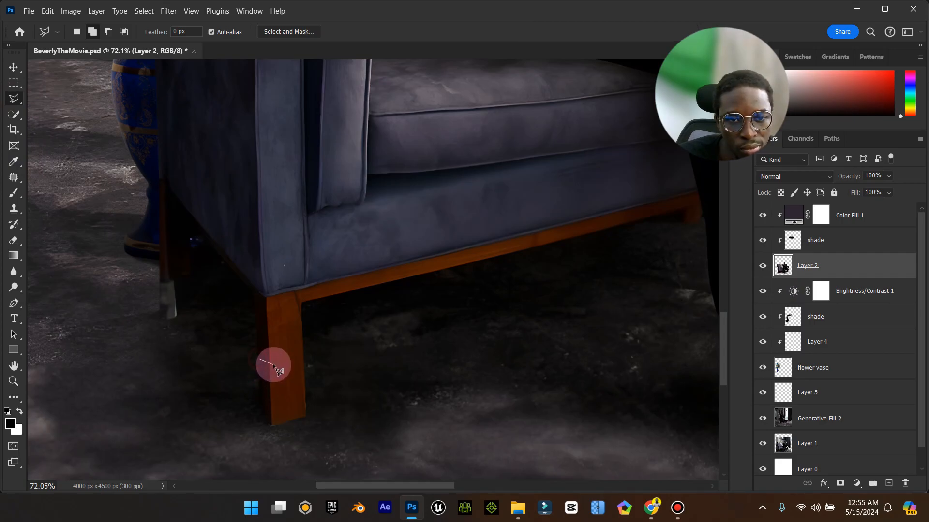
{"action": "left_click", "coordinate": [301, 355]}
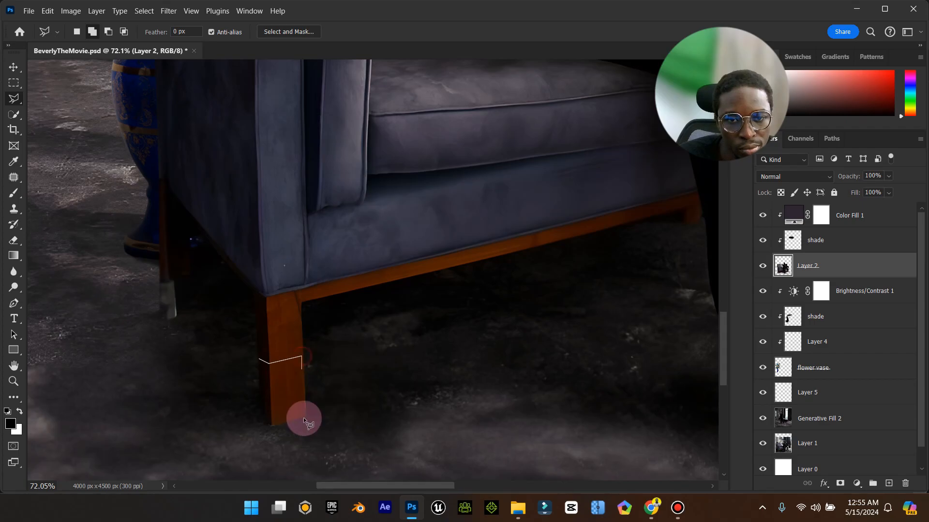
{"action": "double_click", "coordinate": [260, 417]}
{"action": "key", "text": "ctrl+j"}
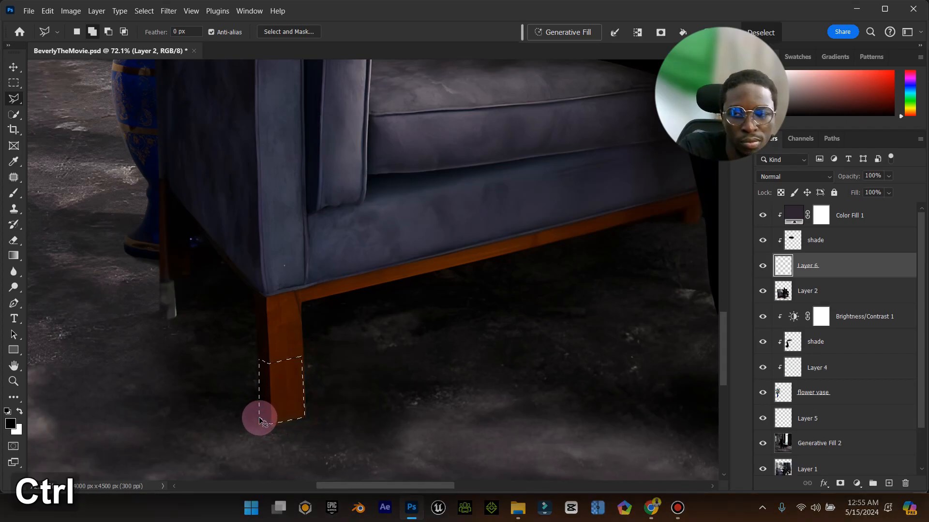
Step: Clip the copied leg piece to Layer 2 and move it over the damaged lower end of the sofa's back leg
{"action": "right_click", "coordinate": [854, 264]}
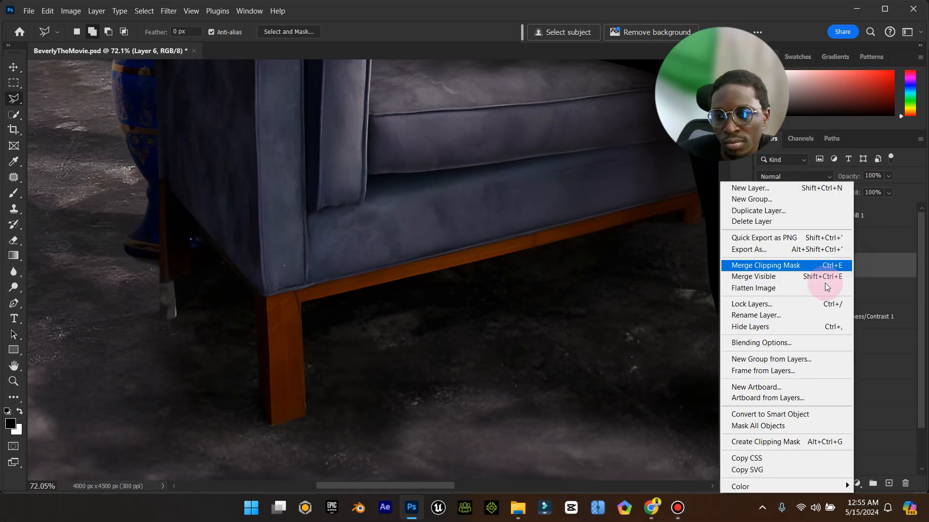
{"action": "left_click", "coordinate": [768, 442]}
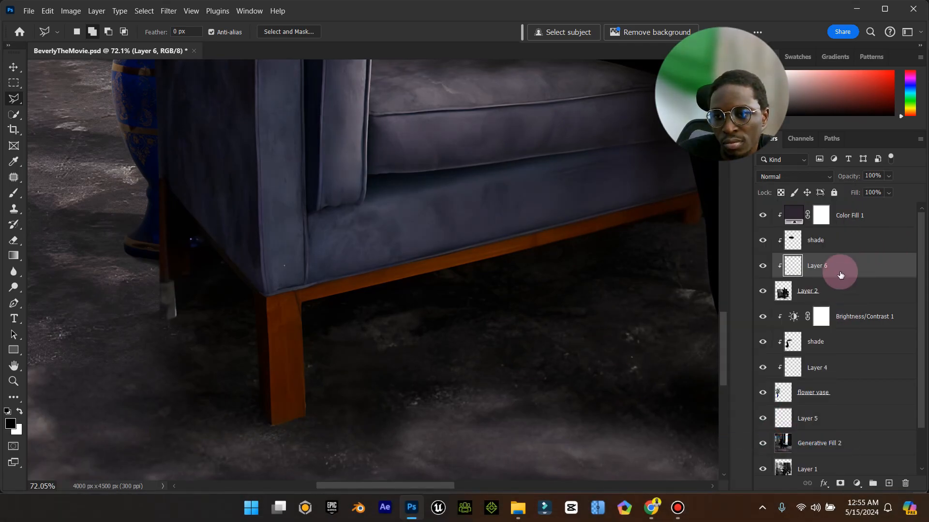
{"action": "left_click", "coordinate": [13, 67]}
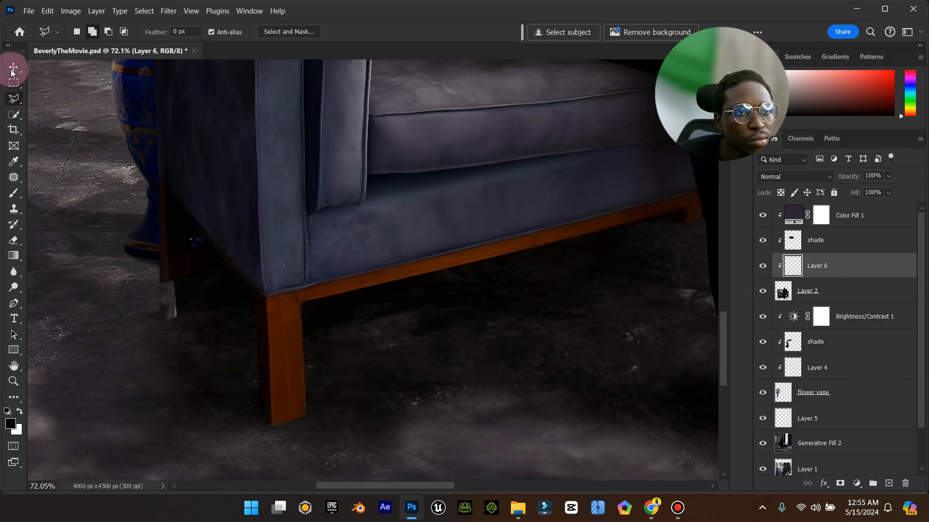
{"action": "left_click_drag", "start_coordinate": [265, 328], "coordinate": [189, 281]}
{"action": "key", "text": "z"}
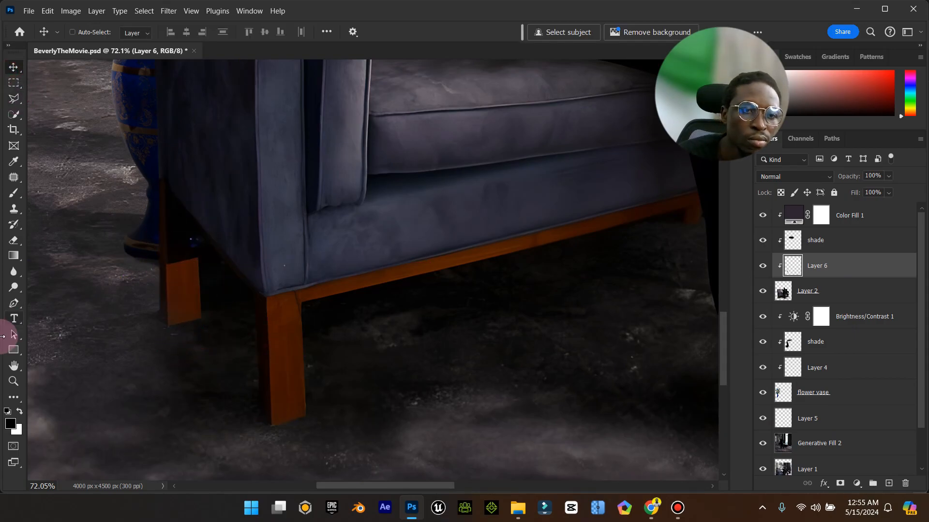
Step: Move Layer 6 to the top of the layer stack and release its clipping mask
{"action": "left_click", "coordinate": [13, 381]}
{"action": "left_click_drag", "start_coordinate": [132, 295], "coordinate": [183, 214]}
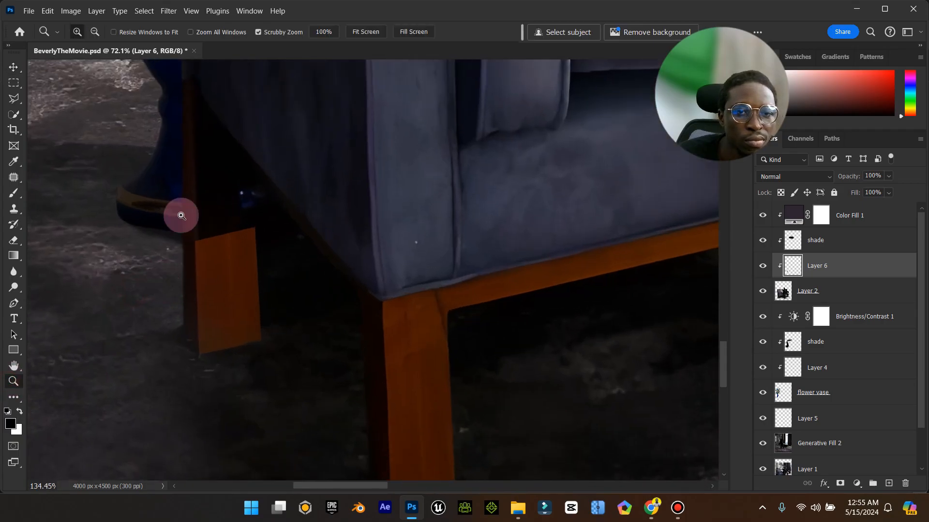
{"action": "left_click", "coordinate": [19, 67]}
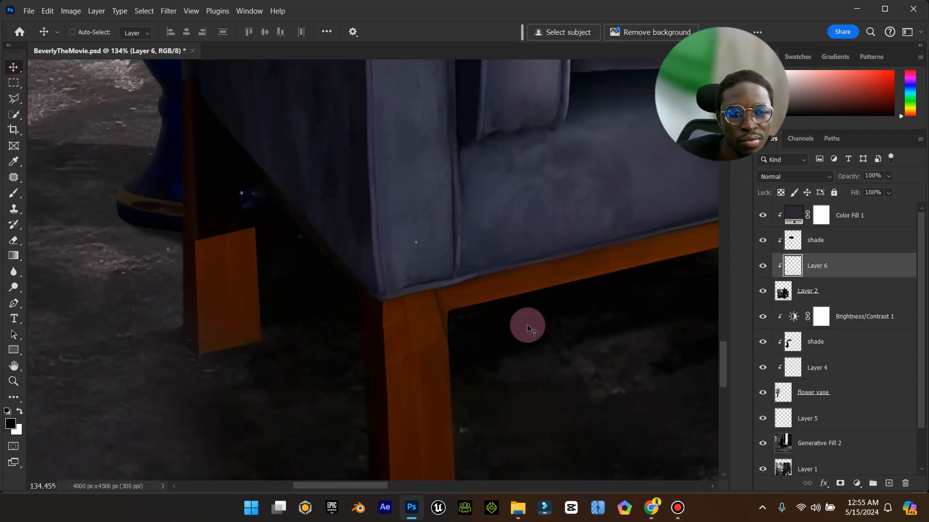
{"action": "left_click_drag", "start_coordinate": [822, 281], "coordinate": [845, 212]}
{"action": "right_click", "coordinate": [845, 214]}
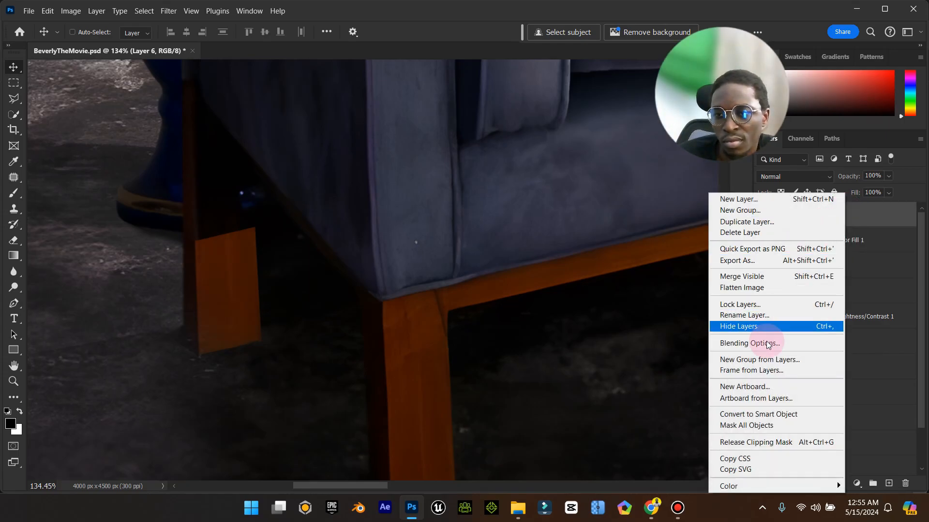
{"action": "left_click", "coordinate": [768, 442]}
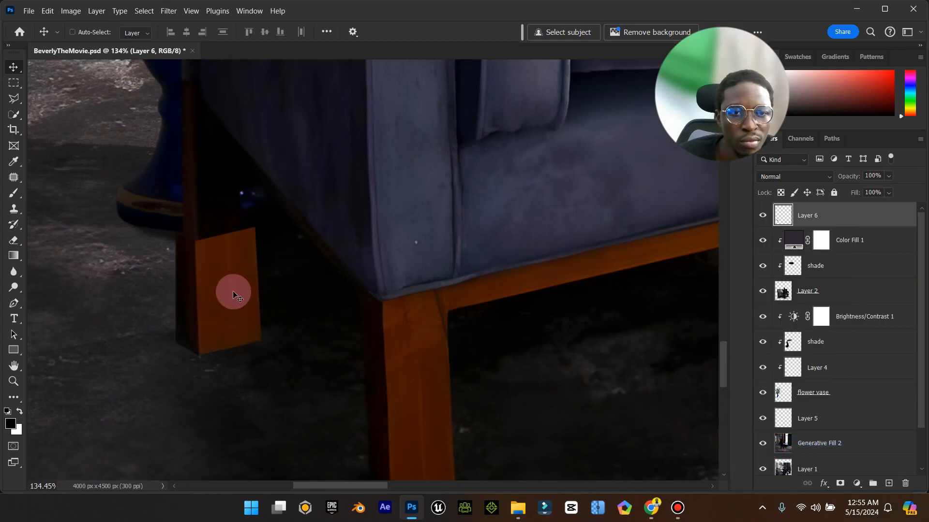
Step: Align the copied leg piece precisely with the edges of the sofa's back leg
{"action": "left_click", "coordinate": [14, 381]}
{"action": "left_click_drag", "start_coordinate": [162, 234], "coordinate": [193, 233]}
{"action": "left_click", "coordinate": [13, 67]}
{"action": "mouse_move", "coordinate": [309, 290]}
{"action": "left_mouse_down"}
{"action": "mouse_move", "coordinate": [318, 297]}
{"action": "mouse_move", "coordinate": [318, 285]}
{"action": "left_mouse_up"}
Step: Add a new layer named "shade" above Layer 6 and clip it to Layer 6
{"action": "left_click", "coordinate": [888, 483]}
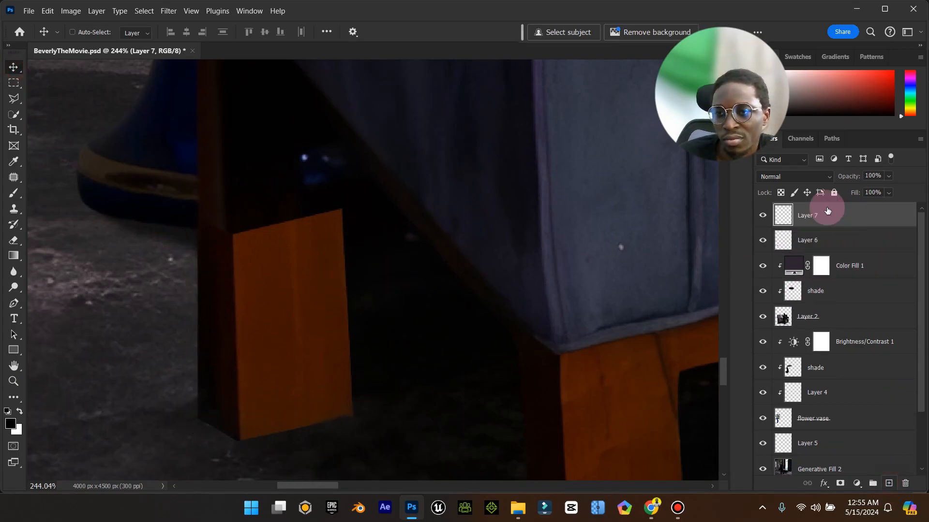
{"action": "type", "text": "shade"}
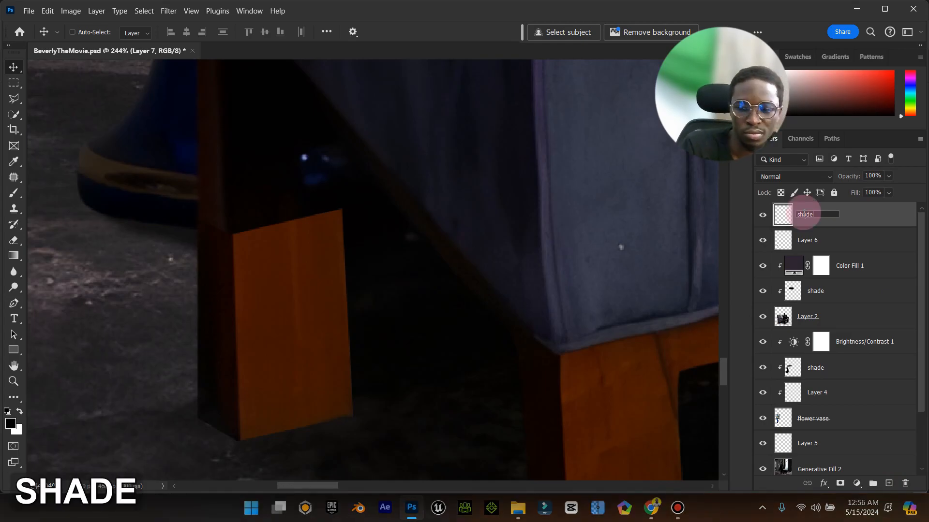
{"action": "key", "text": "Return"}
{"action": "right_click", "coordinate": [804, 214]}
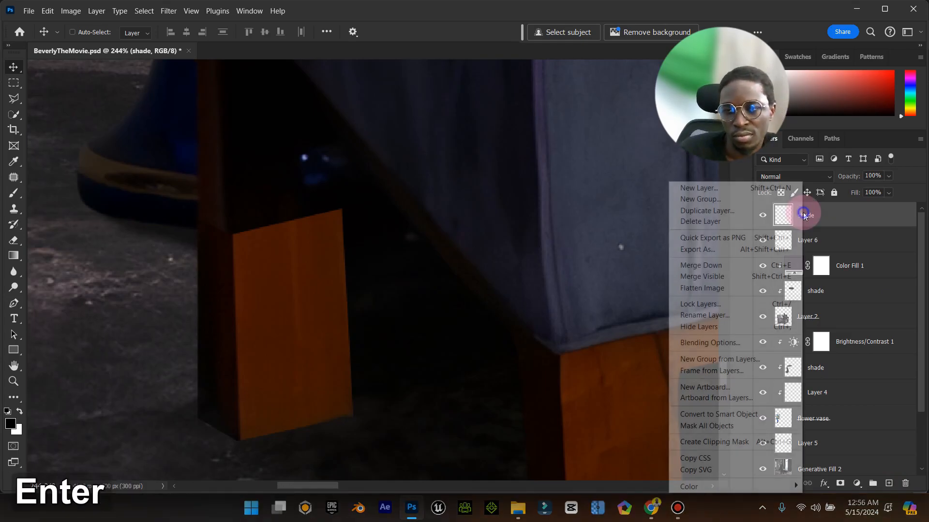
{"action": "left_click", "coordinate": [766, 442]}
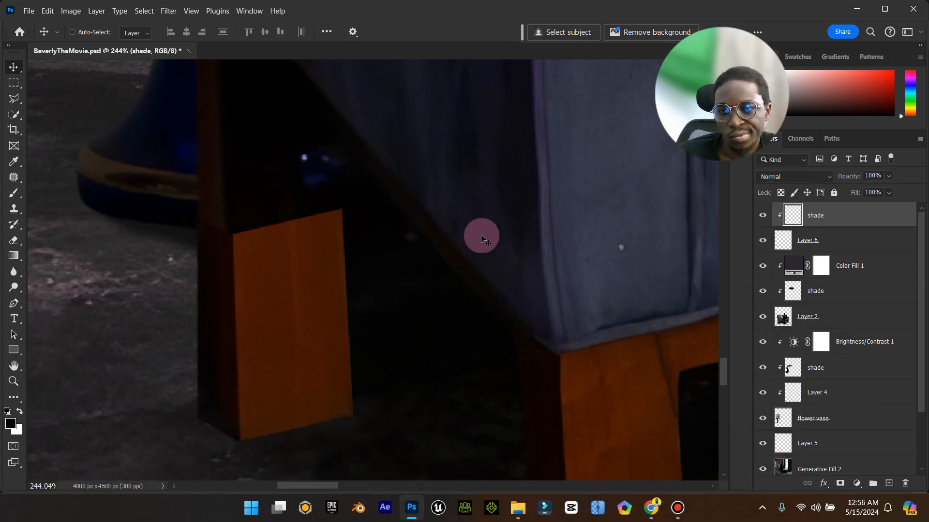
Step: Paint black over the copied back leg piece on the clipped shade layer with a large soft brush
{"action": "left_click", "coordinate": [14, 194]}
{"action": "key", "text": "bracketright"}
{"action": "key", "text": "bracketright"}
{"action": "key", "text": "bracketright"}
{"action": "key", "text": "bracketright"}
{"action": "key", "text": "bracketright"}
{"action": "key", "text": "bracketright"}
{"action": "key", "text": "bracketright"}
{"action": "key", "text": "bracketright"}
{"action": "key", "text": "bracketright"}
{"action": "key", "text": "bracketright"}
{"action": "key", "text": "bracketright"}
{"action": "key", "text": "bracketright"}
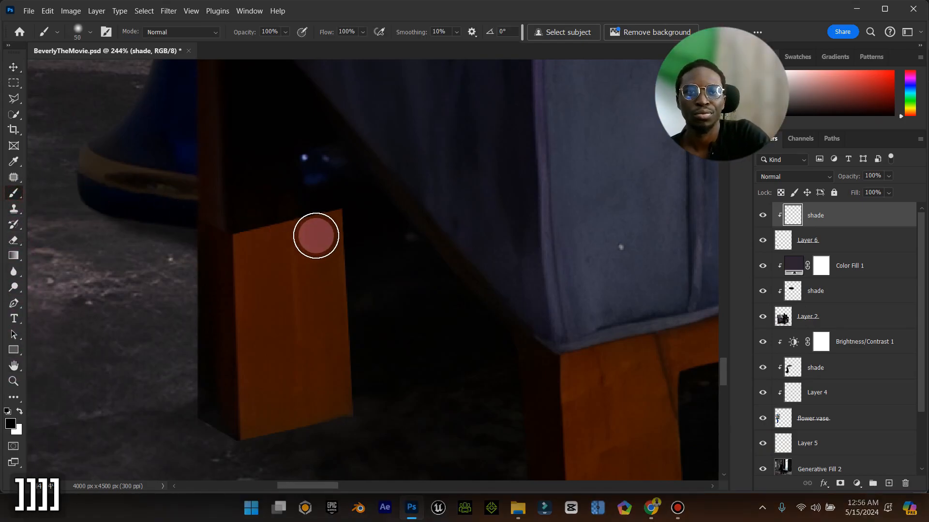
{"action": "key", "text": "bracketright"}
{"action": "mouse_move", "coordinate": [331, 225]}
{"action": "left_mouse_down"}
{"action": "mouse_move", "coordinate": [353, 272]}
{"action": "mouse_move", "coordinate": [362, 358]}
{"action": "mouse_move", "coordinate": [362, 344]}
{"action": "mouse_move", "coordinate": [375, 383]}
{"action": "left_mouse_up"}
{"action": "scroll", "coordinate": [376, 383], "scroll_direction": "down", "scroll_amount": 2}
{"action": "key", "text": "bracketleft"}
{"action": "key", "text": "bracketleft"}
{"action": "key", "text": "bracketleft"}
{"action": "key", "text": "bracketleft"}
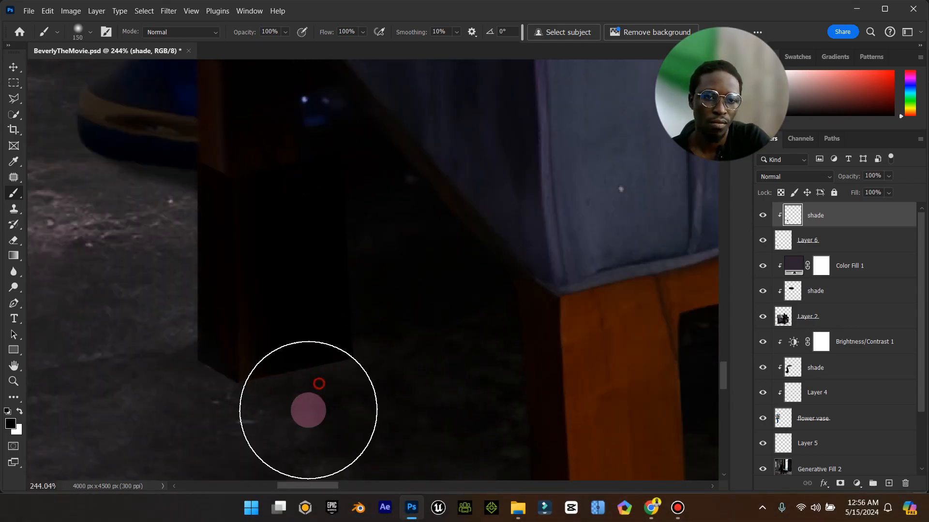
Step: Set the back leg's shade layer to Multiply at 85% opacity and save the document
{"action": "left_click", "coordinate": [823, 177]}
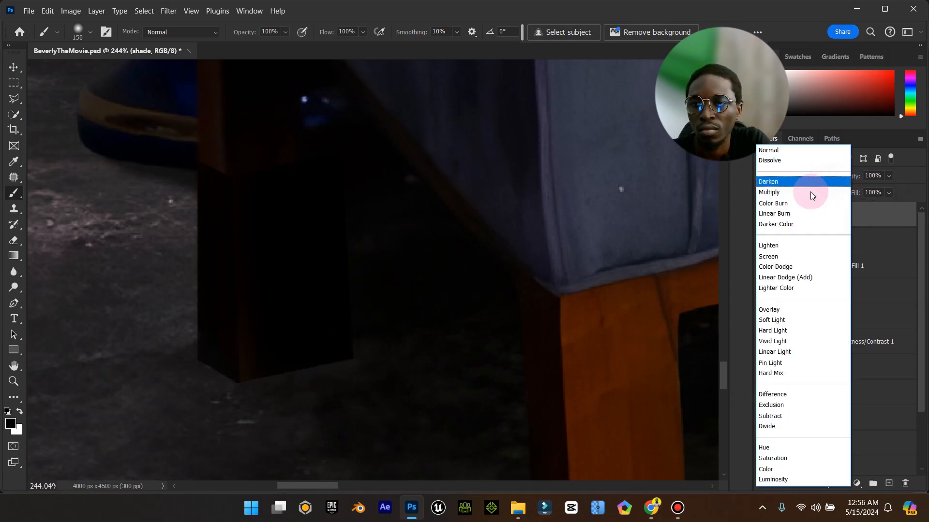
{"action": "left_click", "coordinate": [803, 193]}
{"action": "left_click_drag", "start_coordinate": [881, 187], "coordinate": [880, 189]}
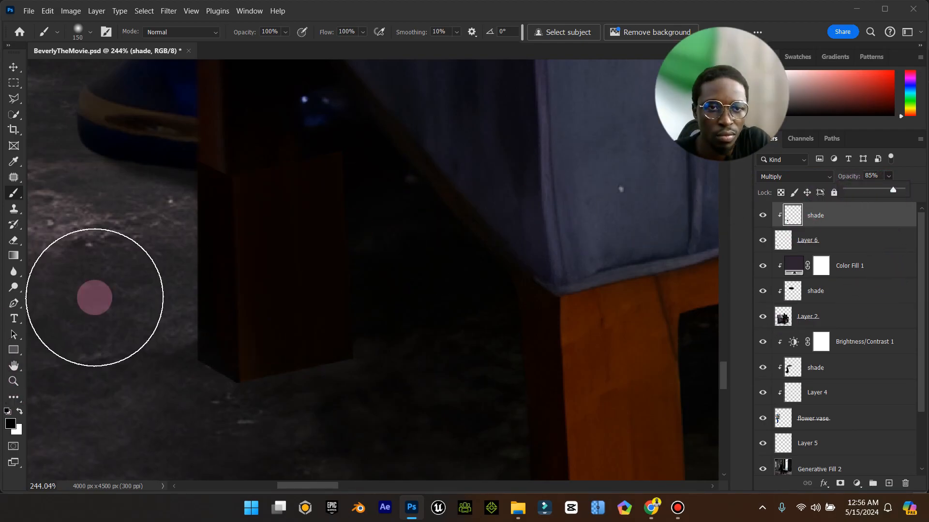
{"action": "double_click", "coordinate": [13, 367]}
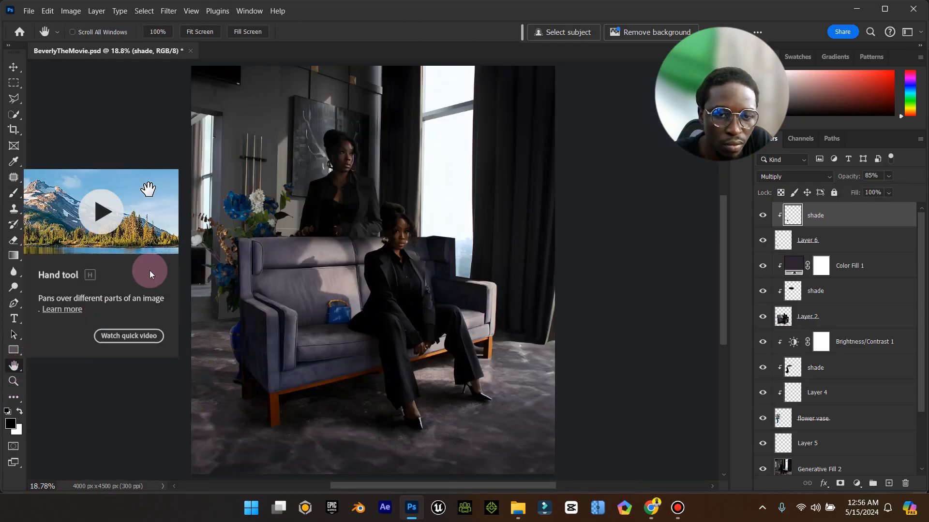
{"action": "left_click", "coordinate": [10, 69]}
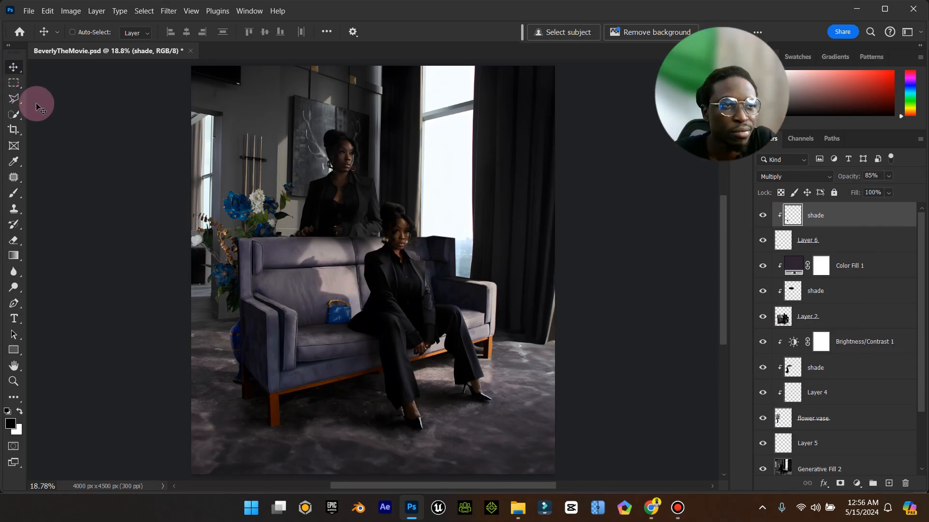
{"action": "key", "text": "ctrl+s"}
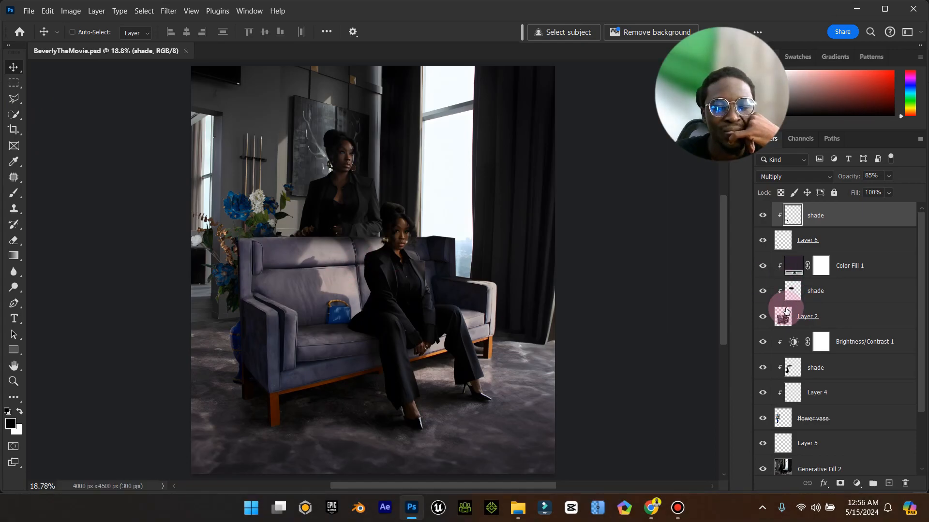
Step: Add a Color Lookup adjustment layer on top and apply the 3D LUT _Orange and Blue 16.cube
{"action": "left_click", "coordinate": [856, 483]}
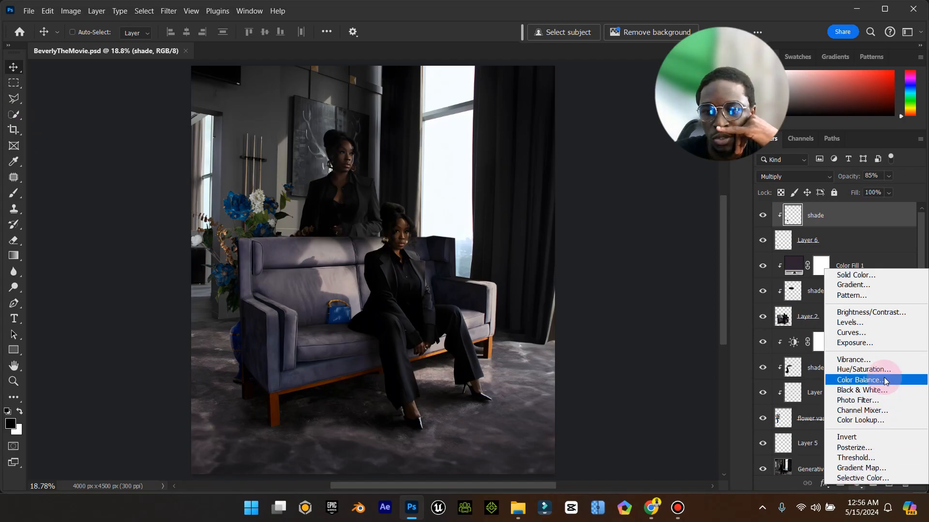
{"action": "left_click", "coordinate": [859, 419]}
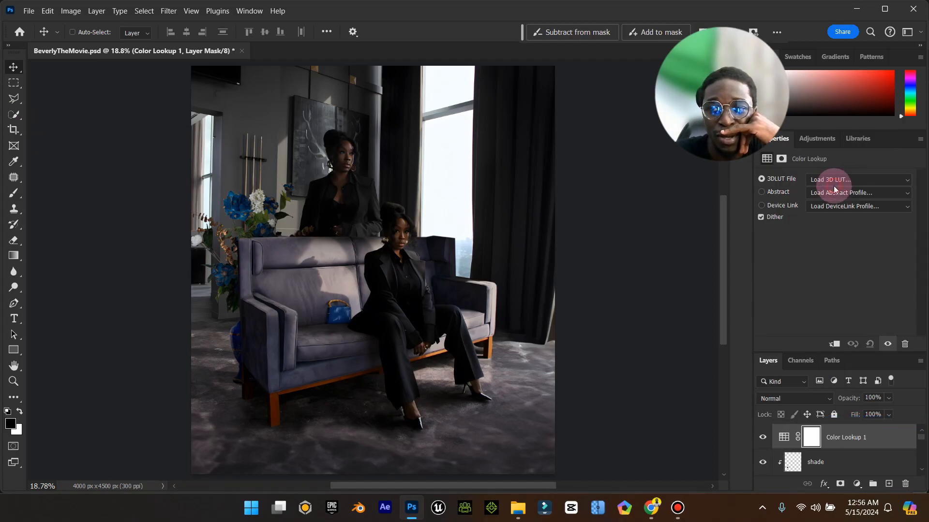
{"action": "left_click", "coordinate": [834, 186]}
{"action": "left_click", "coordinate": [808, 37]}
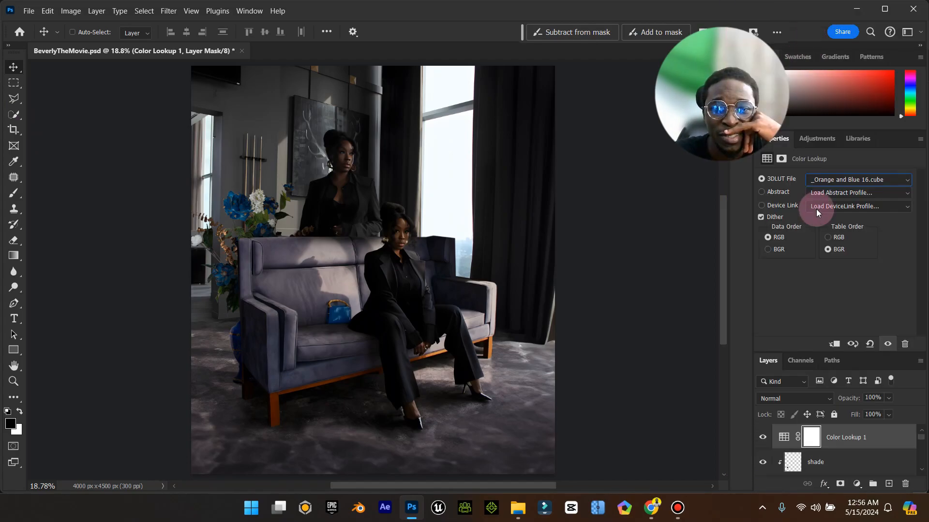
Step: Try the LUT _Orange and Blue by editor belal 4.cube, and switch the Color Lookup to _Orange and Blue by editor belal 5.cube
{"action": "left_click", "coordinate": [838, 185]}
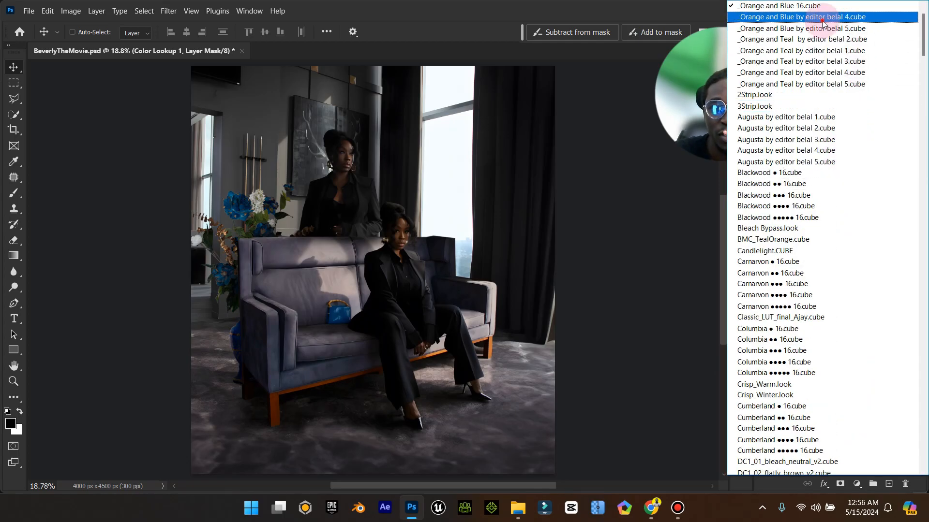
{"action": "left_click", "coordinate": [822, 19]}
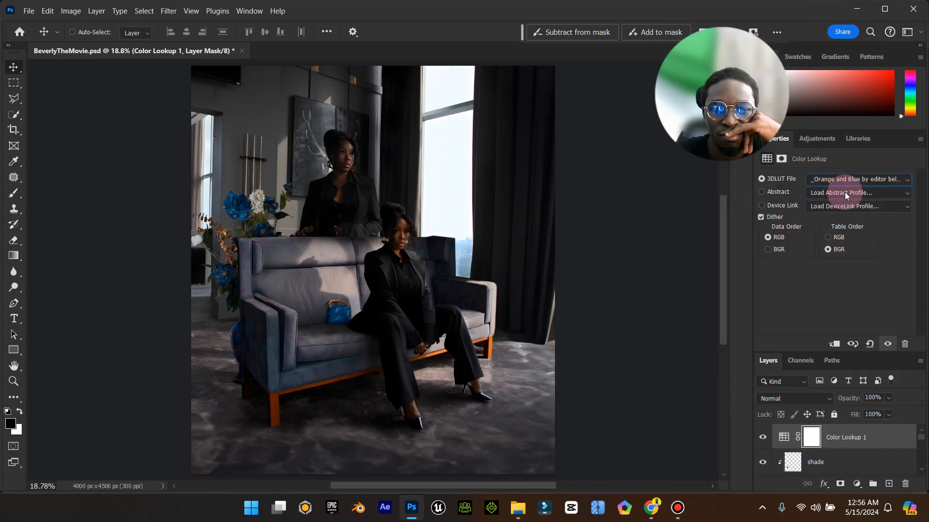
{"action": "left_click", "coordinate": [817, 185]}
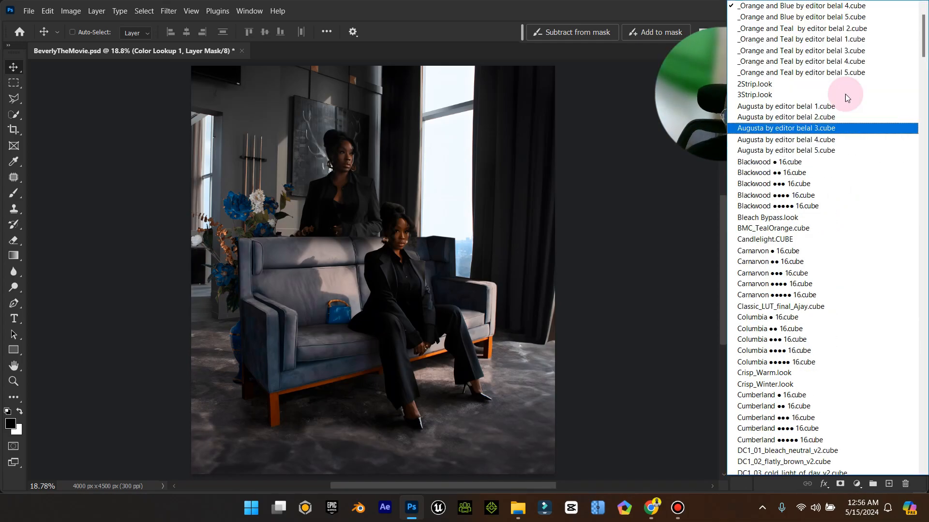
{"action": "left_click", "coordinate": [818, 18]}
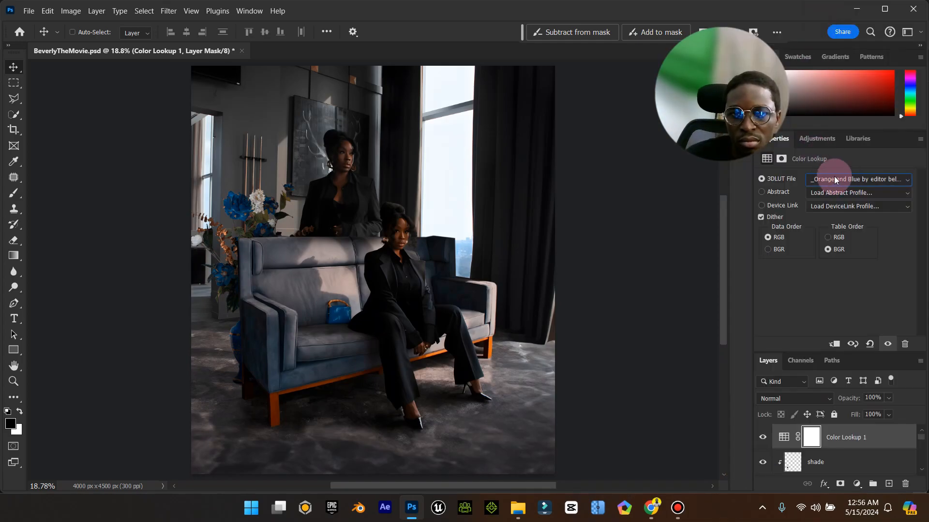
Step: Check the first Color Lookup's effect on the image and add a second one using an _Orange and Teal by editor belal LUT
{"action": "left_click", "coordinate": [763, 438]}
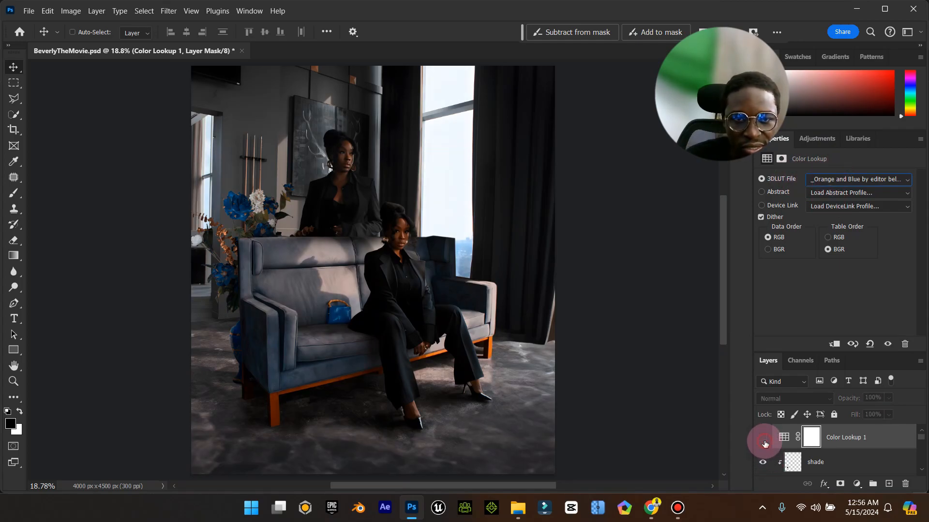
{"action": "left_click", "coordinate": [763, 439]}
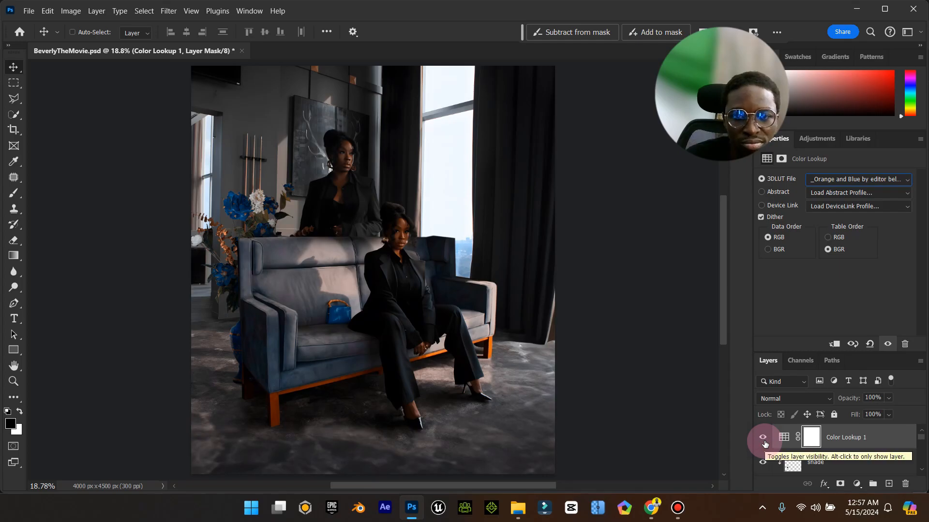
{"action": "left_click", "coordinate": [856, 483]}
{"action": "left_click", "coordinate": [870, 425]}
{"action": "left_click", "coordinate": [861, 180]}
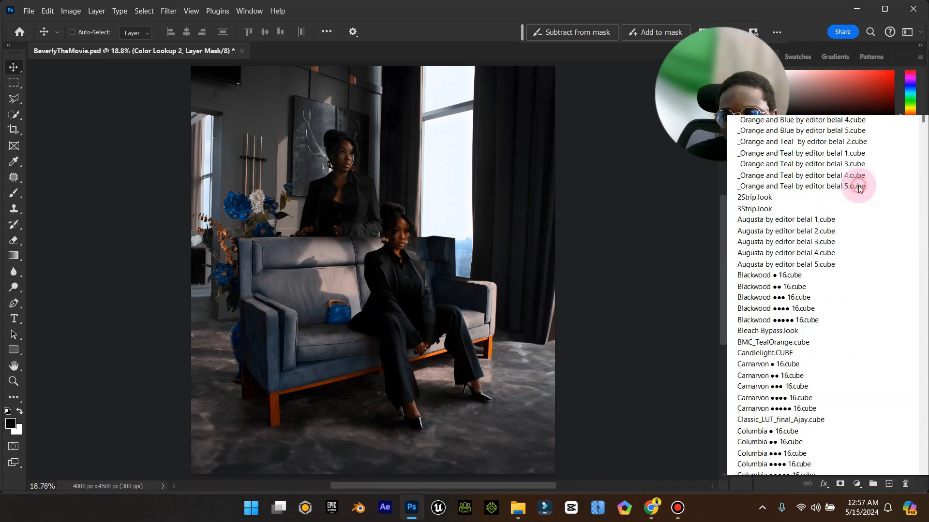
{"action": "left_click", "coordinate": [812, 96]}
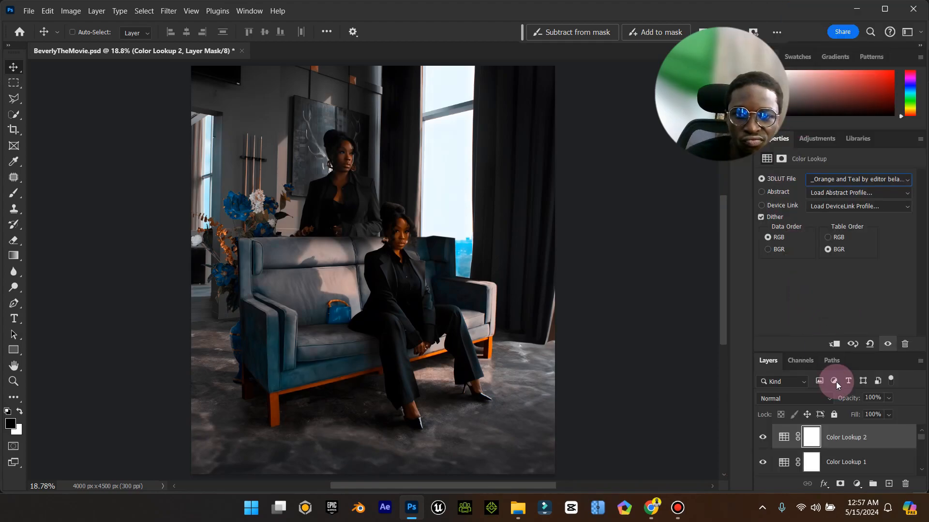
Step: Set the second Color Lookup layer to Lighten with 42% opacity and 64% fill
{"action": "left_click", "coordinate": [810, 398]}
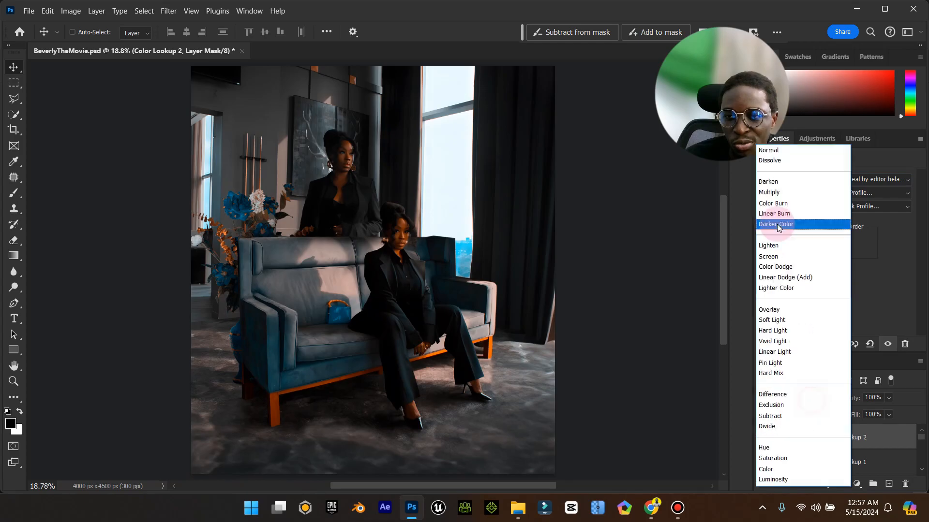
{"action": "left_click", "coordinate": [774, 247]}
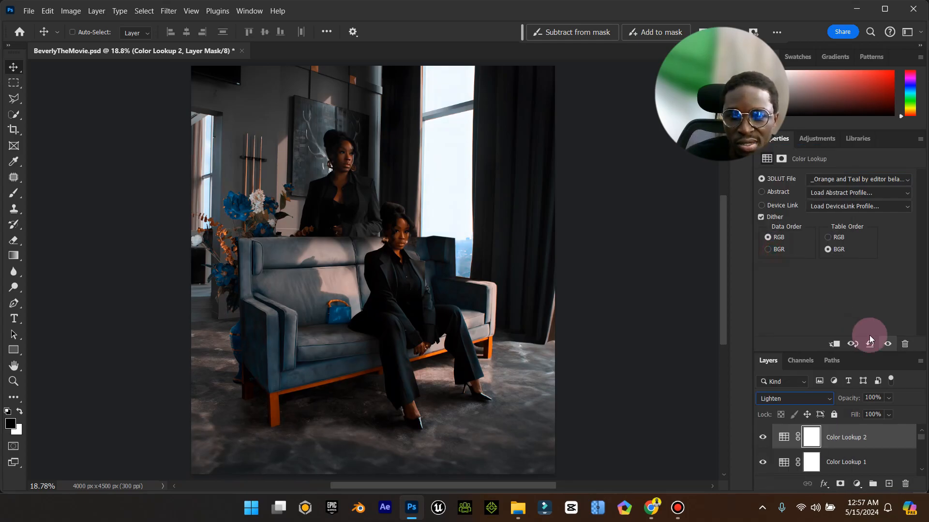
{"action": "left_click_drag", "start_coordinate": [864, 412], "coordinate": [882, 426]}
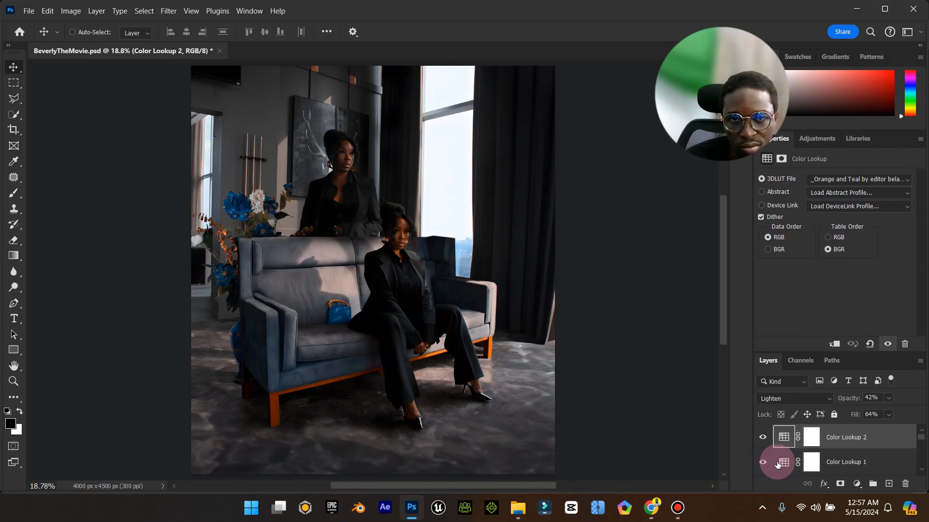
Step: Reduce the first Color Lookup layer's opacity to 73% and compare the image with and without it
{"action": "left_click", "coordinate": [887, 464]}
{"action": "left_click", "coordinate": [888, 398]}
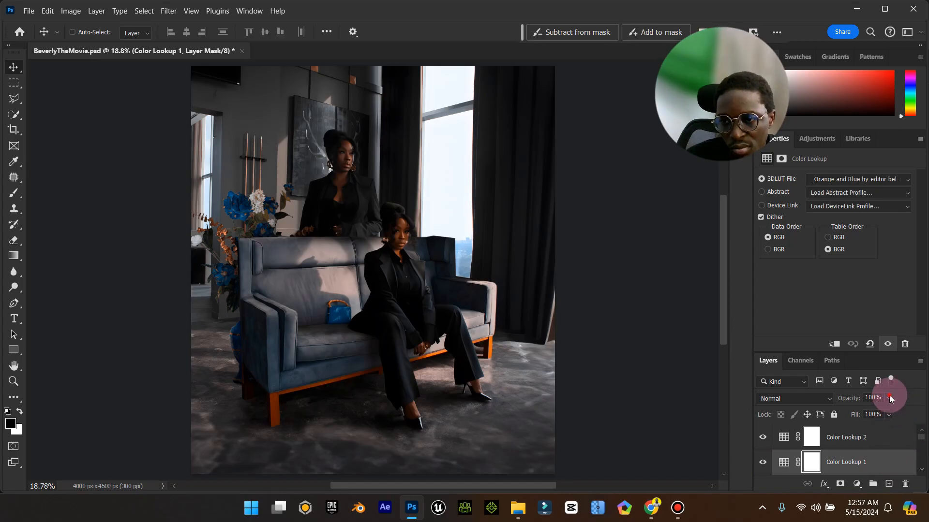
{"action": "left_click_drag", "start_coordinate": [882, 410], "coordinate": [886, 411]}
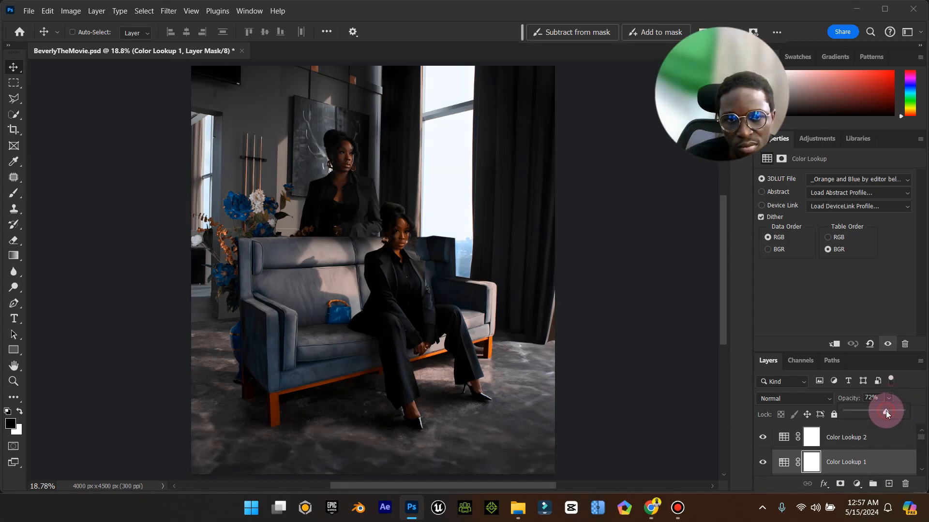
{"action": "left_click", "coordinate": [762, 461]}
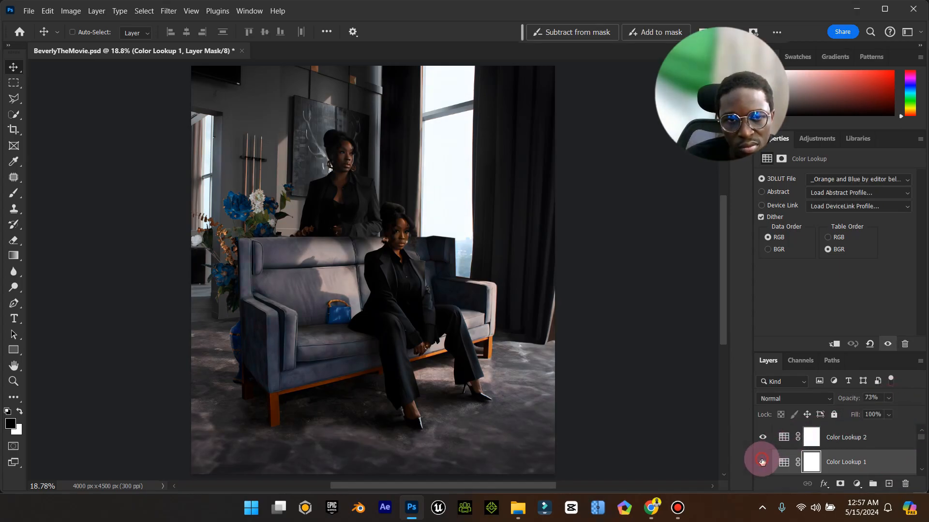
{"action": "left_click", "coordinate": [762, 462]}
Step: Add a third Color Lookup adjustment layer above the second and try the FoggyNight.3DL LUT on it
{"action": "left_click", "coordinate": [851, 437]}
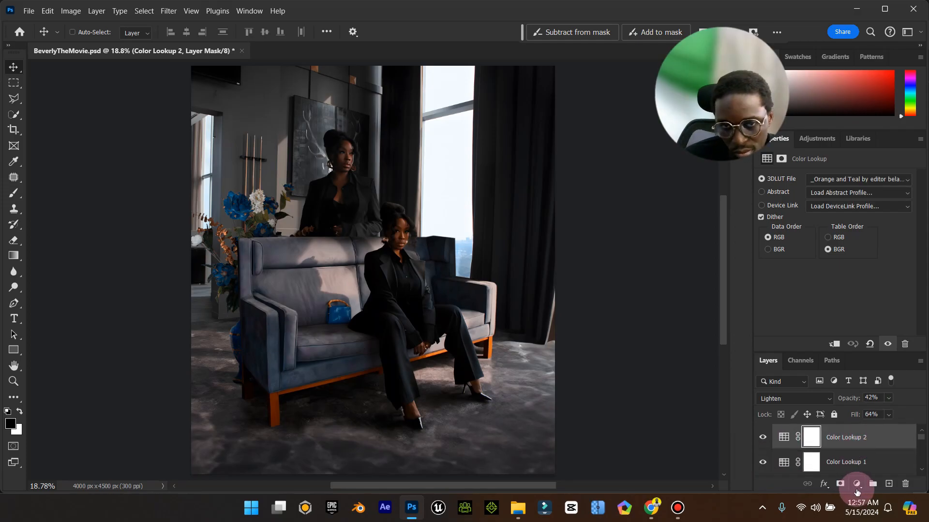
{"action": "left_click", "coordinate": [856, 487]}
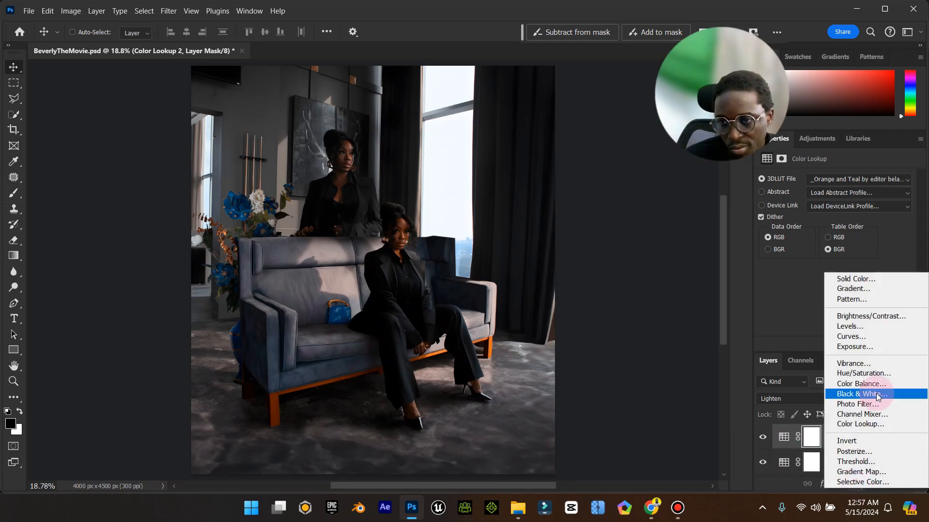
{"action": "left_click", "coordinate": [859, 424]}
{"action": "left_click", "coordinate": [878, 181]}
{"action": "scroll", "coordinate": [802, 257], "scroll_direction": "down", "scroll_amount": 3}
{"action": "scroll", "coordinate": [783, 338], "scroll_direction": "down", "scroll_amount": 8}
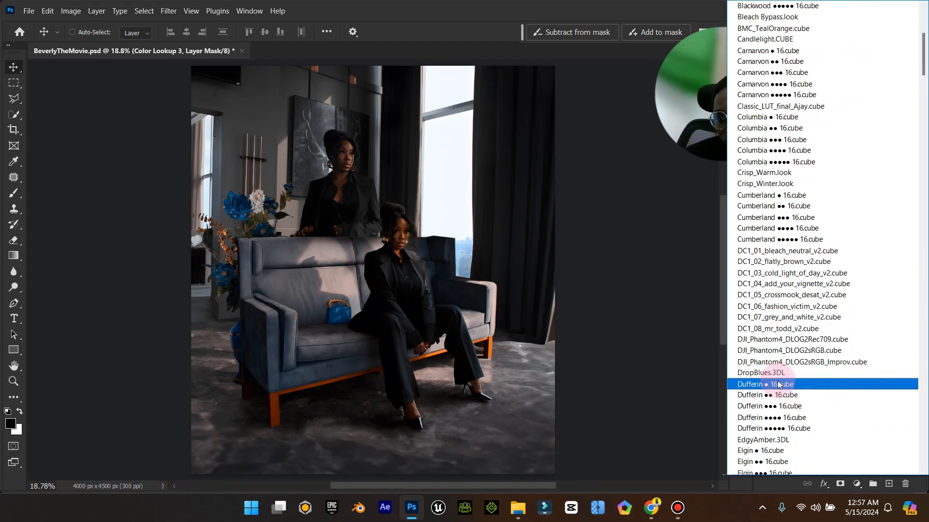
{"action": "scroll", "coordinate": [776, 401], "scroll_direction": "down", "scroll_amount": 6}
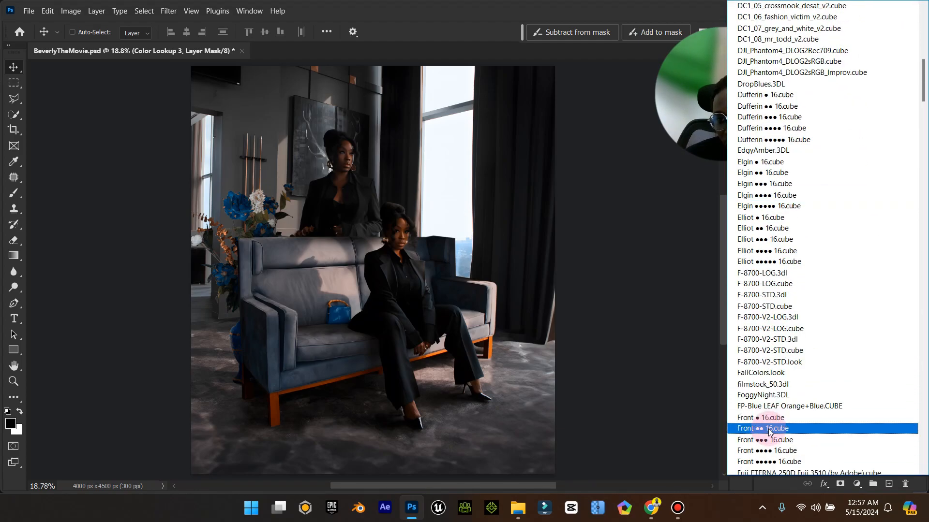
{"action": "left_click", "coordinate": [776, 395]}
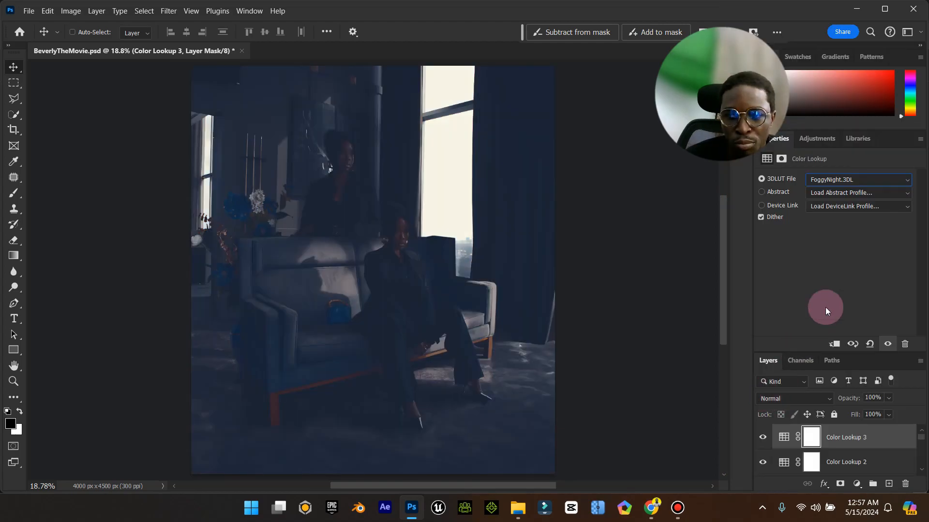
Step: Try the LUTs filmstock_50.3dl and Front ● 16.cube on the third Color Lookup
{"action": "left_click", "coordinate": [866, 180]}
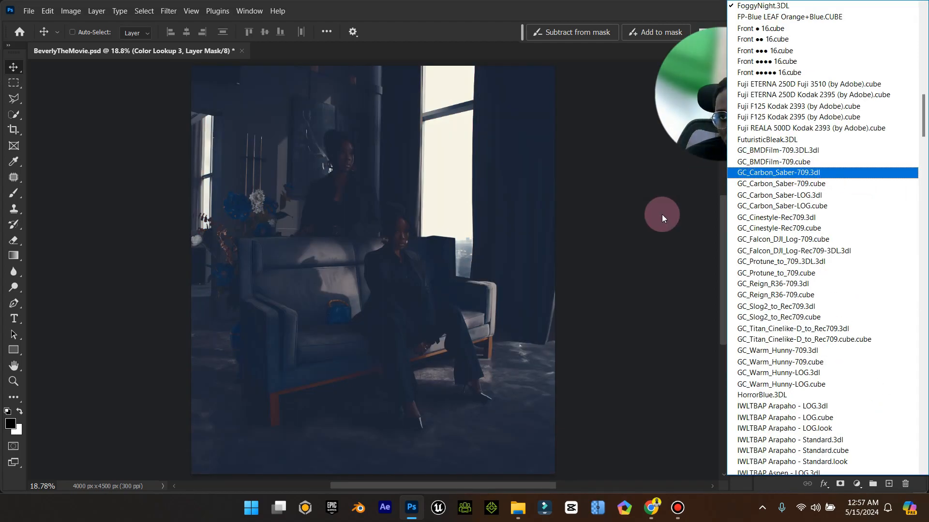
{"action": "scroll", "coordinate": [829, 195], "scroll_direction": "up", "scroll_amount": 7}
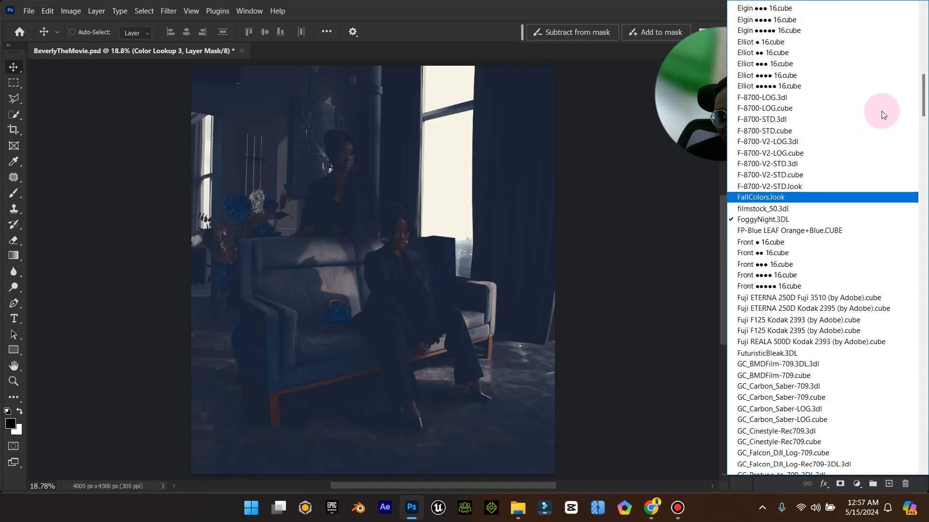
{"action": "left_click", "coordinate": [772, 239]}
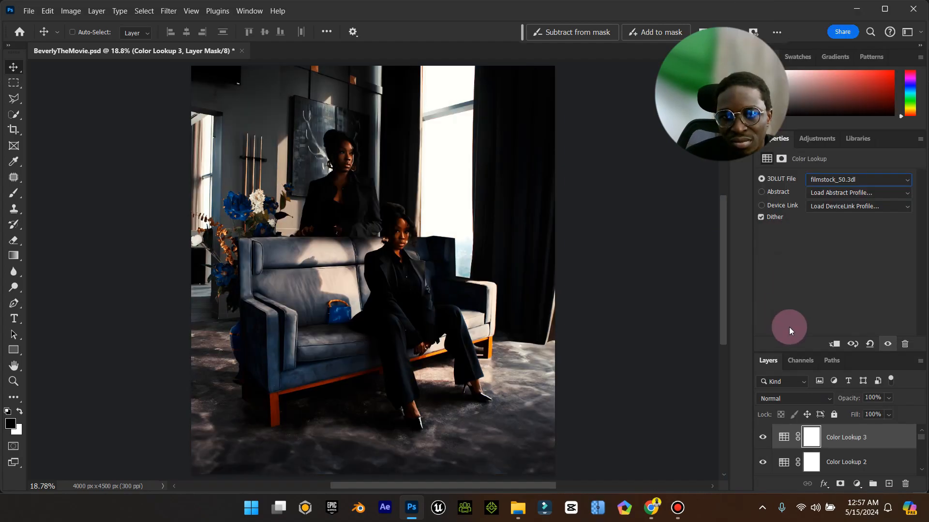
{"action": "left_click", "coordinate": [866, 182]}
{"action": "scroll", "coordinate": [806, 172], "scroll_direction": "up", "scroll_amount": 3}
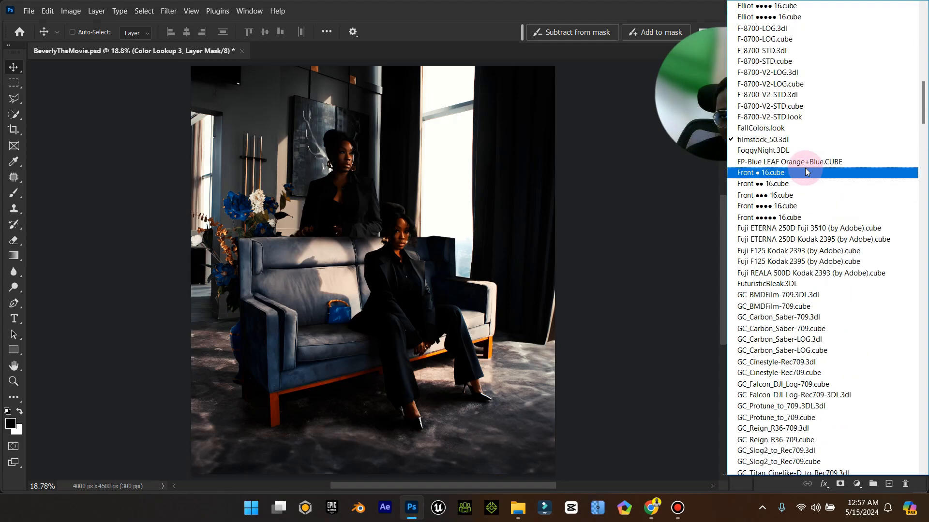
{"action": "left_click", "coordinate": [776, 173]}
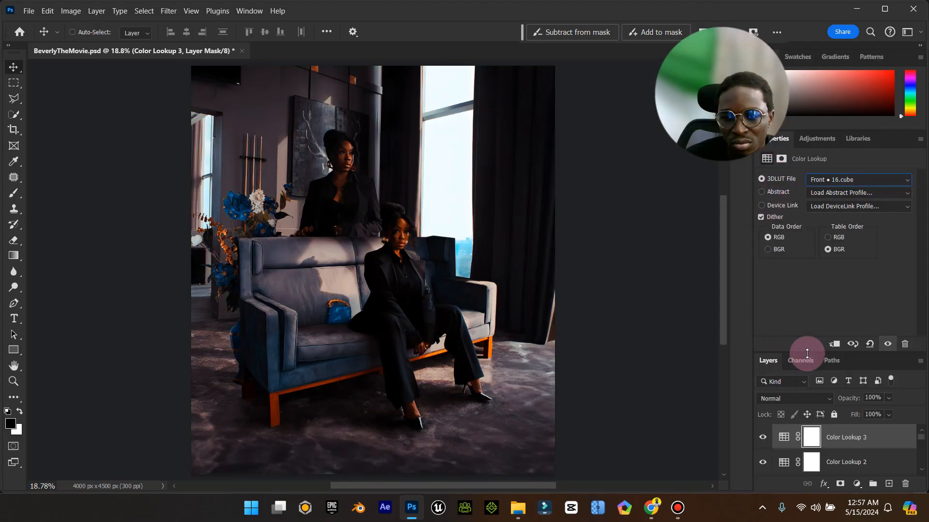
Step: Try 2Strip.look on the third Color Lookup and switch its LUT to 3Strip.look
{"action": "left_click", "coordinate": [851, 177]}
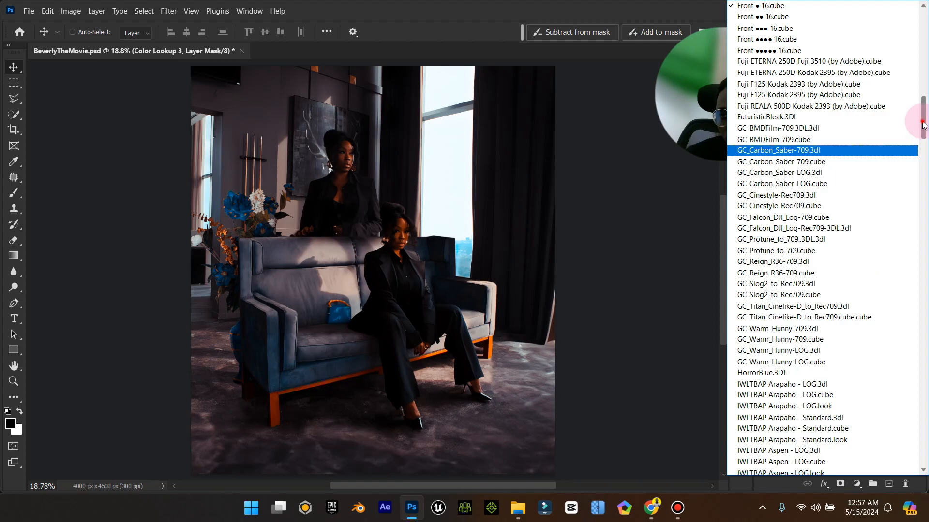
{"action": "scroll", "coordinate": [818, 72], "scroll_direction": "up", "scroll_amount": 10}
{"action": "left_click", "coordinate": [747, 129]}
{"action": "left_click", "coordinate": [823, 176]}
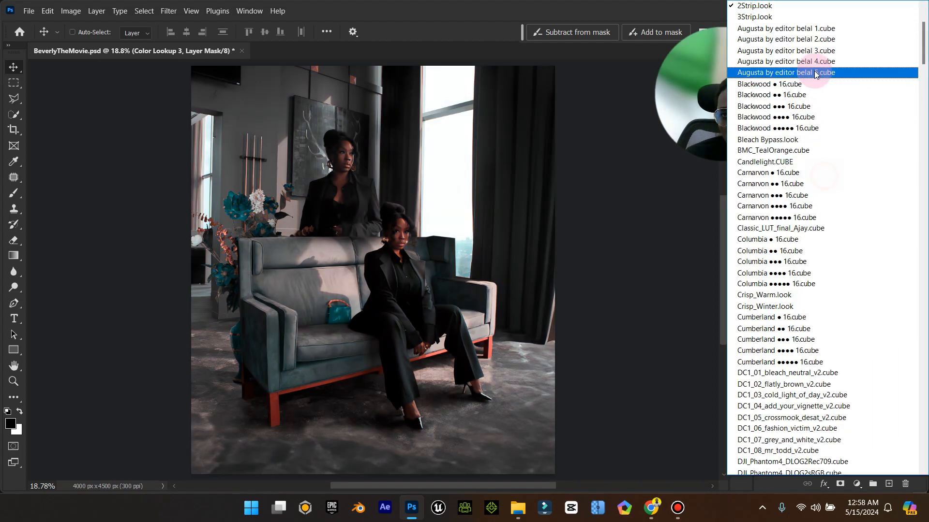
{"action": "left_click", "coordinate": [776, 22]}
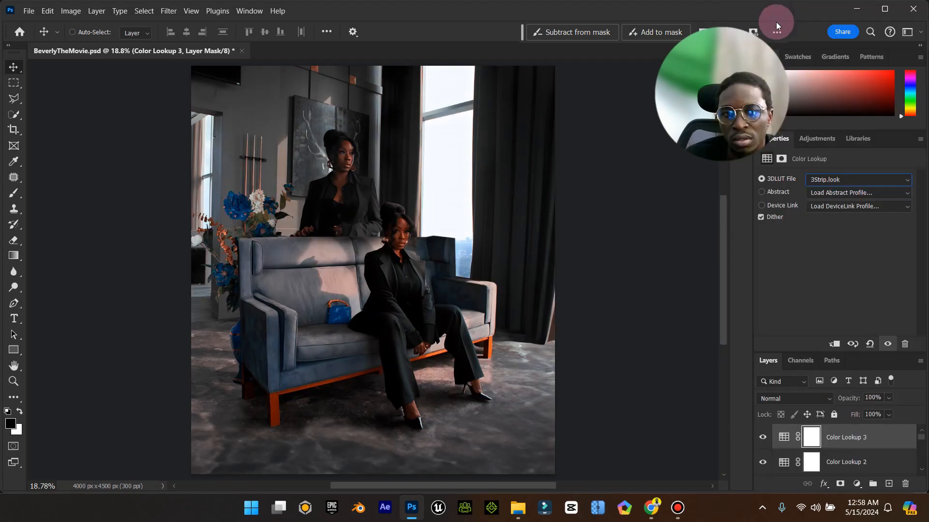
Step: Set the third Color Lookup layer's blend mode to Screen and close the Properties group to enlarge the layer list
{"action": "left_click", "coordinate": [822, 398]}
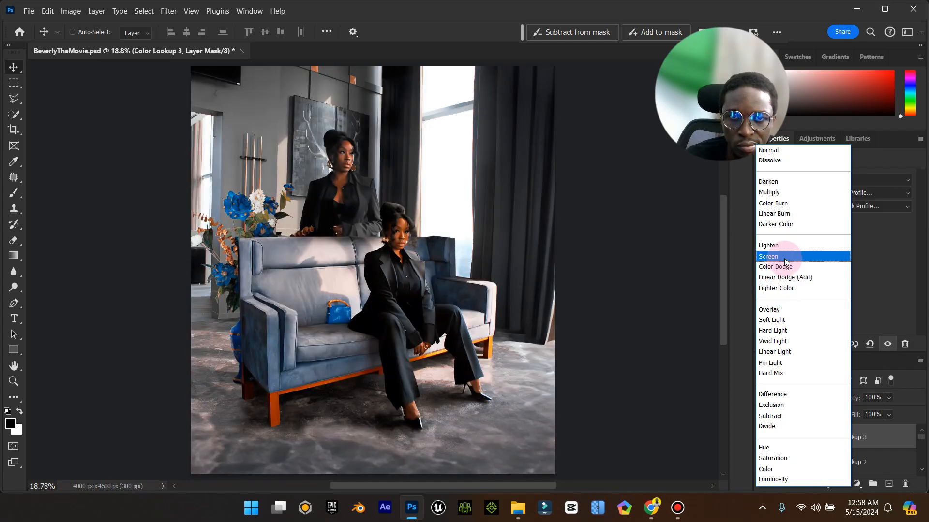
{"action": "left_click", "coordinate": [784, 258]}
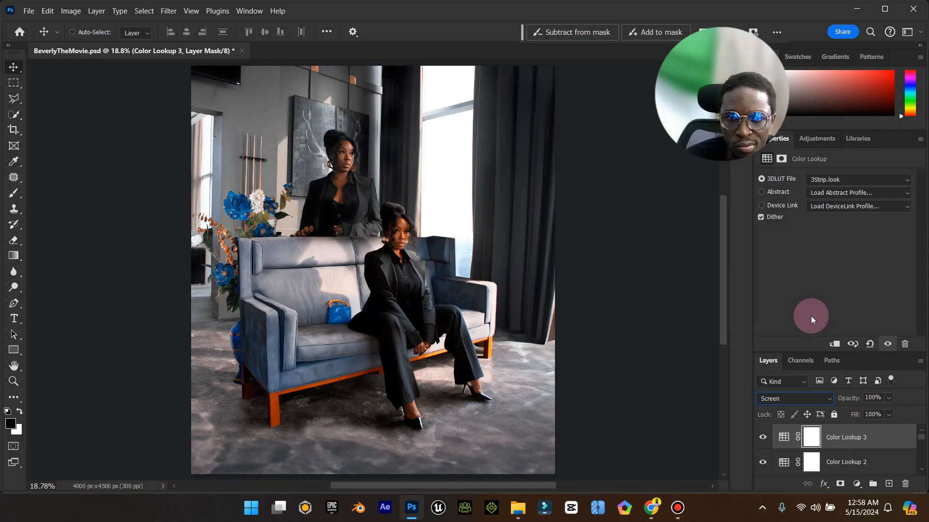
{"action": "left_click", "coordinate": [920, 139]}
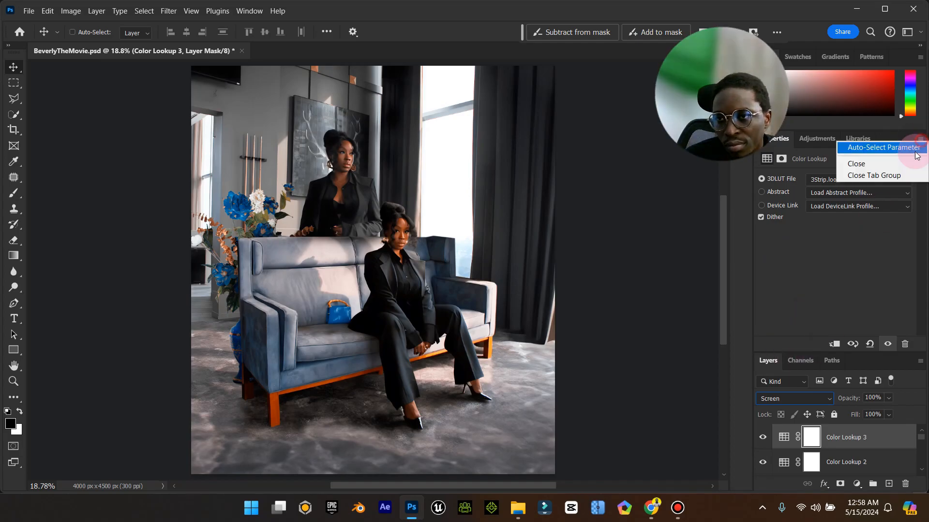
{"action": "left_click", "coordinate": [890, 176]}
Step: Compare the image with and without the third Color Lookup layer
{"action": "left_click", "coordinate": [763, 216]}
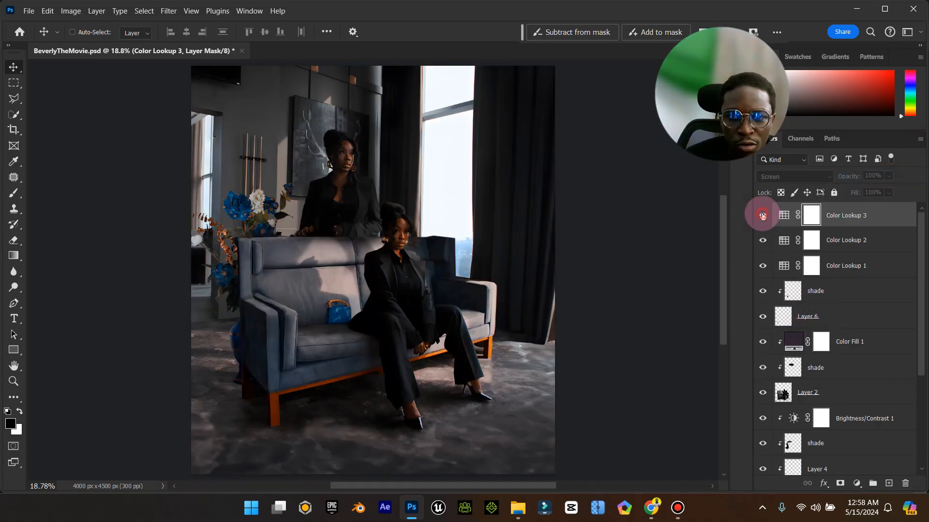
{"action": "left_click", "coordinate": [763, 217]}
{"action": "left_click", "coordinate": [762, 216]}
{"action": "left_click", "coordinate": [763, 216]}
{"action": "left_click", "coordinate": [762, 216]}
{"action": "left_click", "coordinate": [763, 216]}
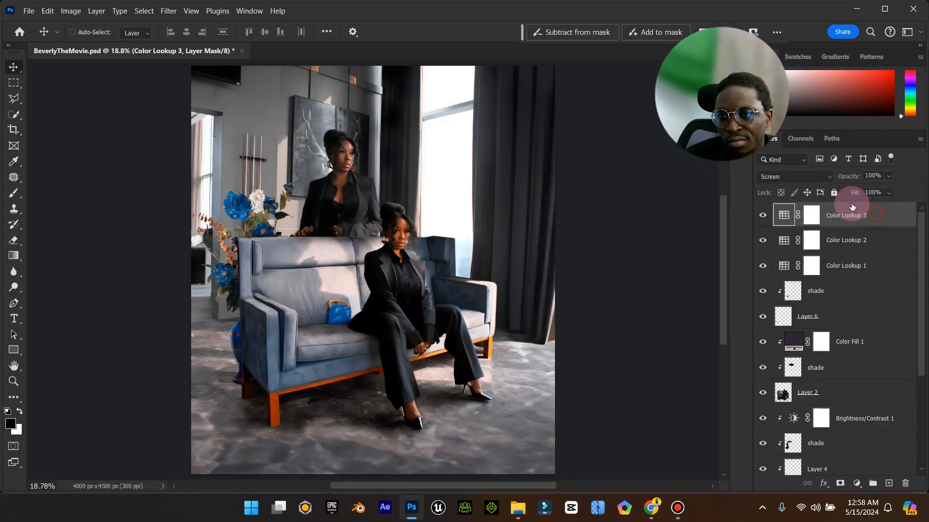
Step: Reduce the third Color Lookup layer to 40% opacity and 34% fill, check its effect, and save the document
{"action": "left_click_drag", "start_coordinate": [889, 177], "coordinate": [865, 208]}
{"action": "left_click", "coordinate": [888, 193]}
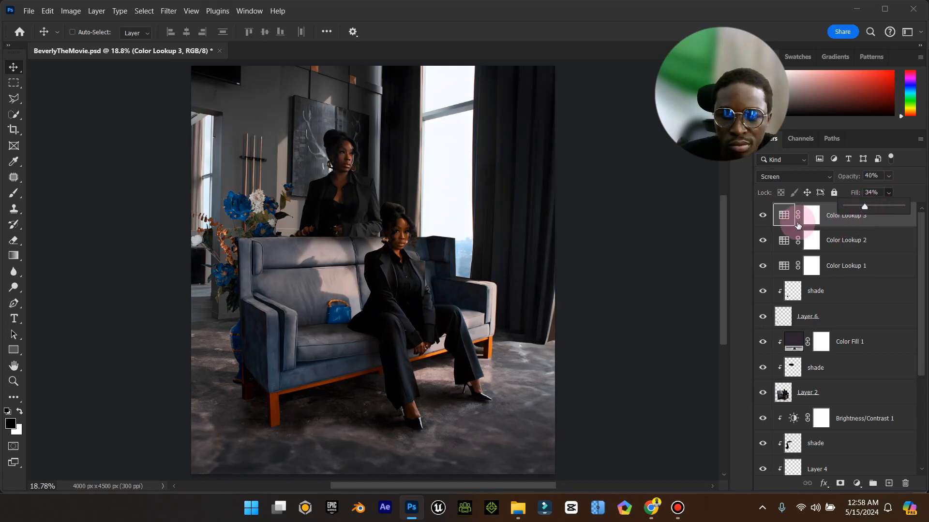
{"action": "left_click", "coordinate": [763, 216]}
{"action": "left_click", "coordinate": [763, 215]}
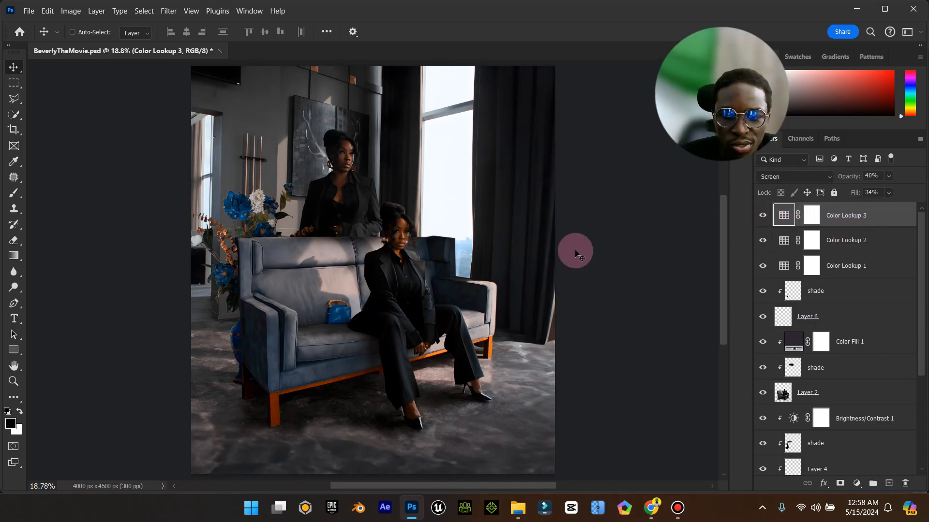
{"action": "key", "text": "ctrl+s"}
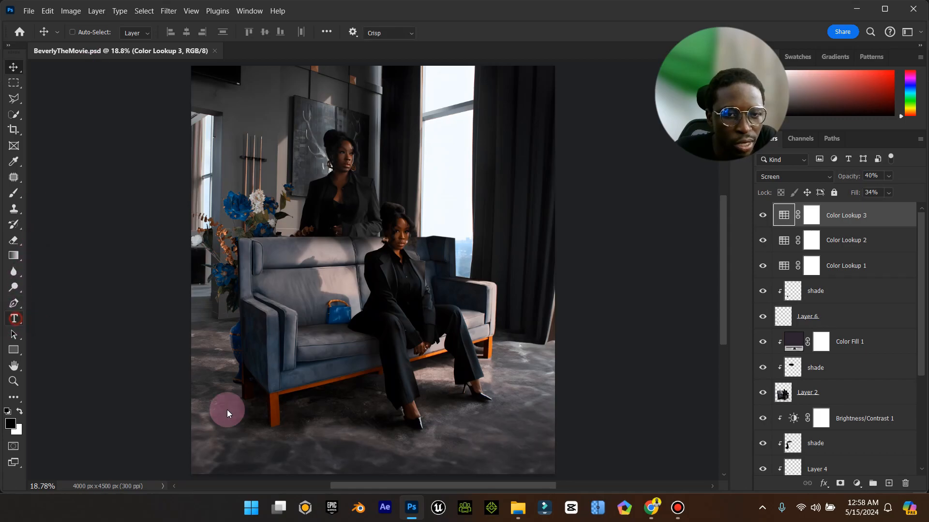
Step: Add the title text "Beverly" on the floor area near the lower edge of the image
{"action": "left_click", "coordinate": [15, 319]}
{"action": "left_click", "coordinate": [347, 439]}
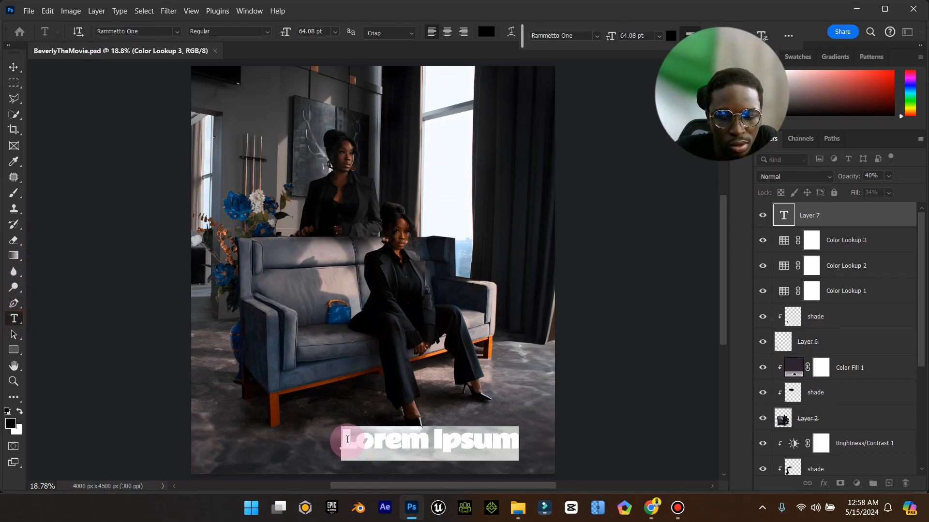
{"action": "key", "text": "Caps_Lock"}
{"action": "type", "text": "E"}
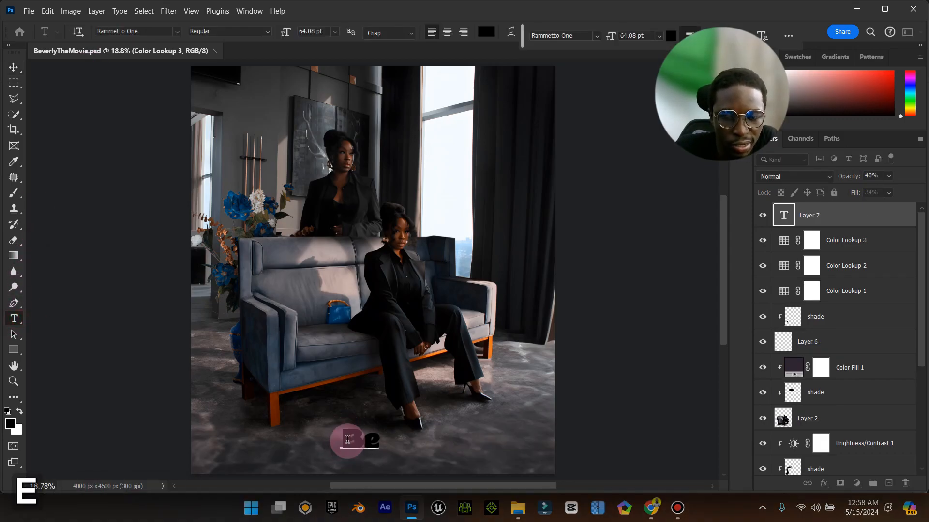
{"action": "type", "text": "V"}
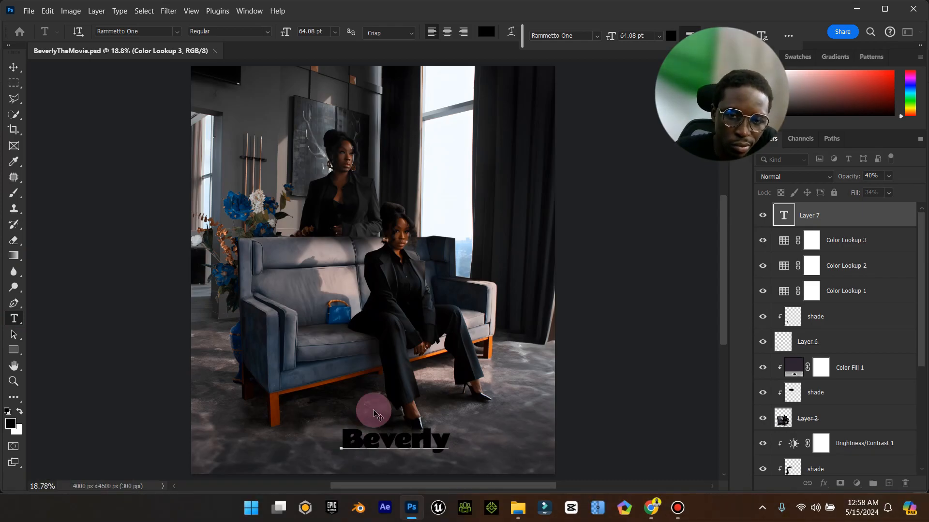
Step: Change the whole title text's color to white
{"action": "key", "text": "ctrl+a"}
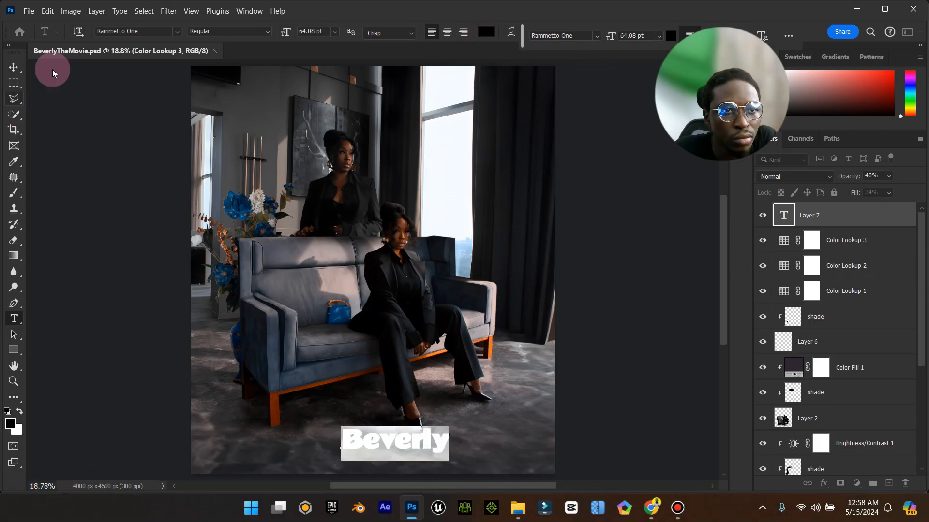
{"action": "left_click", "coordinate": [486, 32]}
{"action": "left_click_drag", "start_coordinate": [644, 239], "coordinate": [576, 120]}
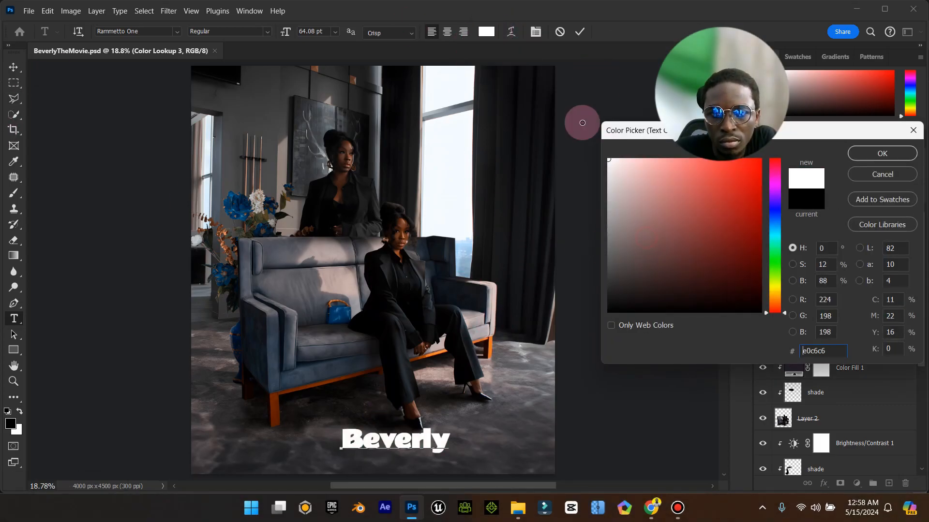
{"action": "left_click", "coordinate": [885, 154]}
Step: Center the title beneath the seated woman and enlarge it to about 87 pt
{"action": "left_click", "coordinate": [10, 65]}
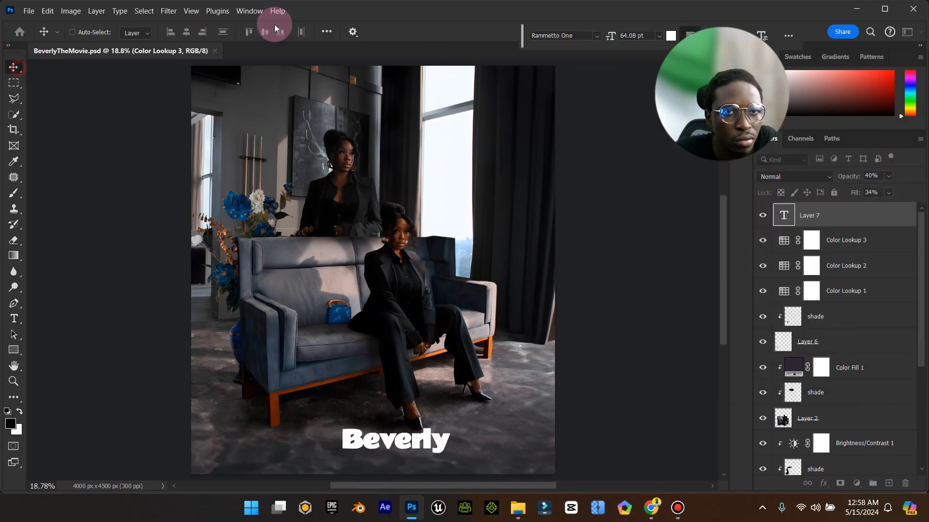
{"action": "left_click_drag", "start_coordinate": [390, 431], "coordinate": [370, 428]}
{"action": "left_click_drag", "start_coordinate": [376, 360], "coordinate": [391, 375]}
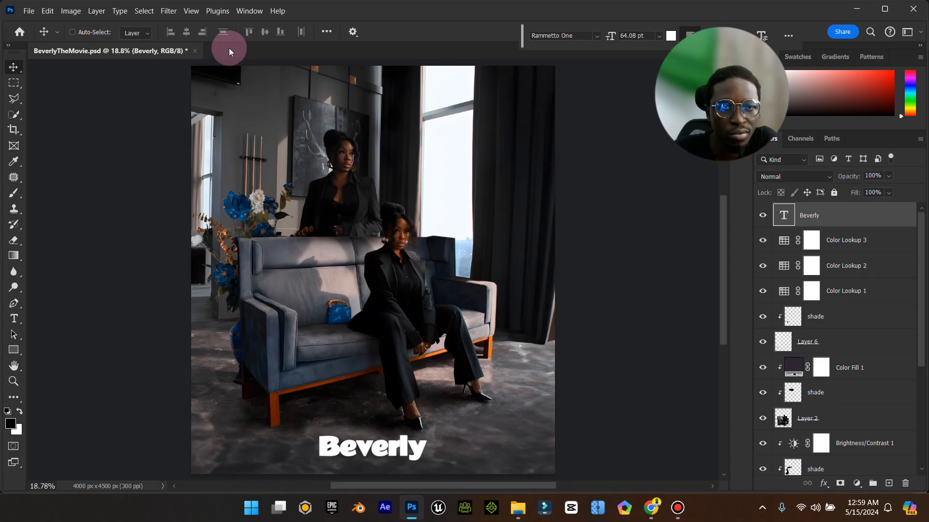
{"action": "key", "text": "ctrl+t"}
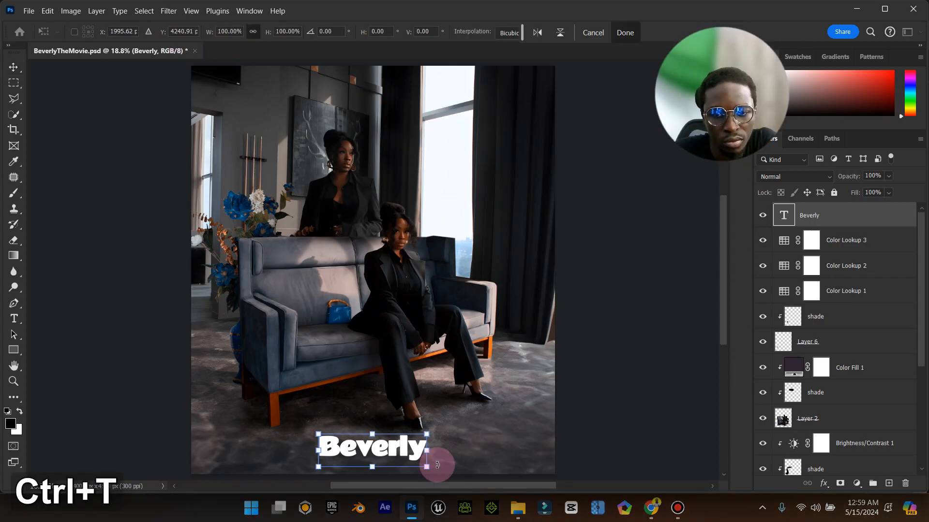
{"action": "left_click_drag", "start_coordinate": [428, 433], "coordinate": [419, 454]}
{"action": "left_click", "coordinate": [602, 32]}
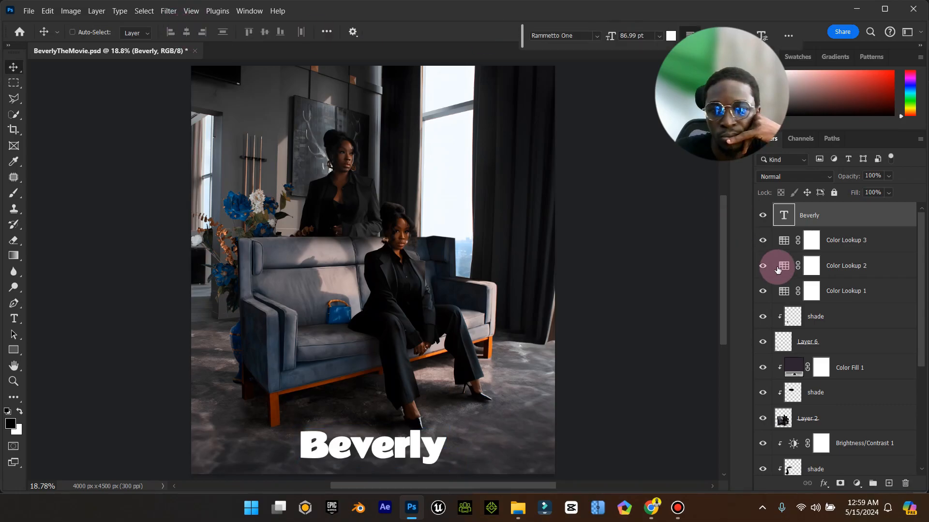
Step: Change the title's font to Erotique Alternate Trial in the Regular style
{"action": "left_click", "coordinate": [784, 224]}
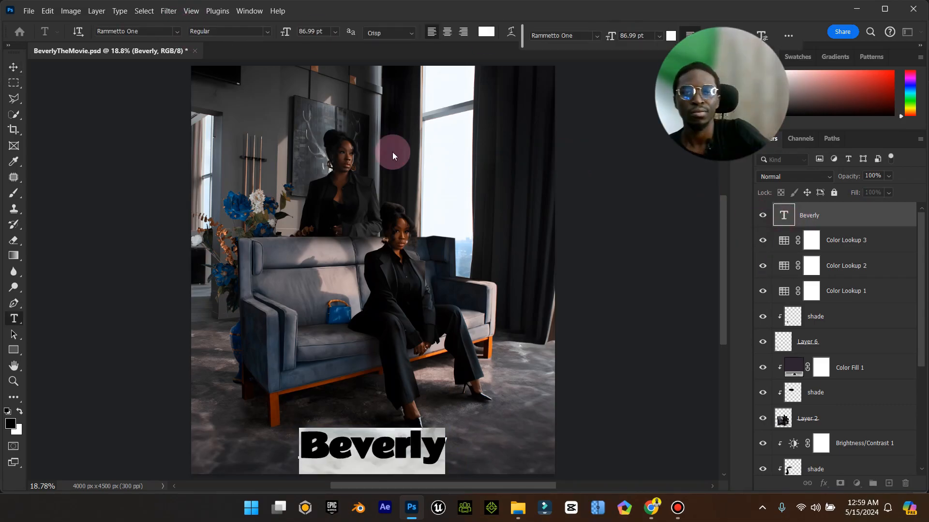
{"action": "left_click", "coordinate": [174, 34]}
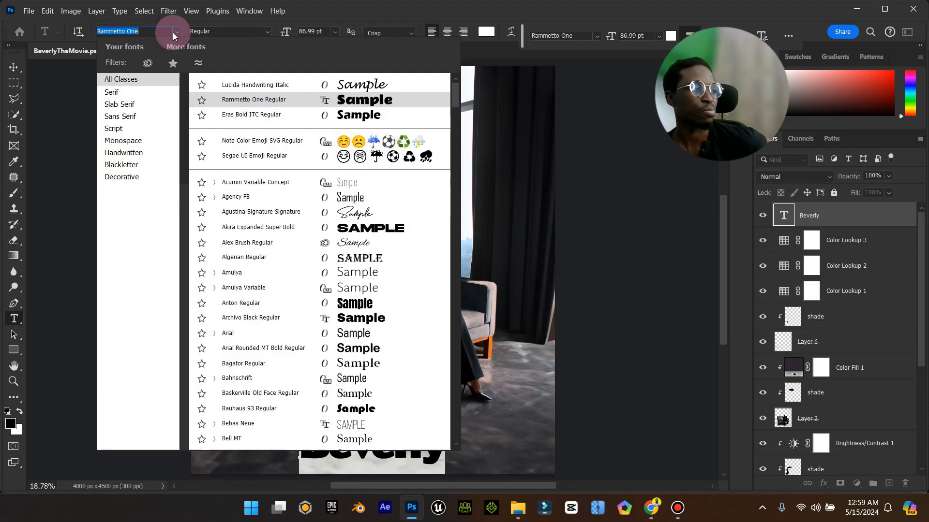
{"action": "type", "text": "enr=="}
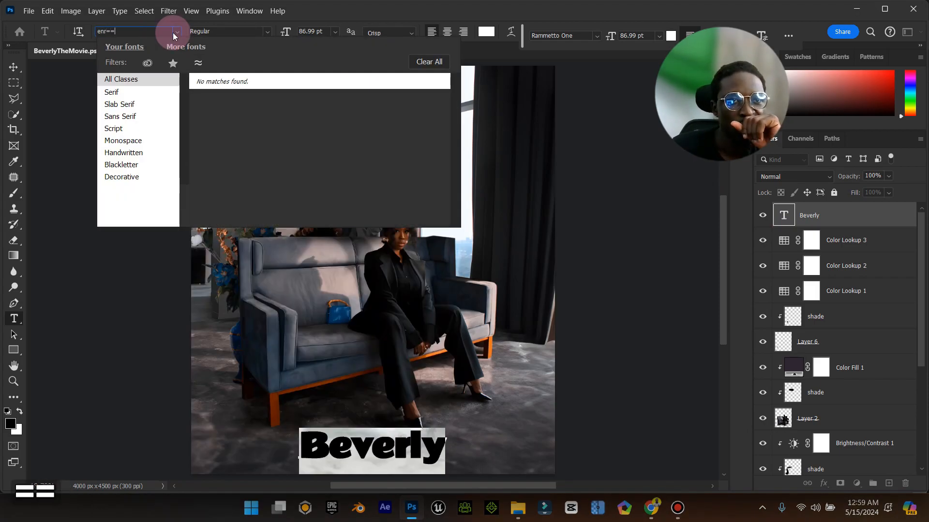
{"action": "key", "text": "BackSpace"}
{"action": "key", "text": "BackSpace"}
{"action": "type", "text": "r"}
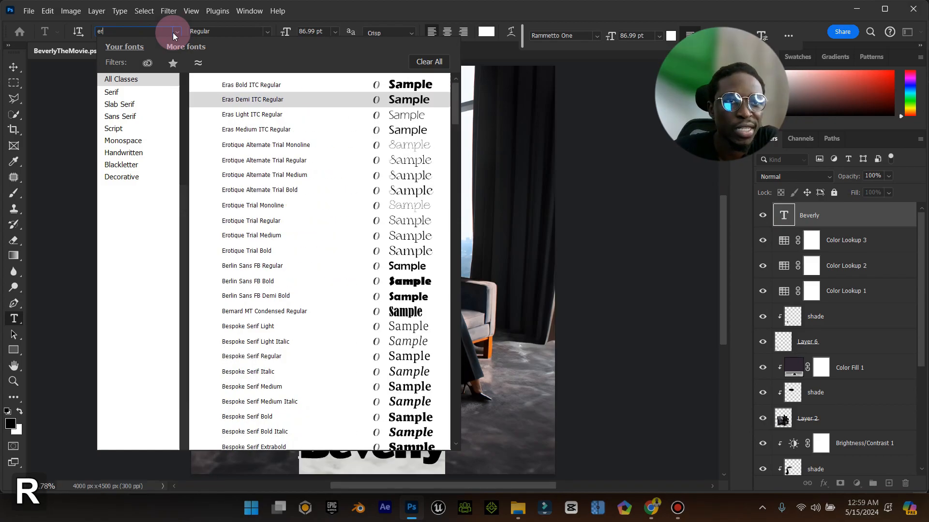
{"action": "type", "text": "otique Alternate Trial"}
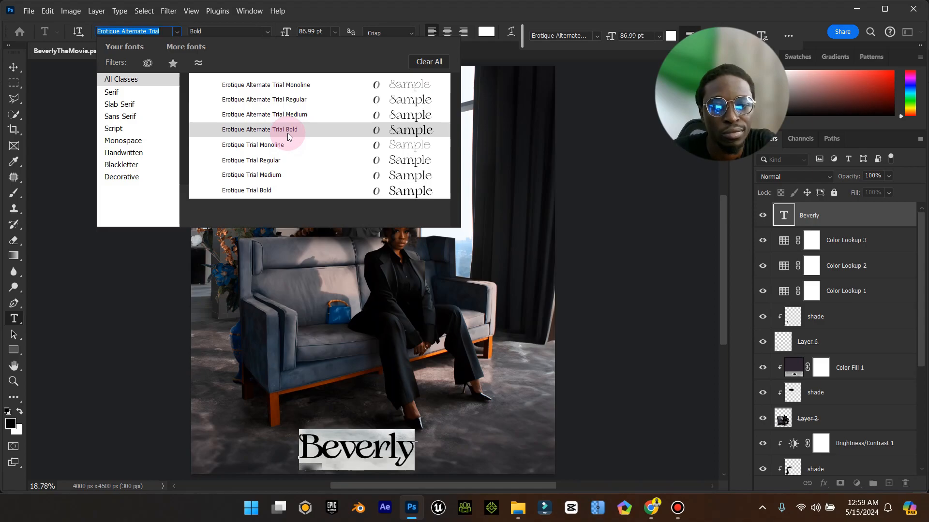
{"action": "left_click", "coordinate": [292, 100]}
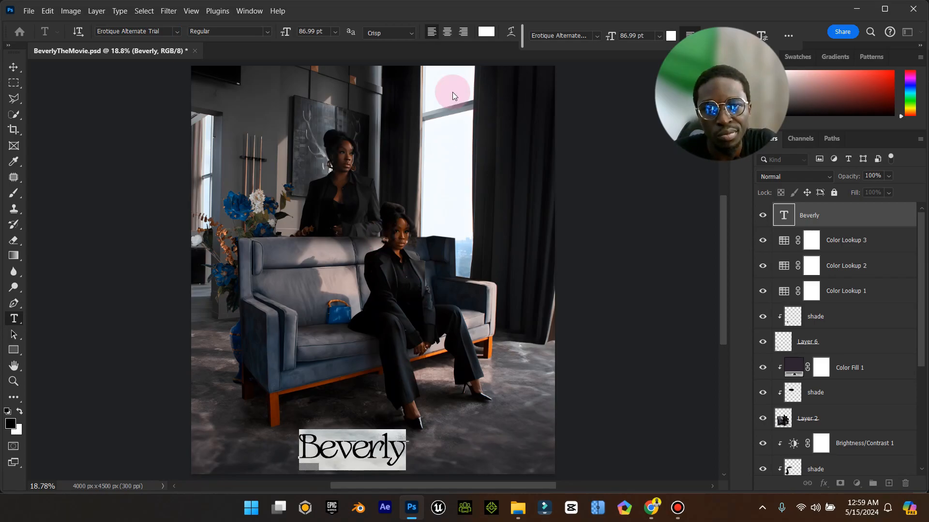
{"action": "left_click", "coordinate": [13, 69]}
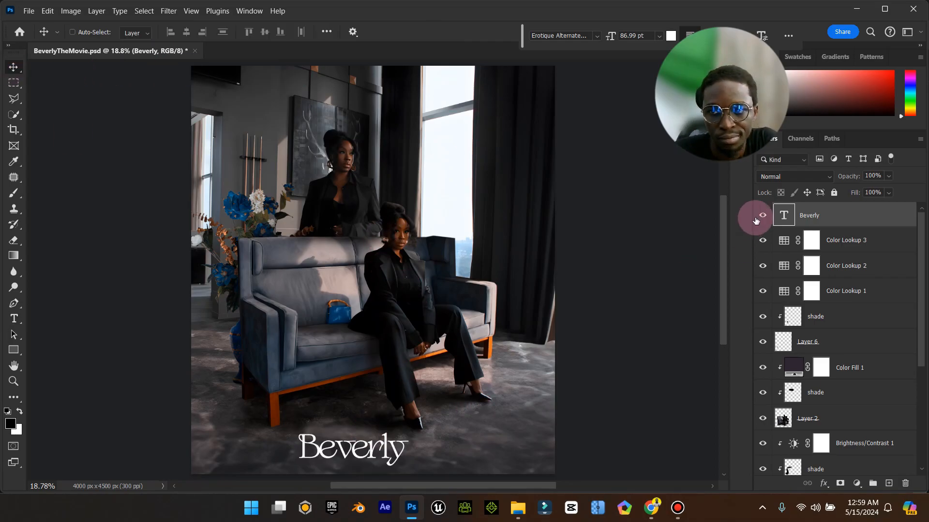
Step: Center-align the title text and reposition it horizontally in the middle beneath the seated woman
{"action": "double_click", "coordinate": [782, 213]}
{"action": "left_click", "coordinate": [486, 33]}
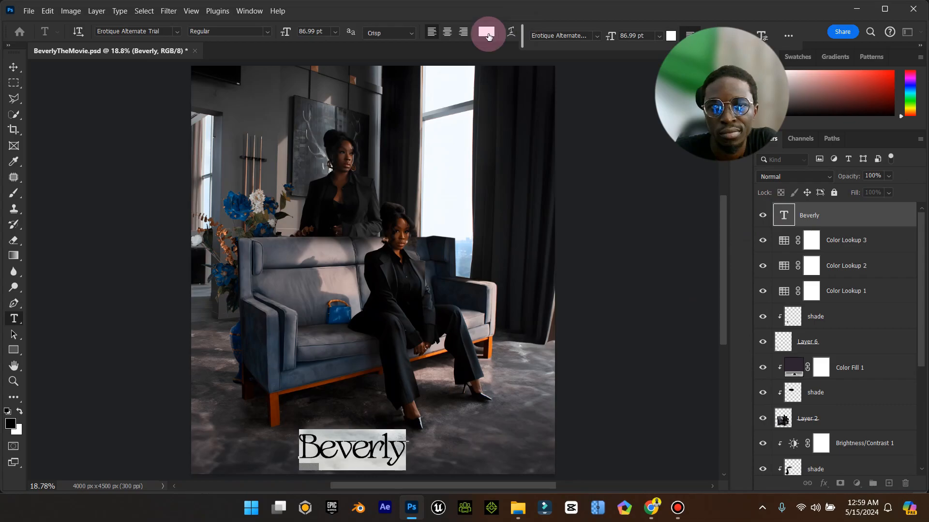
{"action": "left_click", "coordinate": [455, 34]}
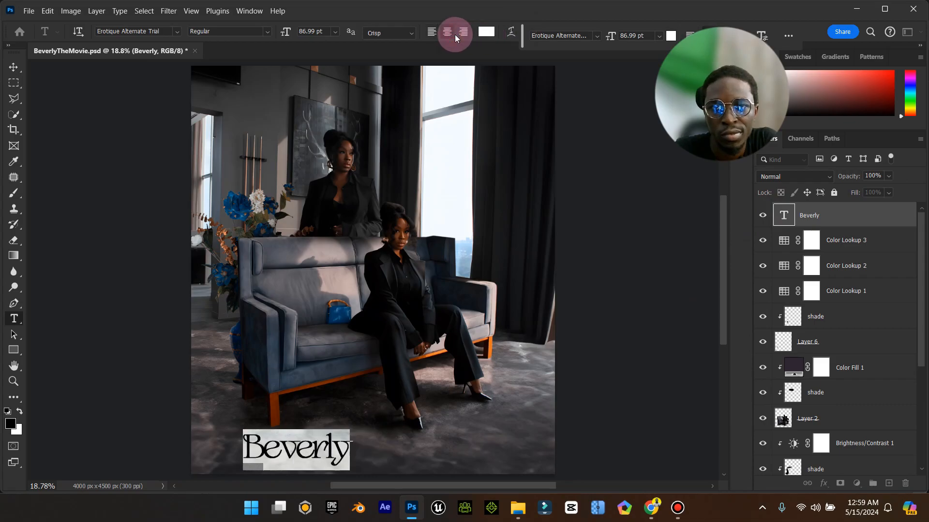
{"action": "left_click", "coordinate": [14, 67]}
{"action": "left_click_drag", "start_coordinate": [307, 430], "coordinate": [382, 431]}
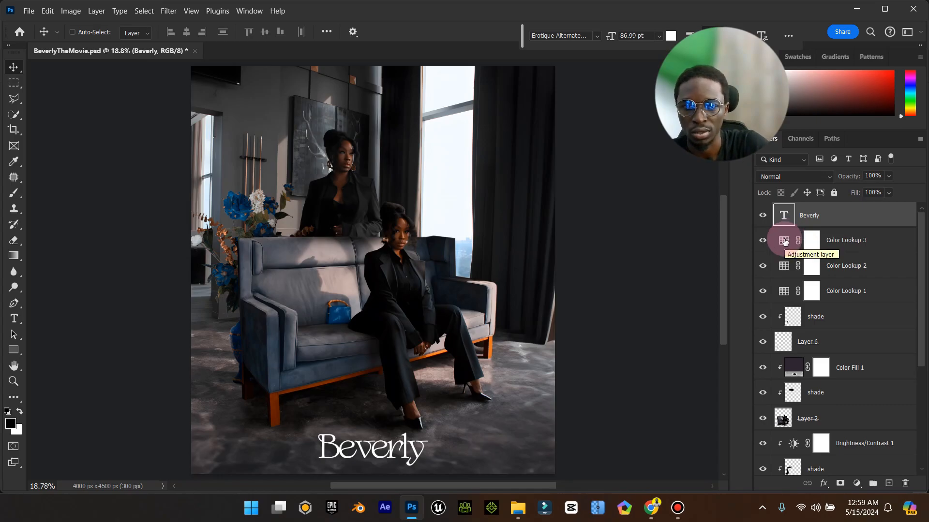
Step: Switch to PNGWing in Chrome, search for "gold", and browse the images for a gold texture
{"action": "left_click", "coordinate": [651, 508]}
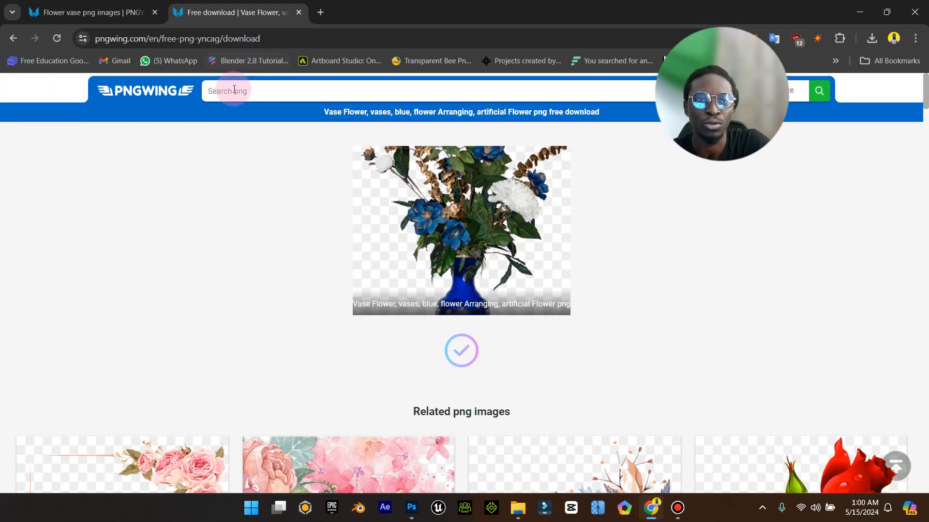
{"action": "type", "text": "gold"}
{"action": "key", "text": "Return"}
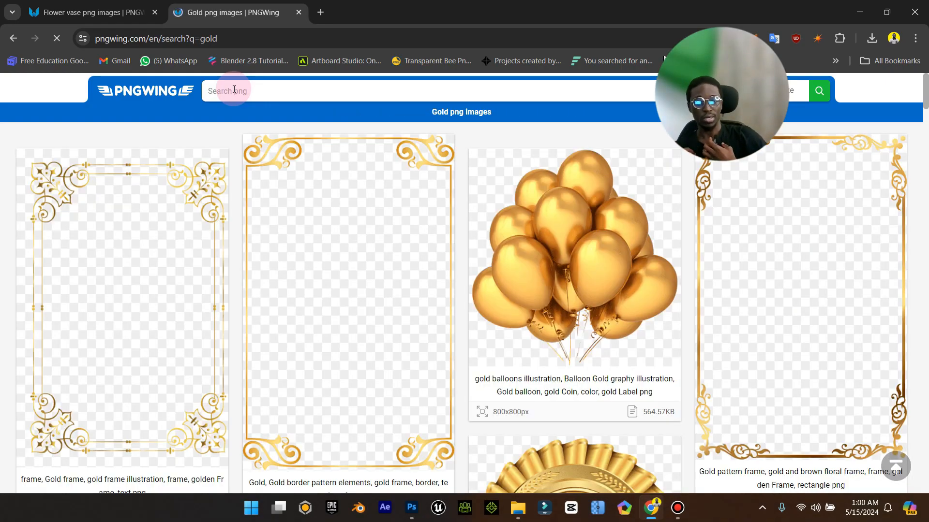
{"action": "scroll", "coordinate": [151, 297], "scroll_direction": "down", "scroll_amount": 9}
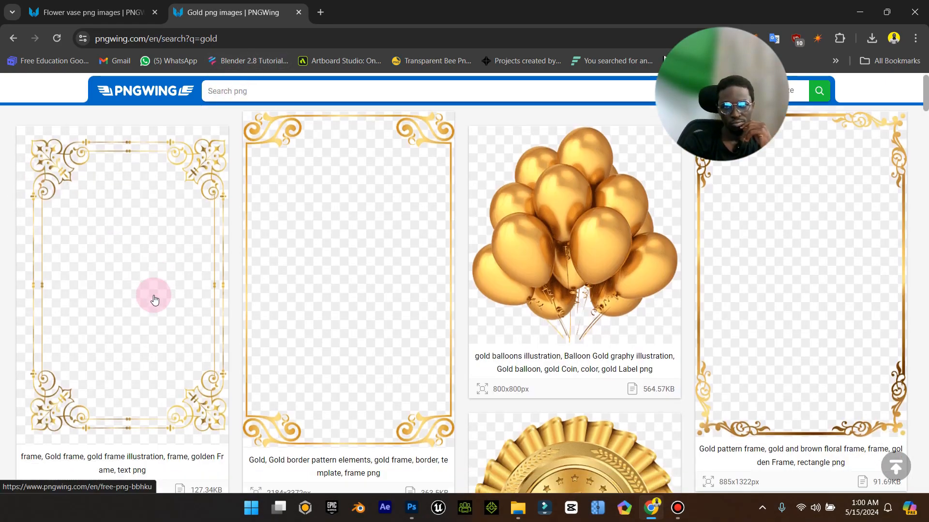
{"action": "scroll", "coordinate": [387, 285], "scroll_direction": "down", "scroll_amount": 16}
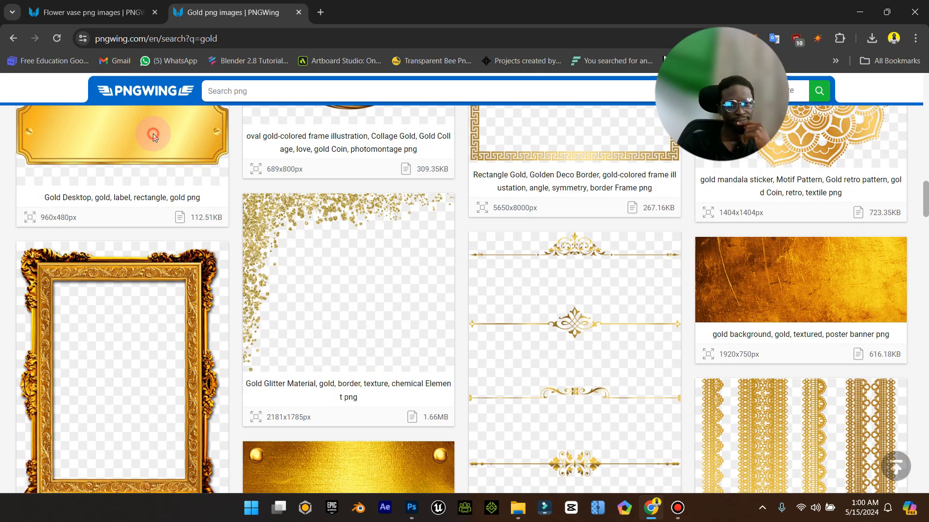
Step: Download the Gold Desktop label rectangle PNG and return to Photoshop
{"action": "left_click", "coordinate": [151, 130]}
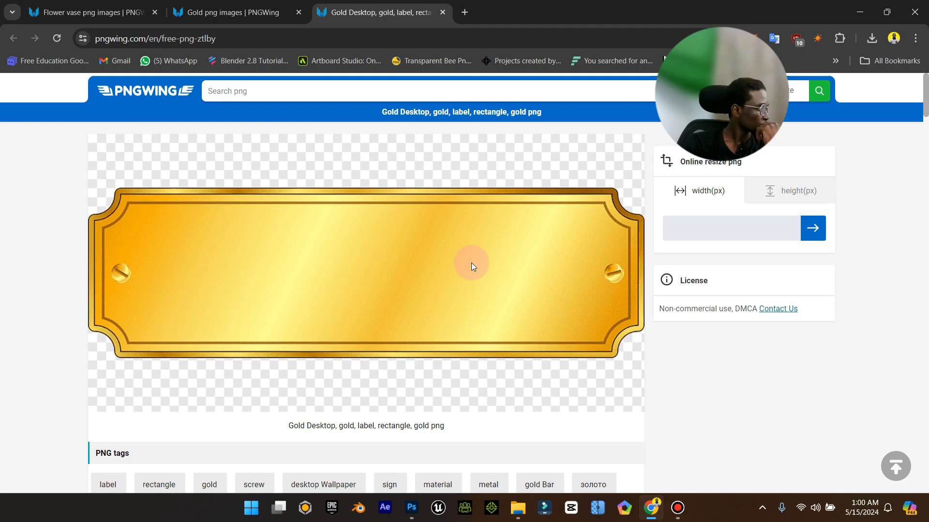
{"action": "scroll", "coordinate": [457, 338], "scroll_direction": "down", "scroll_amount": 6}
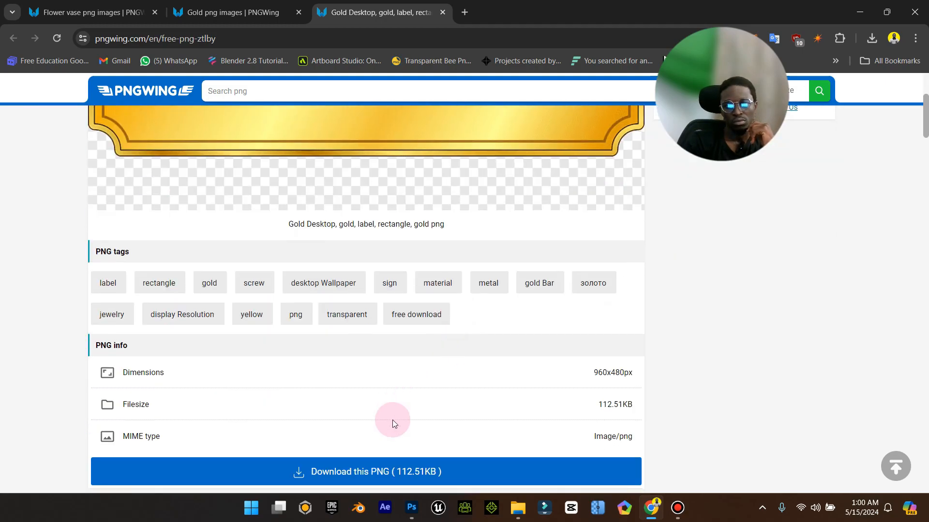
{"action": "left_click", "coordinate": [436, 357]}
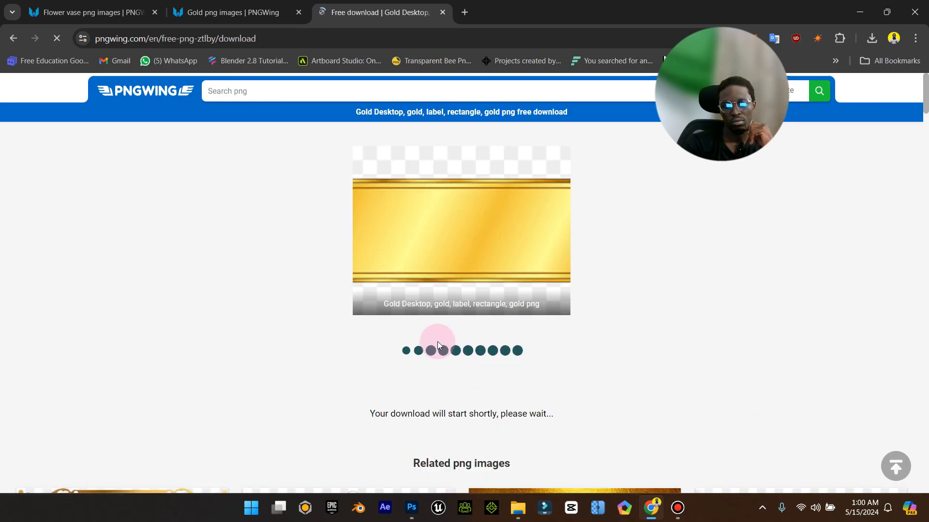
{"action": "left_click", "coordinate": [859, 7]}
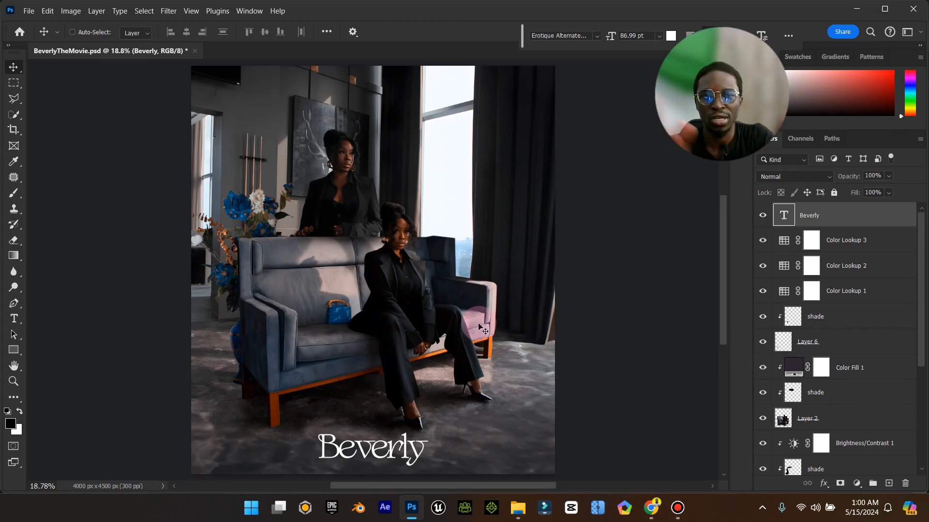
Step: Hide the title and the layers down through the flower vase to expose the original standing woman
{"action": "left_click", "coordinate": [760, 215]}
{"action": "scroll", "coordinate": [850, 413], "scroll_direction": "down", "scroll_amount": 4}
{"action": "scroll", "coordinate": [850, 415], "scroll_direction": "up", "scroll_amount": 3}
{"action": "scroll", "coordinate": [851, 414], "scroll_direction": "down", "scroll_amount": 3}
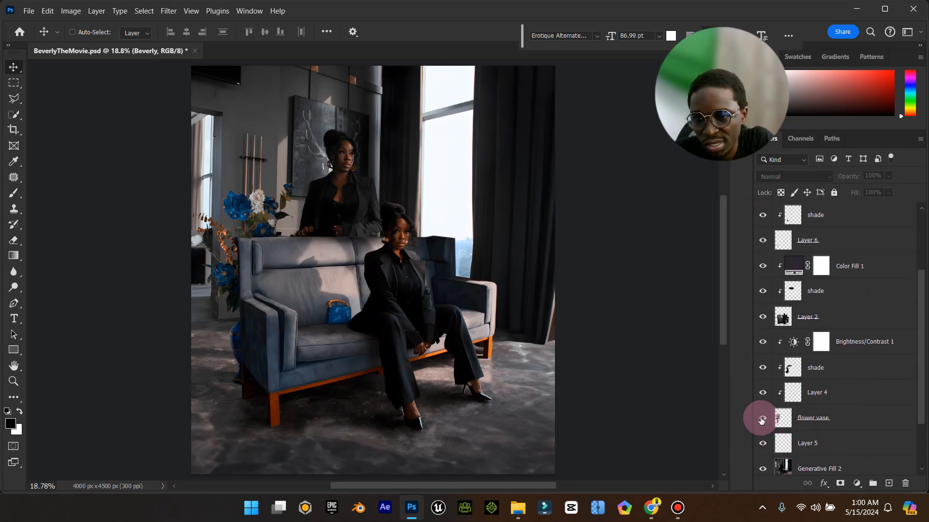
{"action": "left_click_drag", "start_coordinate": [763, 418], "coordinate": [763, 345]}
{"action": "scroll", "coordinate": [762, 341], "scroll_direction": "down", "scroll_amount": 4}
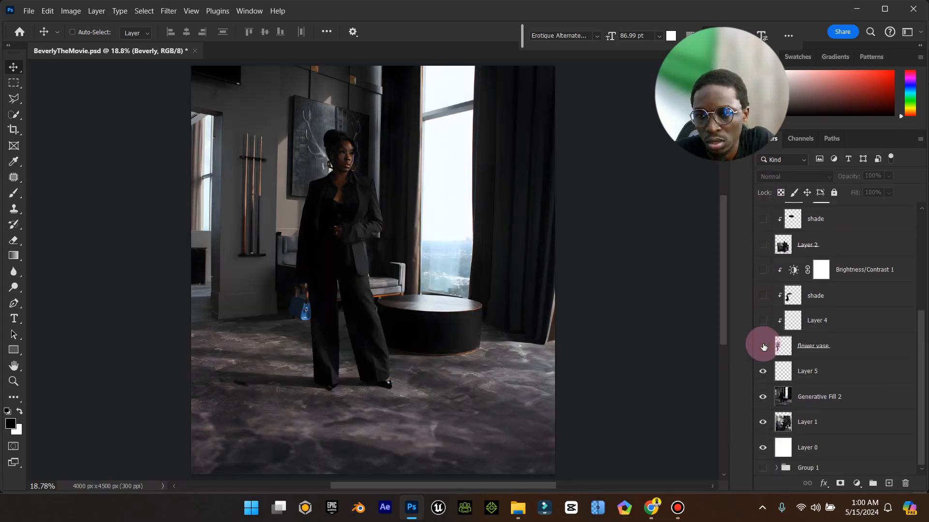
Step: Select the standing woman on the Generative Fill 2 layer with Select Subject
{"action": "left_click", "coordinate": [818, 398]}
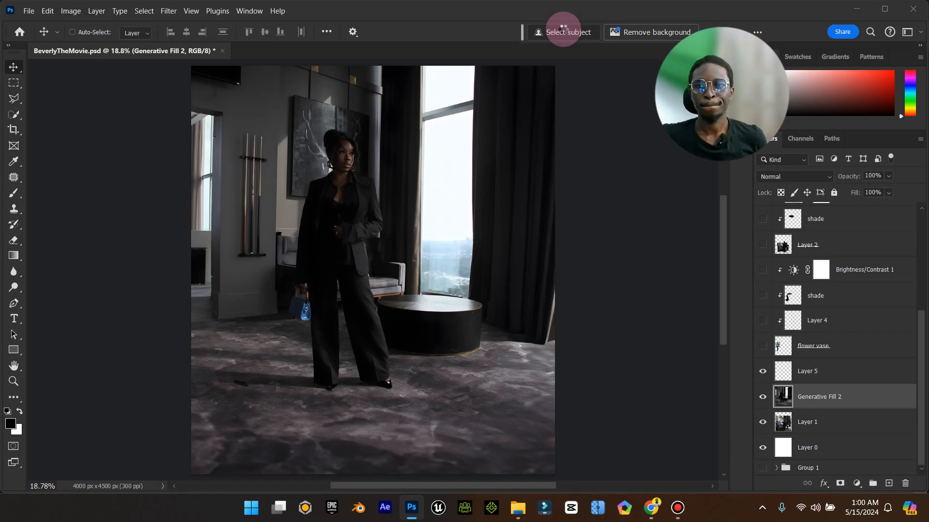
{"action": "left_click", "coordinate": [563, 30]}
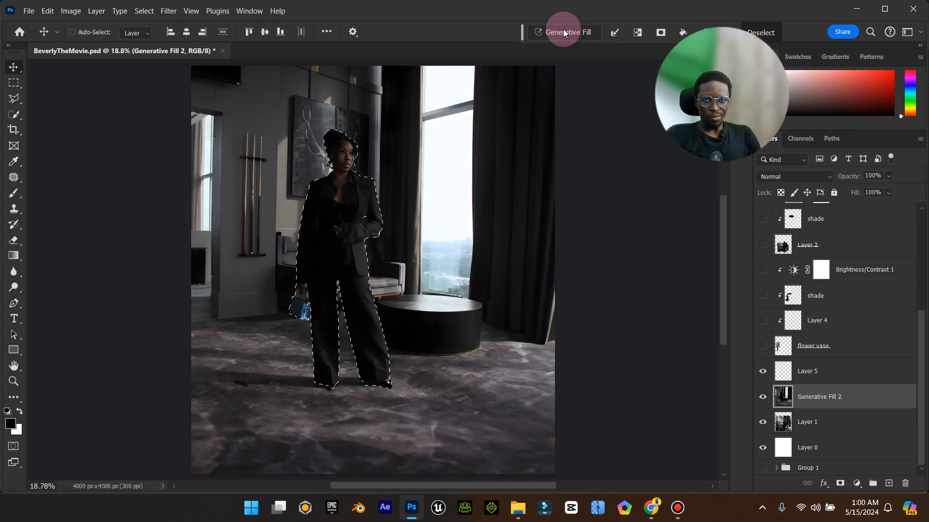
Step: Add the missed edges around the front earring and nearby hair to the woman's selection with the Polygonal Lasso
{"action": "left_click", "coordinate": [14, 381]}
{"action": "left_click_drag", "start_coordinate": [311, 201], "coordinate": [427, 145]}
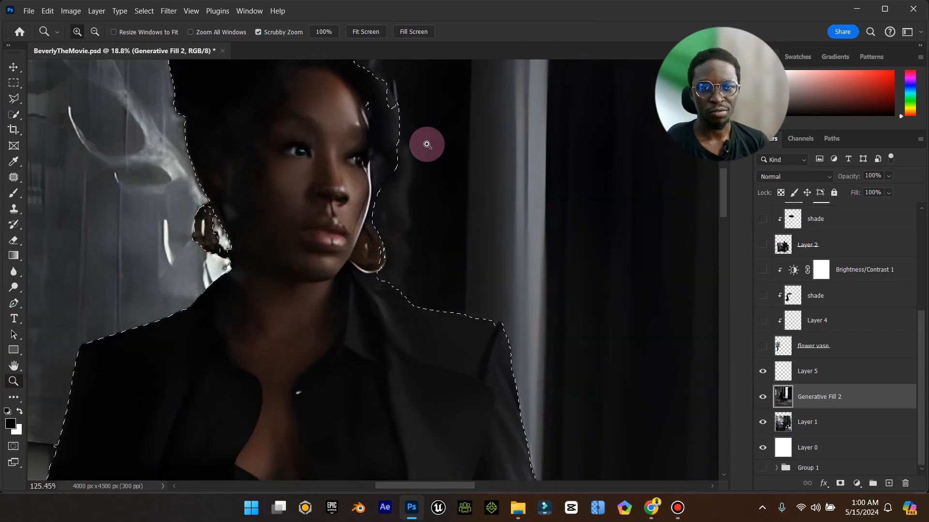
{"action": "left_click", "coordinate": [14, 99]}
{"action": "left_click", "coordinate": [370, 289]}
{"action": "left_click", "coordinate": [385, 266]}
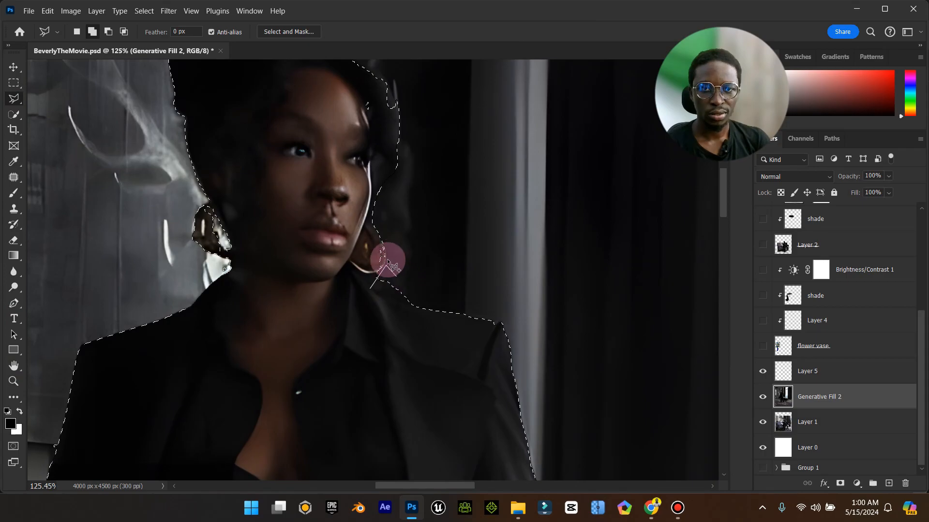
{"action": "left_click", "coordinate": [385, 250]}
{"action": "left_click", "coordinate": [371, 225]}
{"action": "double_click", "coordinate": [312, 236]}
{"action": "scroll", "coordinate": [316, 225], "scroll_direction": "up", "scroll_amount": 3}
{"action": "left_click", "coordinate": [384, 265]}
{"action": "left_click", "coordinate": [386, 173]}
{"action": "double_click", "coordinate": [321, 177]}
Step: Add the missed edge around the rear earring to the standing woman's selection with the Polygonal Lasso
{"action": "left_click", "coordinate": [233, 340]}
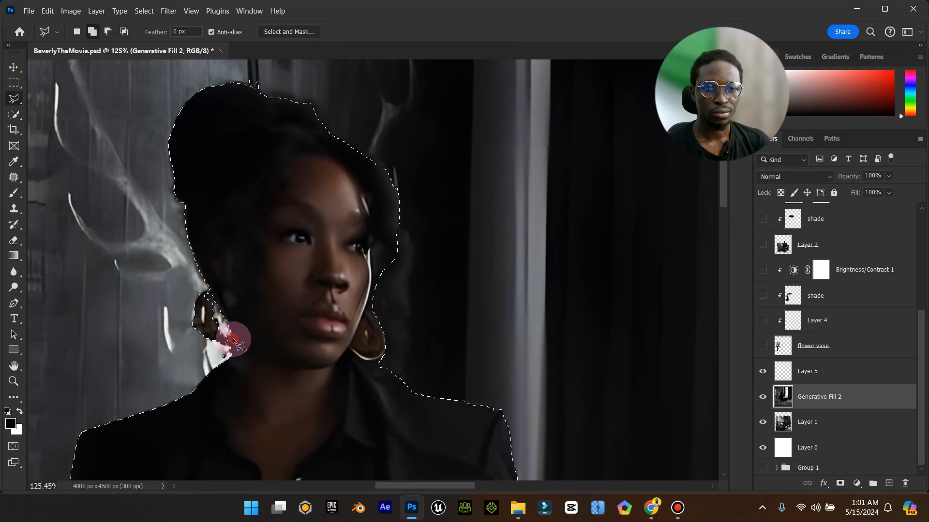
{"action": "left_click", "coordinate": [215, 343]}
{"action": "left_click", "coordinate": [192, 327]}
{"action": "left_click", "coordinate": [193, 295]}
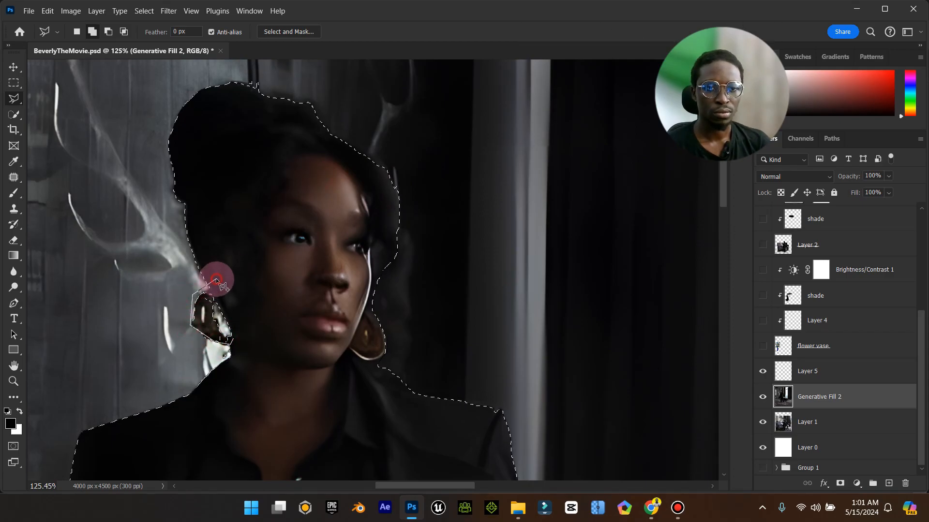
{"action": "double_click", "coordinate": [217, 278]}
{"action": "left_click", "coordinate": [242, 209]}
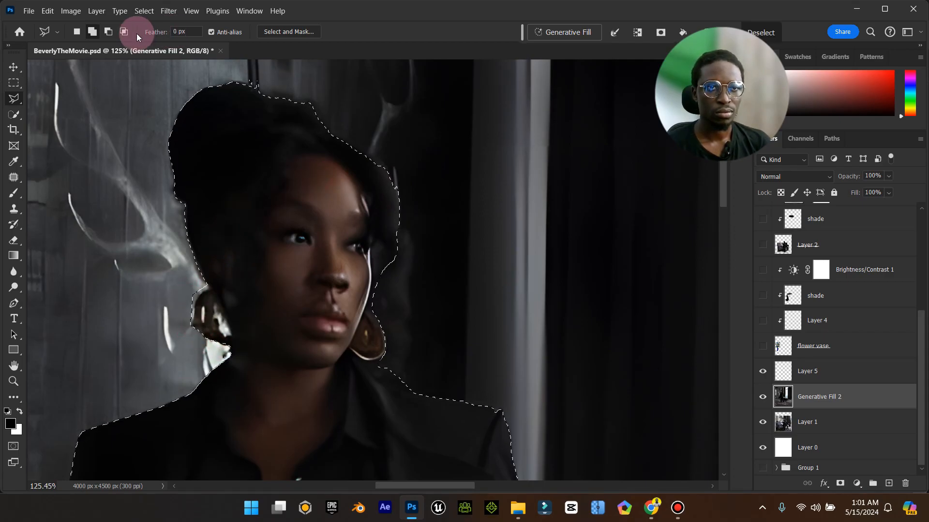
Step: Copy the selected standing woman to a new layer and show the hidden layers from the flower vase up to the title
{"action": "double_click", "coordinate": [21, 370]}
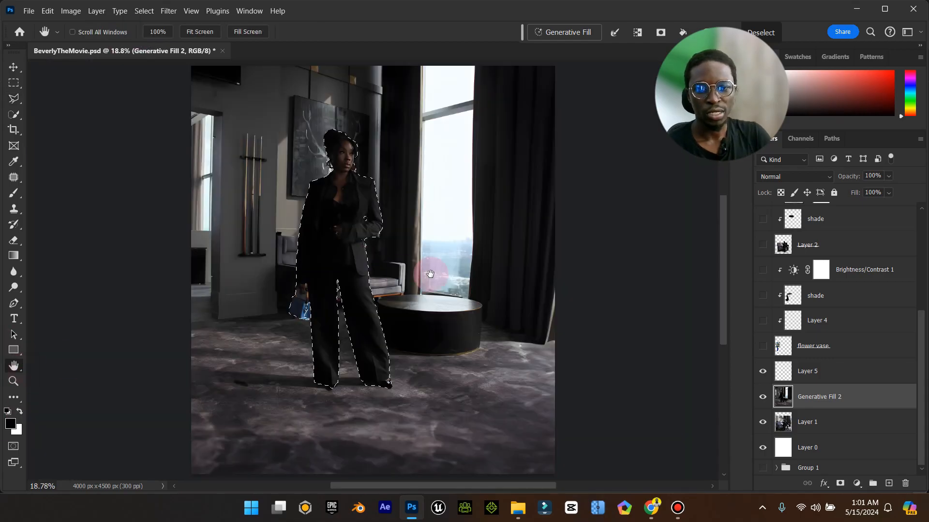
{"action": "key", "text": "ctrl+j"}
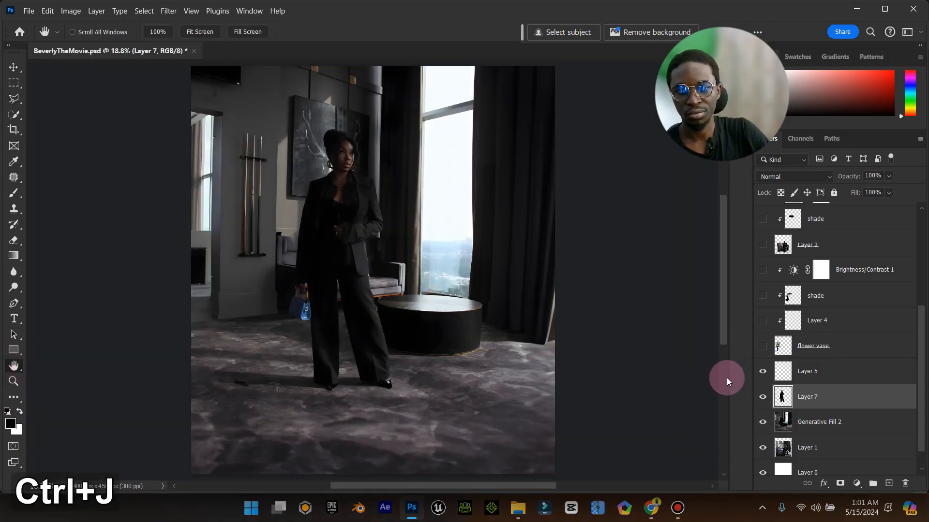
{"action": "left_click_drag", "start_coordinate": [763, 348], "coordinate": [750, 191]}
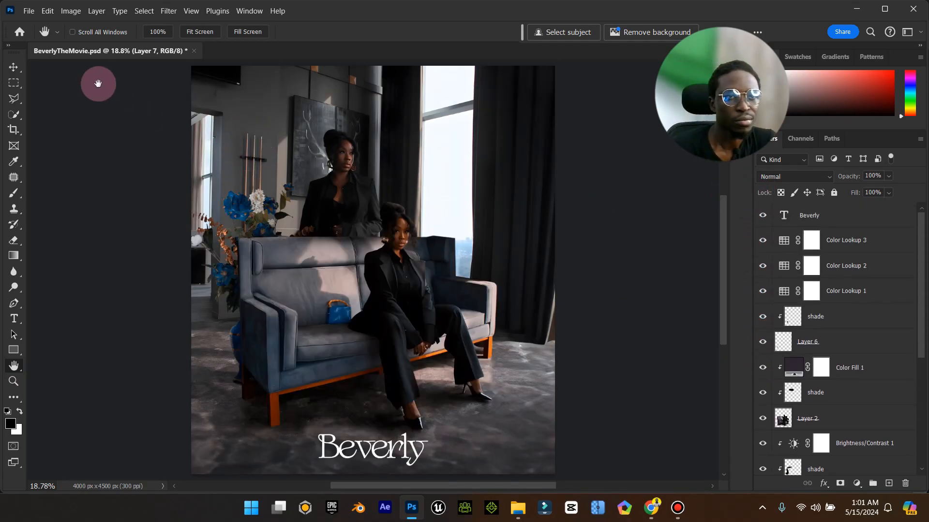
{"action": "left_click", "coordinate": [19, 68]}
{"action": "scroll", "coordinate": [872, 316], "scroll_direction": "down", "scroll_amount": 3}
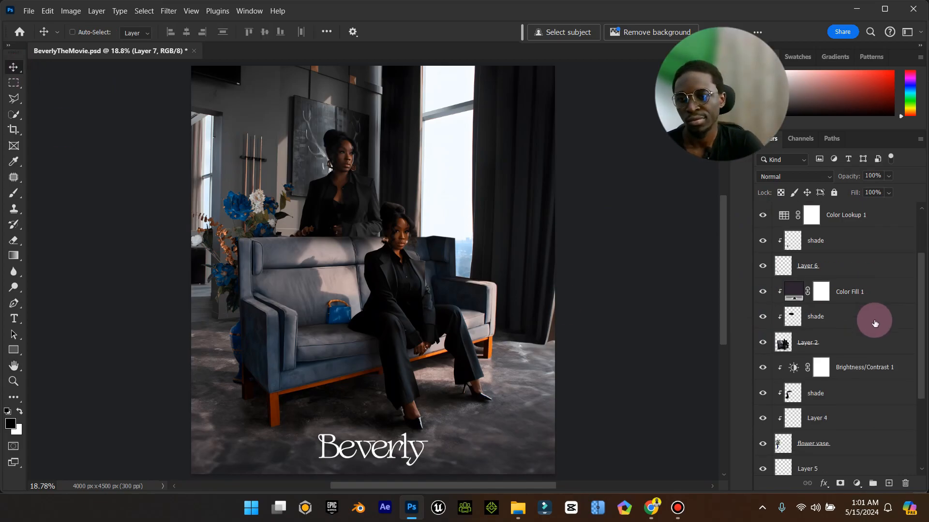
{"action": "scroll", "coordinate": [872, 316], "scroll_direction": "up", "scroll_amount": 3}
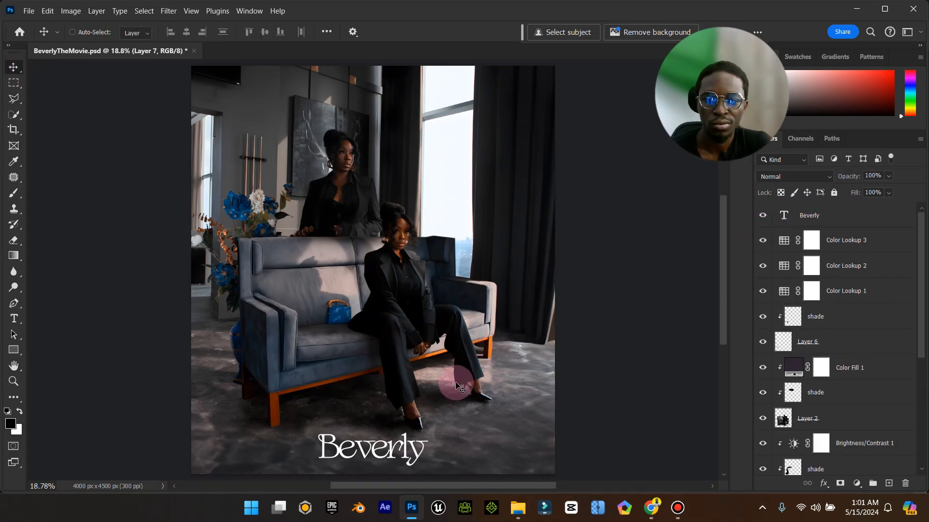
Step: Move the poster title to the middle of the canvas and scale it up to 254.40%
{"action": "left_click", "coordinate": [796, 224]}
{"action": "left_click_drag", "start_coordinate": [386, 431], "coordinate": [386, 242]}
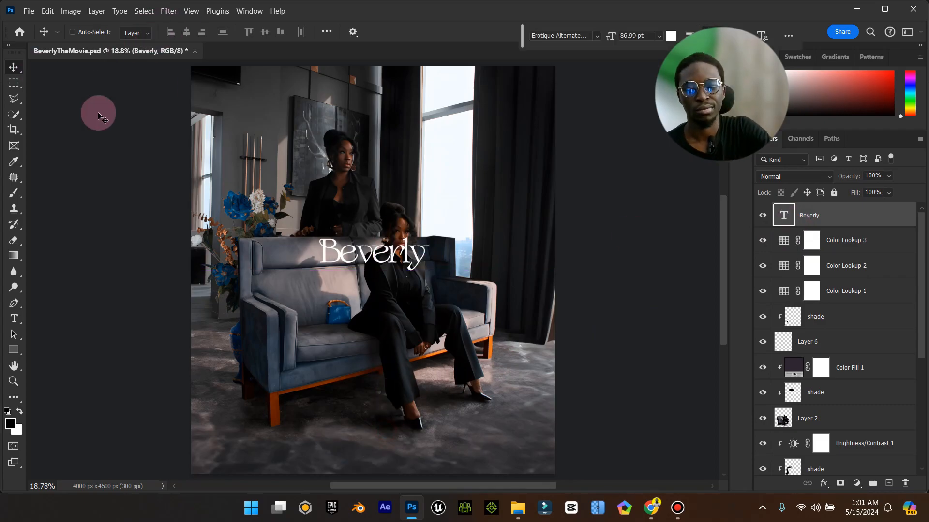
{"action": "key", "text": "ctrl+t"}
{"action": "left_click_drag", "start_coordinate": [429, 234], "coordinate": [503, 180]}
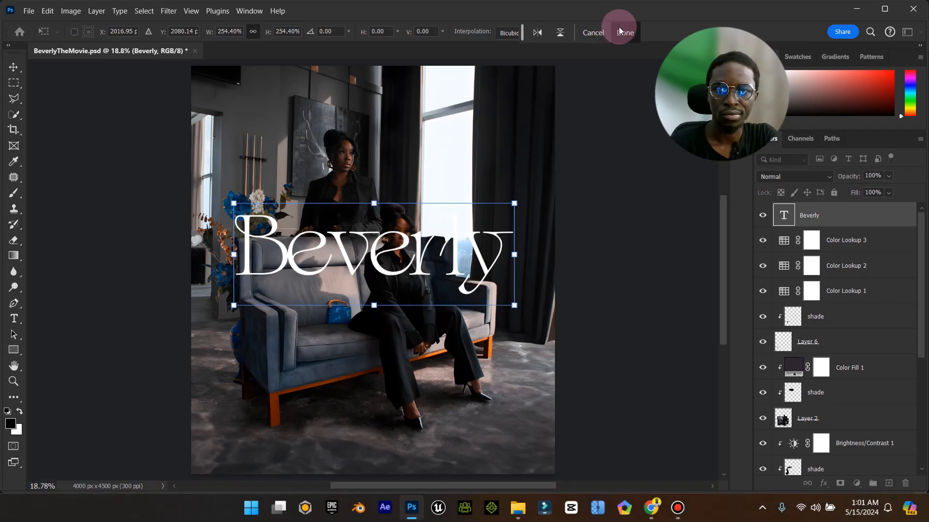
{"action": "left_click", "coordinate": [620, 31]}
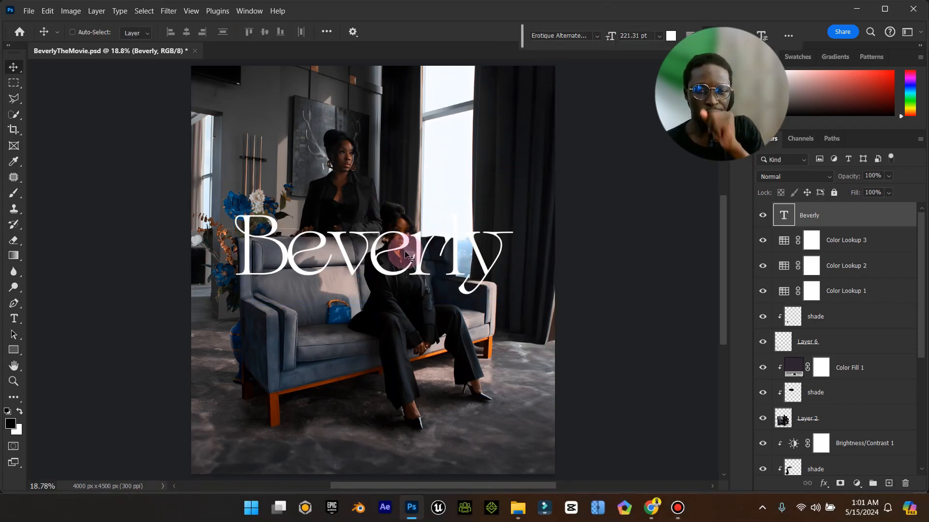
Step: Raise the title to the standing woman's head height and move its layer directly below her cutout on Layer 7
{"action": "left_click_drag", "start_coordinate": [410, 257], "coordinate": [410, 265]}
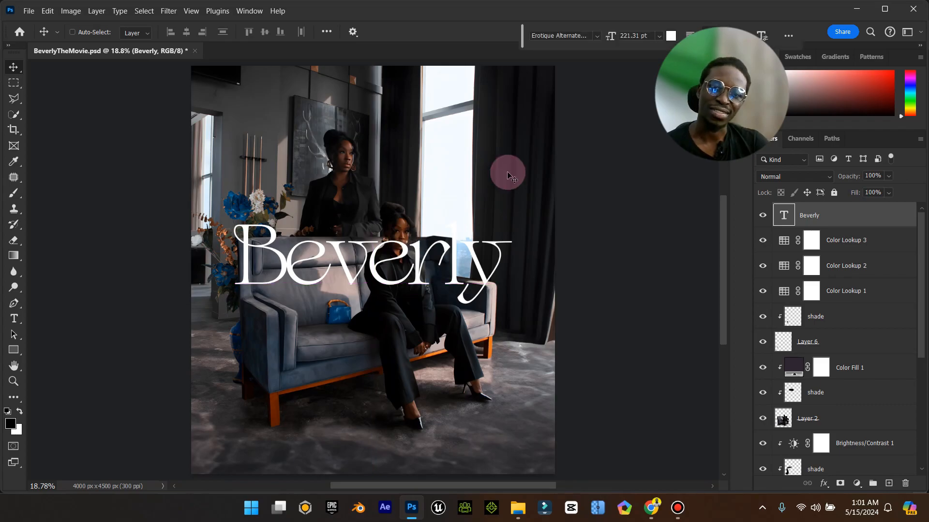
{"action": "left_click_drag", "start_coordinate": [472, 226], "coordinate": [471, 131]}
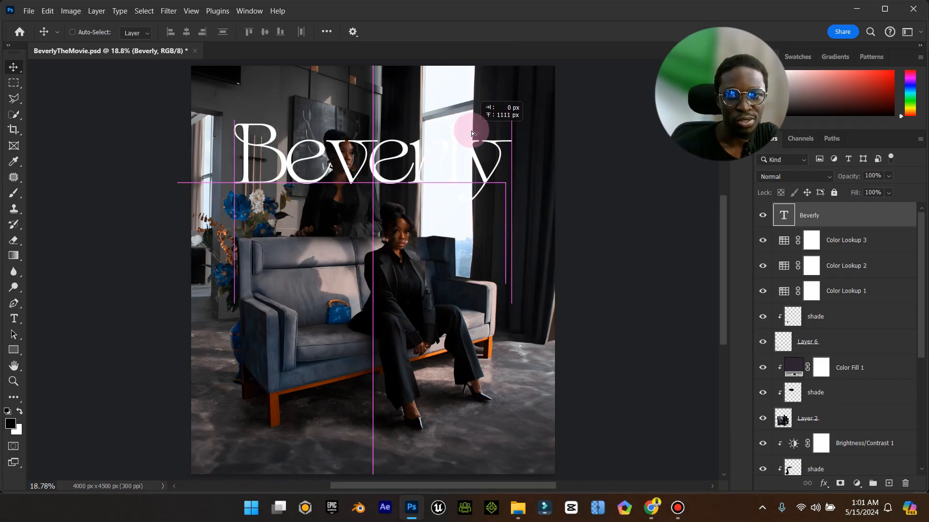
{"action": "left_click_drag", "start_coordinate": [839, 213], "coordinate": [856, 415]}
{"action": "mouse_move", "coordinate": [493, 170]}
{"action": "left_mouse_down"}
{"action": "mouse_move", "coordinate": [500, 144]}
{"action": "mouse_move", "coordinate": [504, 156]}
{"action": "left_mouse_up"}
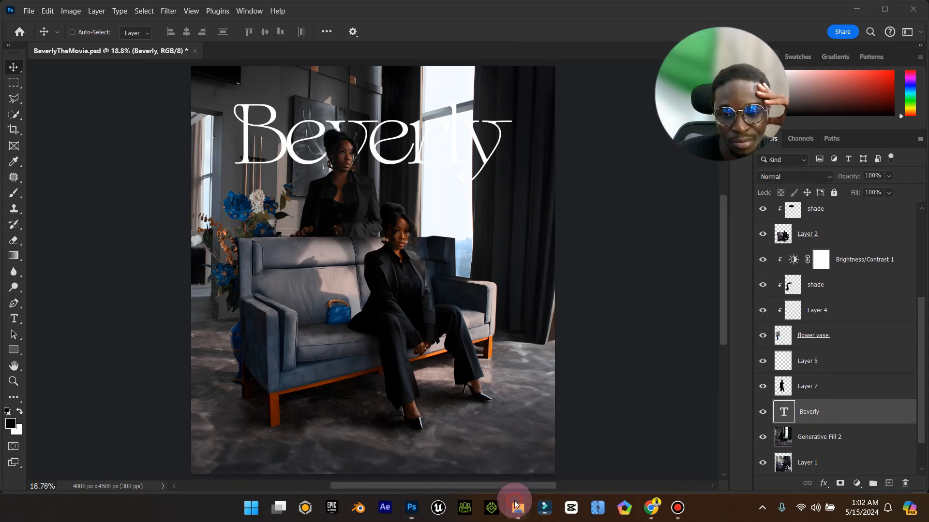
Step: Place the gold label PNG pngwing.com (2) above the title layer and position it over the title
{"action": "left_click", "coordinate": [557, 447]}
{"action": "left_click_drag", "start_coordinate": [307, 145], "coordinate": [415, 305]}
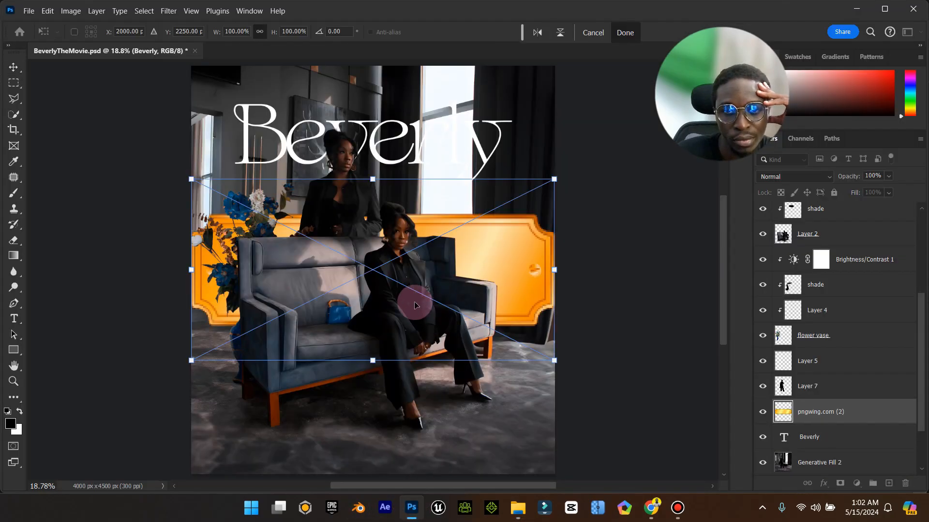
{"action": "left_click_drag", "start_coordinate": [477, 259], "coordinate": [471, 125]}
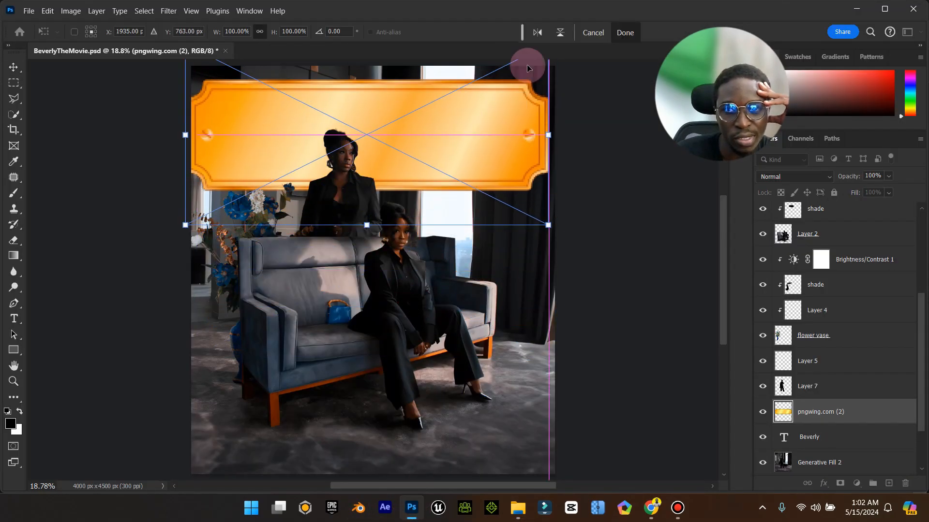
{"action": "left_click", "coordinate": [619, 27]}
Step: Rasterize the gold label layer and clip it to the title with a clipping mask
{"action": "right_click", "coordinate": [834, 411]}
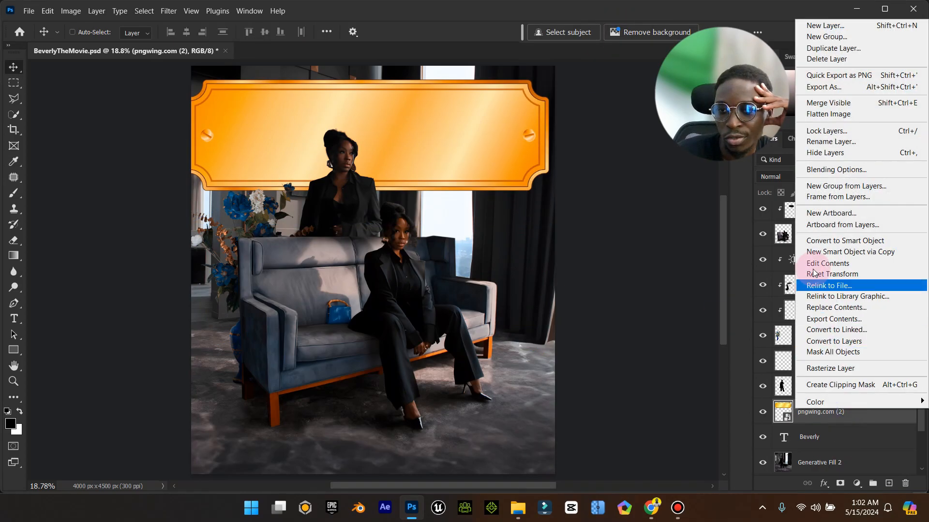
{"action": "left_click", "coordinate": [818, 368]}
{"action": "right_click", "coordinate": [831, 410]}
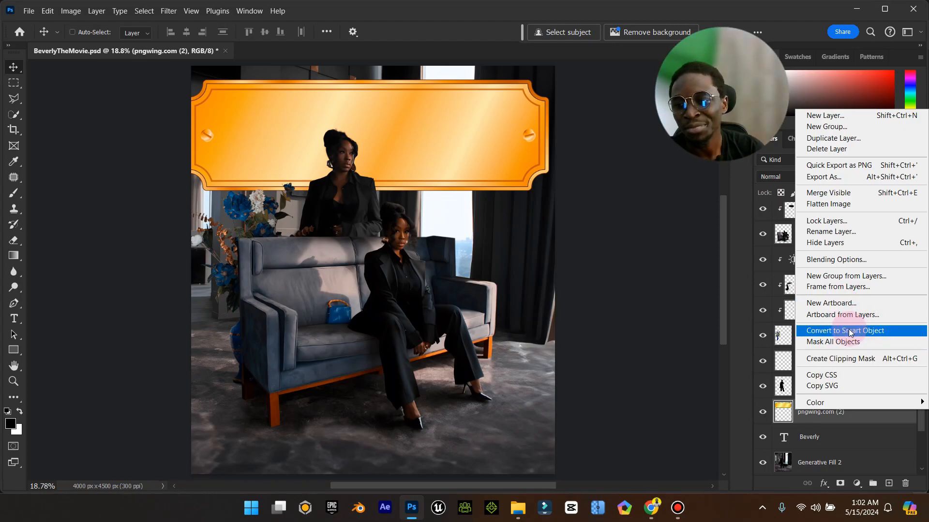
{"action": "left_click", "coordinate": [837, 360]}
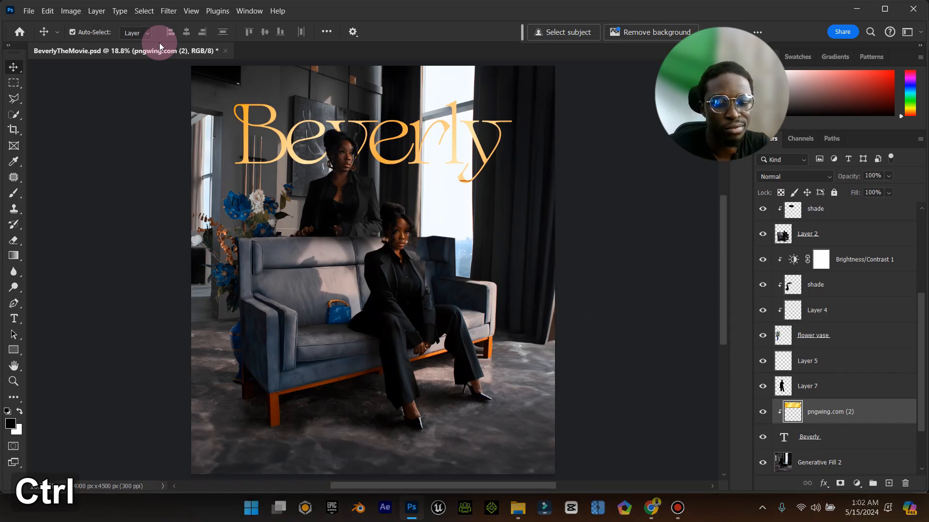
Step: Scale the clipped gold label to 142.22% and reposition it so its plain gold area fills the title
{"action": "key", "text": "ctrl+t"}
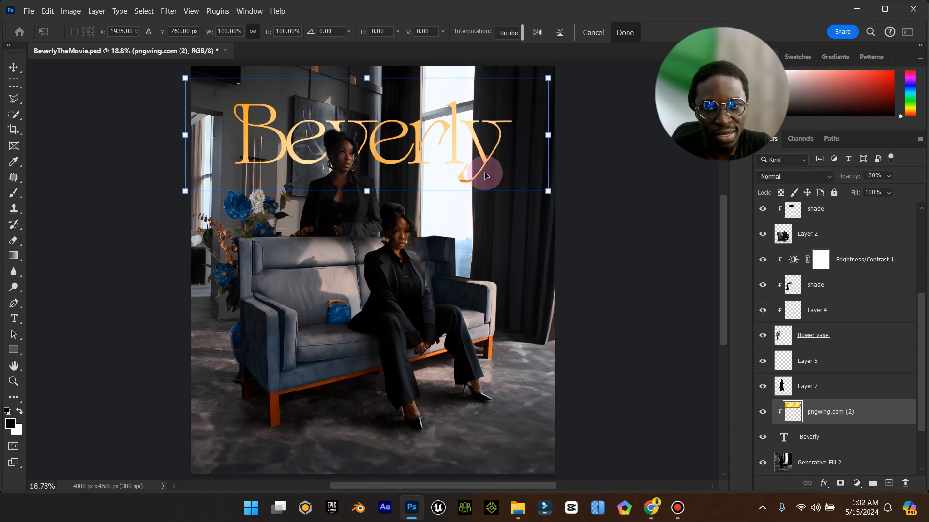
{"action": "left_click_drag", "start_coordinate": [549, 195], "coordinate": [643, 216]}
{"action": "left_click_drag", "start_coordinate": [519, 171], "coordinate": [515, 146]}
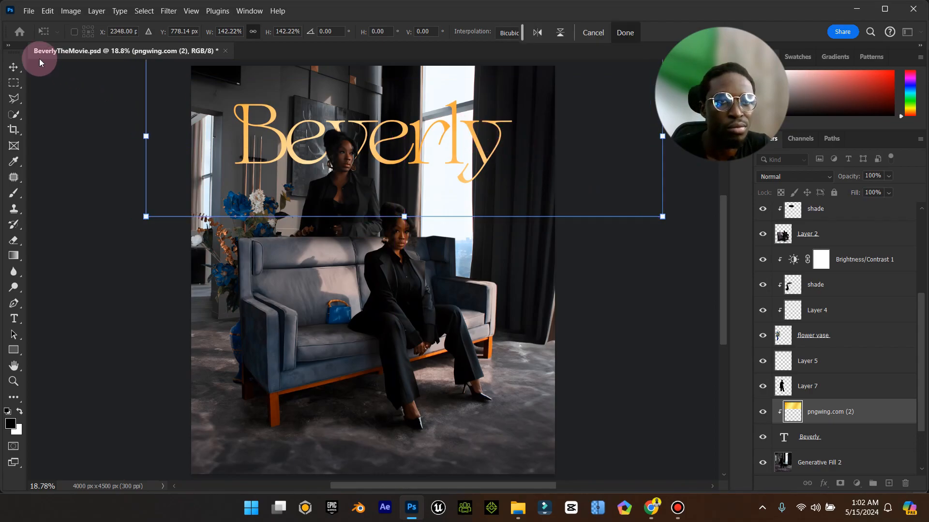
{"action": "left_click", "coordinate": [14, 66]}
{"action": "left_click", "coordinate": [241, 157]}
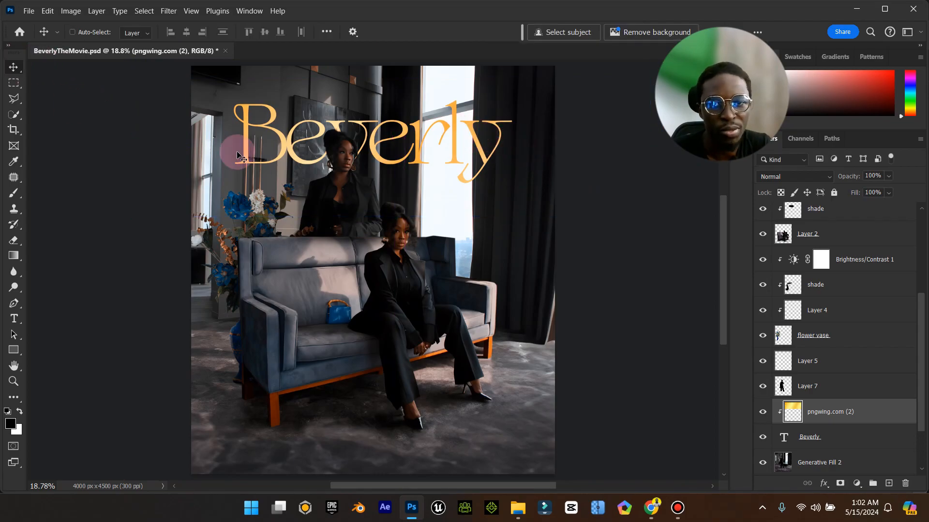
Step: Add a Bevel & Emboss effect with a smooth Inner Bevel to the title layer
{"action": "left_click", "coordinate": [838, 436]}
{"action": "right_click", "coordinate": [838, 436]}
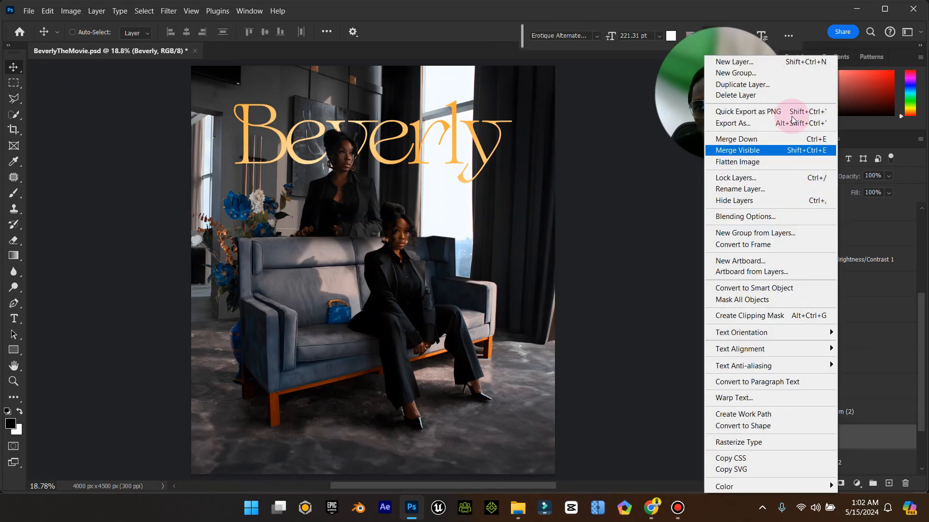
{"action": "left_click", "coordinate": [760, 215]}
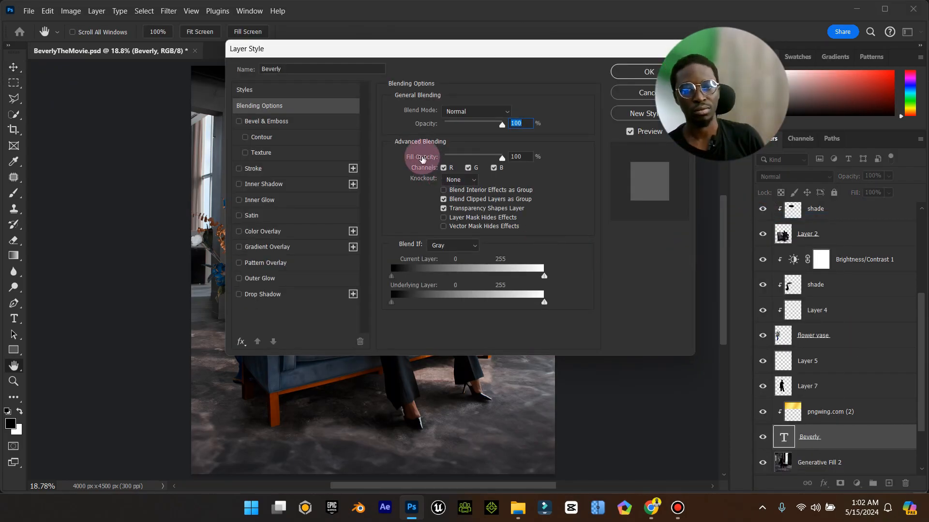
{"action": "left_click_drag", "start_coordinate": [388, 56], "coordinate": [550, 193]}
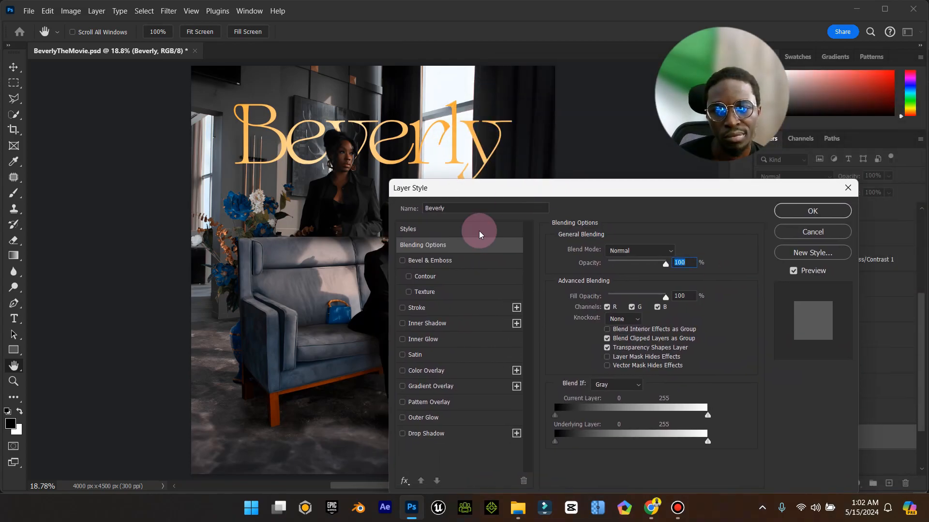
{"action": "left_click", "coordinate": [401, 261]}
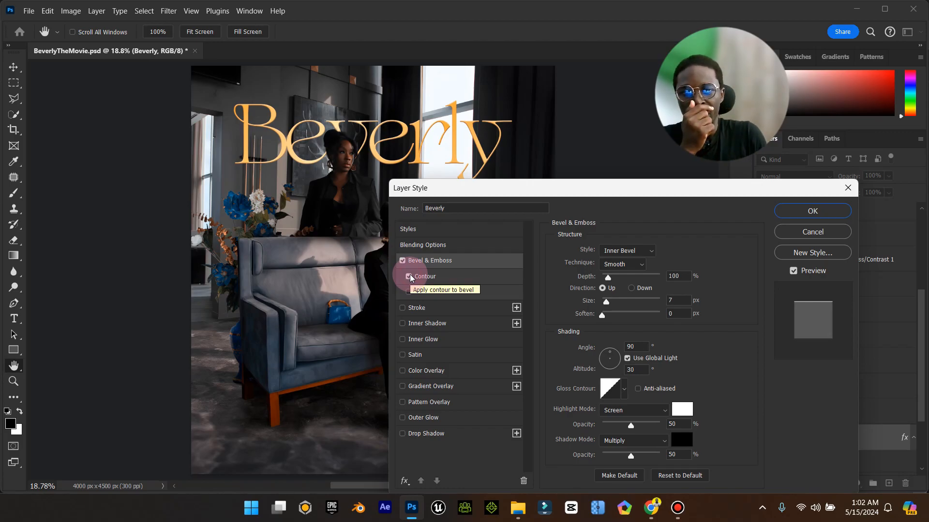
Step: Try the bevel Contour, bevel Texture and Satin effects on the title
{"action": "left_click", "coordinate": [408, 277]}
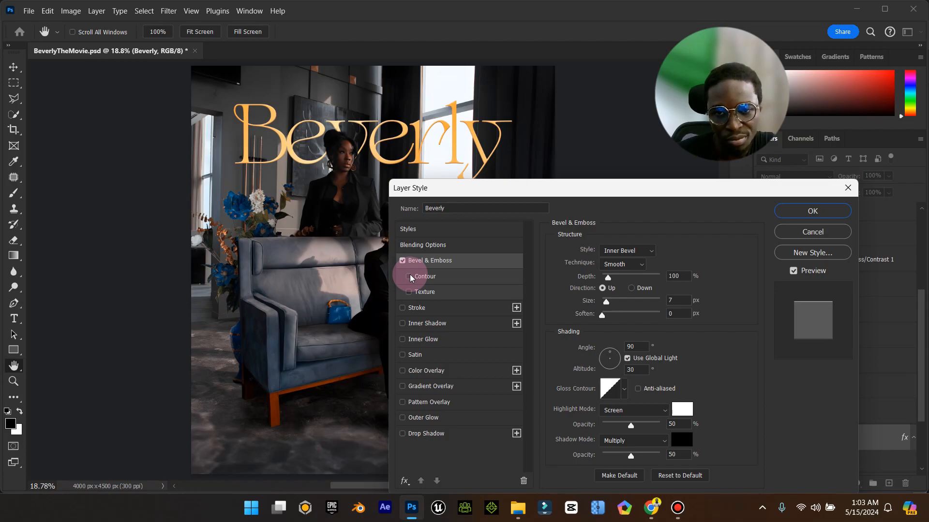
{"action": "left_click", "coordinate": [409, 293]}
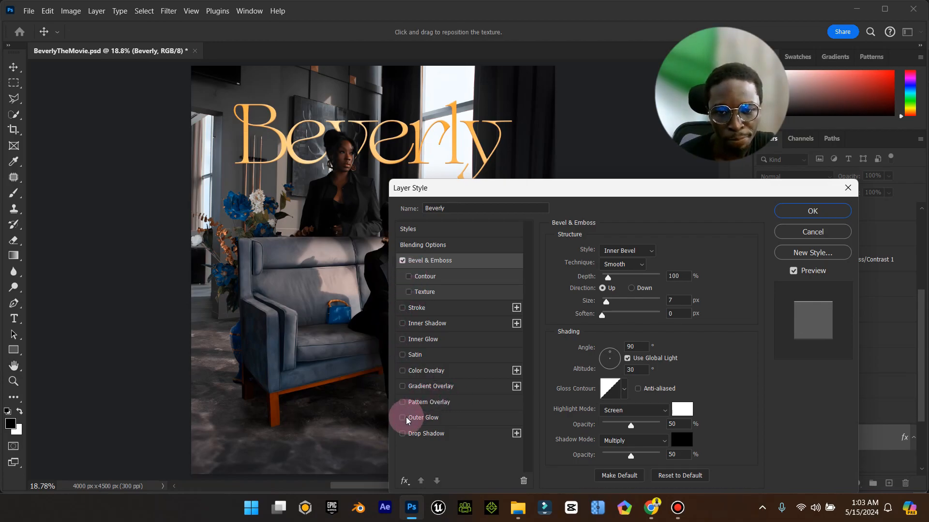
{"action": "left_click", "coordinate": [402, 356]}
{"action": "left_click", "coordinate": [402, 356]}
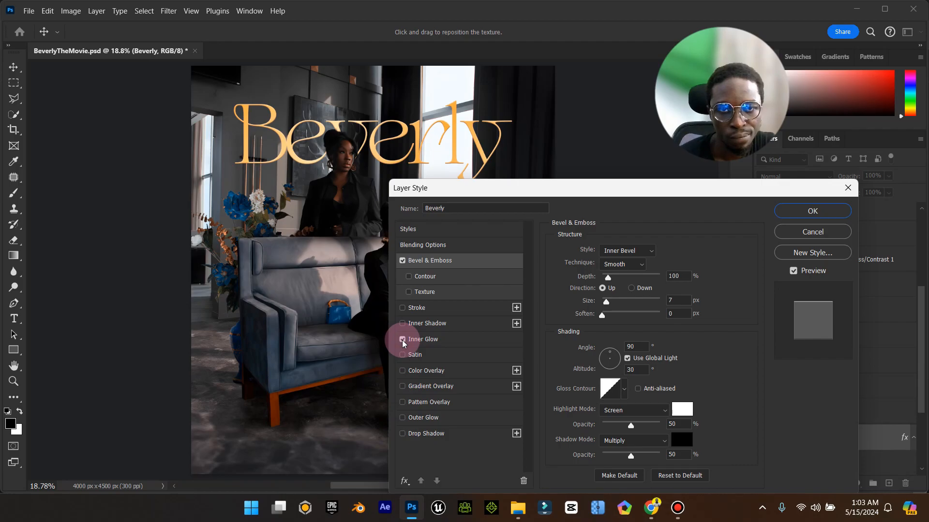
Step: Add an Inner Glow to the title with 51% opacity and apply the layer style
{"action": "left_click", "coordinate": [421, 341]}
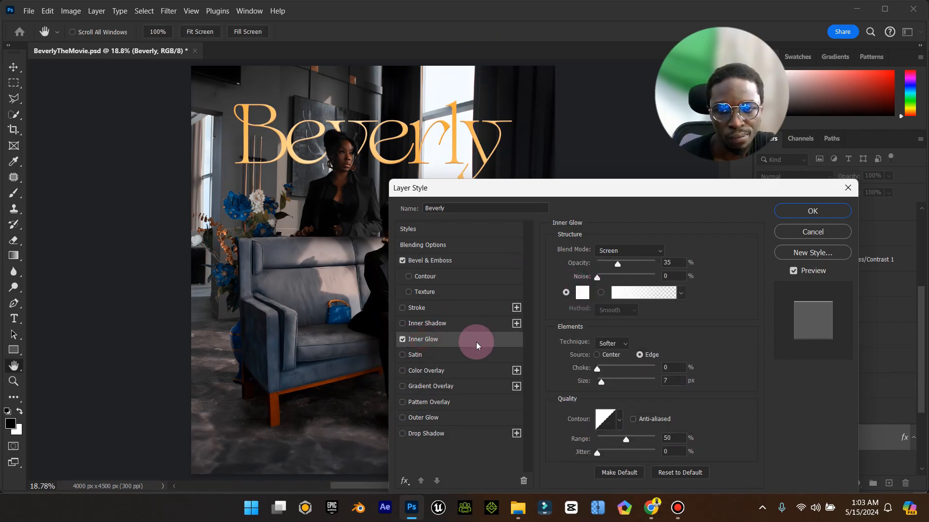
{"action": "mouse_move", "coordinate": [617, 263]}
{"action": "left_mouse_down"}
{"action": "mouse_move", "coordinate": [650, 265]}
{"action": "mouse_move", "coordinate": [612, 278]}
{"action": "left_mouse_up"}
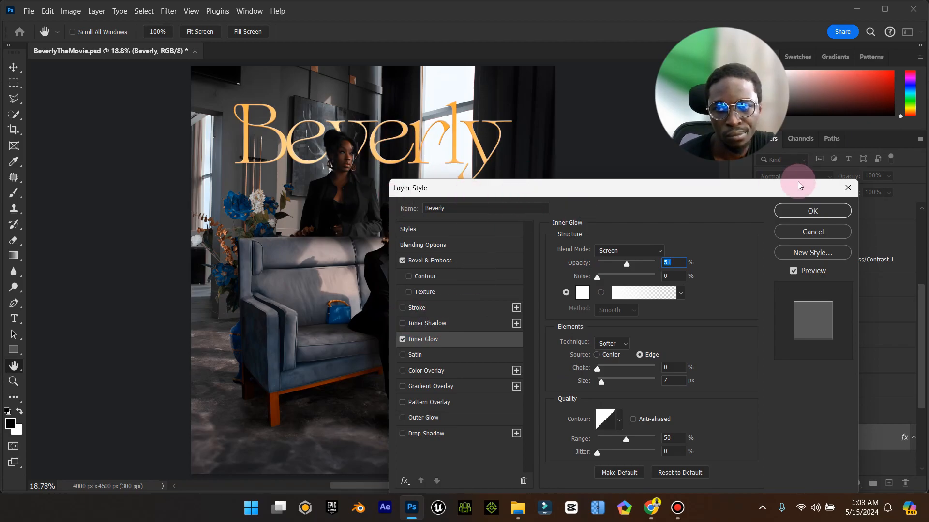
{"action": "left_click", "coordinate": [810, 216]}
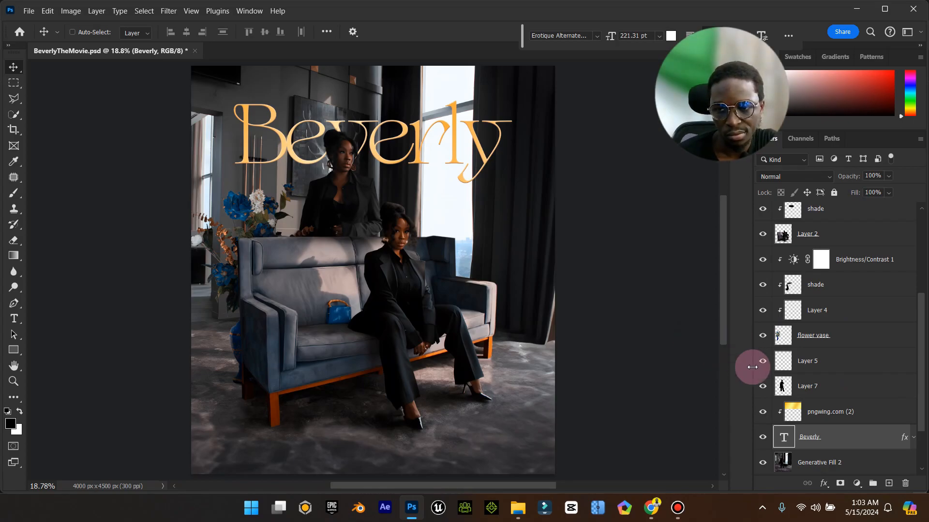
{"action": "left_click", "coordinate": [14, 319]}
{"action": "left_click", "coordinate": [295, 443]}
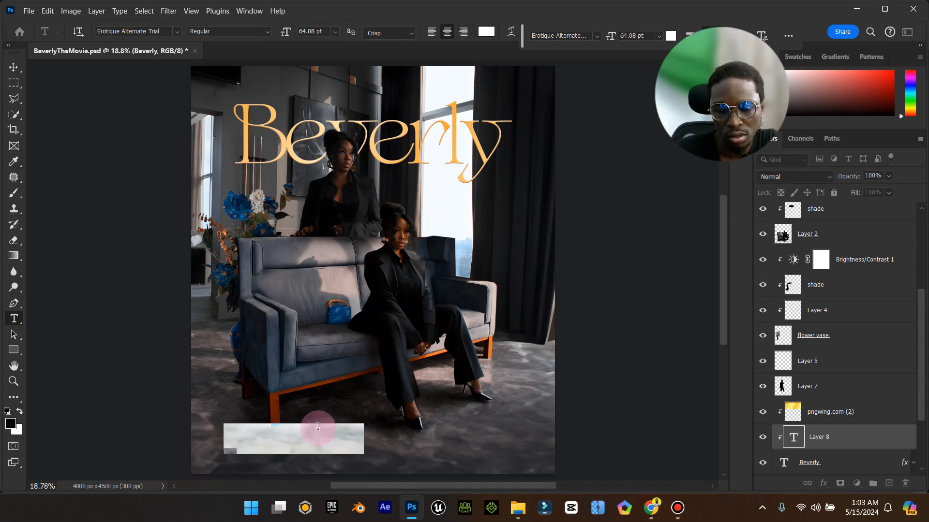
{"action": "key", "text": "ctrl+z"}
{"action": "key", "text": "Escape"}
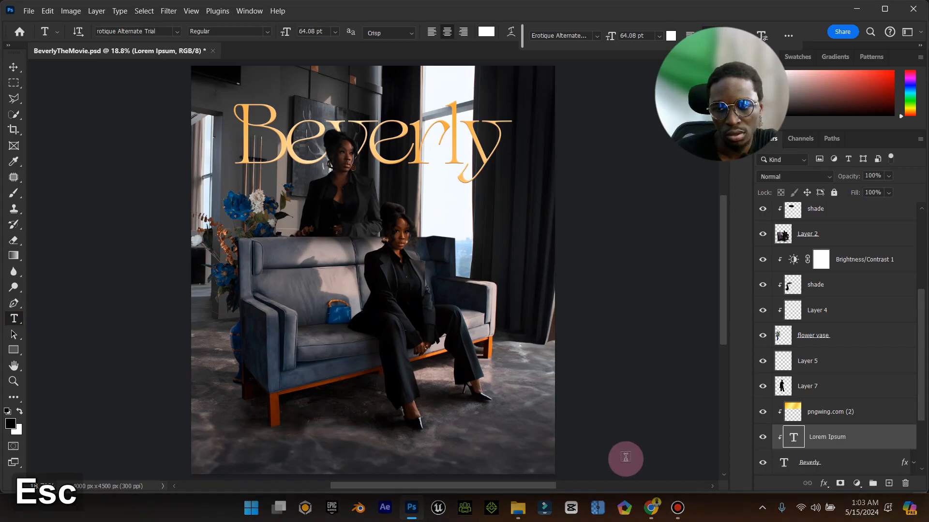
{"action": "key", "text": "ctrl+z"}
{"action": "left_click", "coordinate": [800, 439]}
{"action": "scroll", "coordinate": [803, 426], "scroll_direction": "up", "scroll_amount": 5}
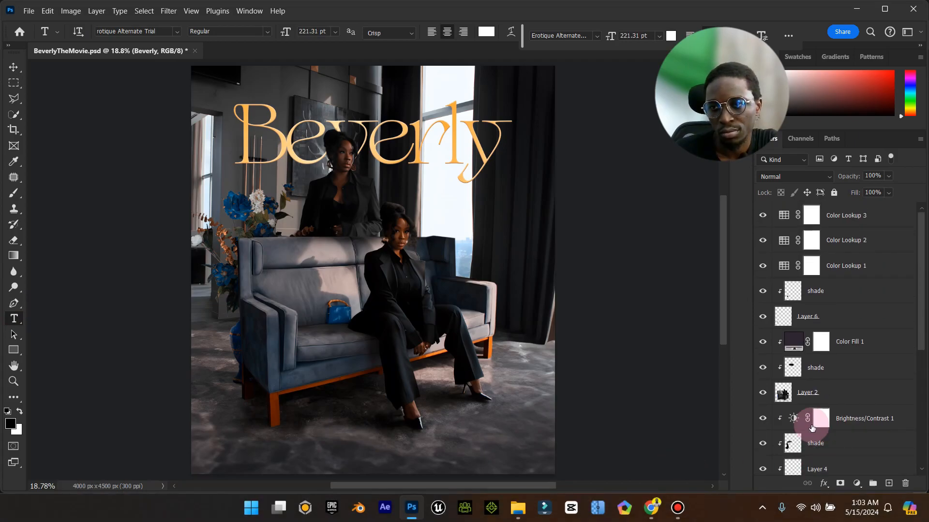
Step: Add the text line "THE MOVIE" above all layers near the poster's lower-left corner, with a double space between the words
{"action": "left_click", "coordinate": [851, 220]}
{"action": "left_click", "coordinate": [19, 324]}
{"action": "left_click", "coordinate": [276, 445]}
{"action": "key", "text": "Caps_Lock"}
{"action": "type", "text": "THE MOVIEW"}
{"action": "key", "text": "BackSpace"}
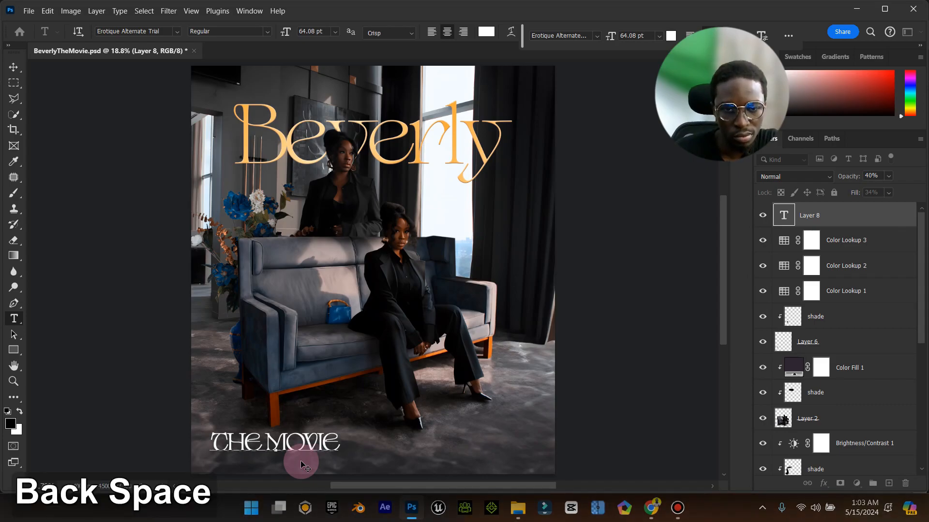
{"action": "left_click", "coordinate": [260, 431]}
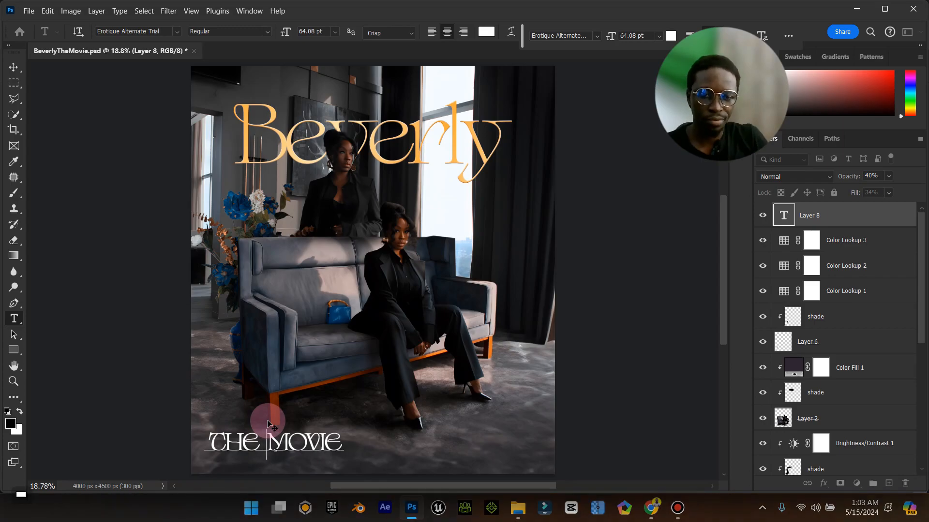
{"action": "type", "text": "-"}
{"action": "key", "text": "BackSpace"}
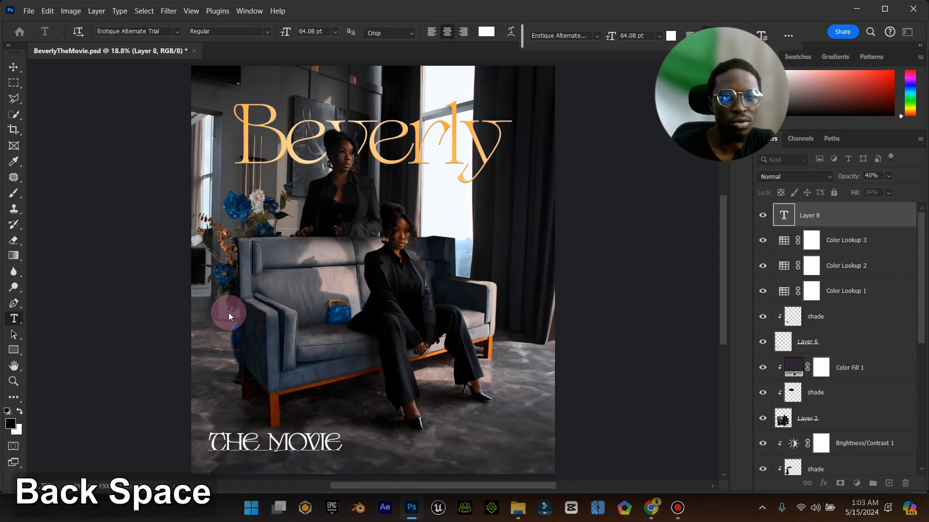
Step: Move the "THE MOVIE" text up to the top edge of the gold title and scale it down to 29.09 pt
{"action": "left_click", "coordinate": [10, 67]}
{"action": "left_click_drag", "start_coordinate": [279, 426], "coordinate": [337, 100]}
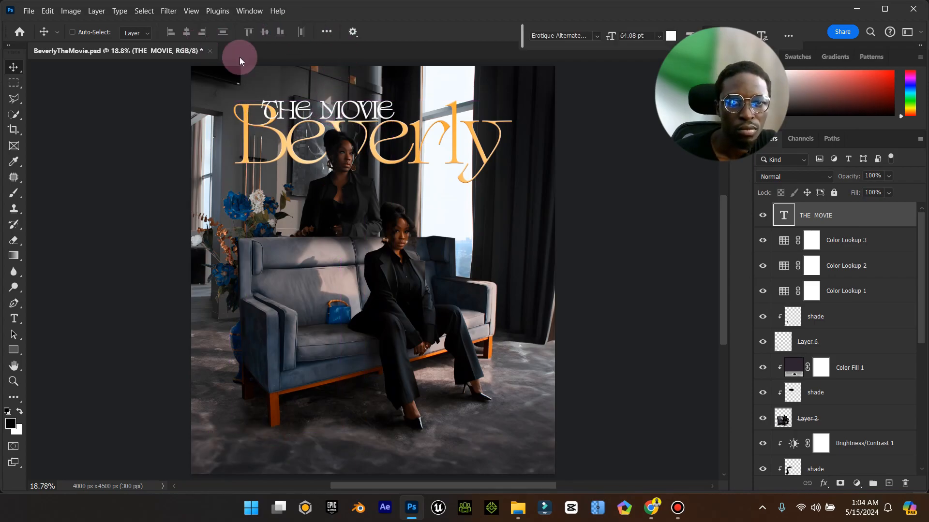
{"action": "key", "text": "ctrl+t"}
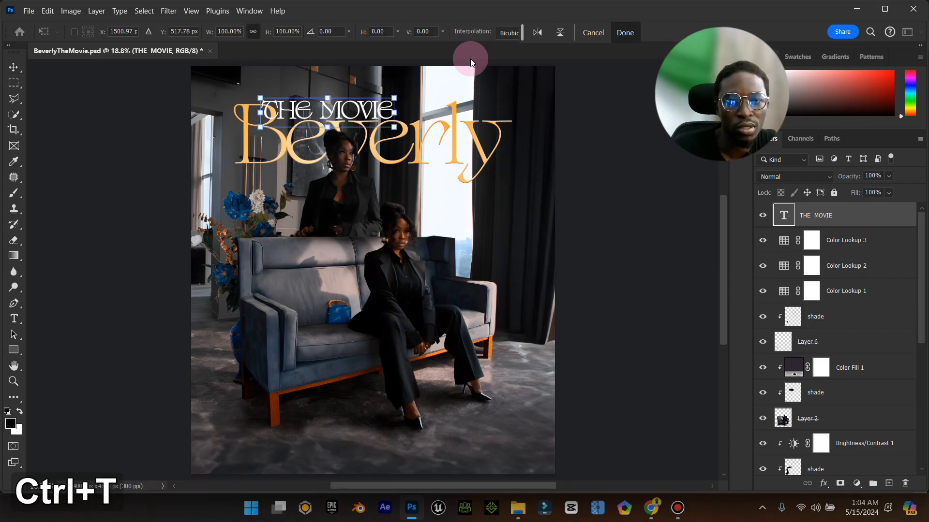
{"action": "left_click_drag", "start_coordinate": [395, 98], "coordinate": [337, 107]}
{"action": "left_click", "coordinate": [628, 37]}
Step: Change the "THE MOVIE" text's font to Helvetica Neue Light and set its tracking to 0
{"action": "double_click", "coordinate": [784, 215]}
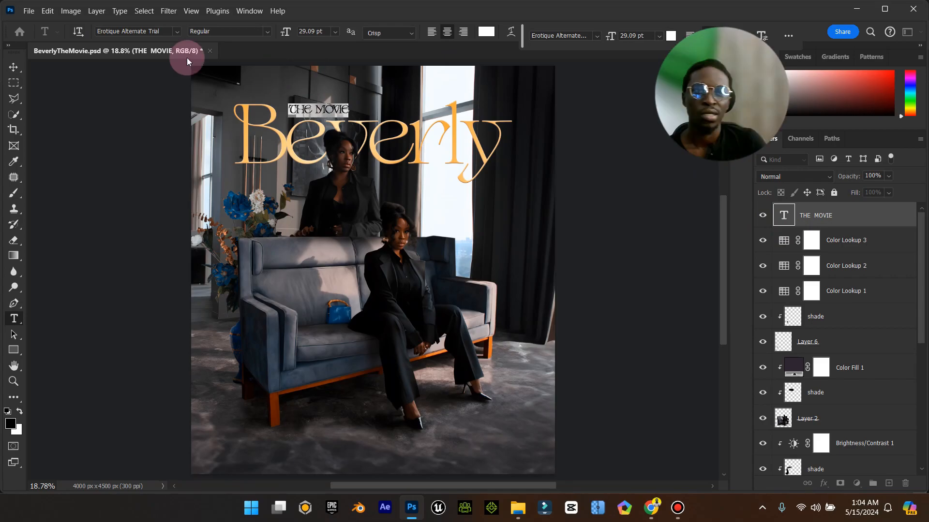
{"action": "left_click", "coordinate": [177, 31]}
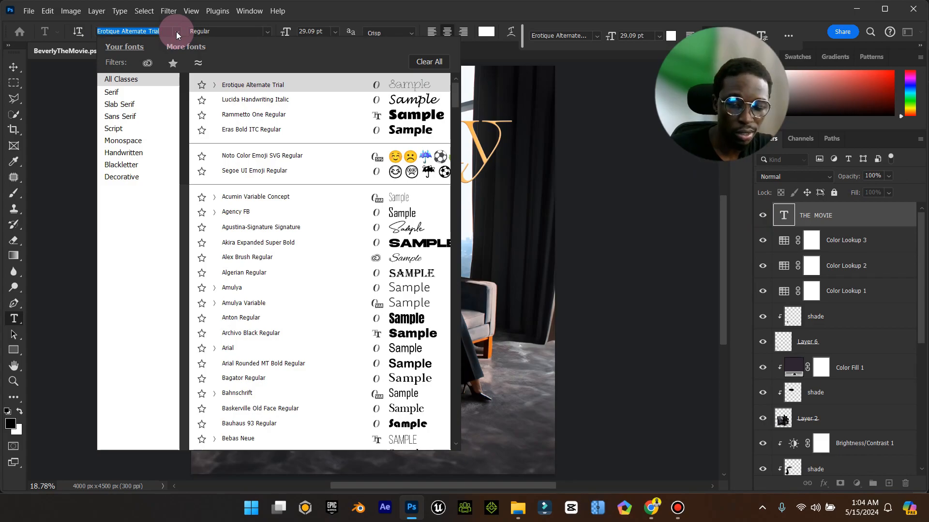
{"action": "type", "text": "HELV"}
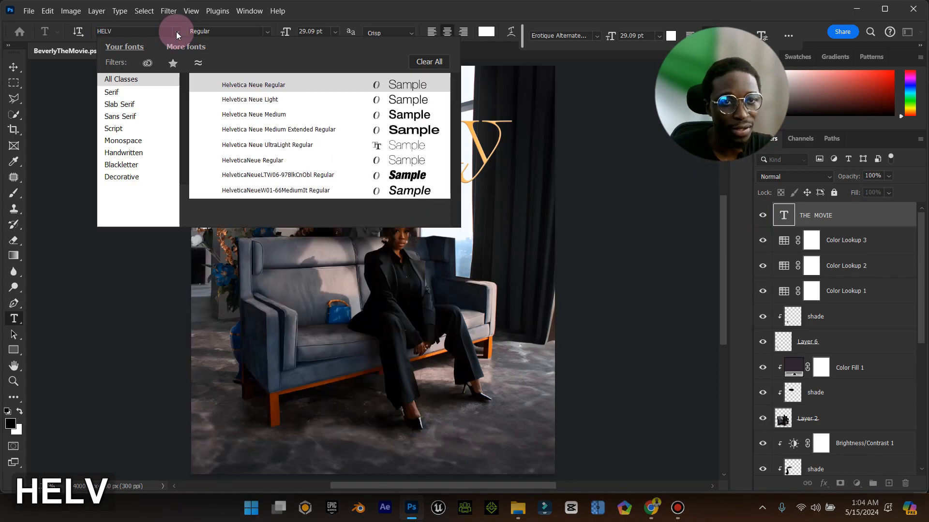
{"action": "left_click", "coordinate": [303, 100]}
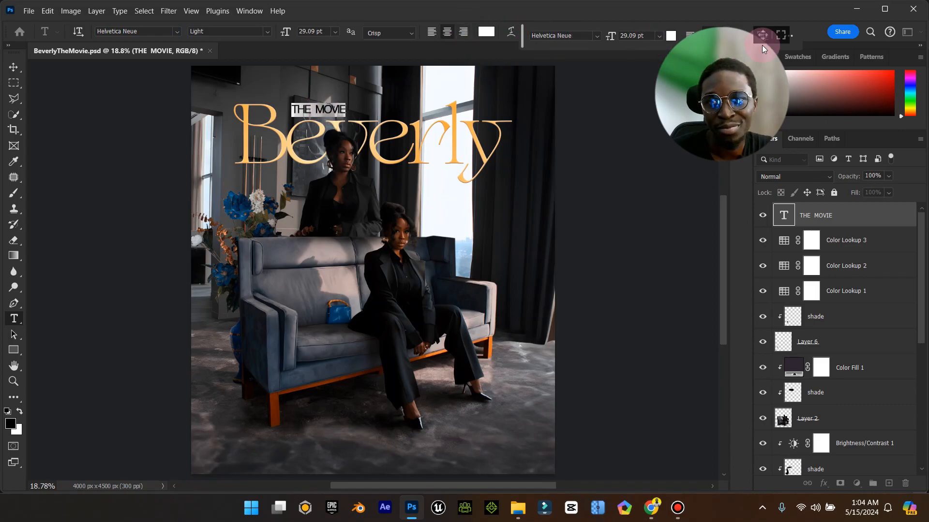
{"action": "left_click_drag", "start_coordinate": [773, 37], "coordinate": [912, 195]}
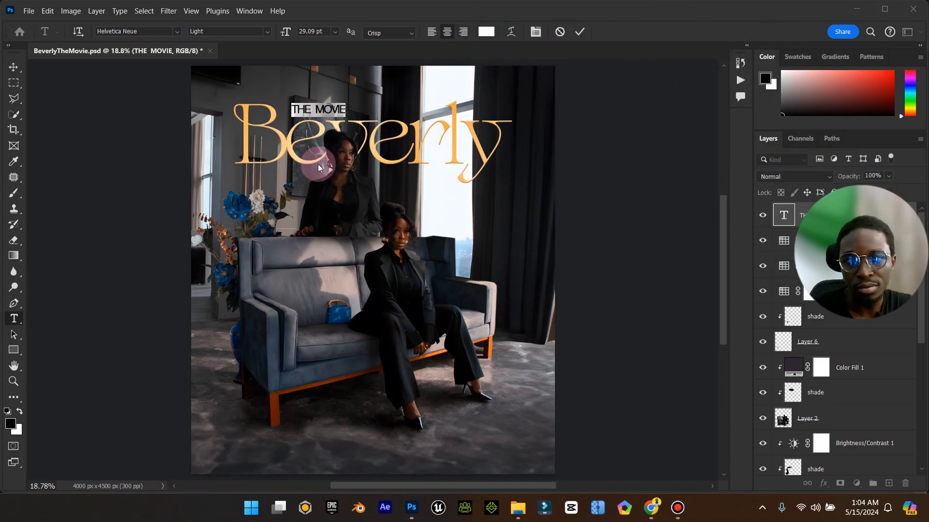
{"action": "left_click", "coordinate": [542, 28]}
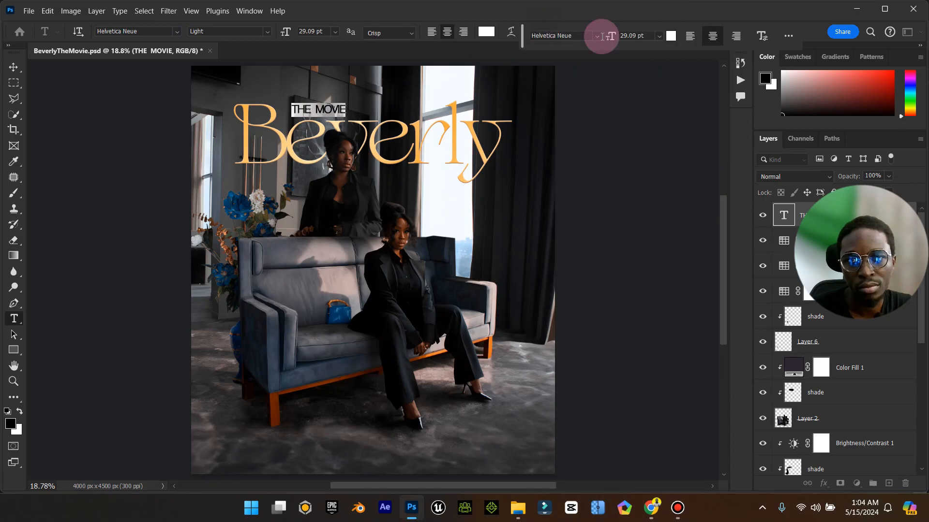
{"action": "left_click", "coordinate": [763, 35]}
{"action": "double_click", "coordinate": [764, 105]}
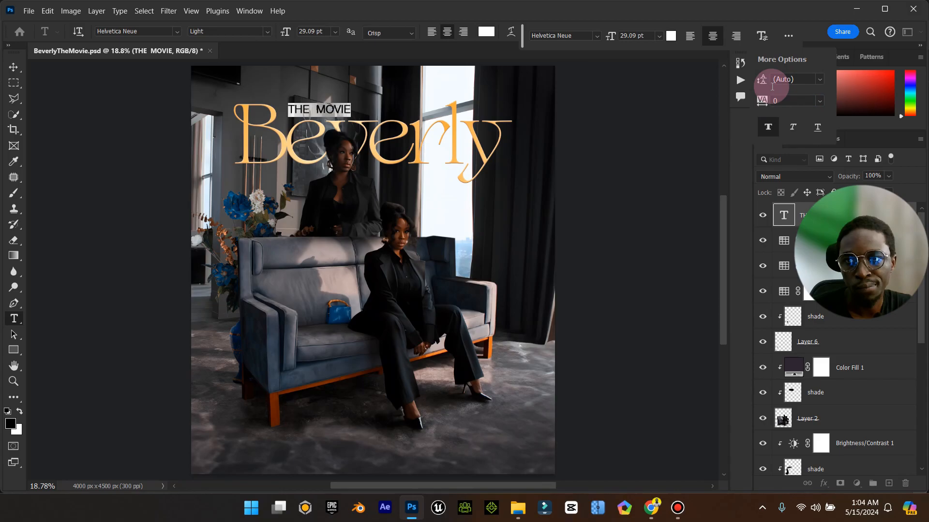
Step: Position the "THE MOVIE" text across the B and first e of the title, nudging it slightly upward
{"action": "left_click", "coordinate": [13, 67]}
{"action": "left_click_drag", "start_coordinate": [331, 115], "coordinate": [294, 145]}
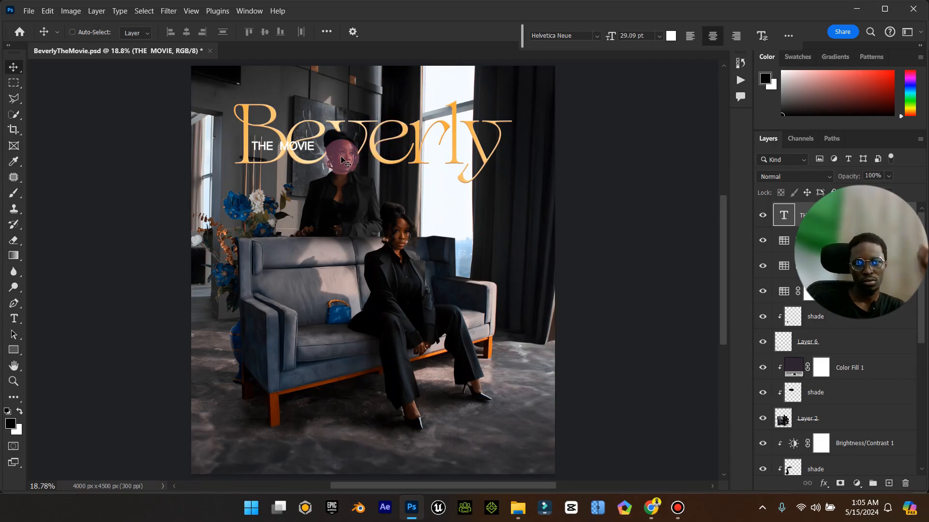
{"action": "key", "text": "shift+Up"}
{"action": "key", "text": "shift+Up"}
{"action": "key", "text": "shift+Up"}
{"action": "key", "text": "shift+Up"}
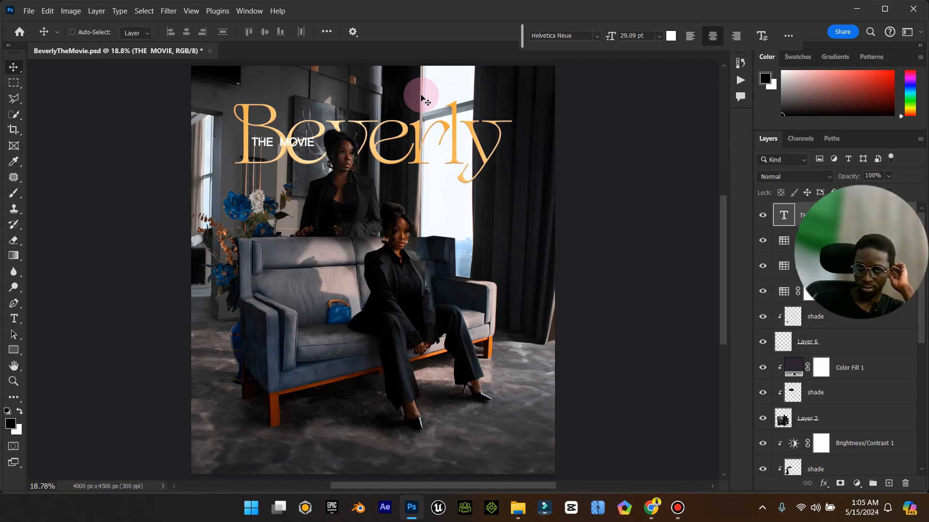
Step: Scale the "THE MOVIE" text to 44.66% and fit it inside the lower bowl of the title's B
{"action": "left_click", "coordinate": [14, 381]}
{"action": "left_click_drag", "start_coordinate": [312, 128], "coordinate": [346, 118]}
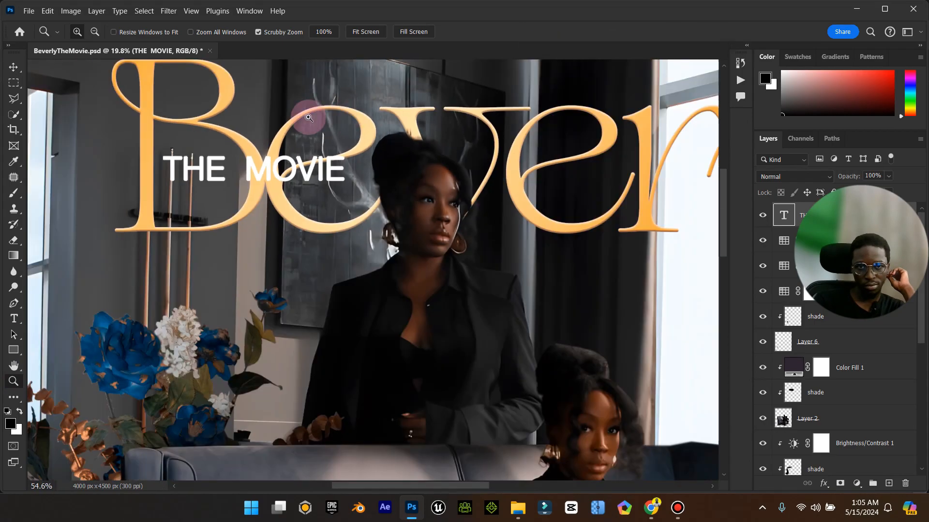
{"action": "left_click", "coordinate": [13, 67]}
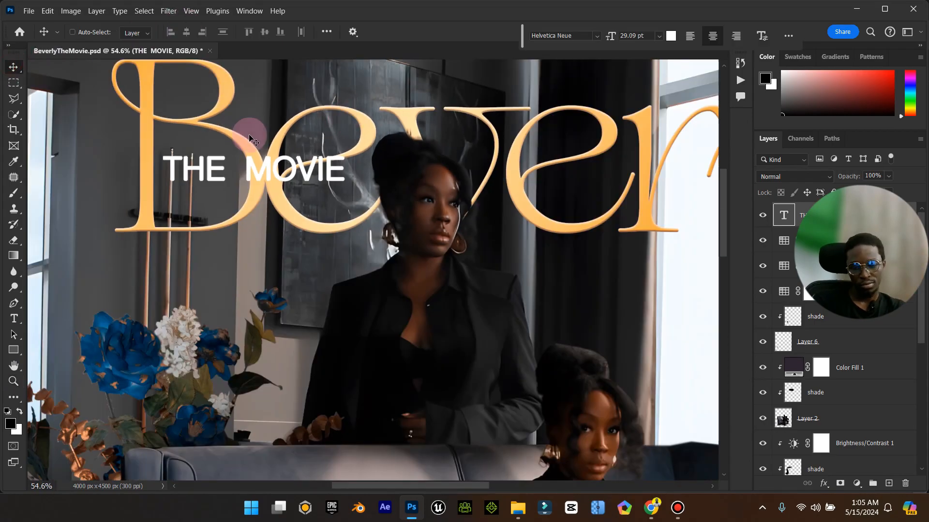
{"action": "key", "text": "ctrl+t"}
{"action": "left_click_drag", "start_coordinate": [317, 182], "coordinate": [219, 189]}
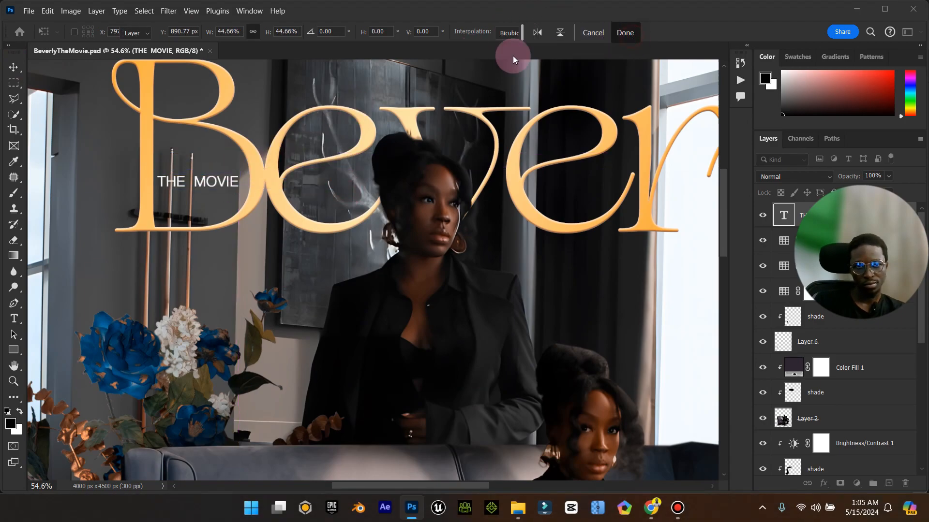
{"action": "key", "text": "Return"}
{"action": "double_click", "coordinate": [14, 366]}
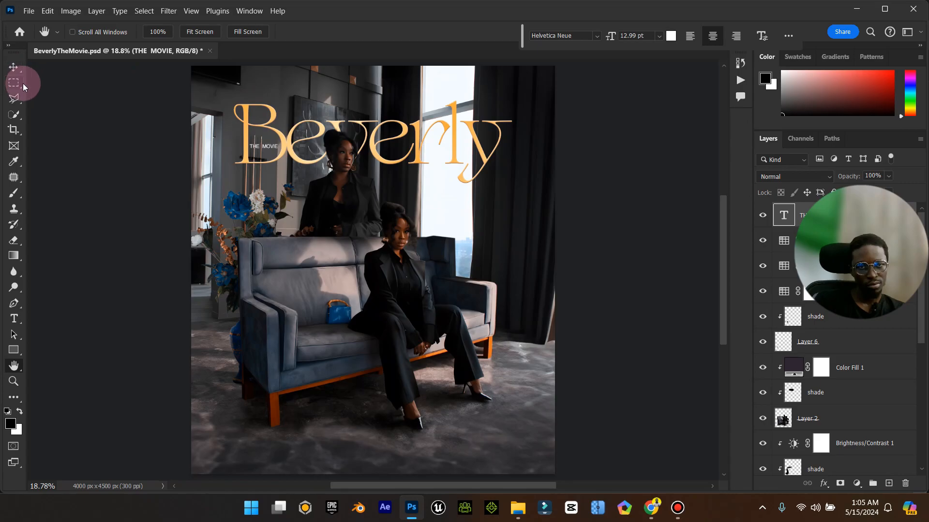
Step: Try the small "THE MOVIE" text above the standing woman's head, and delete its layer
{"action": "left_click", "coordinate": [13, 70]}
{"action": "left_click_drag", "start_coordinate": [266, 146], "coordinate": [354, 114]}
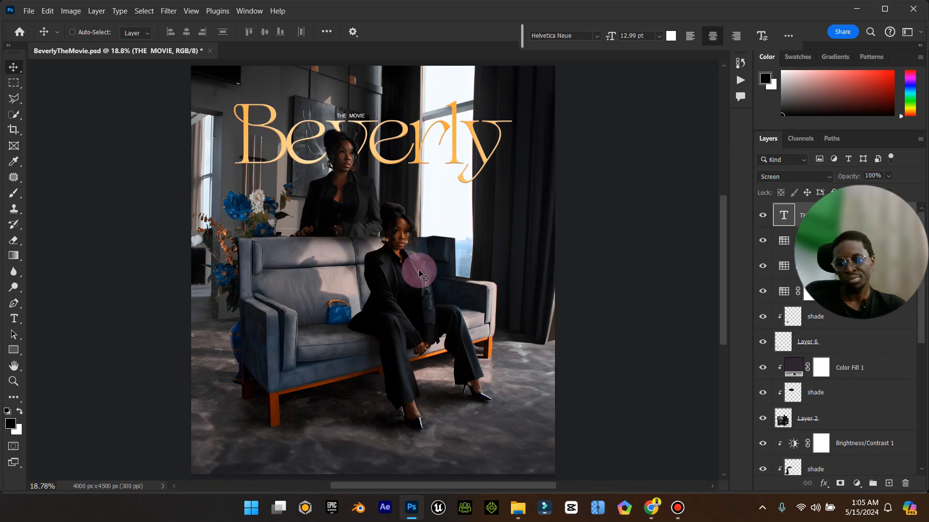
{"action": "key", "text": "Delete"}
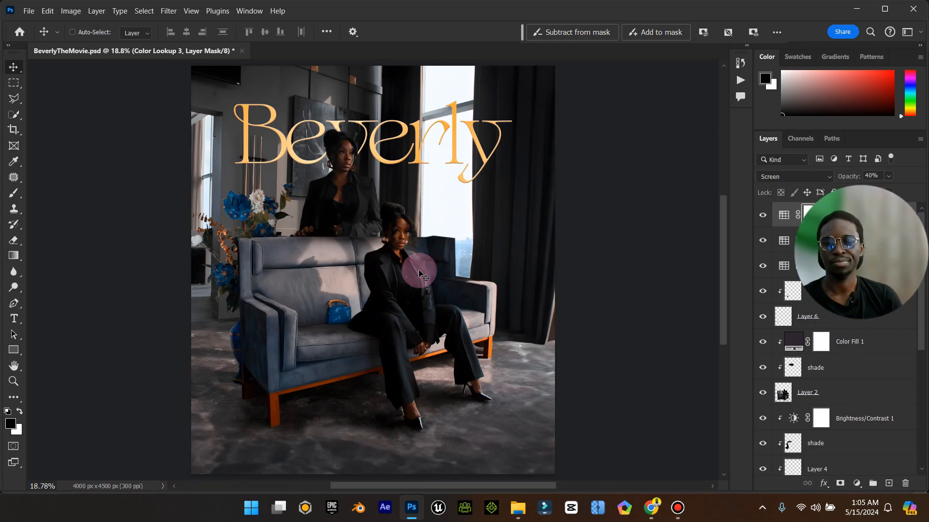
{"action": "left_click", "coordinate": [22, 374]}
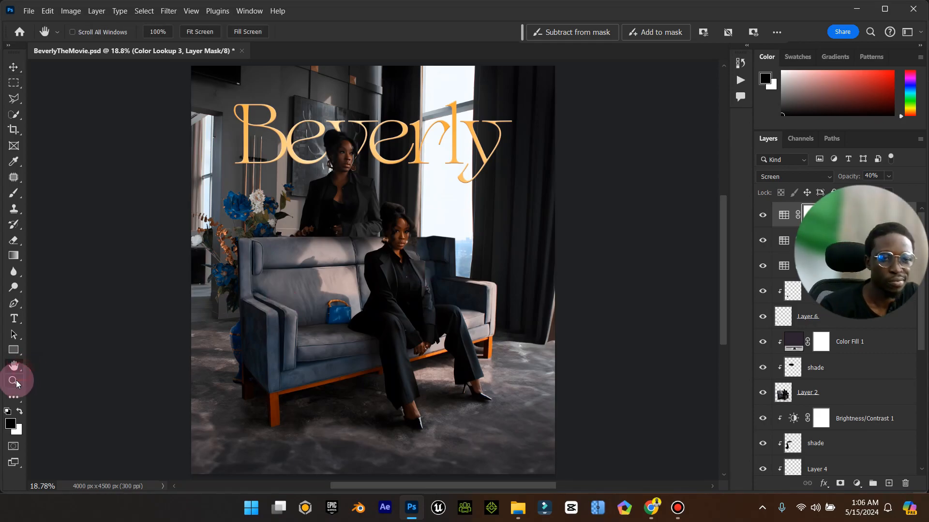
{"action": "left_click_drag", "start_coordinate": [363, 368], "coordinate": [344, 379]}
{"action": "left_click", "coordinate": [14, 67]}
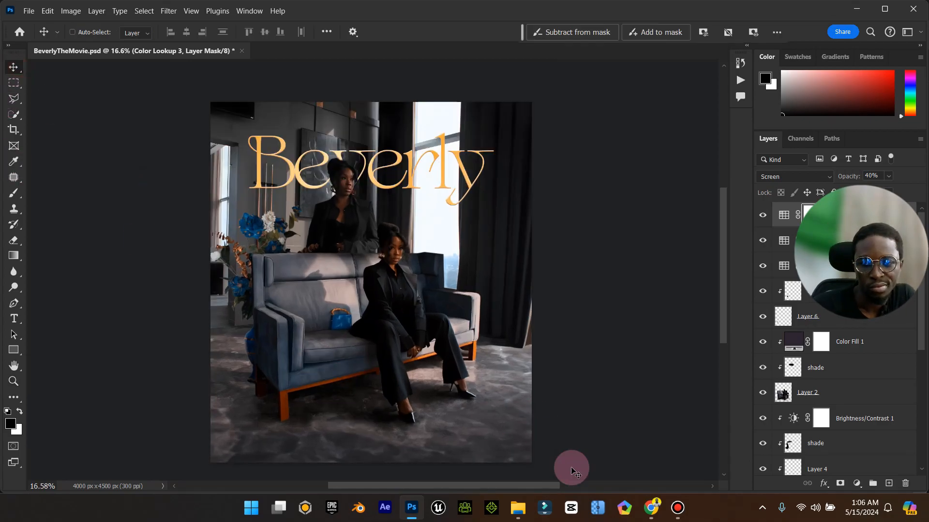
Step: Switch to Chrome and search PNGWing for Netflix images
{"action": "left_click", "coordinate": [653, 505]}
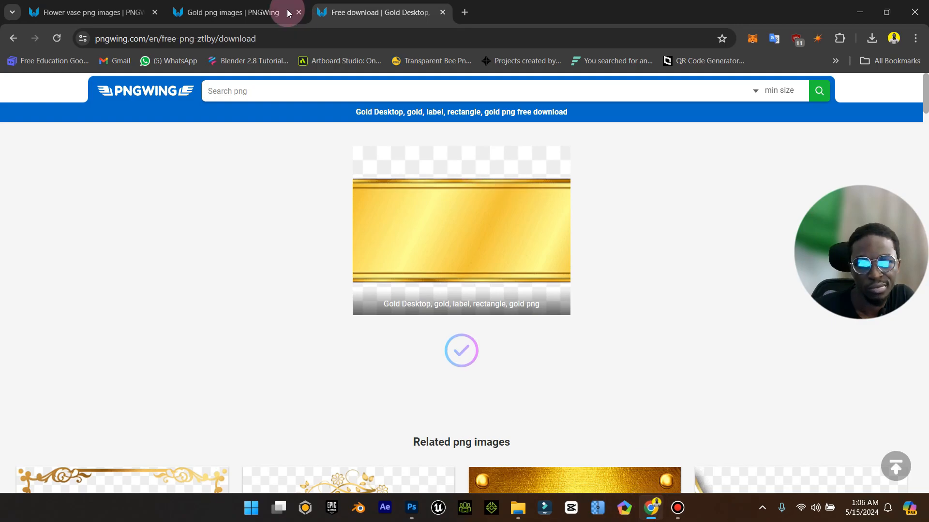
{"action": "left_click", "coordinate": [442, 13]}
{"action": "type", "text": "N"}
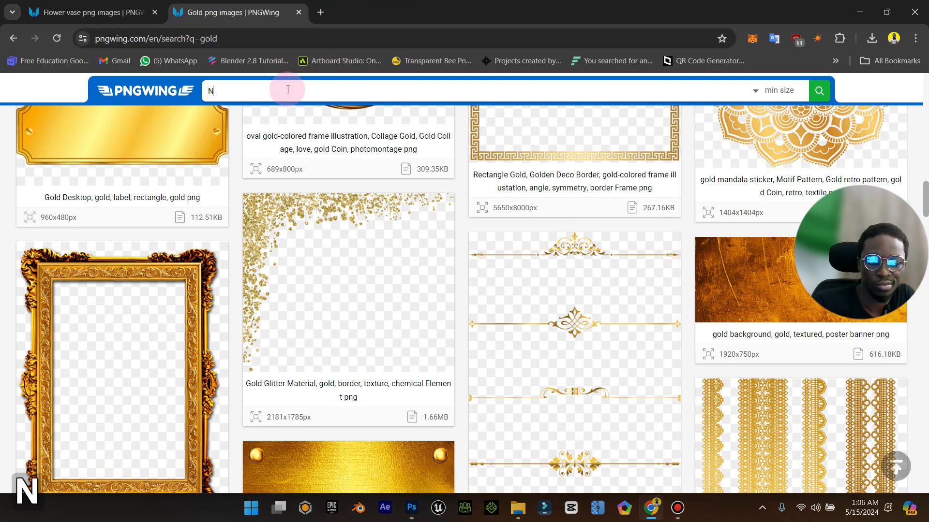
{"action": "type", "text": "etfli"}
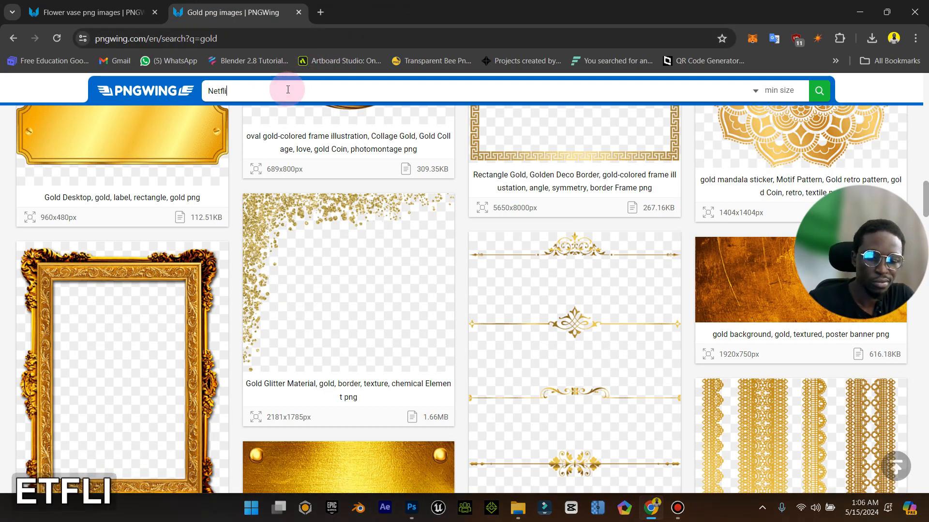
{"action": "type", "text": "x"}
{"action": "key", "text": "Return"}
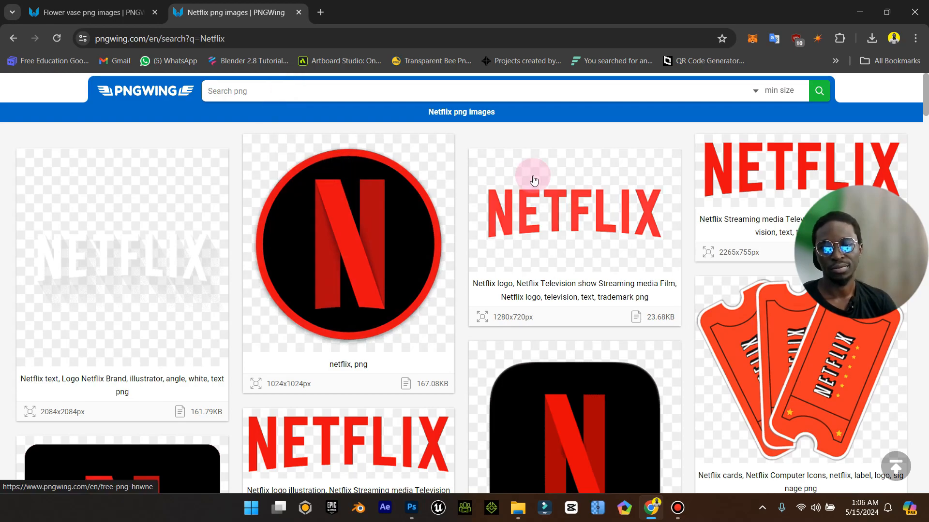
Step: Download the red Netflix wordmark logo as a 2205x706 px PNG
{"action": "scroll", "coordinate": [413, 374], "scroll_direction": "down", "scroll_amount": 1}
{"action": "left_click", "coordinate": [413, 373]}
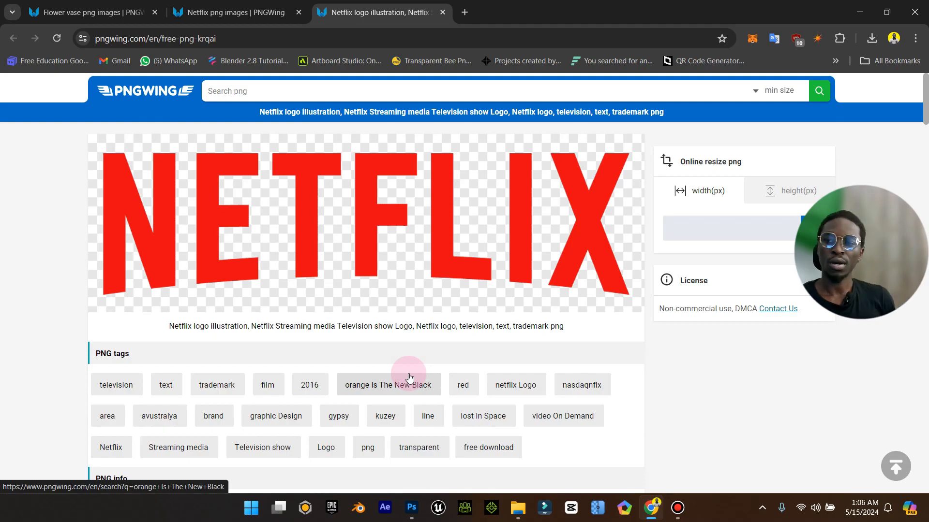
{"action": "scroll", "coordinate": [334, 273], "scroll_direction": "down", "scroll_amount": 4}
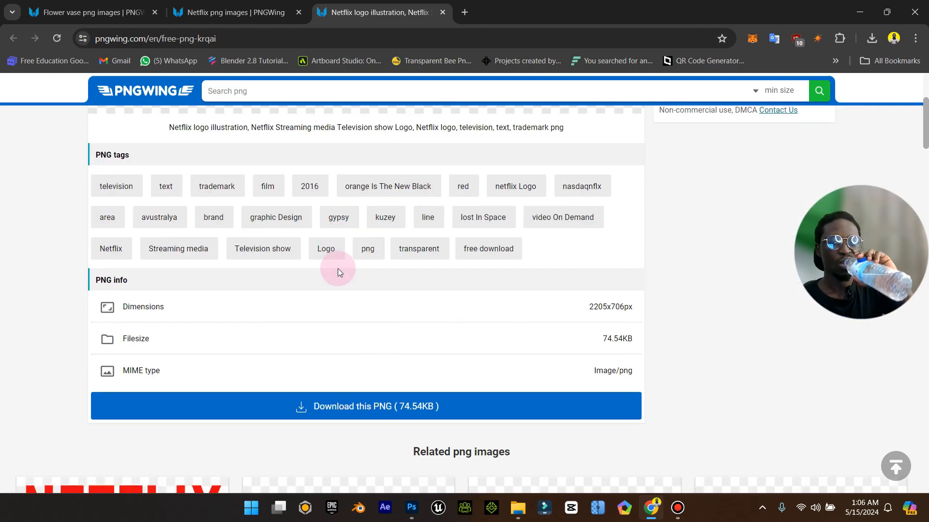
{"action": "left_click", "coordinate": [419, 417]}
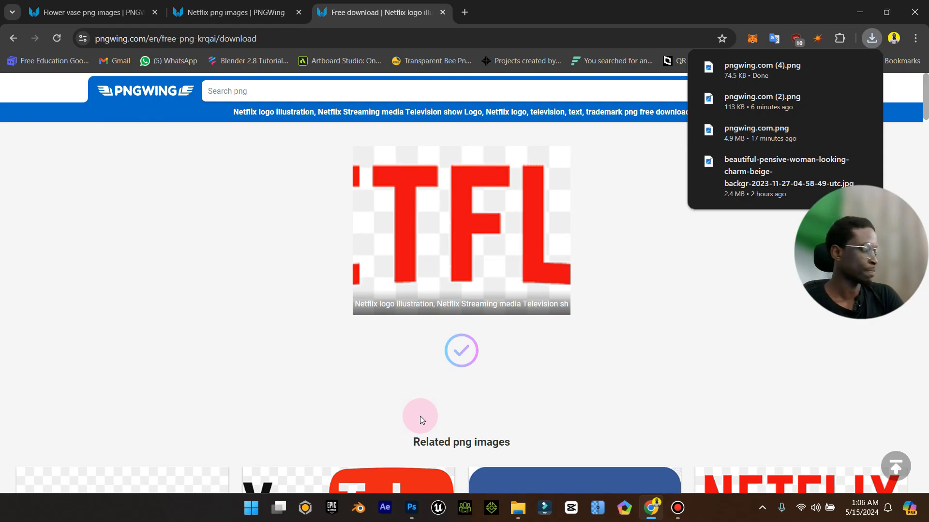
Step: Return to Photoshop, place the downloaded Netflix logo from the Downloads folder onto the poster, and scale it down to a small wordmark
{"action": "left_click", "coordinate": [861, 14]}
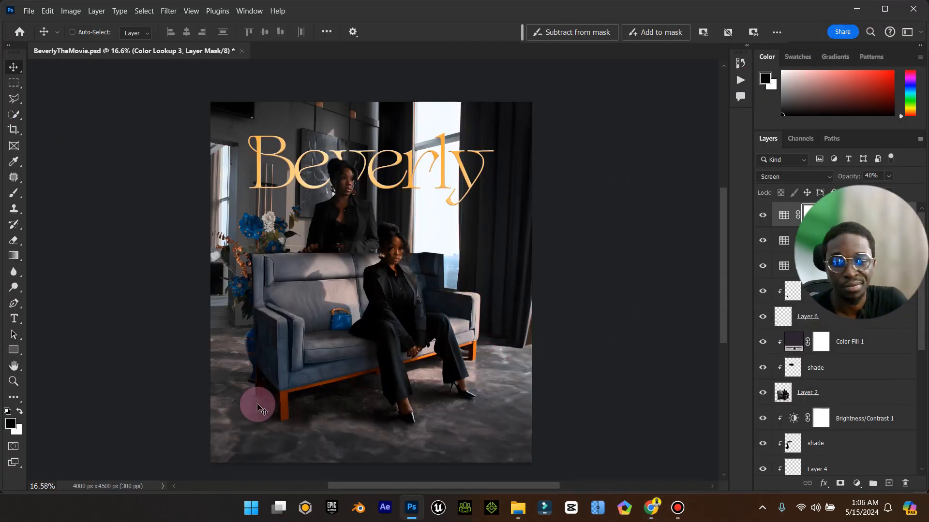
{"action": "mouse_move", "coordinate": [518, 506]}
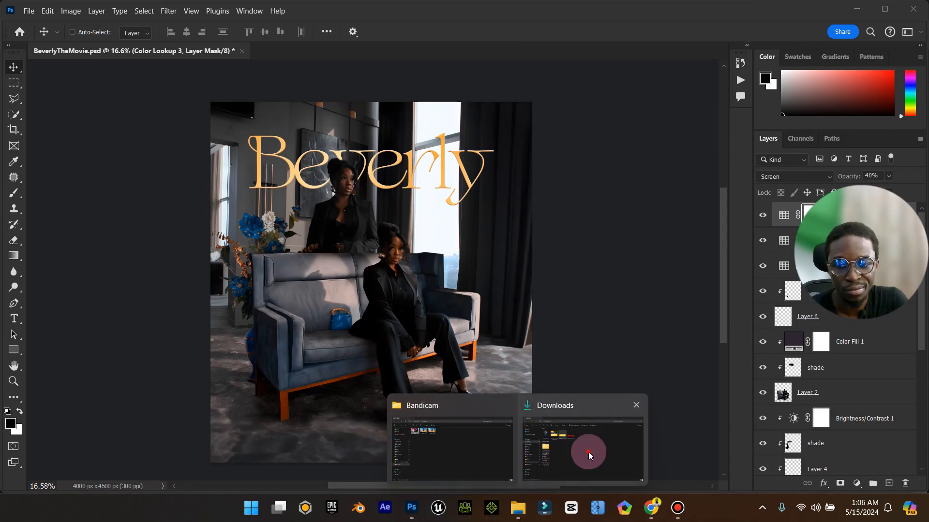
{"action": "left_click", "coordinate": [588, 450]}
{"action": "left_click_drag", "start_coordinate": [372, 145], "coordinate": [394, 362]}
{"action": "left_click_drag", "start_coordinate": [532, 232], "coordinate": [247, 320]}
{"action": "left_click", "coordinate": [625, 32]}
Step: Try the Netflix logo in the poster's upper-right corner and above the title's centre, and delete its layer
{"action": "left_click_drag", "start_coordinate": [276, 356], "coordinate": [513, 123]}
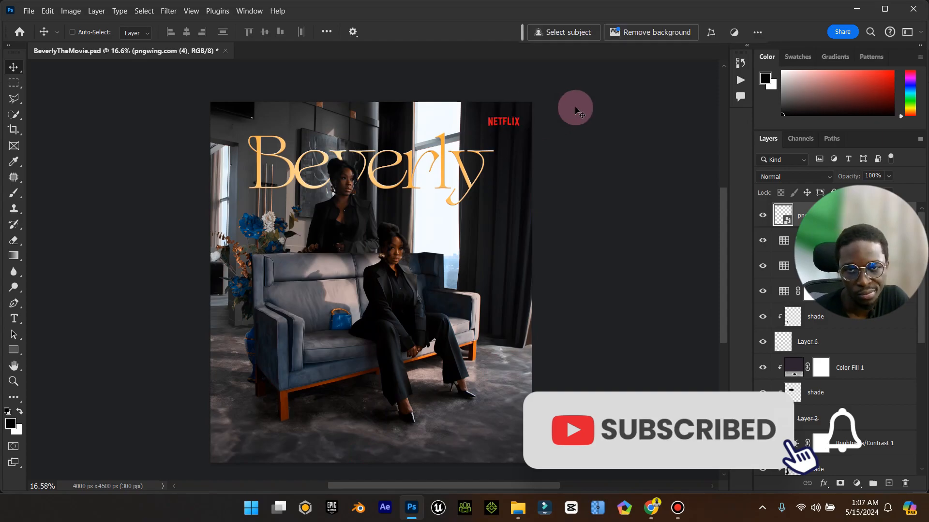
{"action": "left_click_drag", "start_coordinate": [498, 126], "coordinate": [373, 132]}
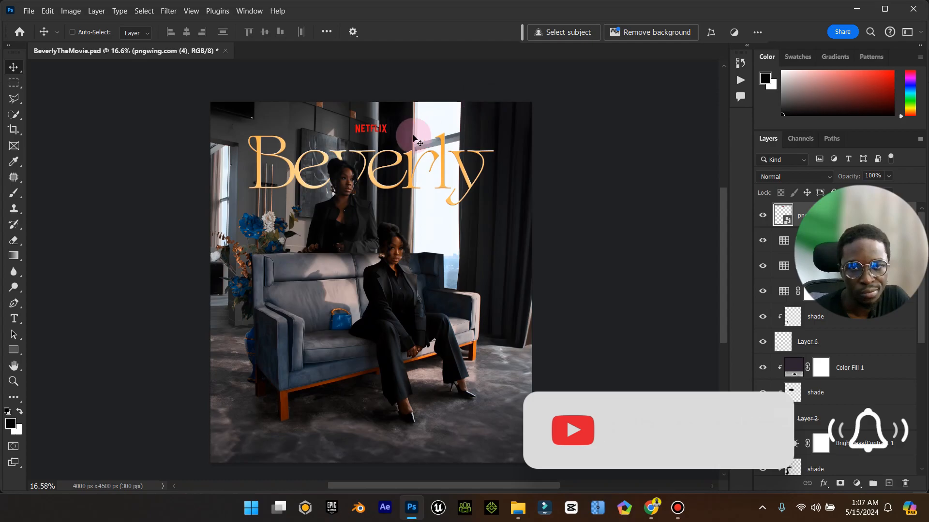
{"action": "key", "text": "Delete"}
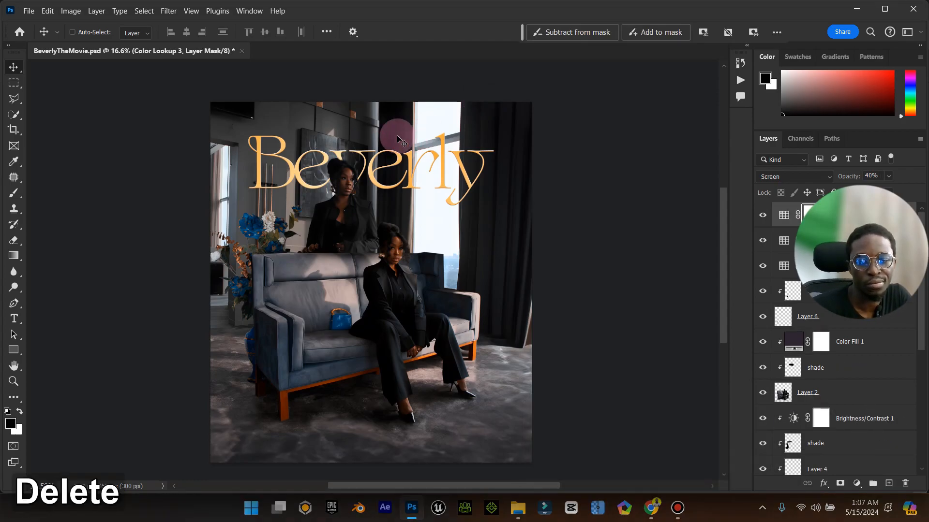
Step: Save the poster document
{"action": "key", "text": "ctrl+s"}
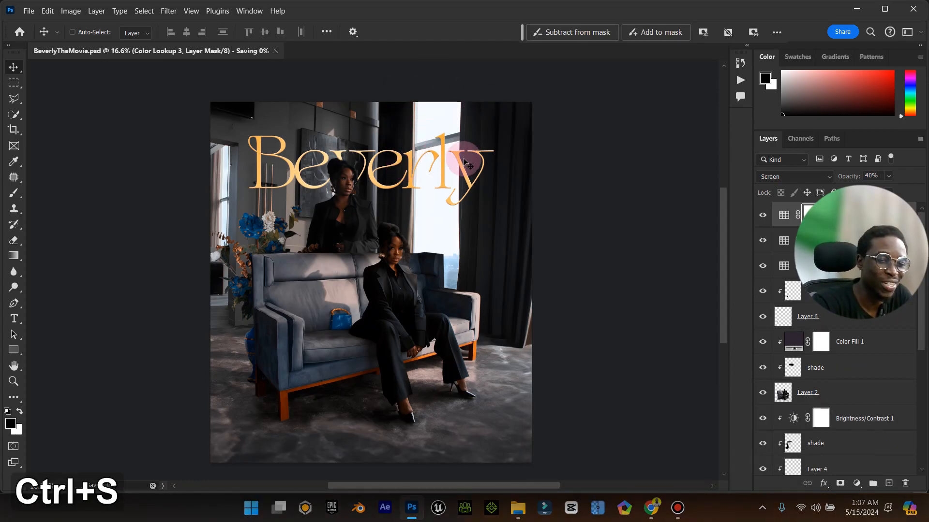
Step: Switch to File Explorer and open WarLords.psd from the Desktop's Elzenitho Hub > Elzenitho PSD folder in Photoshop
{"action": "left_click", "coordinate": [529, 507]}
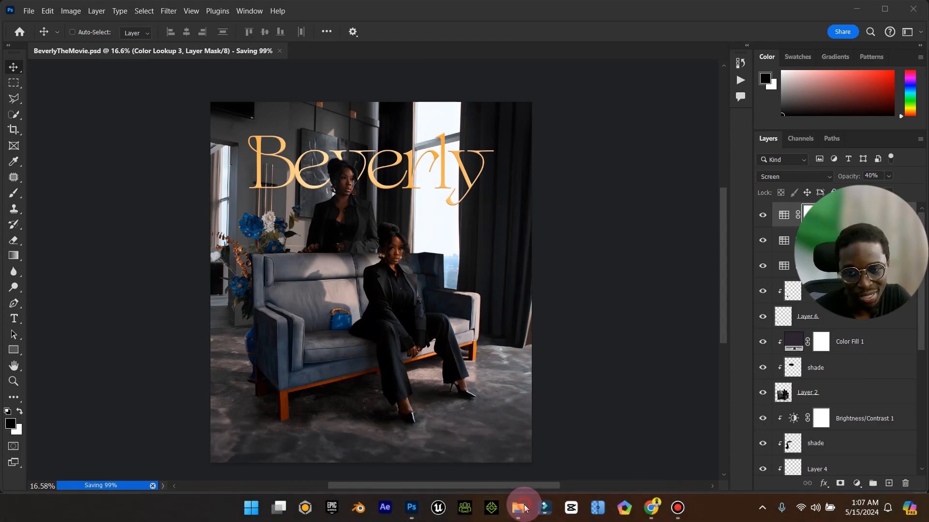
{"action": "left_click", "coordinate": [555, 454]}
{"action": "left_click", "coordinate": [56, 175]}
{"action": "double_click", "coordinate": [326, 133]}
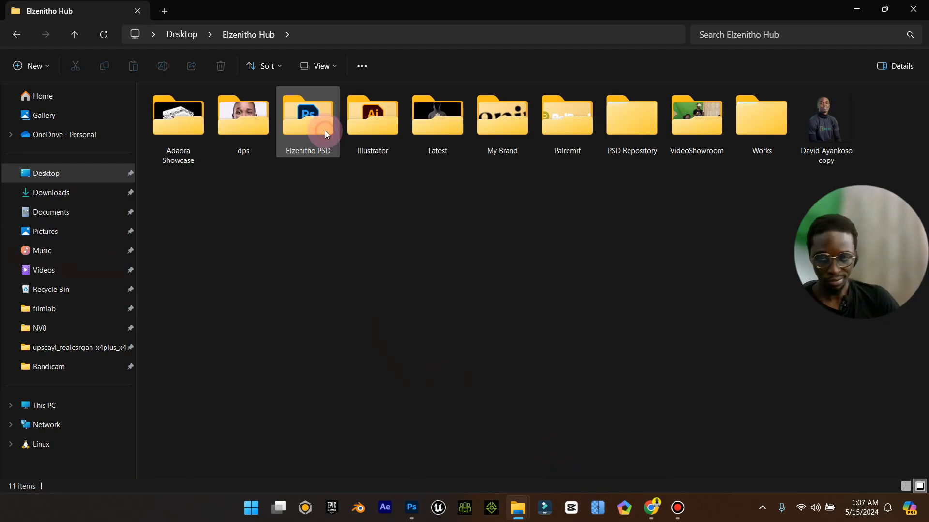
{"action": "double_click", "coordinate": [324, 130]}
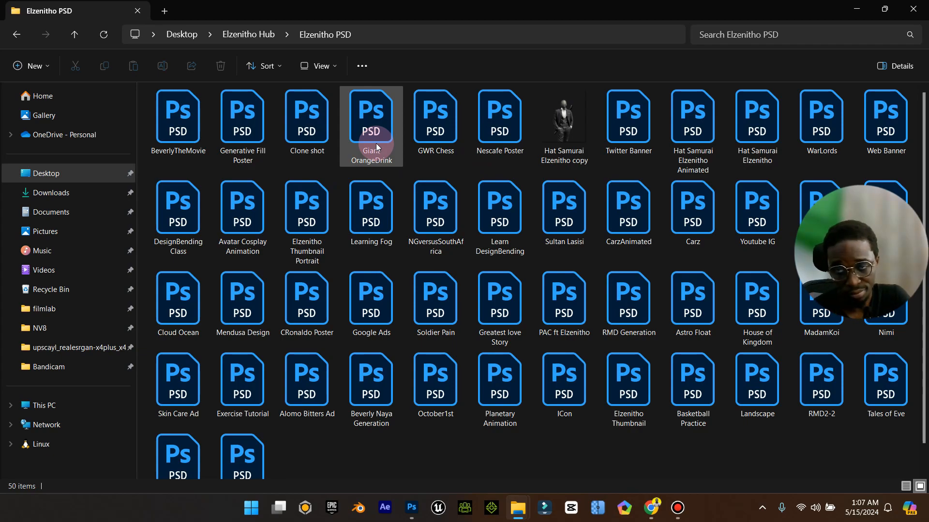
{"action": "left_click", "coordinate": [815, 136]}
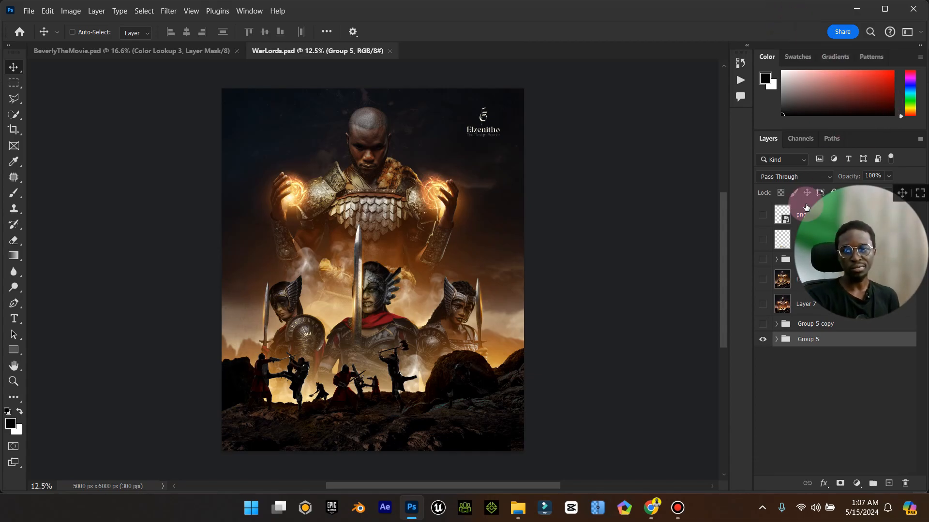
{"action": "left_click_drag", "start_coordinate": [902, 193], "coordinate": [777, 42]}
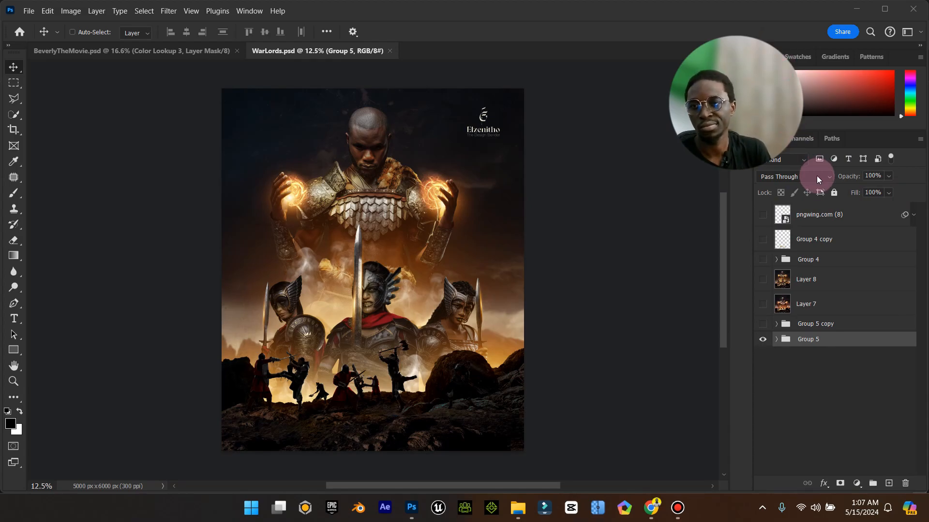
Step: Show the Group 5 copy group in WarLords.psd and copy its Elzenitho Brand White logo layer into the lower-right corner of the Beverly poster
{"action": "left_click", "coordinate": [763, 324]}
{"action": "left_click", "coordinate": [776, 323]}
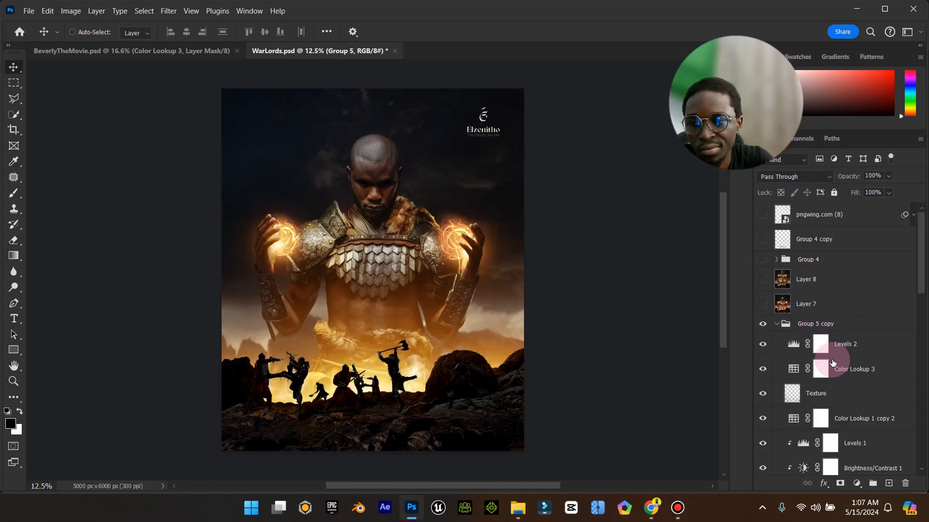
{"action": "scroll", "coordinate": [832, 362], "scroll_direction": "down", "scroll_amount": 3}
{"action": "scroll", "coordinate": [841, 390], "scroll_direction": "down", "scroll_amount": 7}
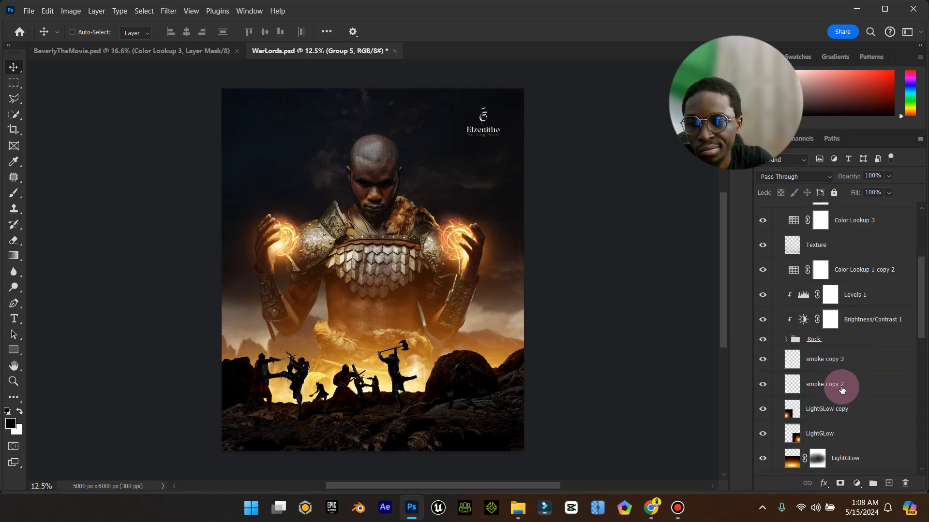
{"action": "scroll", "coordinate": [842, 405], "scroll_direction": "down", "scroll_amount": 6}
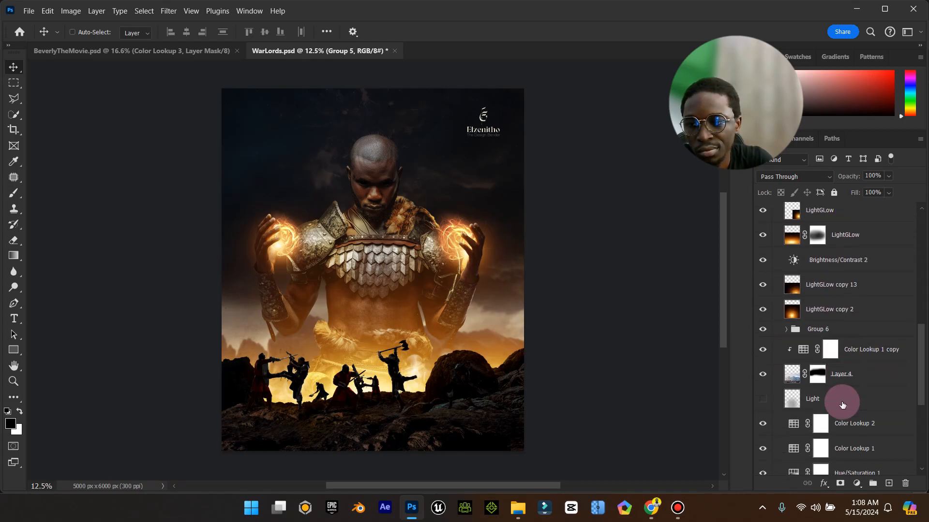
{"action": "left_click", "coordinate": [847, 386]}
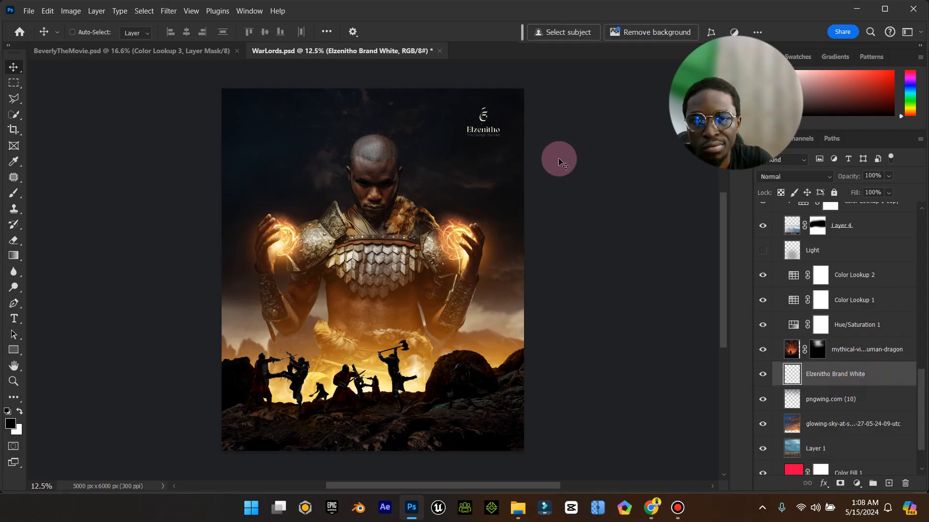
{"action": "mouse_move", "coordinate": [480, 125]}
{"action": "left_mouse_down"}
{"action": "mouse_move", "coordinate": [187, 42]}
{"action": "mouse_move", "coordinate": [183, 48]}
{"action": "mouse_move", "coordinate": [390, 237]}
{"action": "mouse_move", "coordinate": [498, 440]}
{"action": "mouse_move", "coordinate": [490, 432]}
{"action": "left_mouse_up"}
{"action": "left_click", "coordinate": [487, 435]}
{"action": "left_click", "coordinate": [167, 39]}
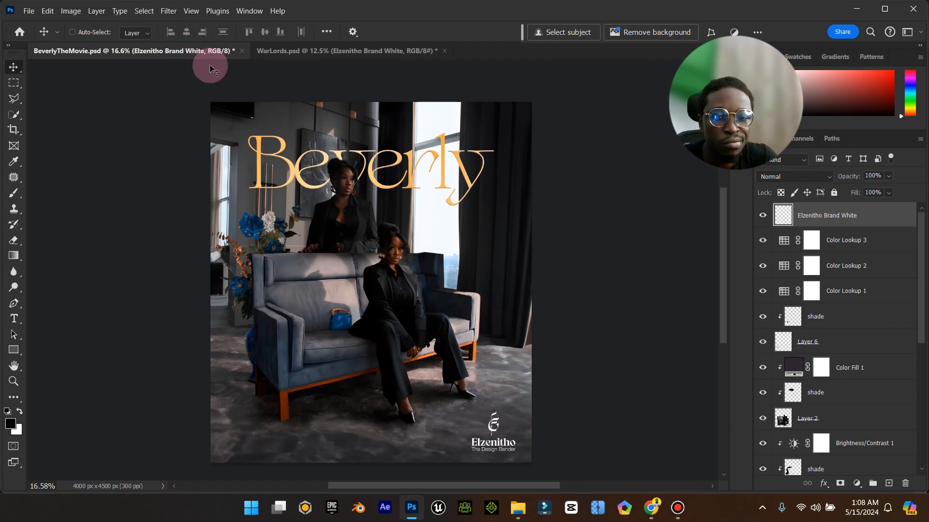
Step: Scale the Elzenitho logo on the poster to about 77% and move it slightly up
{"action": "key", "text": "ctrl+t"}
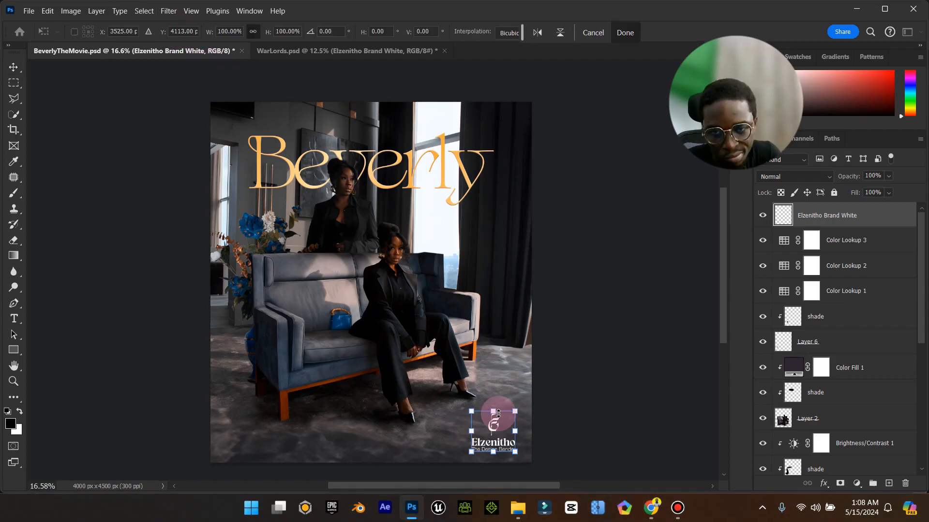
{"action": "mouse_move", "coordinate": [471, 412]}
{"action": "left_mouse_down"}
{"action": "mouse_move", "coordinate": [483, 428]}
{"action": "mouse_move", "coordinate": [481, 419]}
{"action": "left_mouse_up"}
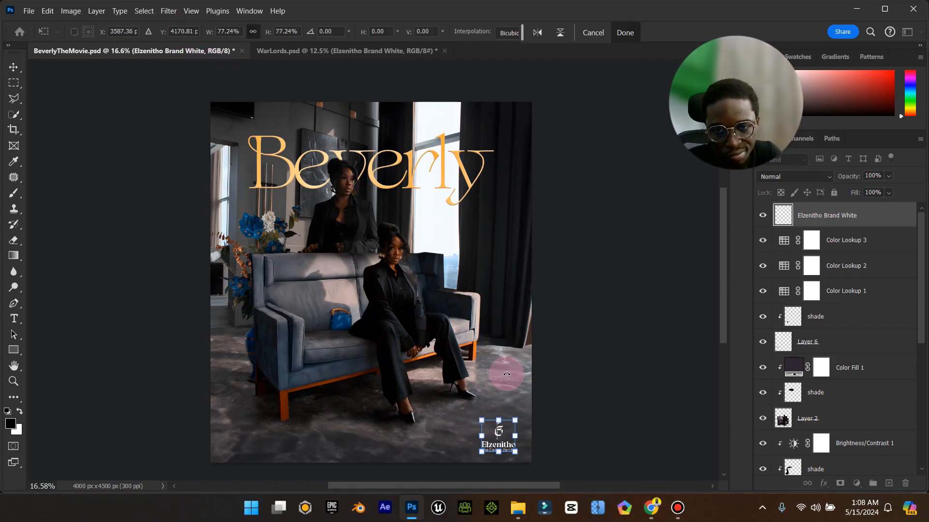
{"action": "left_click", "coordinate": [625, 32]}
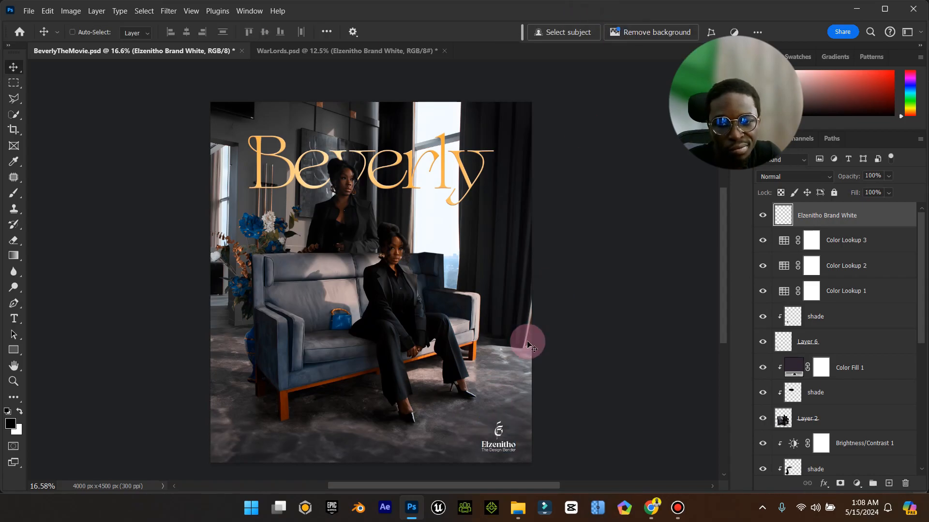
{"action": "left_click_drag", "start_coordinate": [507, 405], "coordinate": [506, 398]}
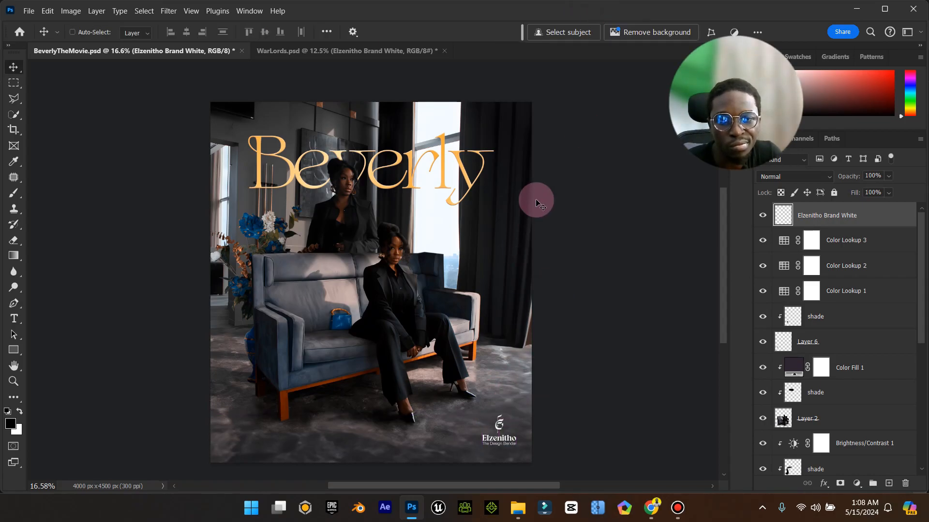
Step: Close the WarLords.psd document without saving its changes
{"action": "mouse_move", "coordinate": [731, 94]}
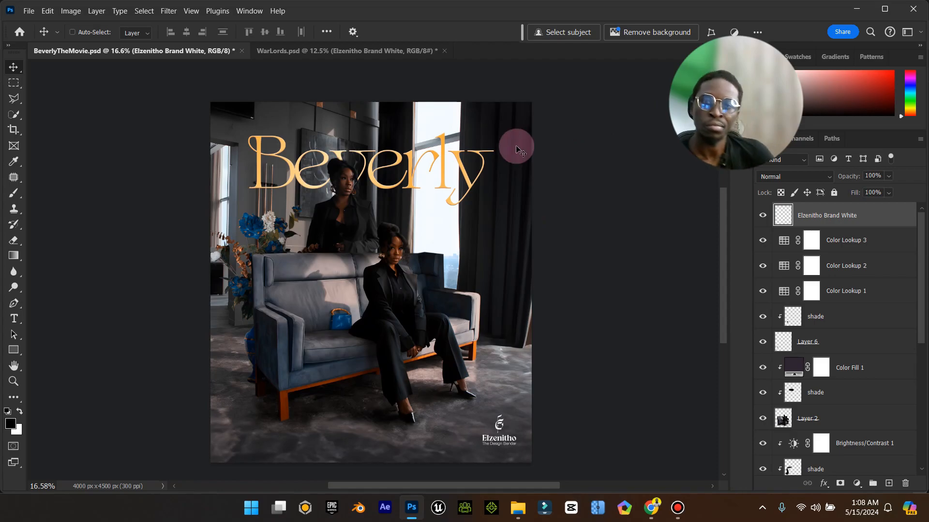
{"action": "left_click", "coordinate": [442, 50]}
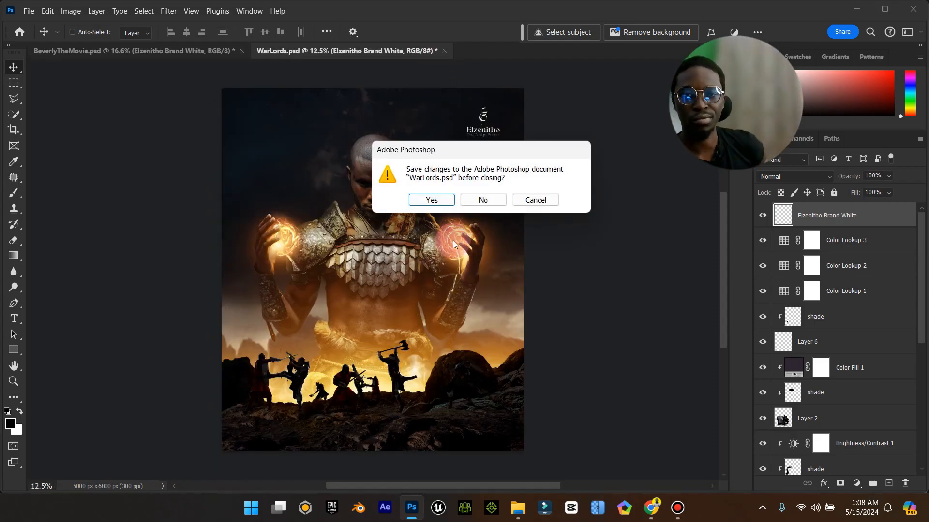
{"action": "left_click", "coordinate": [496, 199]}
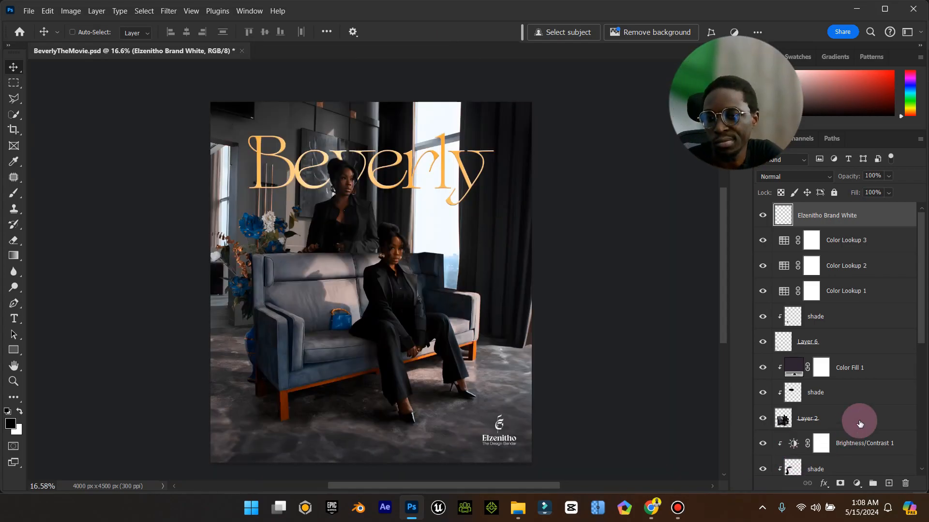
Step: Select all poster layers from the Elzenitho logo down to Layer 0 and stamp the visible result into a new merged layer
{"action": "scroll", "coordinate": [856, 426], "scroll_direction": "down", "scroll_amount": 5}
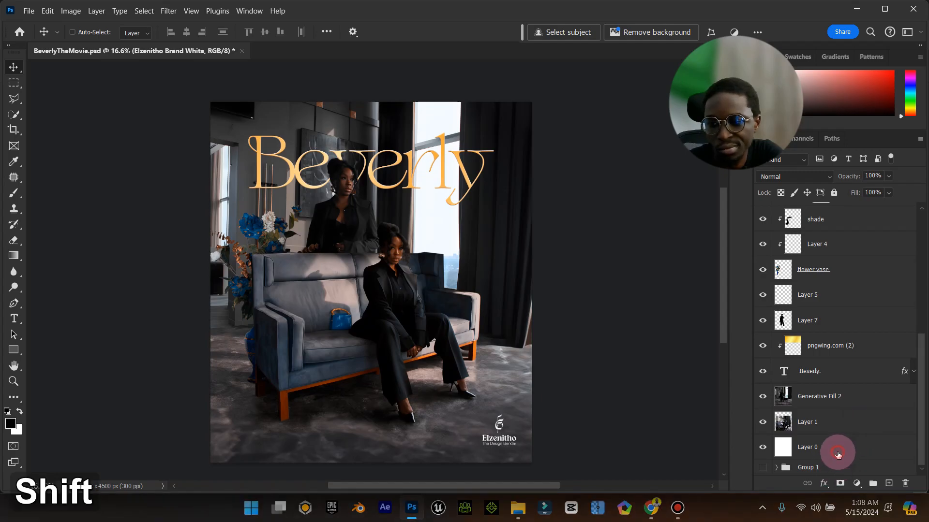
{"action": "left_click", "coordinate": [838, 454], "text": "shift"}
{"action": "key", "text": "ctrl"}
{"action": "key", "text": "ctrl+shift+alt+e"}
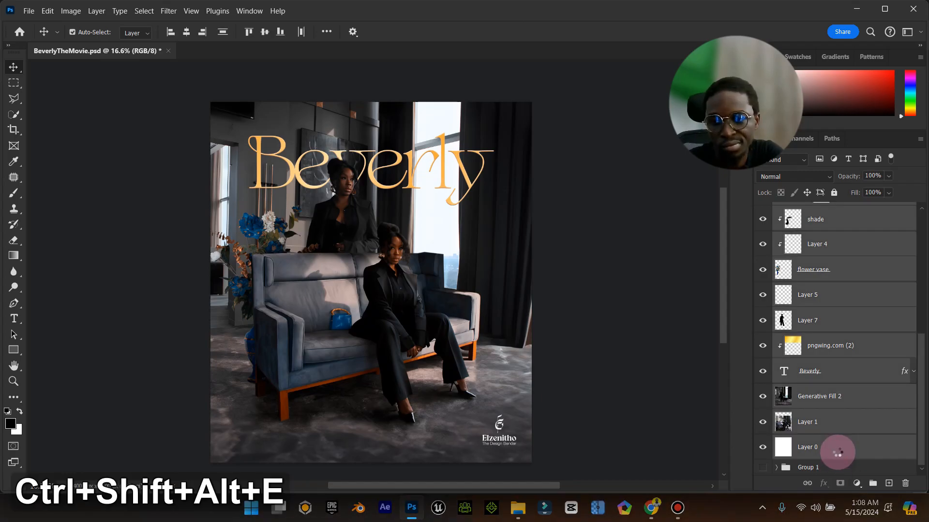